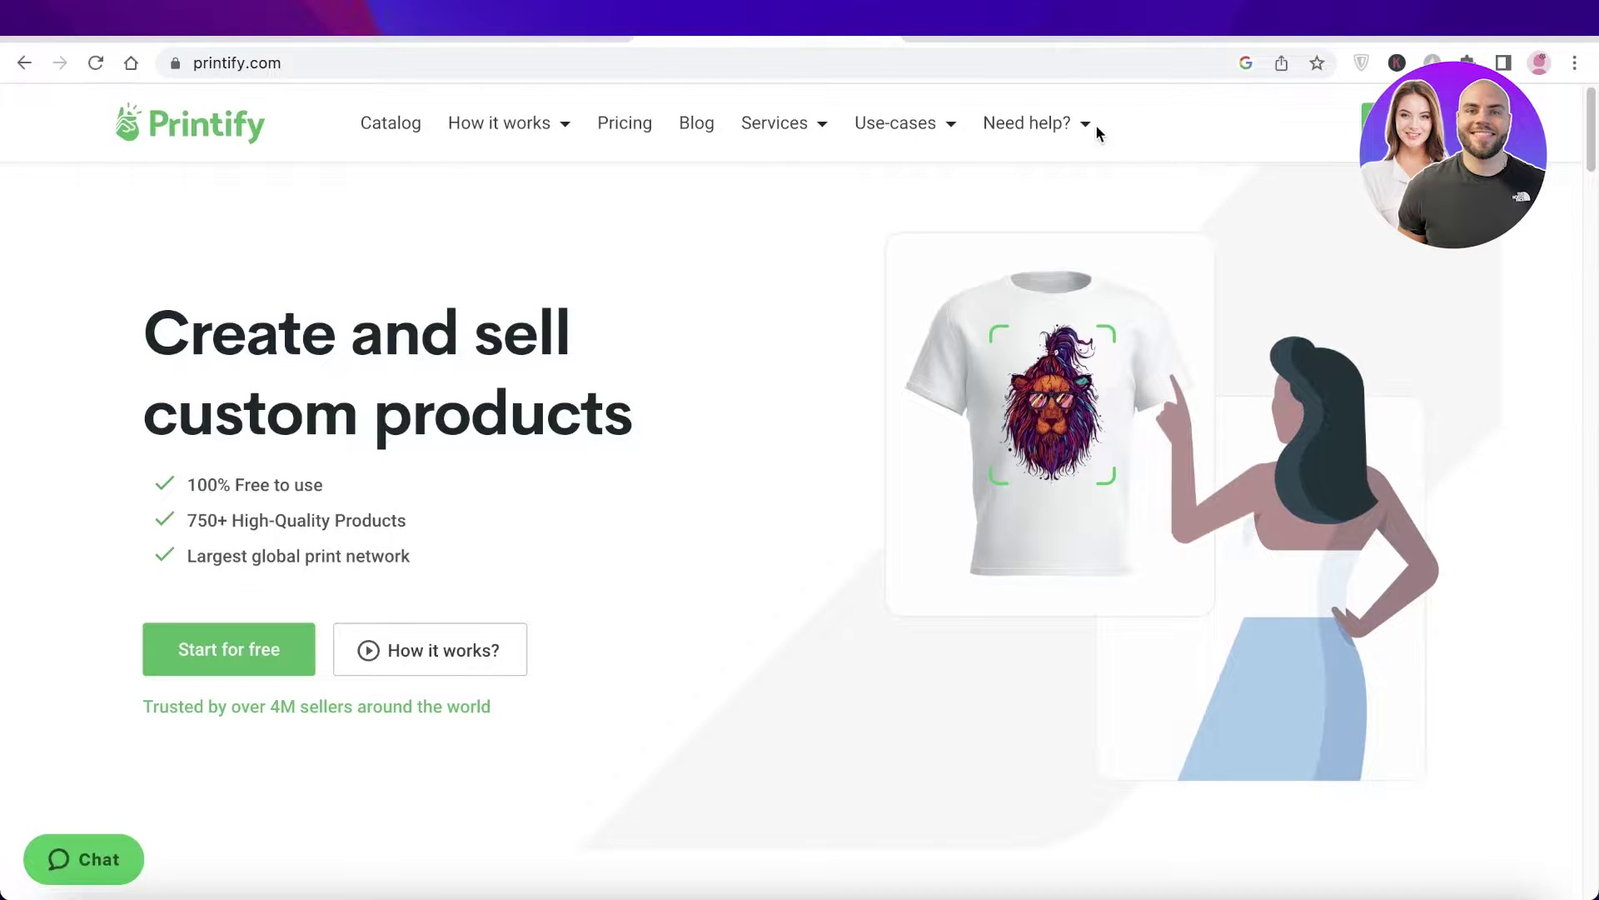
- Examine the homepage's introduction, its profit, scaling and selection benefits, and the section on adding designs to products
{"action": "mouse_move", "coordinate": [1073, 159]}
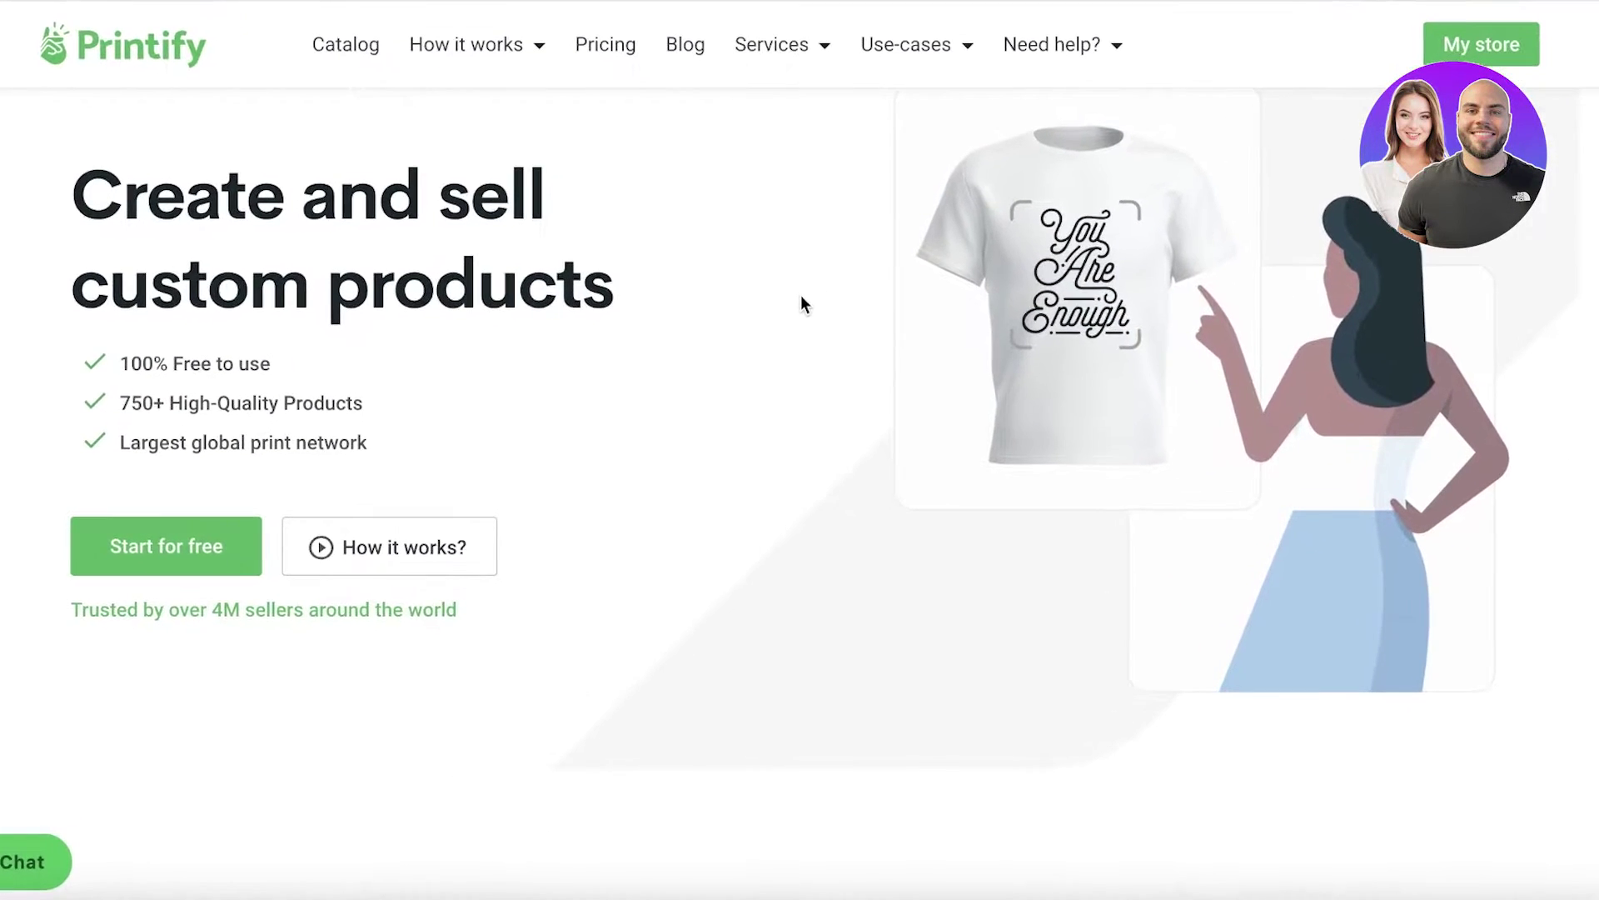
{"action": "scroll", "coordinate": [798, 294], "scroll_direction": "down", "scroll_amount": 5}
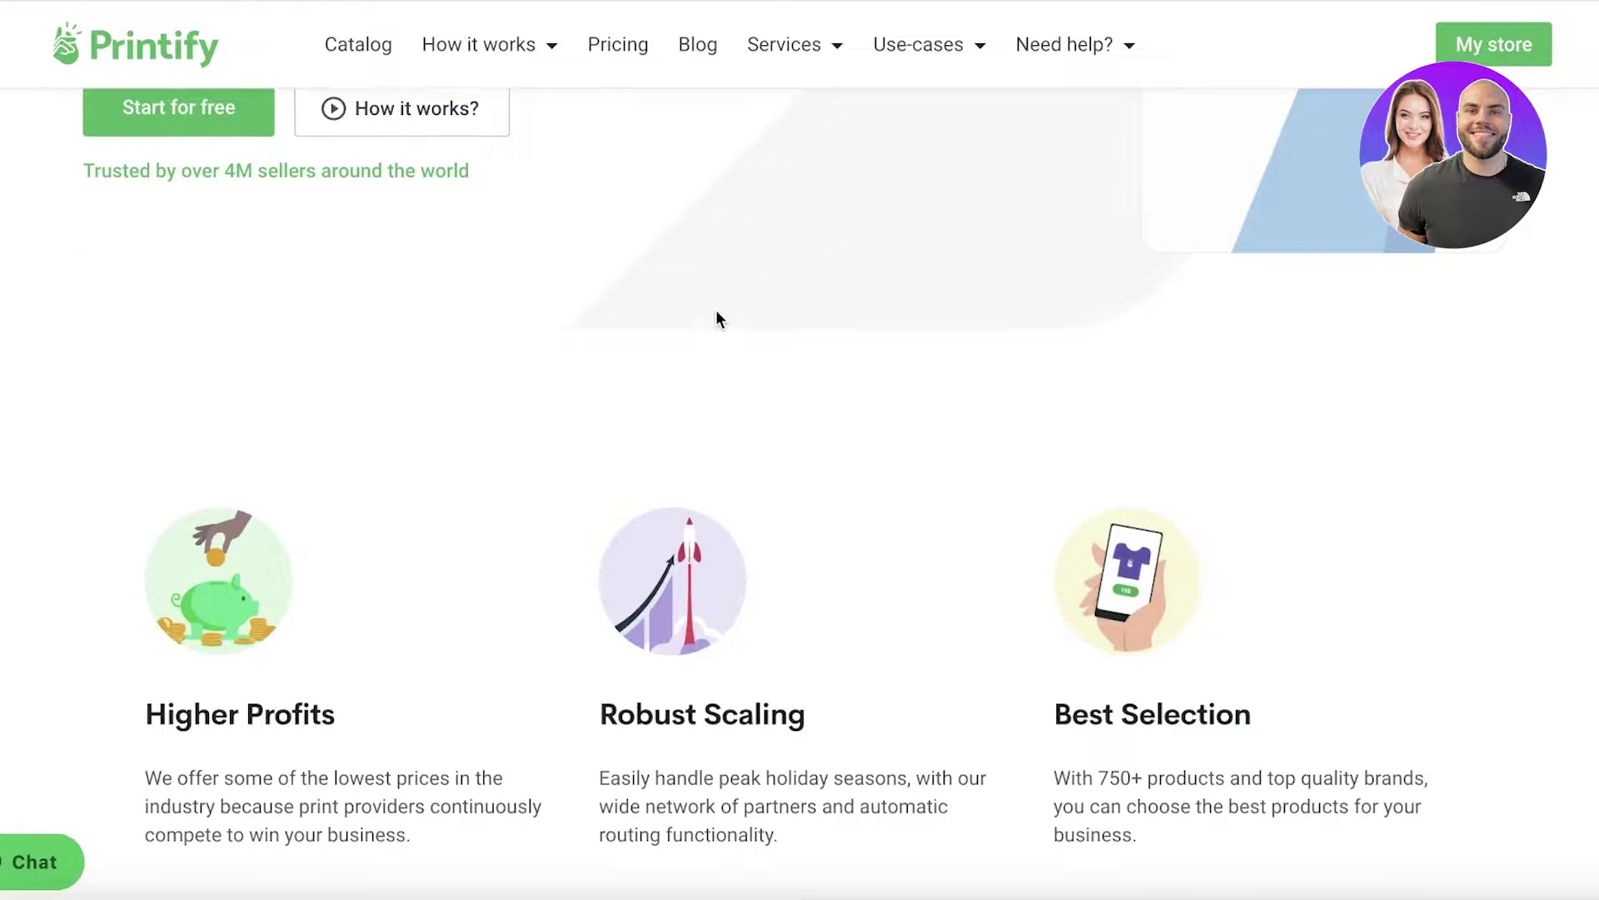
{"action": "scroll", "coordinate": [708, 316], "scroll_direction": "down", "scroll_amount": 1}
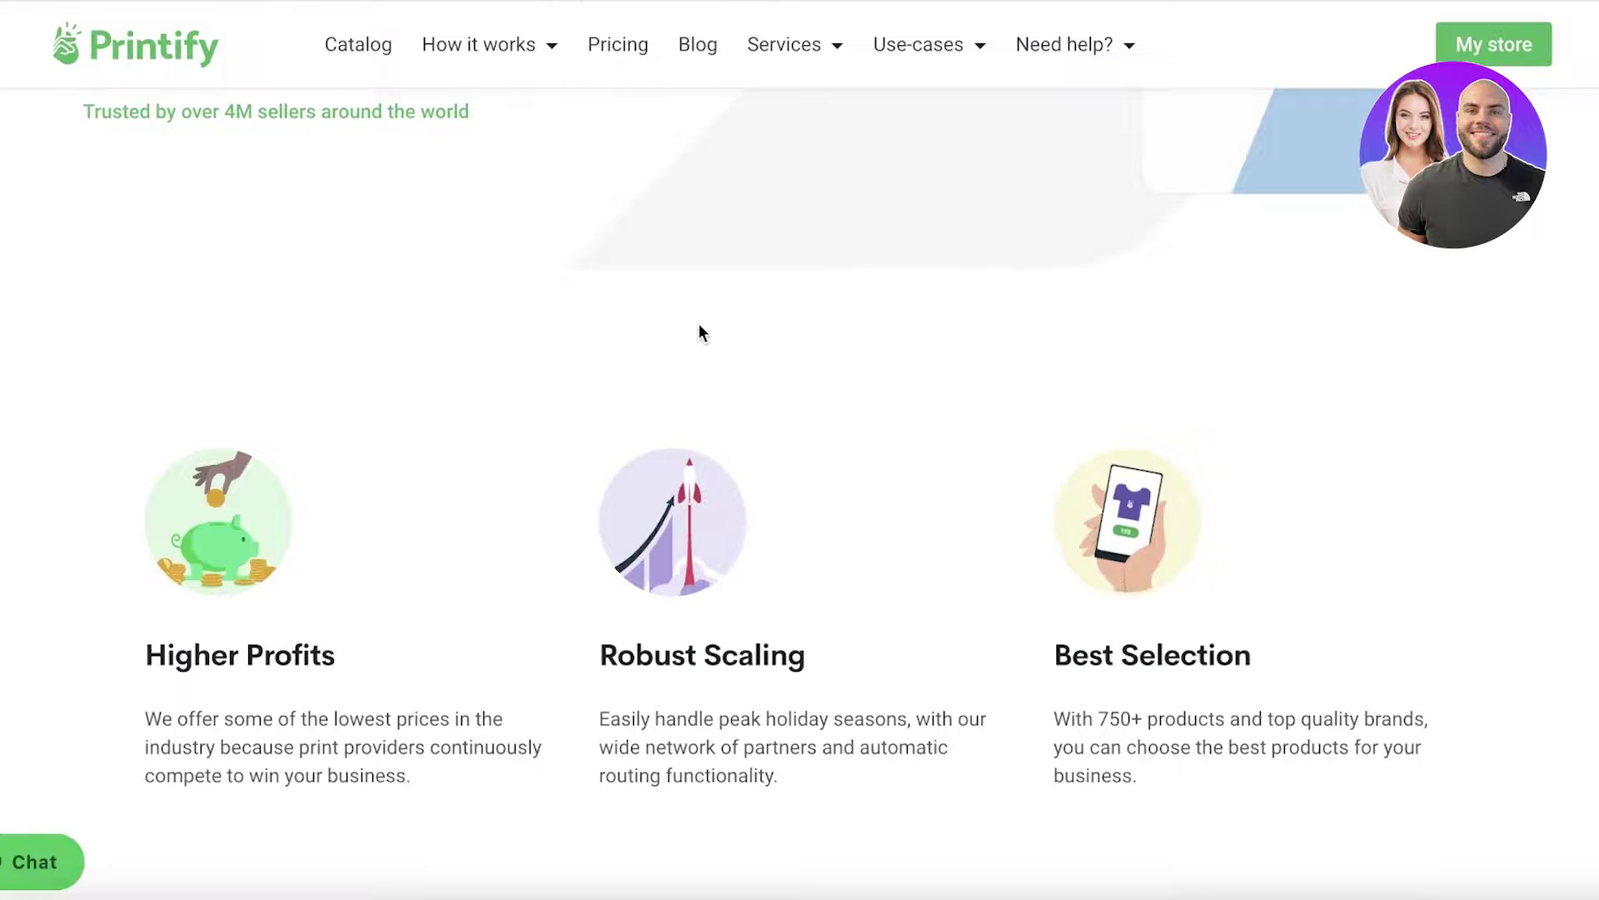
{"action": "scroll", "coordinate": [691, 342], "scroll_direction": "down", "scroll_amount": 3}
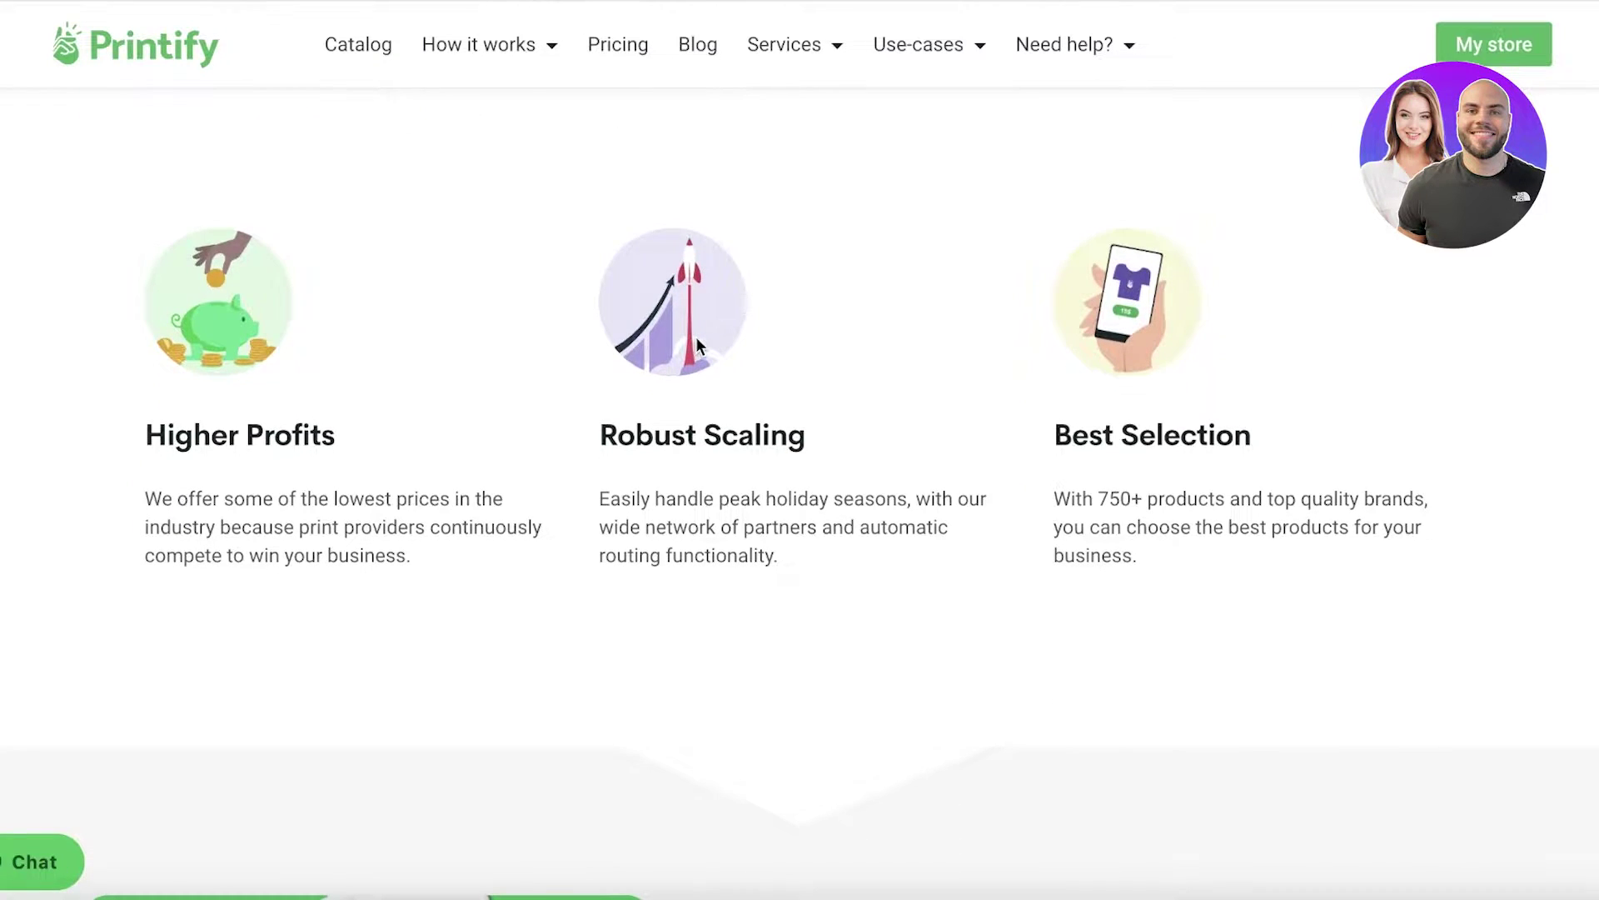
{"action": "scroll", "coordinate": [677, 356], "scroll_direction": "down", "scroll_amount": 4}
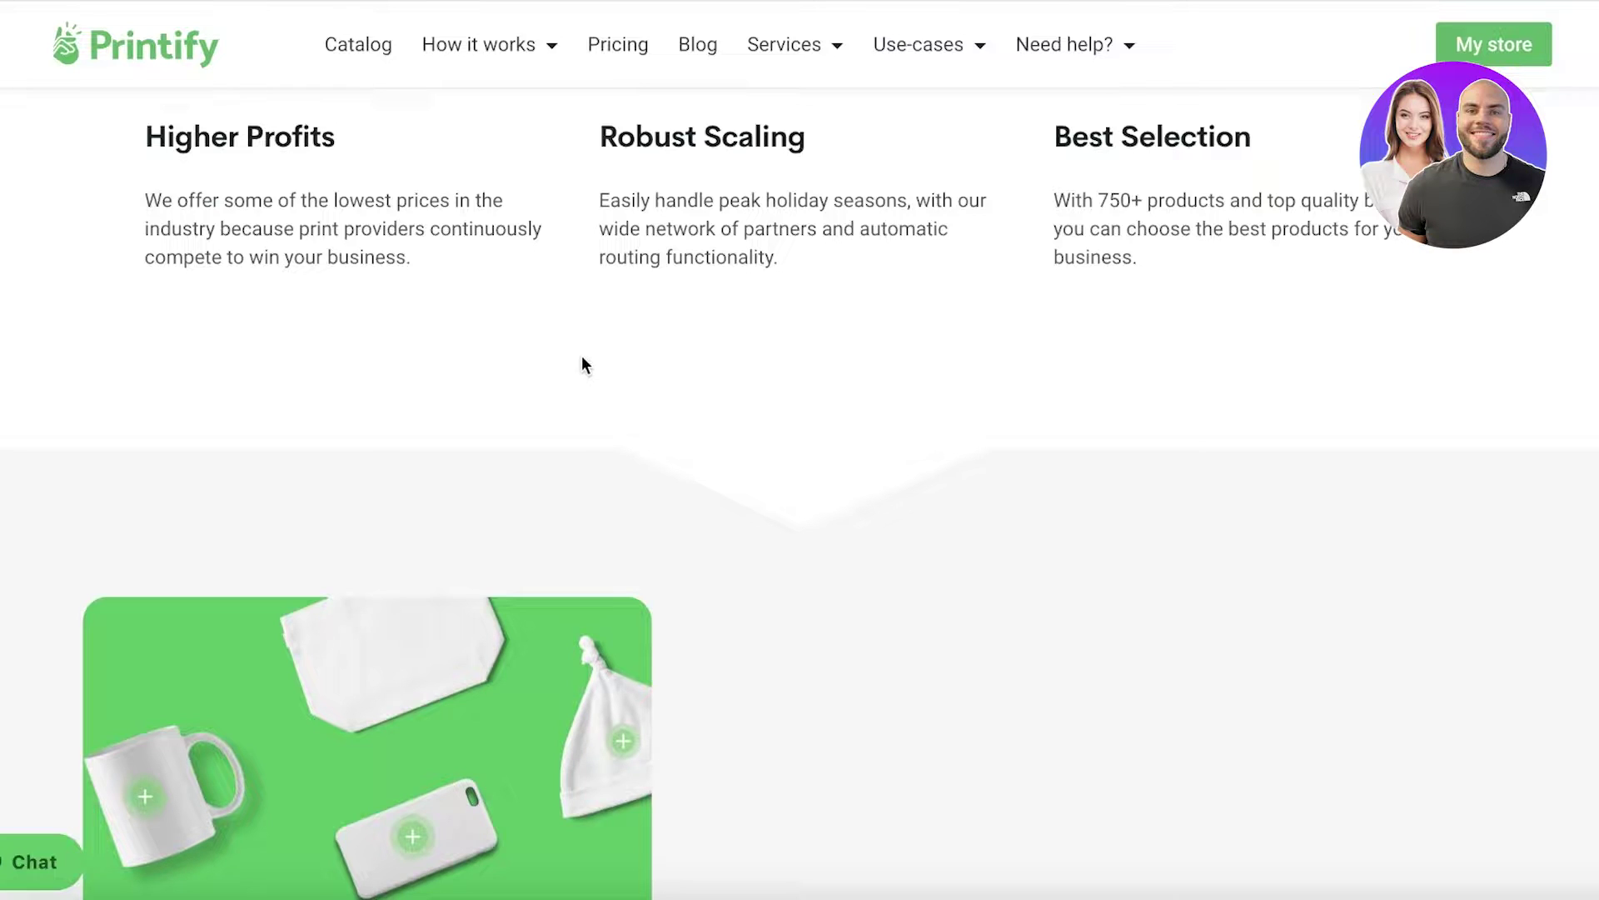
{"action": "scroll", "coordinate": [582, 364], "scroll_direction": "down", "scroll_amount": 8}
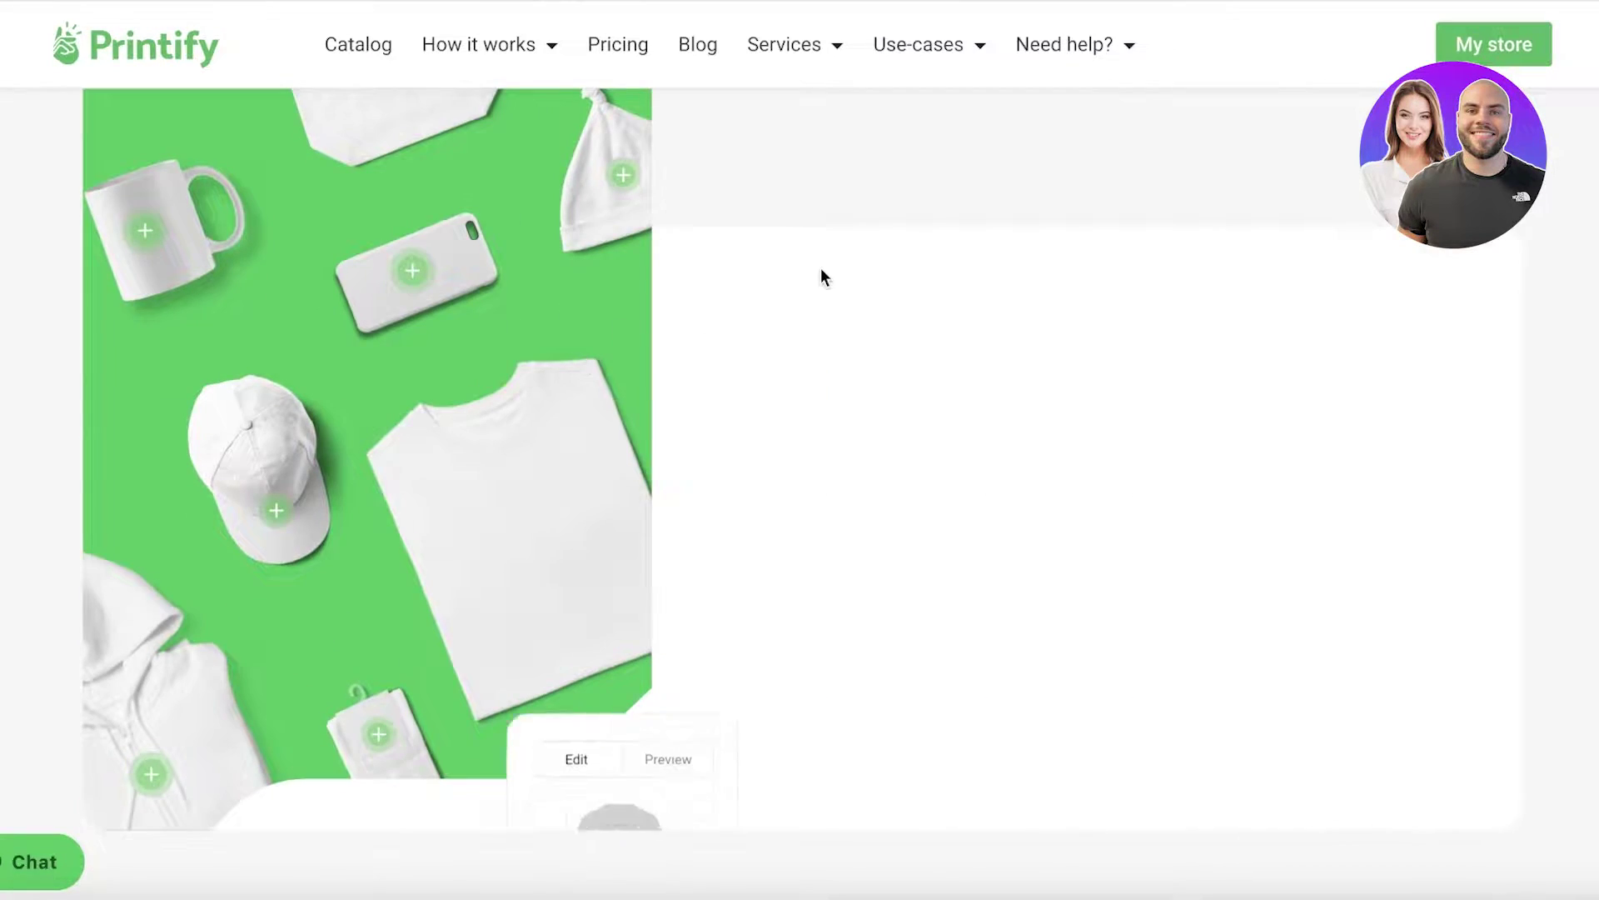
{"action": "scroll", "coordinate": [821, 275], "scroll_direction": "up", "scroll_amount": 2}
{"action": "scroll", "coordinate": [823, 276], "scroll_direction": "down", "scroll_amount": 3}
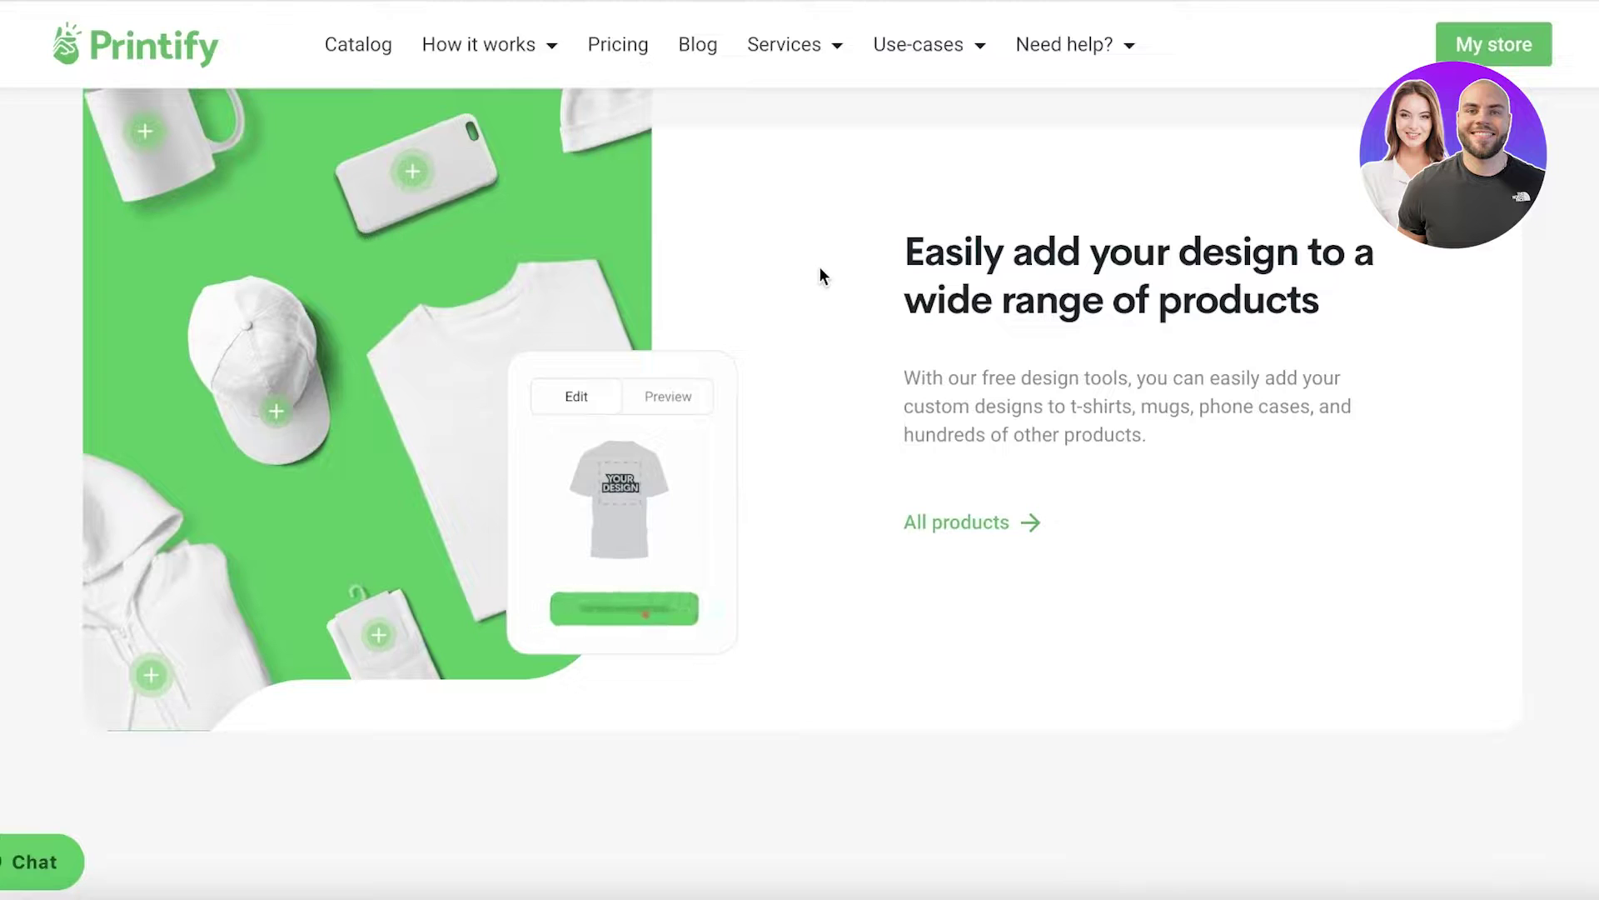
{"action": "scroll", "coordinate": [817, 271], "scroll_direction": "up", "scroll_amount": 1}
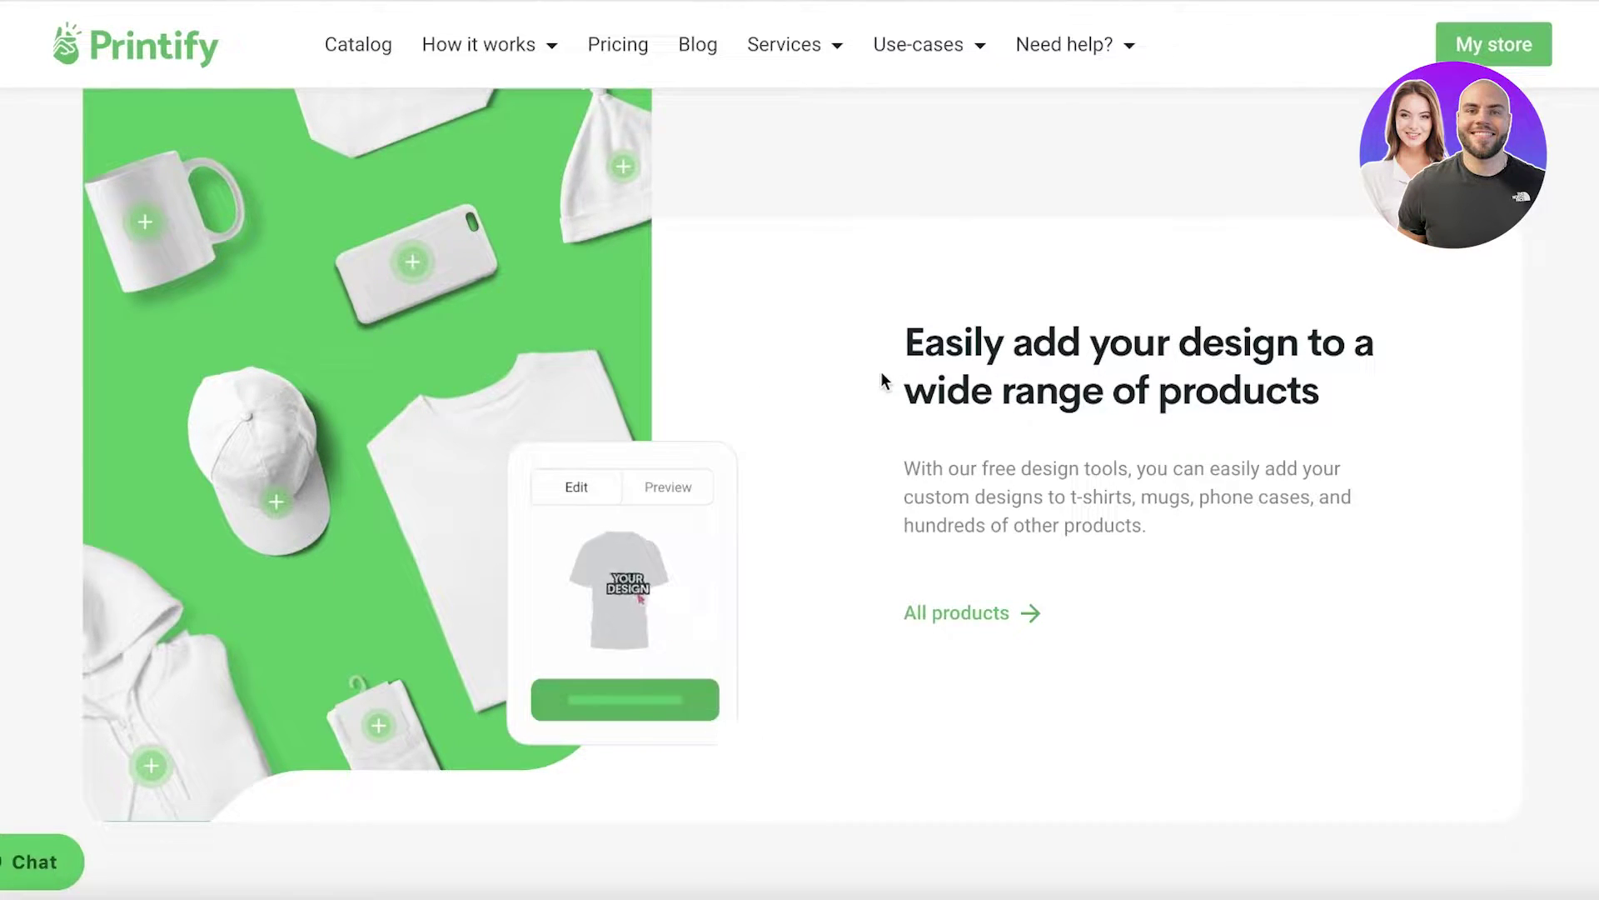
{"action": "scroll", "coordinate": [884, 381], "scroll_direction": "down", "scroll_amount": 2}
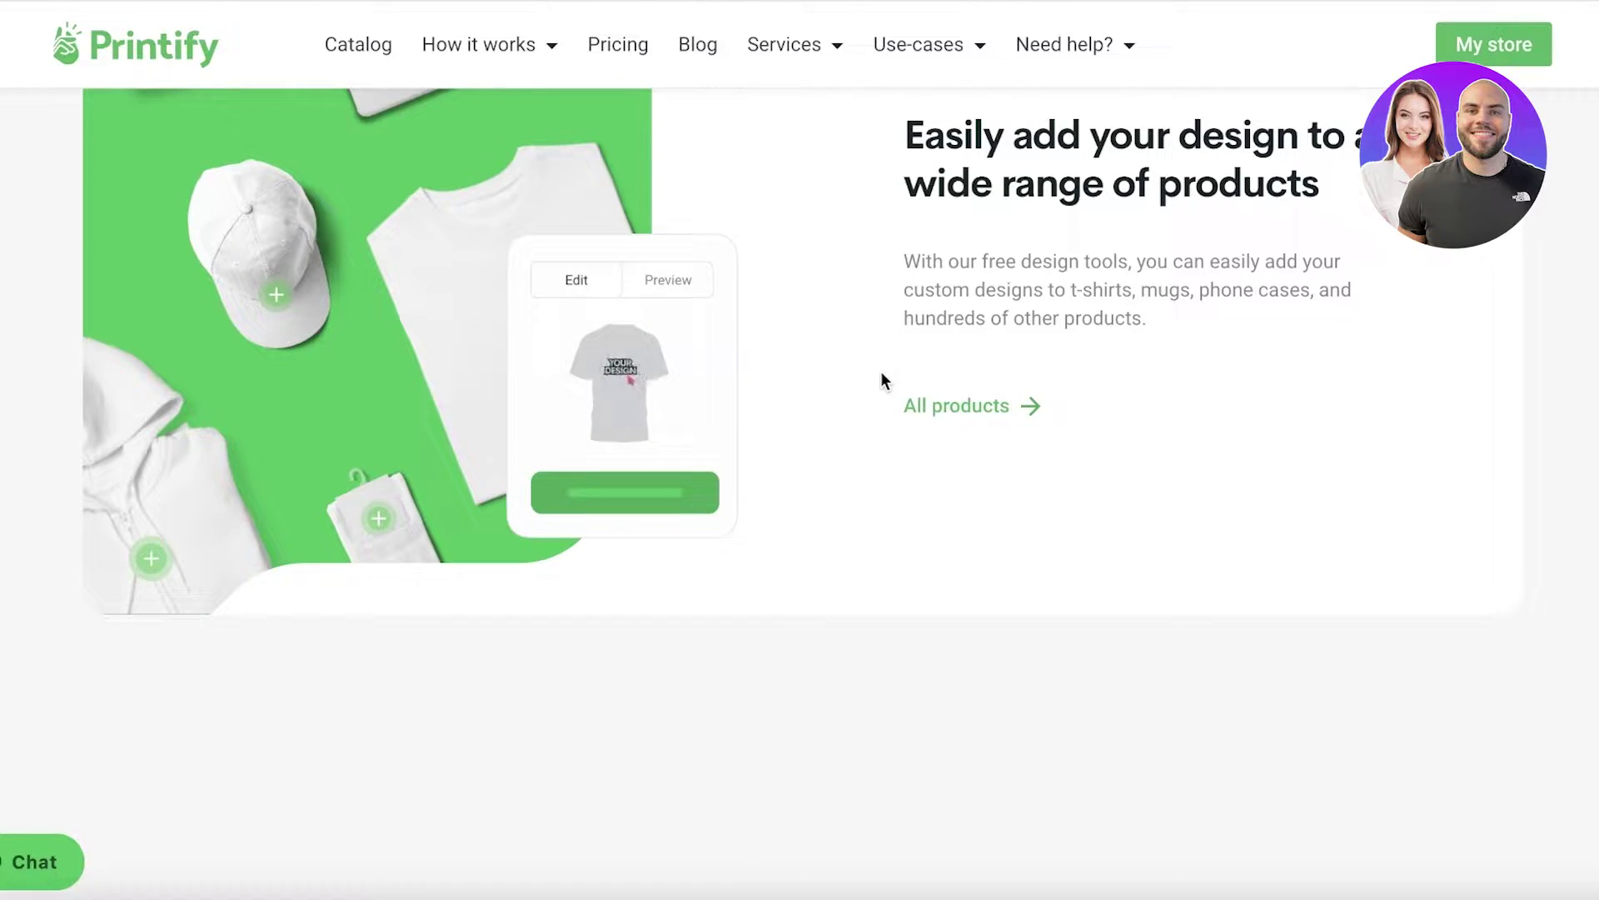
{"action": "scroll", "coordinate": [881, 380], "scroll_direction": "down", "scroll_amount": 5}
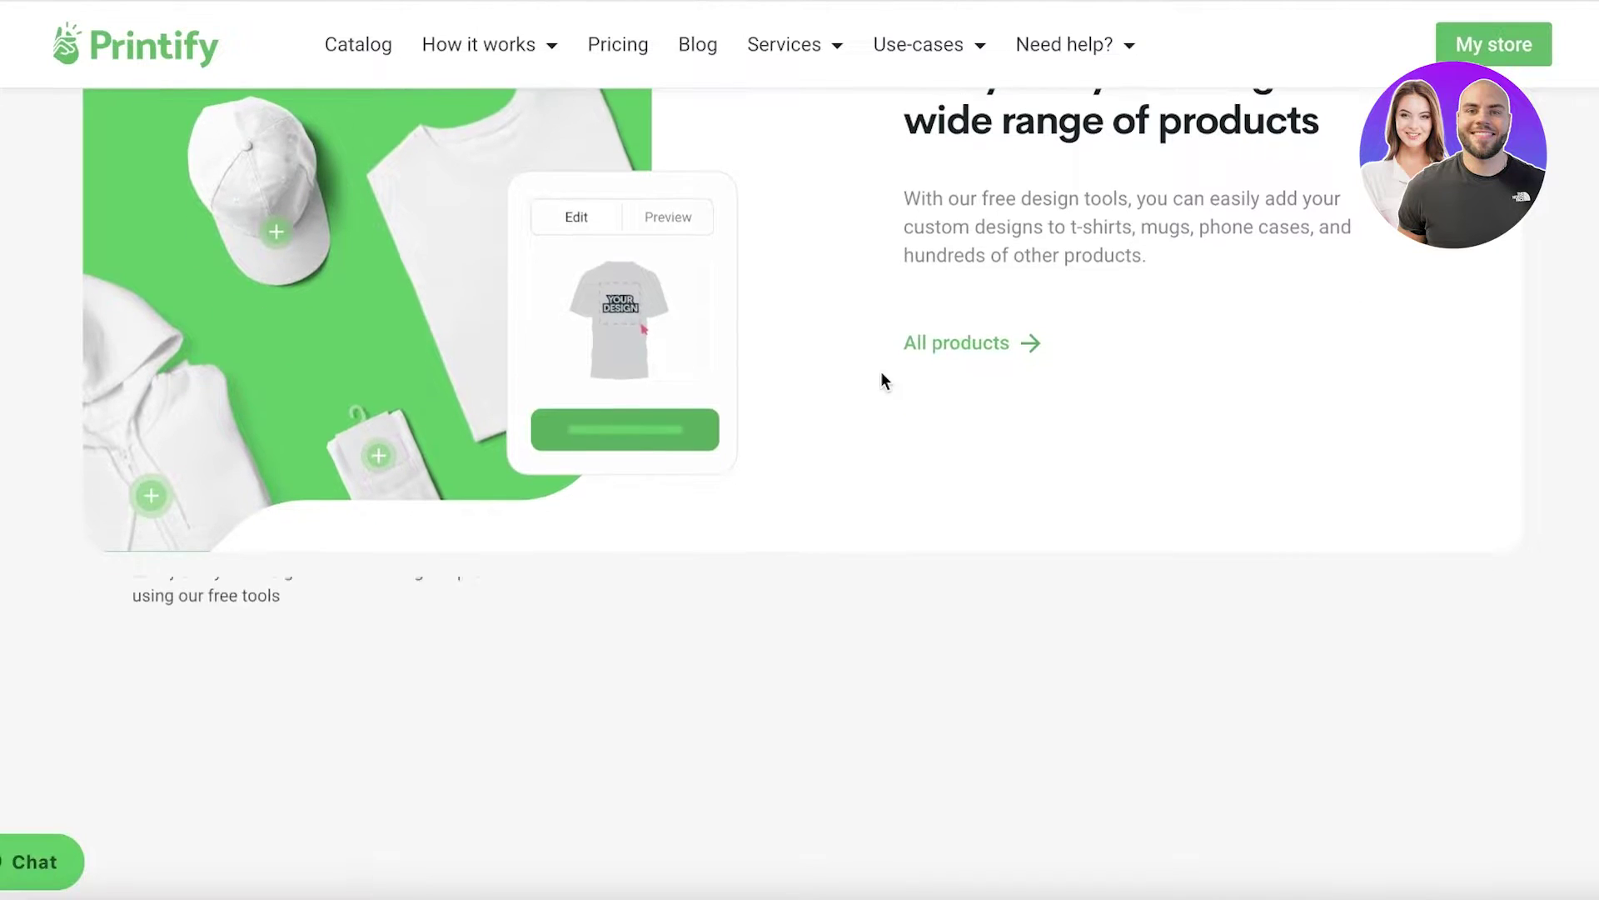
- Review the homepage's supported store integrations, the large-business offer and the seller trust section
{"action": "scroll", "coordinate": [883, 379], "scroll_direction": "down", "scroll_amount": 10}
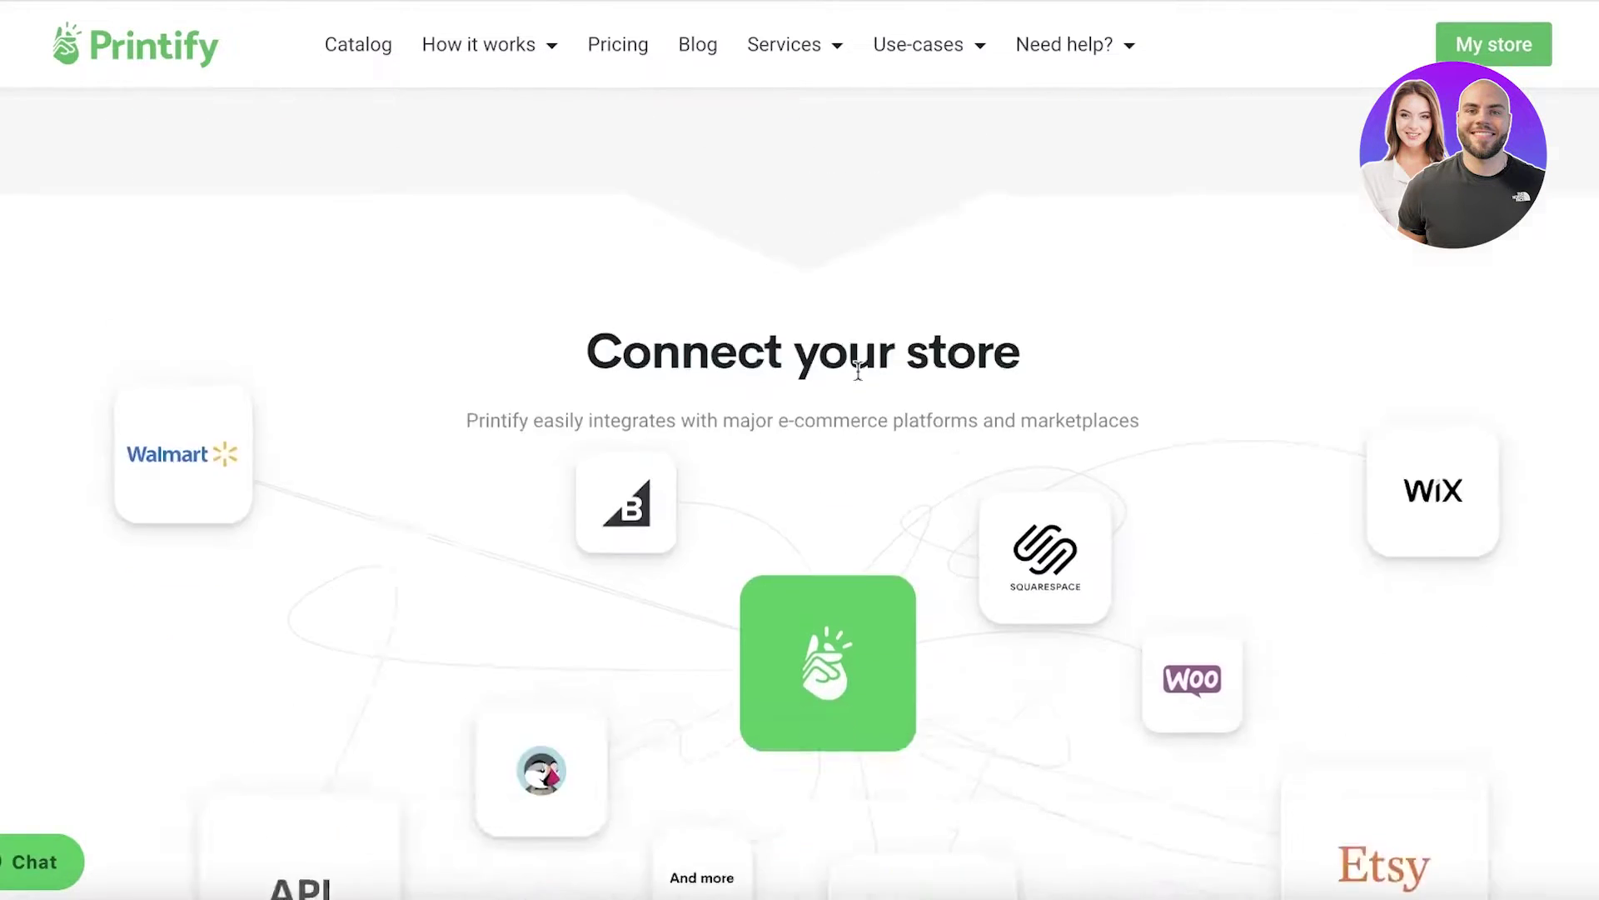
{"action": "scroll", "coordinate": [823, 371], "scroll_direction": "up", "scroll_amount": 1}
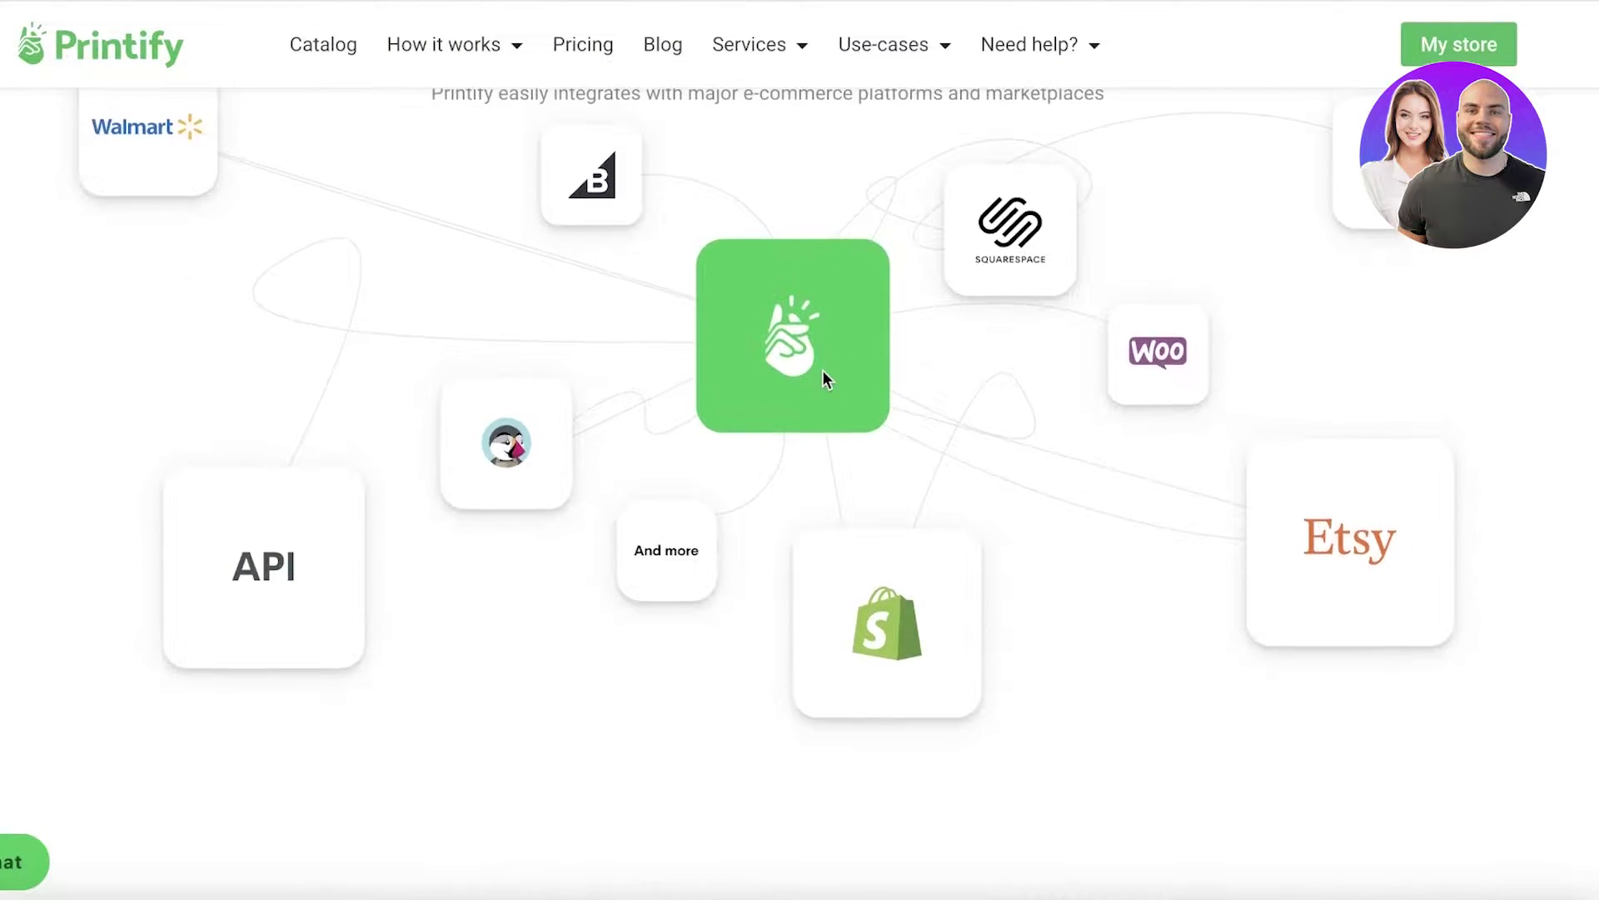
{"action": "scroll", "coordinate": [822, 370], "scroll_direction": "up", "scroll_amount": 2}
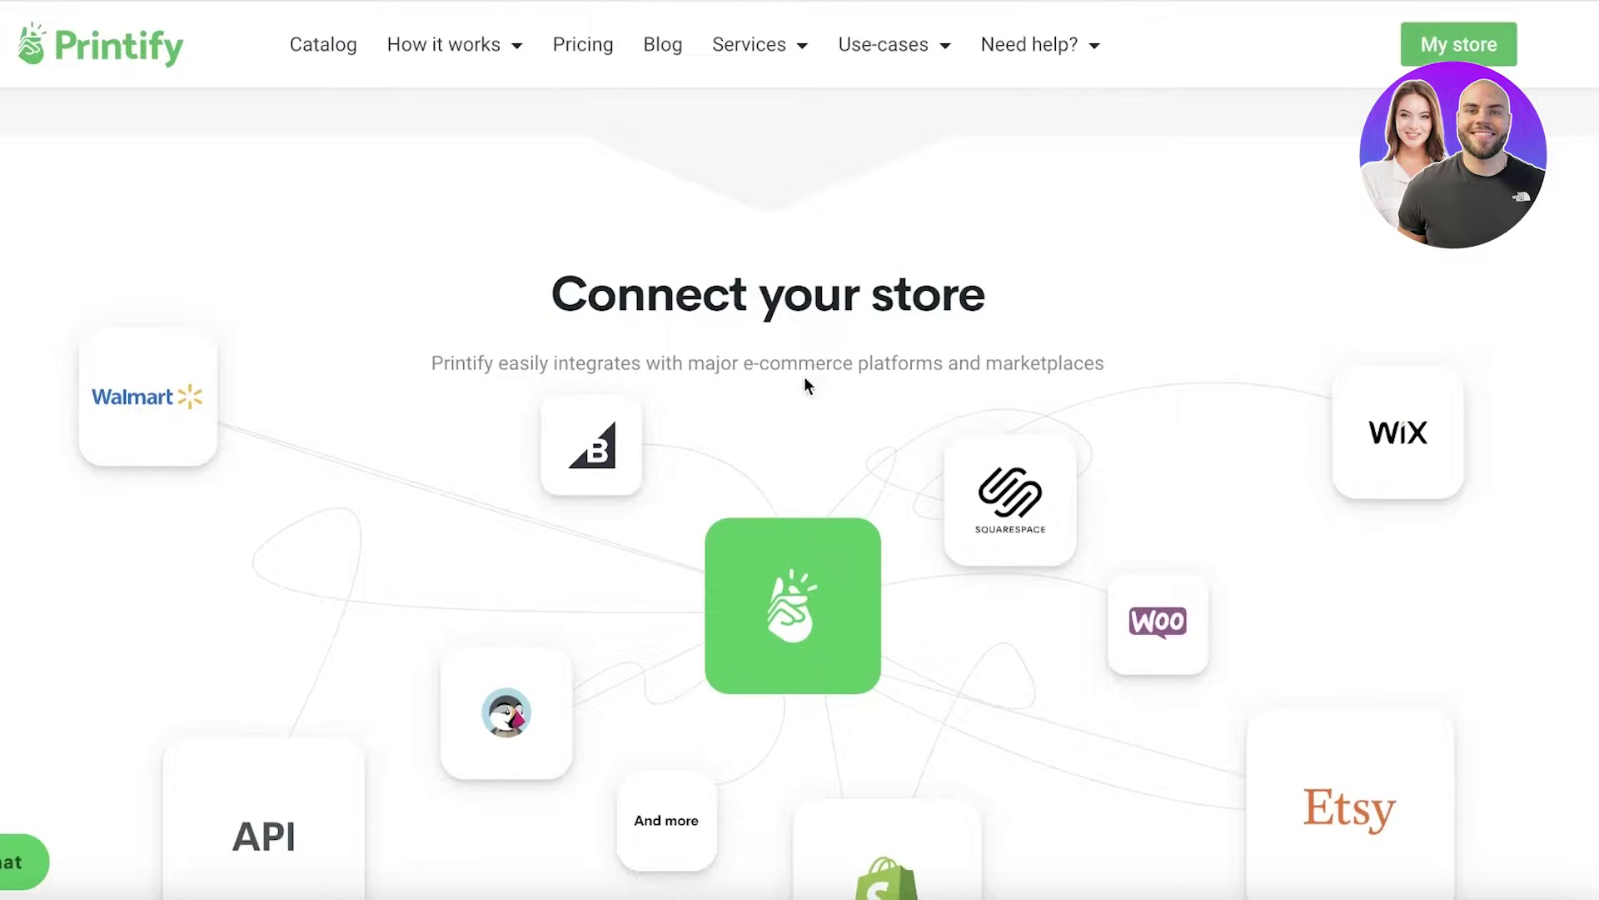
{"action": "scroll", "coordinate": [805, 385], "scroll_direction": "down", "scroll_amount": 2}
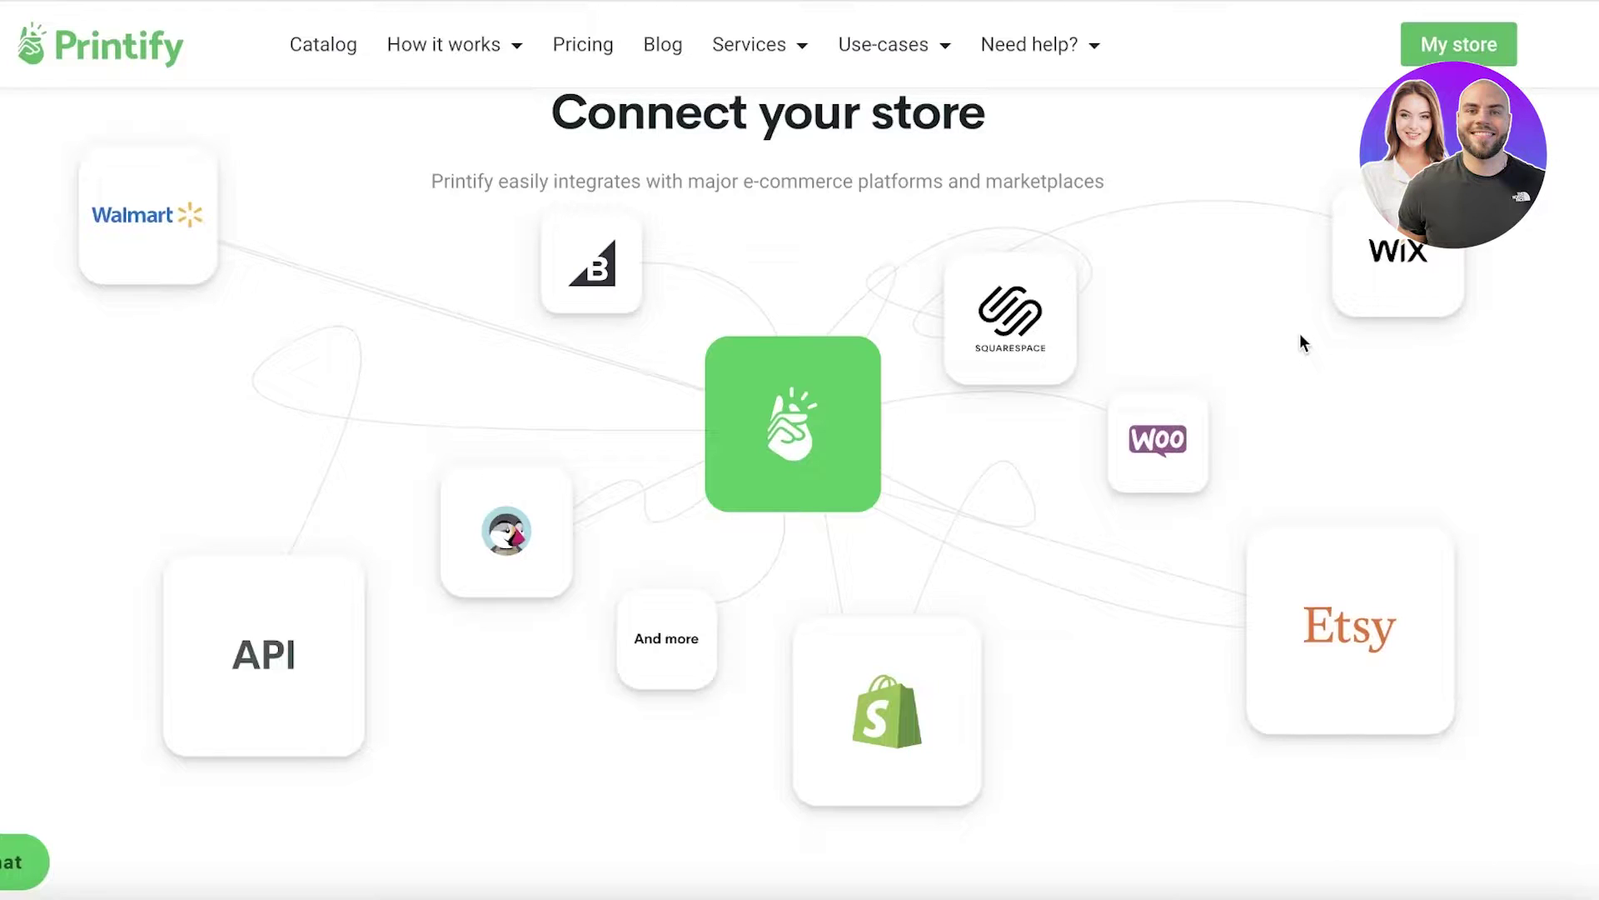
{"action": "scroll", "coordinate": [1304, 342], "scroll_direction": "down", "scroll_amount": 8}
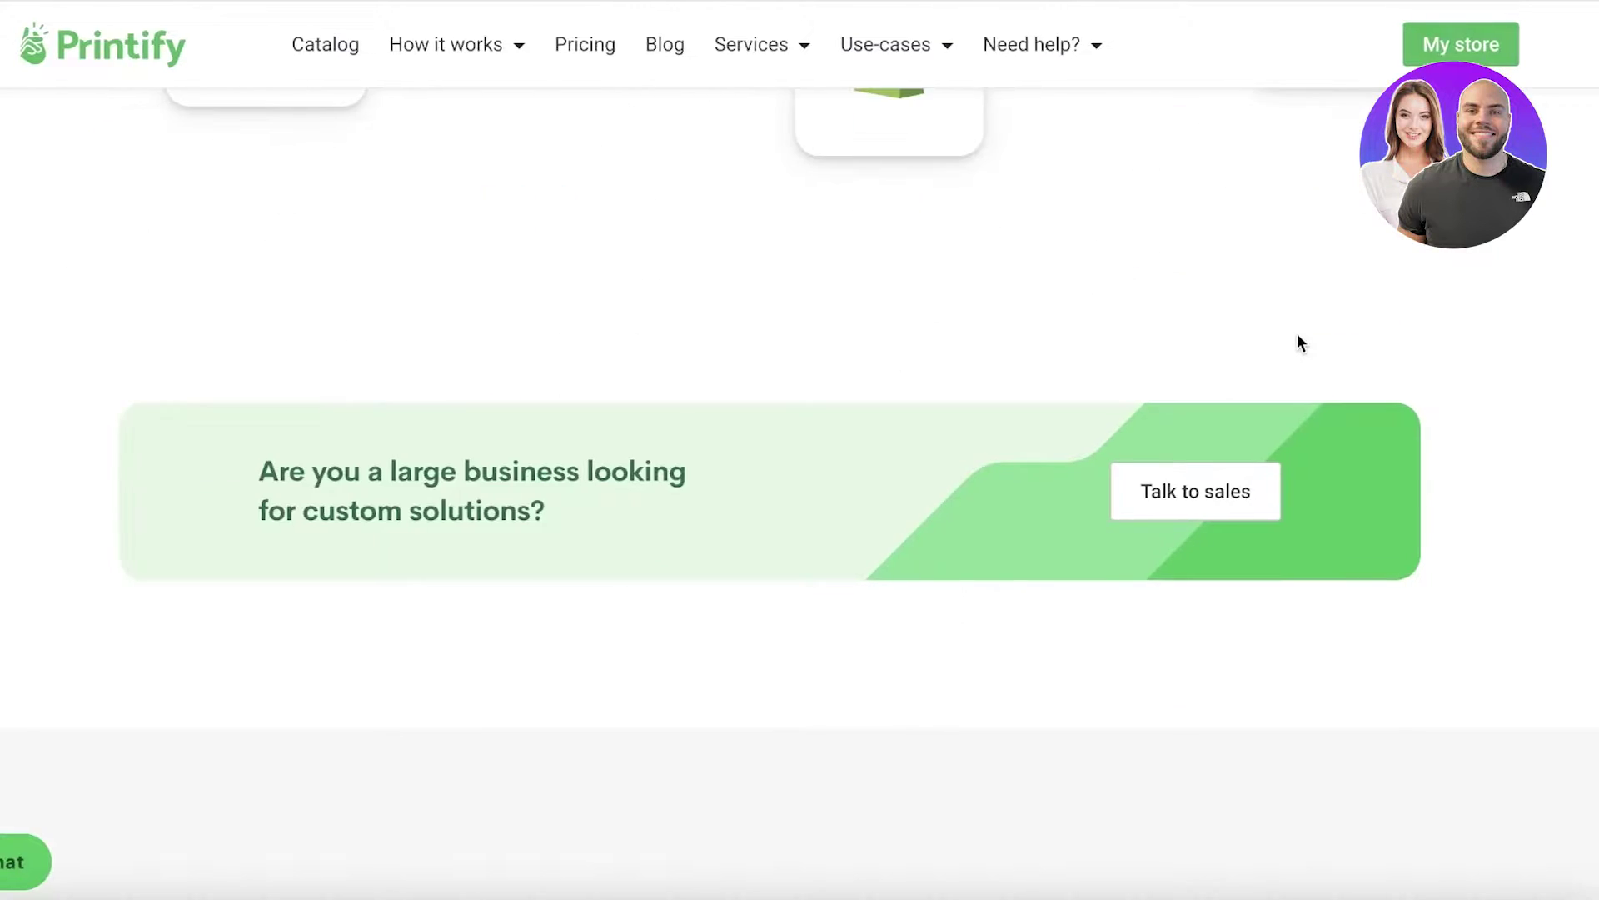
{"action": "scroll", "coordinate": [1319, 342], "scroll_direction": "down", "scroll_amount": 7}
{"action": "scroll", "coordinate": [1319, 341], "scroll_direction": "up", "scroll_amount": 4}
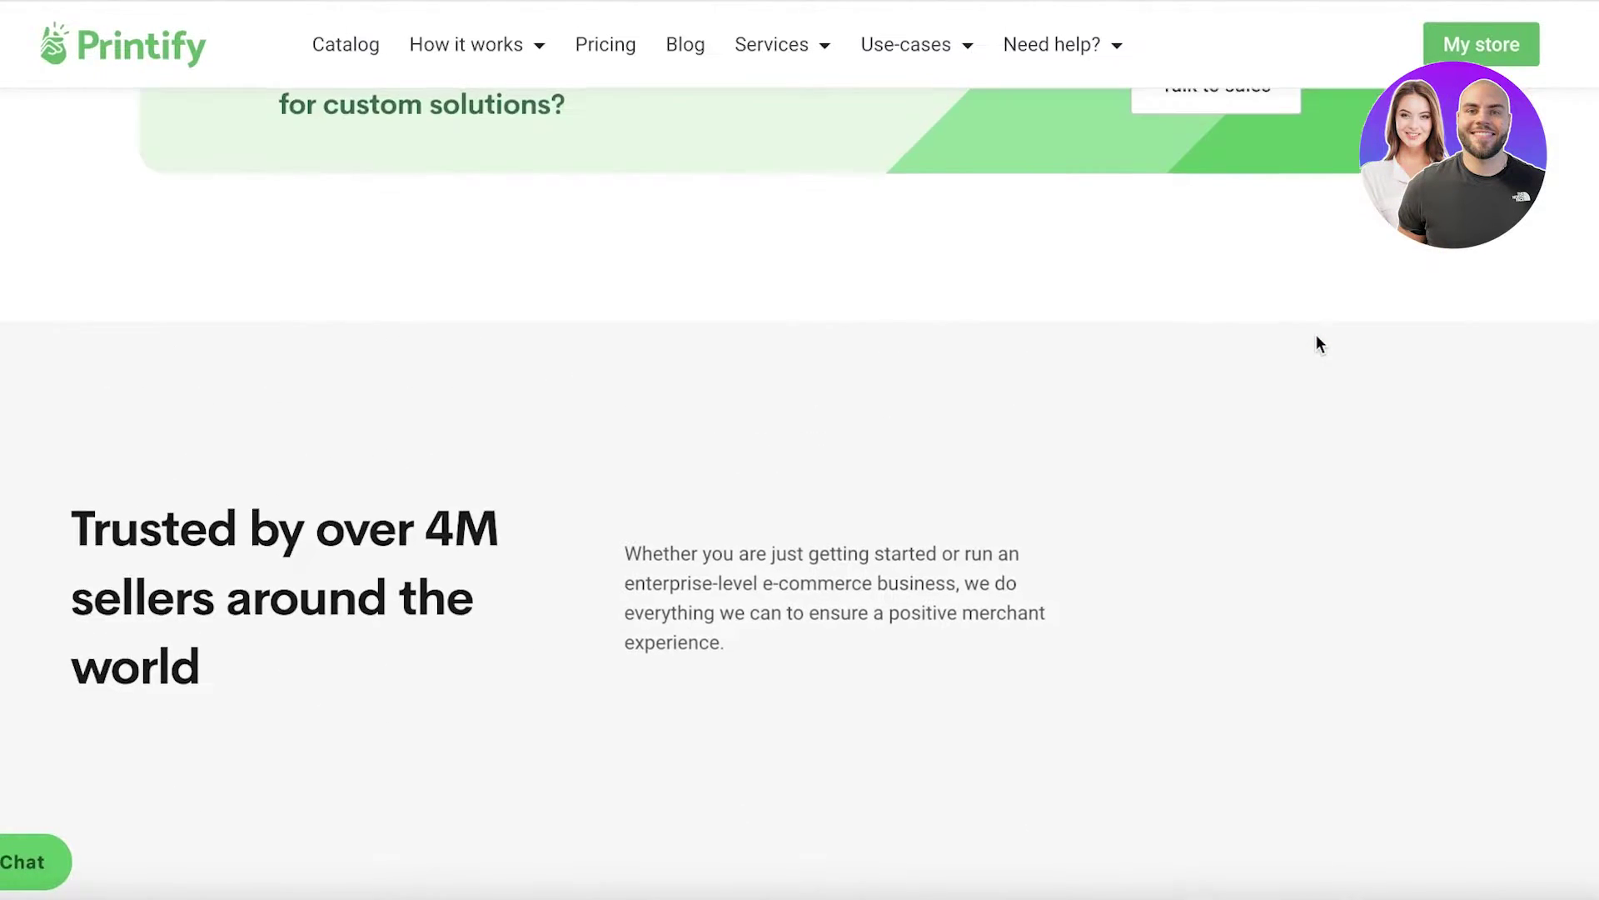
{"action": "scroll", "coordinate": [1318, 343], "scroll_direction": "up", "scroll_amount": 3}
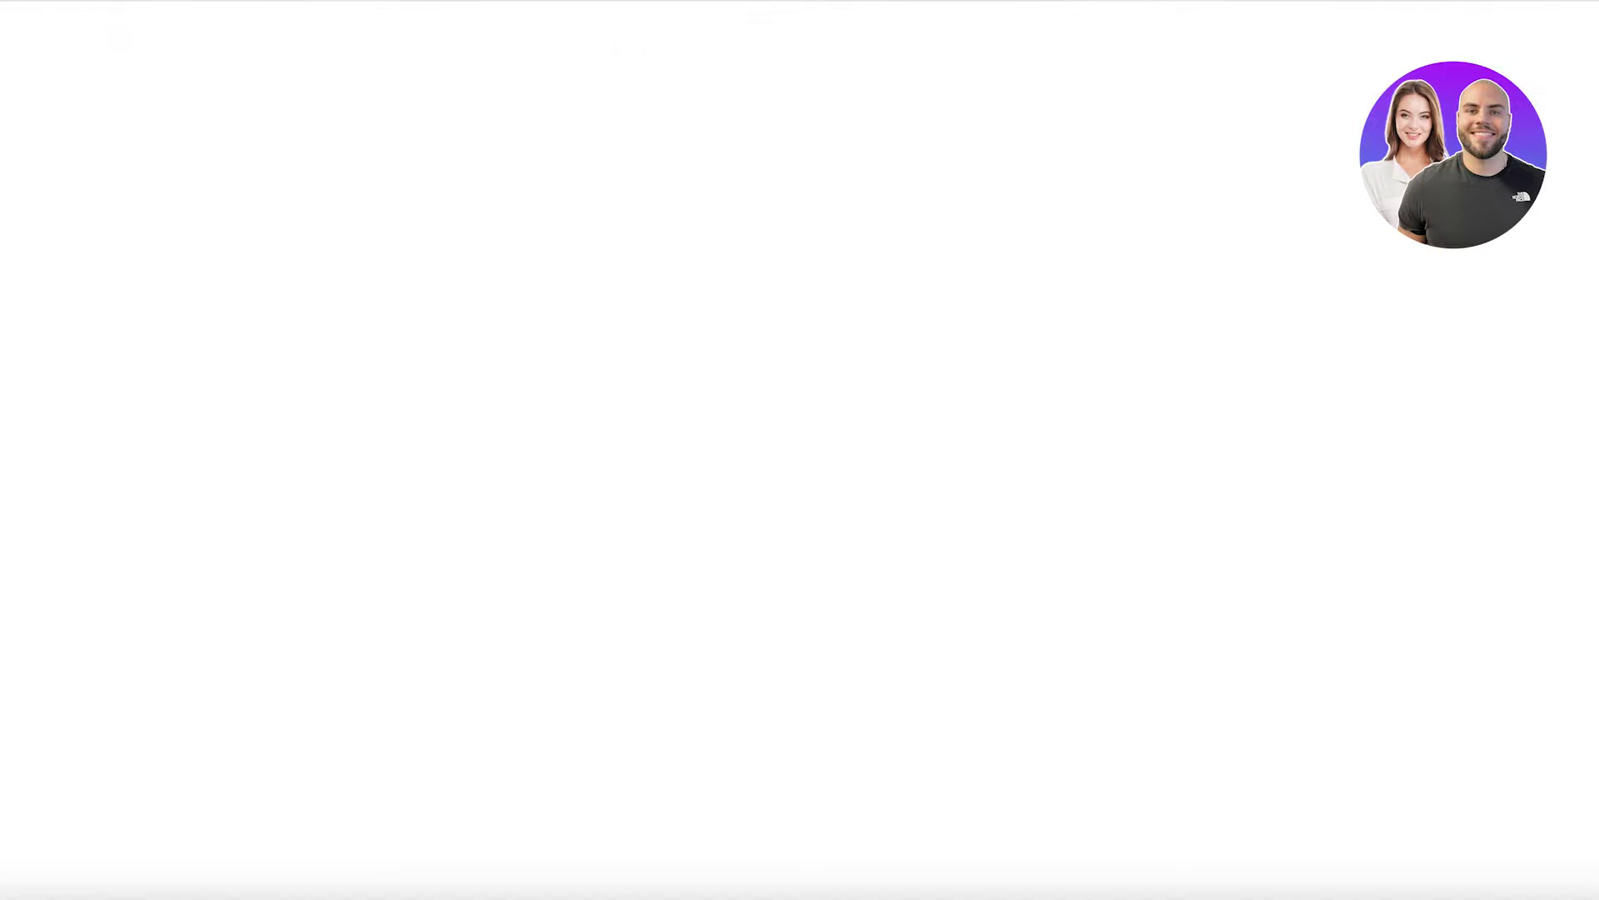
- Start the free sign-up from the homepage and register with a Google account
{"action": "mouse_move", "coordinate": [771, 44]}
{"action": "scroll", "coordinate": [1018, 248], "scroll_direction": "up", "scroll_amount": 20}
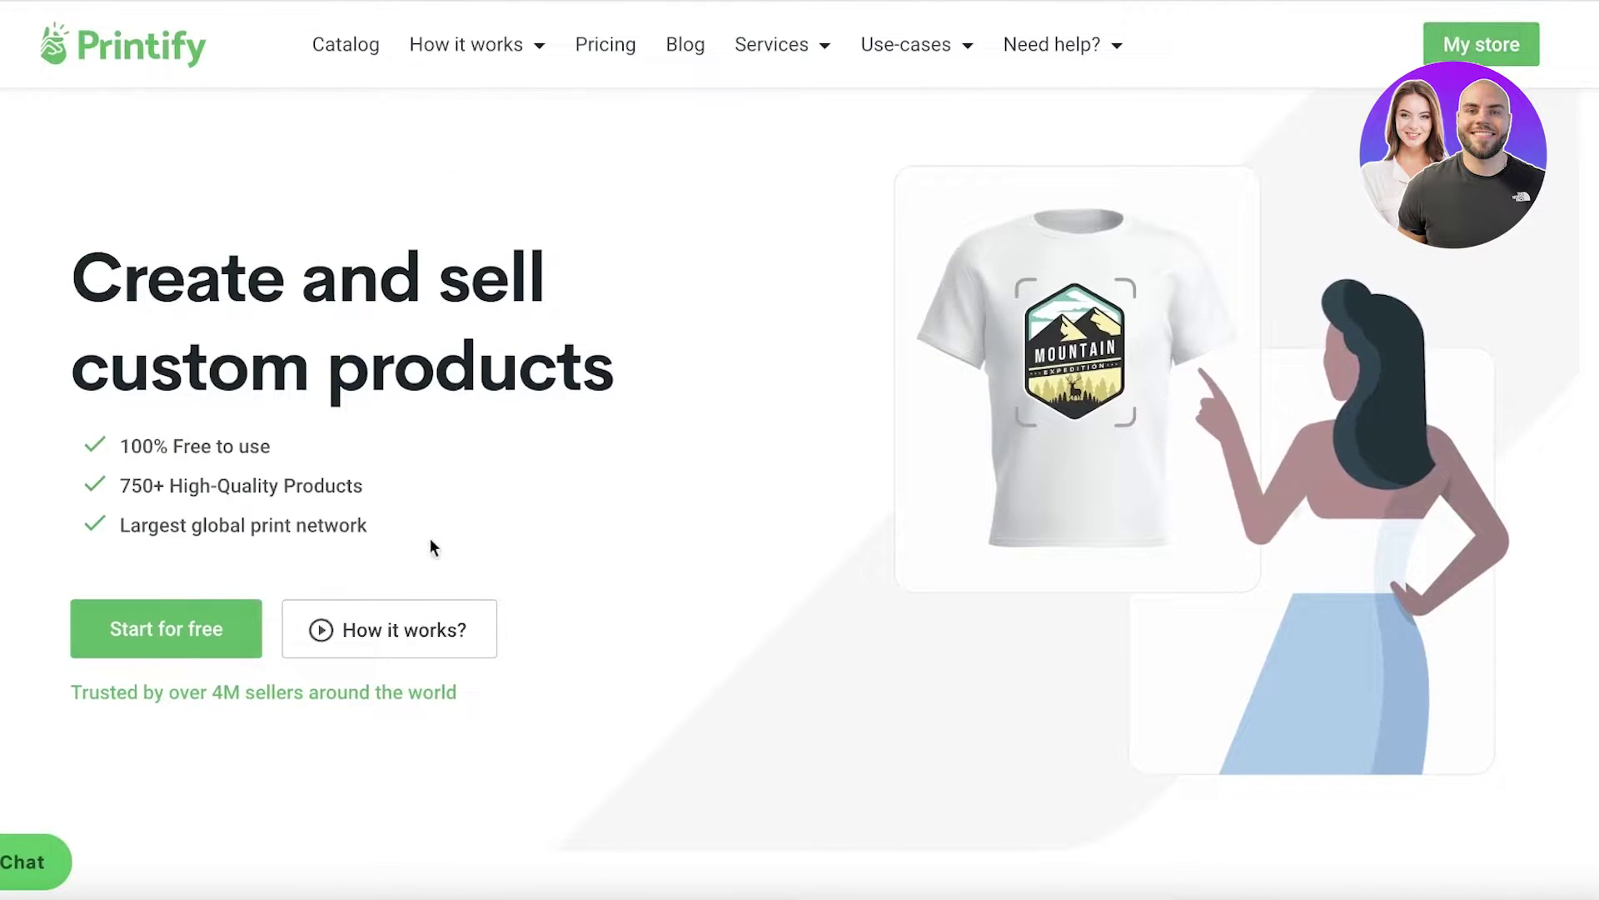
{"action": "left_click", "coordinate": [147, 653]}
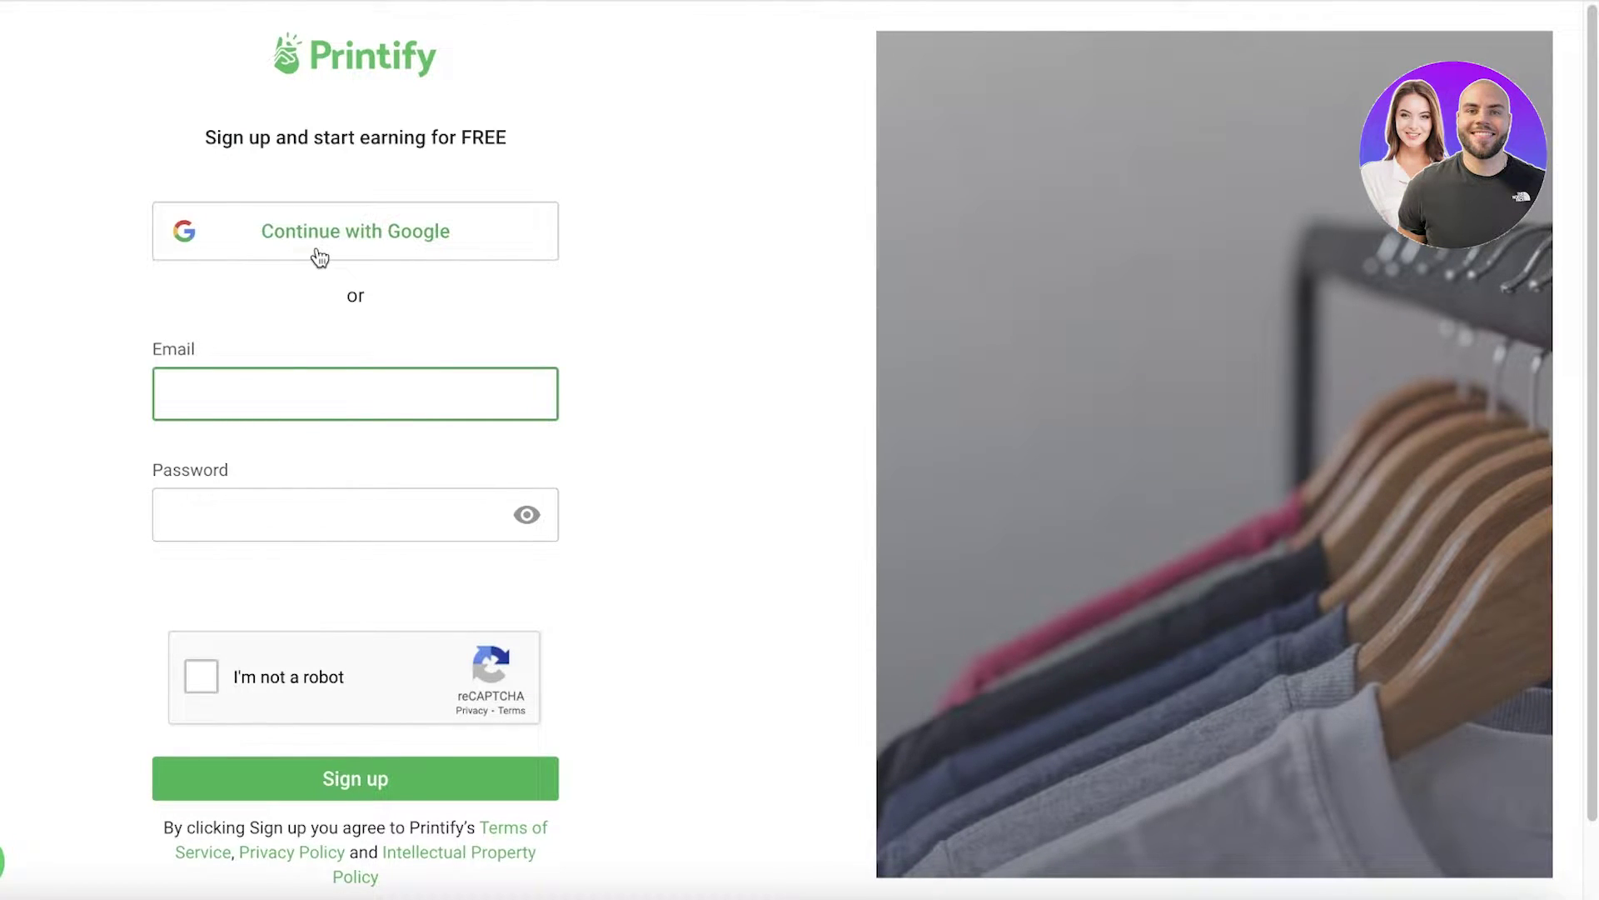
{"action": "left_click", "coordinate": [378, 233]}
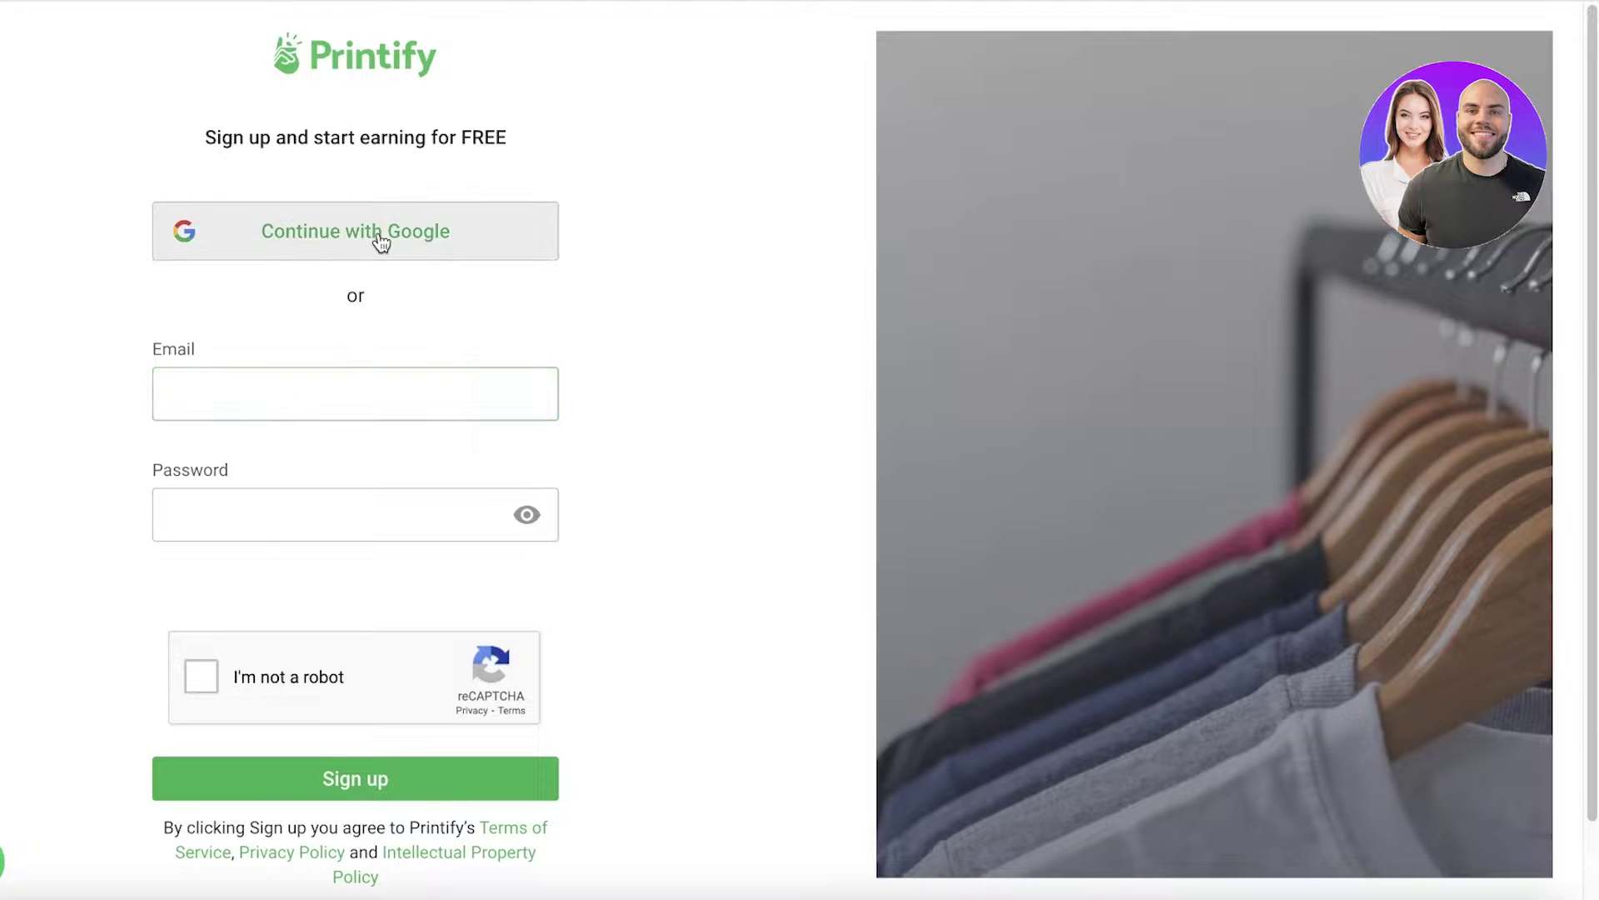
{"action": "left_click", "coordinate": [487, 425]}
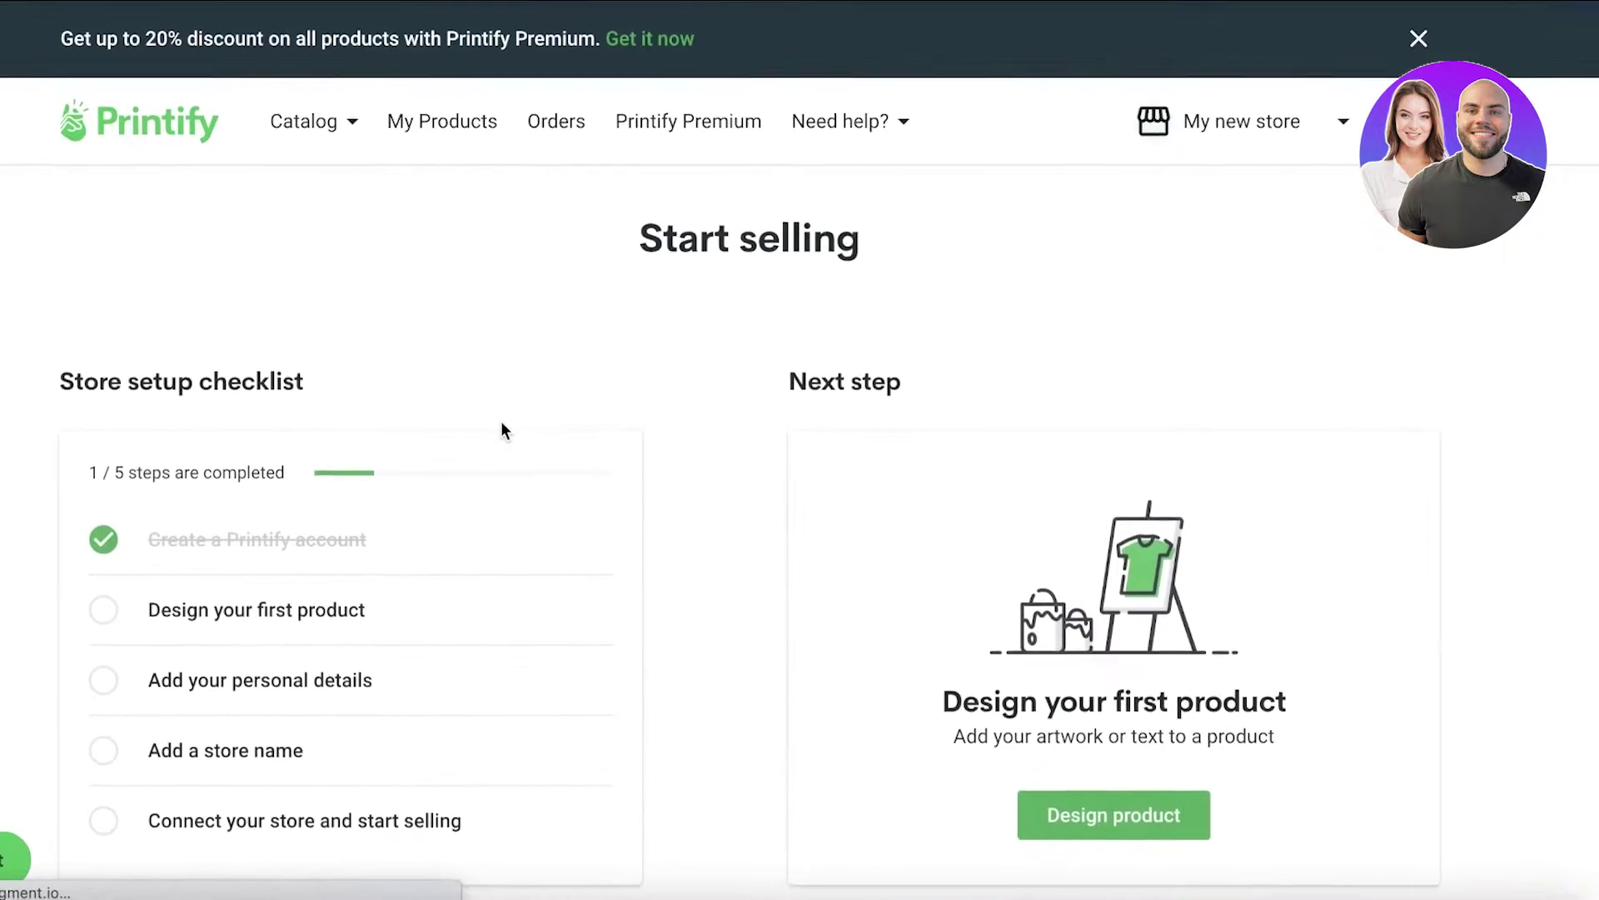
- Dismiss the Printify Premium discount banner and look over the store setup page
{"action": "scroll", "coordinate": [557, 412], "scroll_direction": "down", "scroll_amount": 3}
{"action": "scroll", "coordinate": [557, 411], "scroll_direction": "up", "scroll_amount": 3}
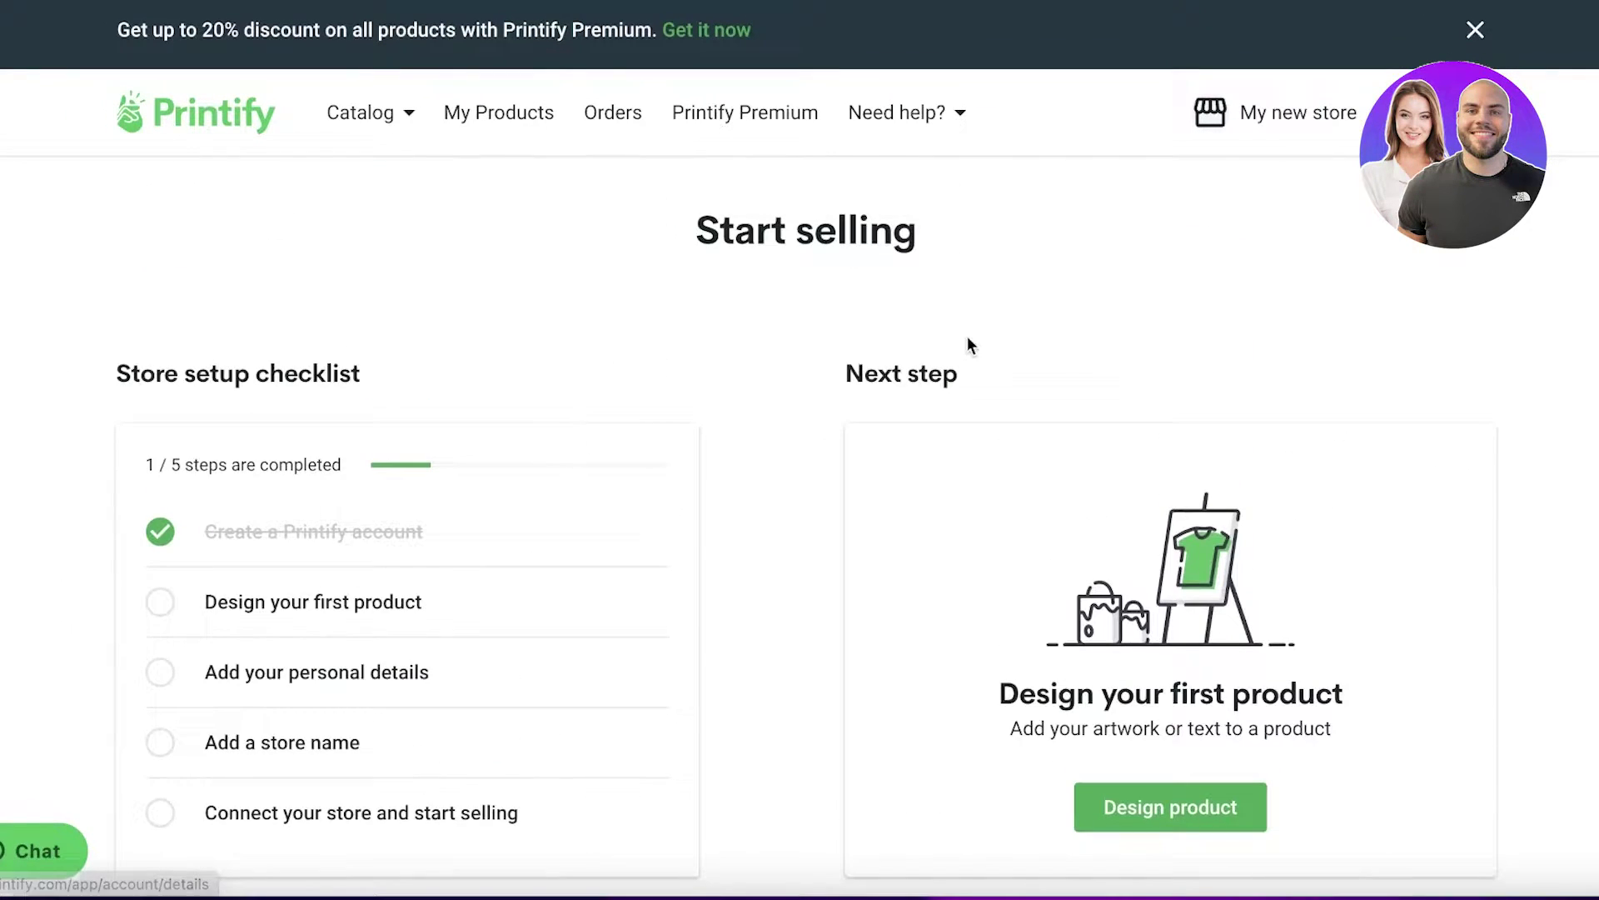
{"action": "left_click", "coordinate": [1475, 30]}
{"action": "scroll", "coordinate": [679, 191], "scroll_direction": "down", "scroll_amount": 5}
{"action": "scroll", "coordinate": [691, 195], "scroll_direction": "up", "scroll_amount": 5}
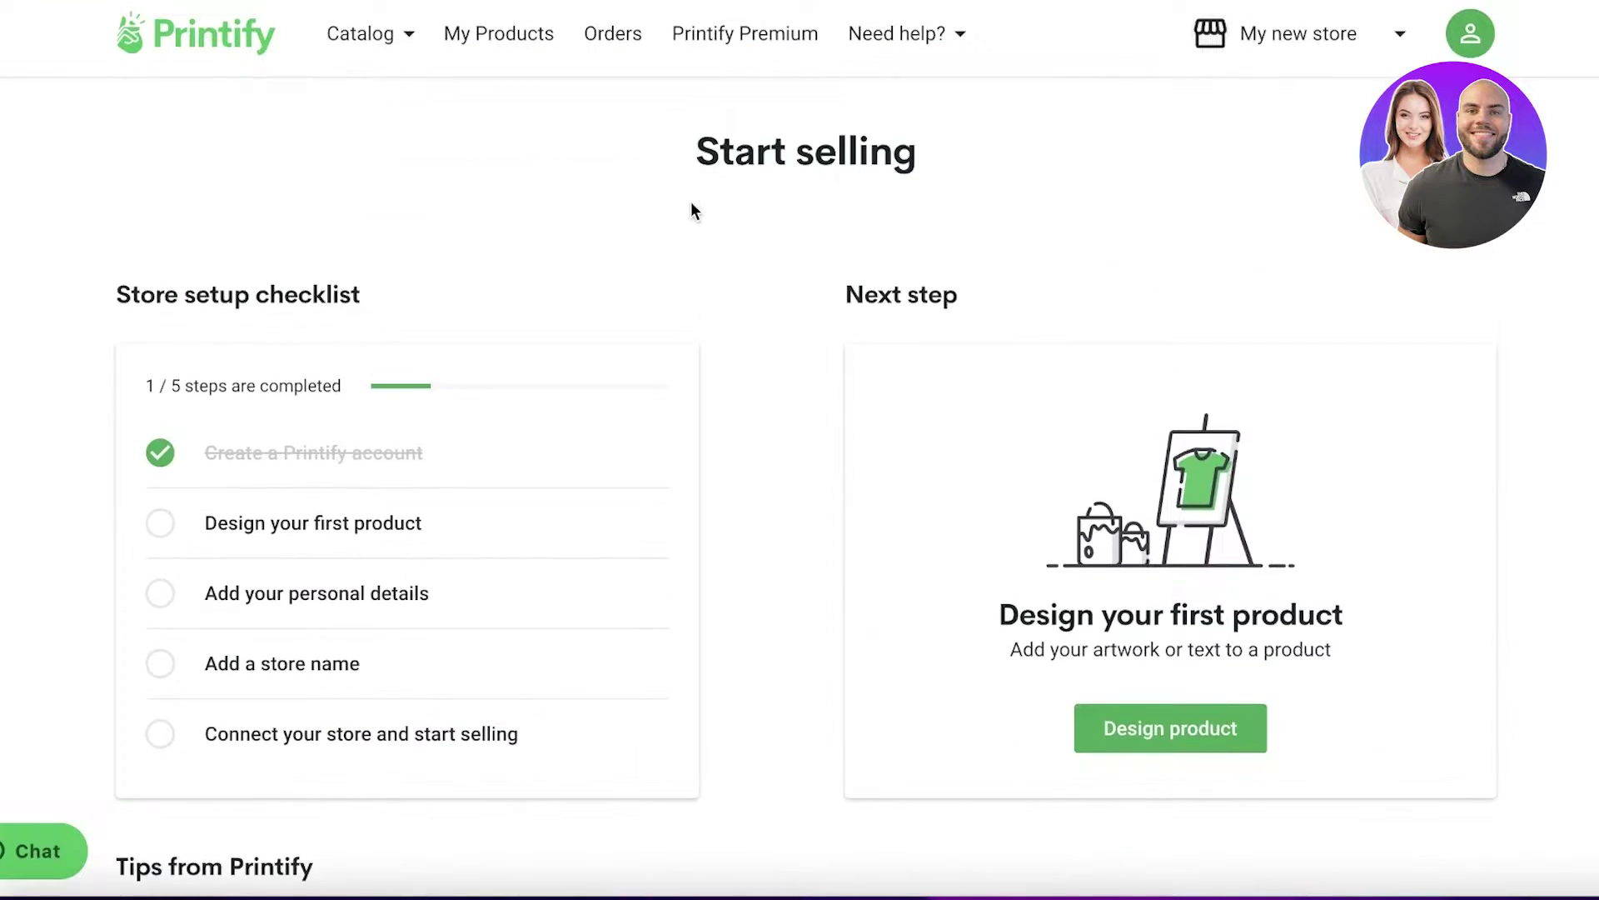
- Open the Bestsellers category of the catalog and browse its products and prices
{"action": "left_click", "coordinate": [350, 37]}
{"action": "left_click", "coordinate": [379, 34]}
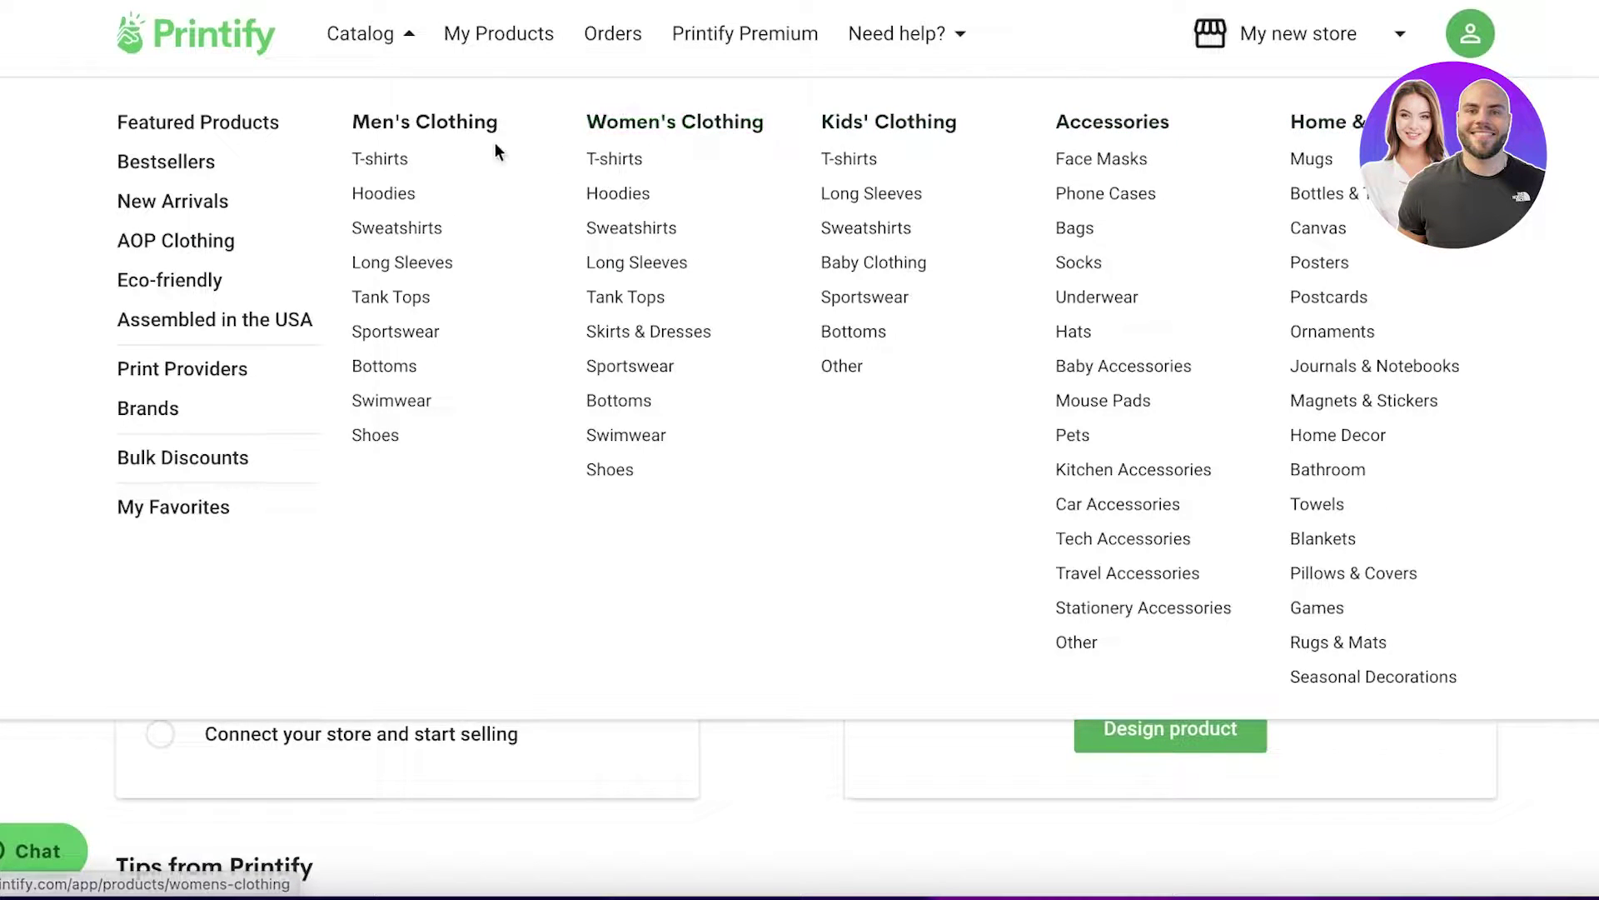
{"action": "left_click", "coordinate": [126, 164]}
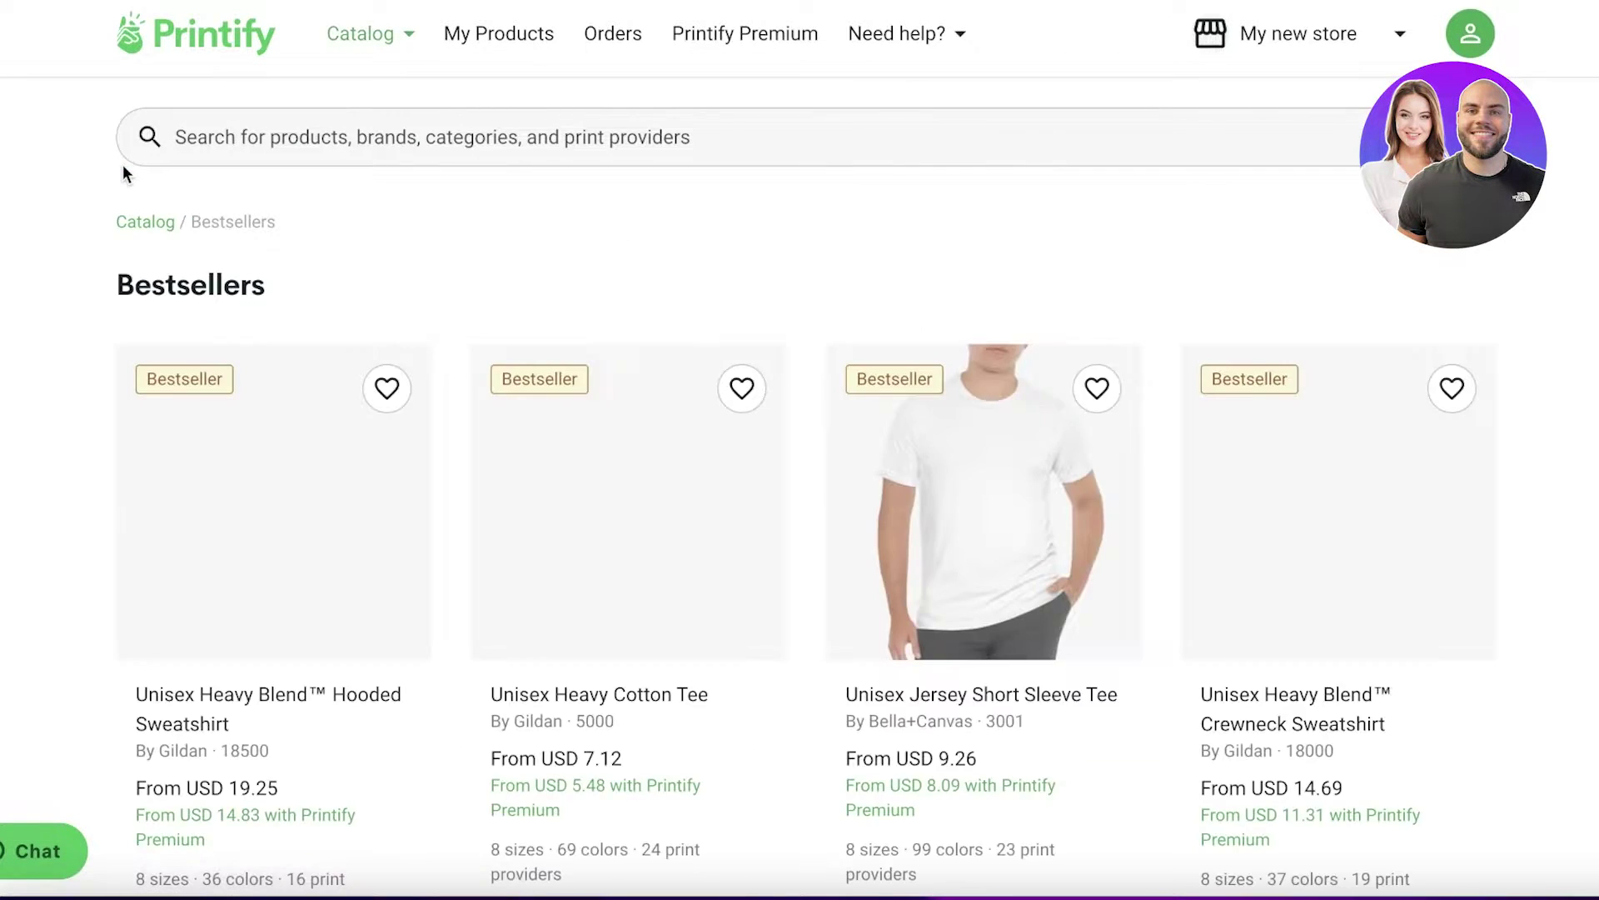
{"action": "scroll", "coordinate": [1349, 246], "scroll_direction": "down", "scroll_amount": 8}
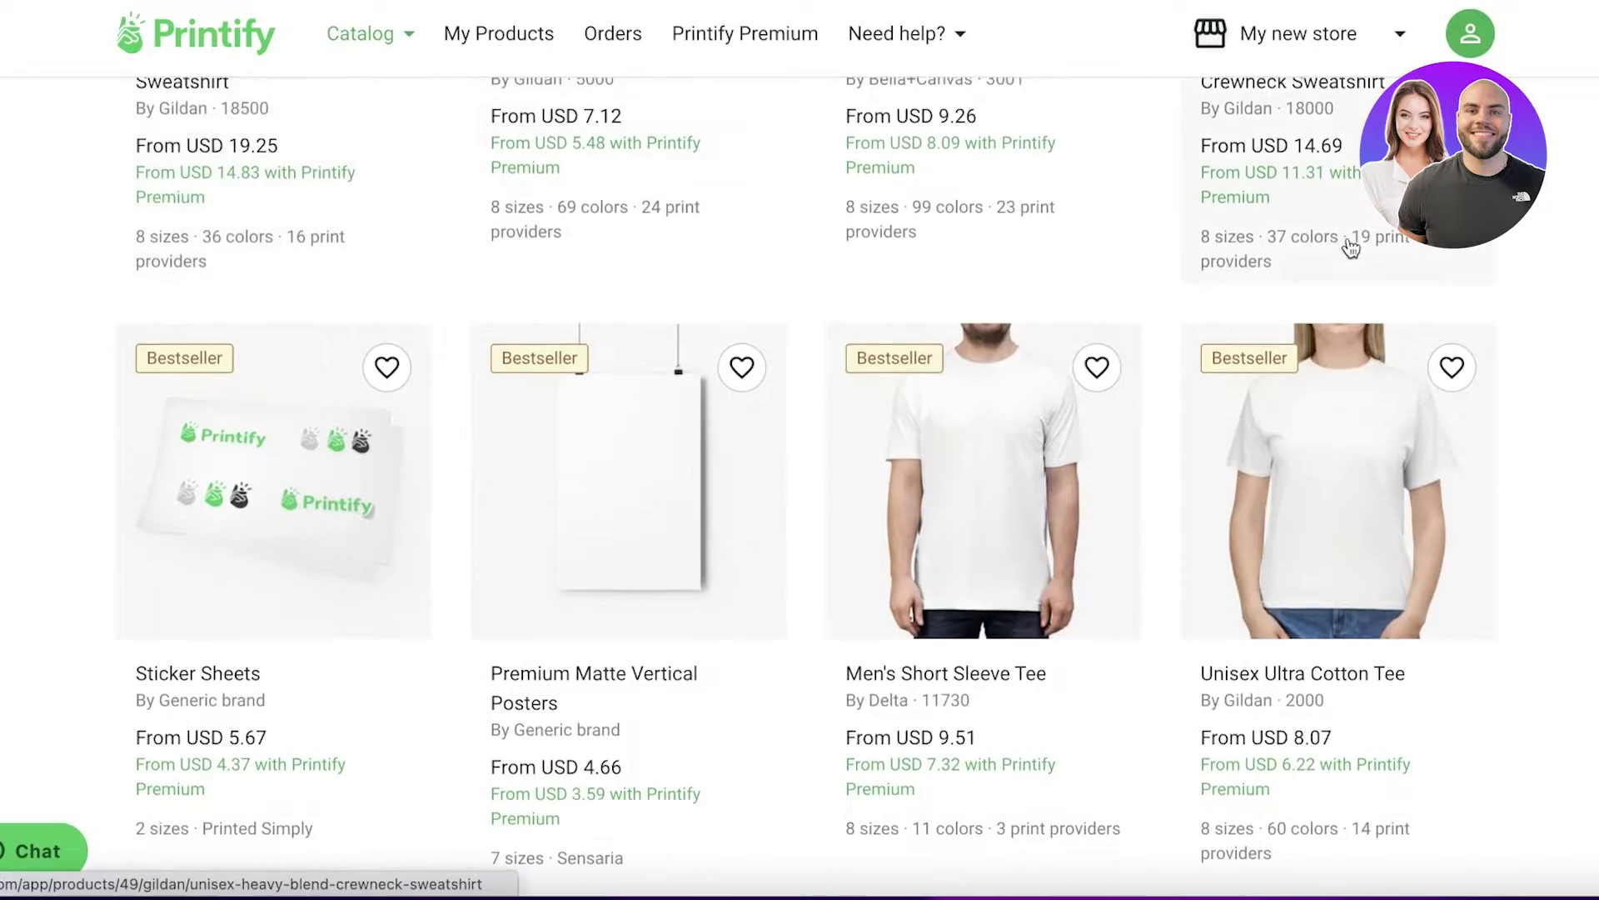
{"action": "scroll", "coordinate": [1566, 279], "scroll_direction": "down", "scroll_amount": 3}
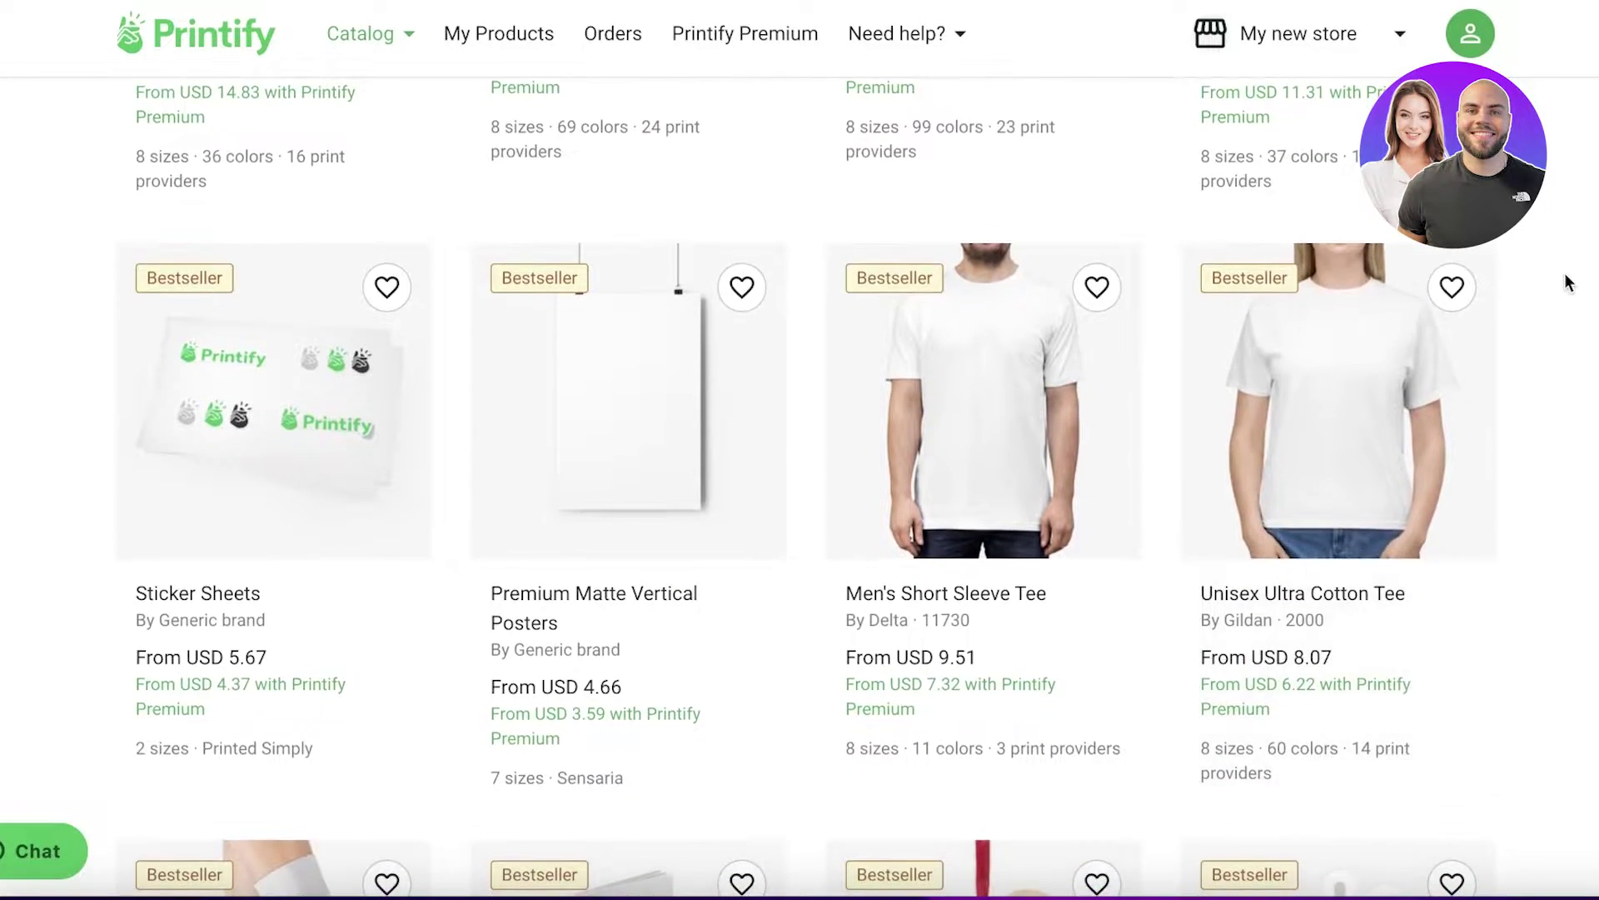
{"action": "scroll", "coordinate": [1566, 282], "scroll_direction": "down", "scroll_amount": 7}
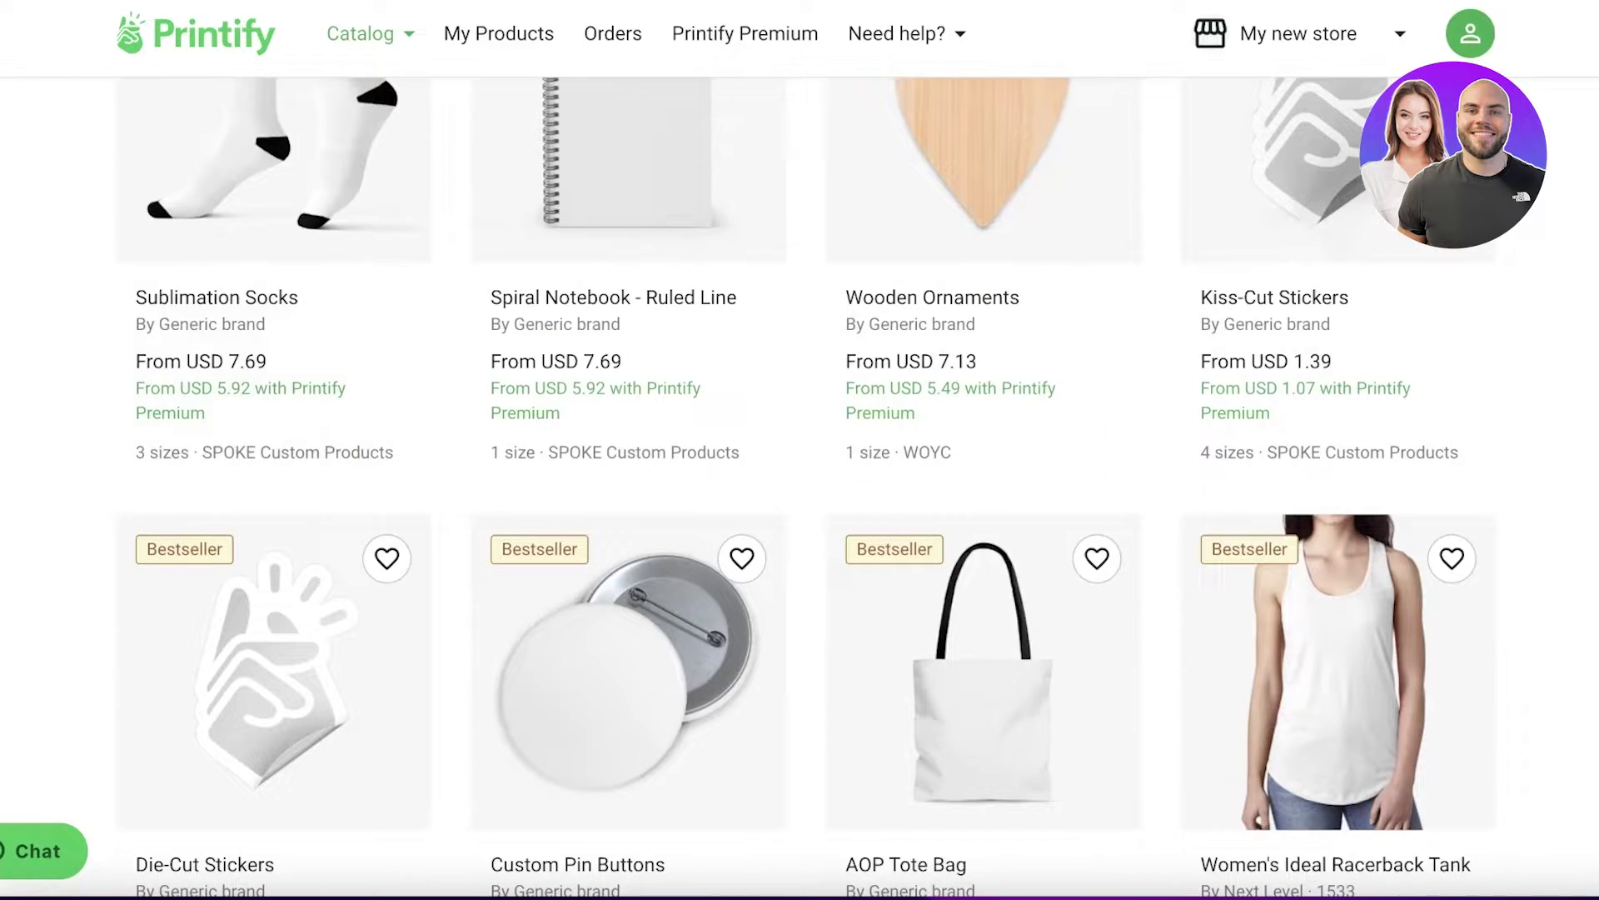
{"action": "scroll", "coordinate": [385, 421], "scroll_direction": "down", "scroll_amount": 3}
{"action": "scroll", "coordinate": [357, 79], "scroll_direction": "up", "scroll_amount": 1}
- Open the catalog's Featured Products page and look through its new arrivals and product categories
{"action": "left_click", "coordinate": [360, 33]}
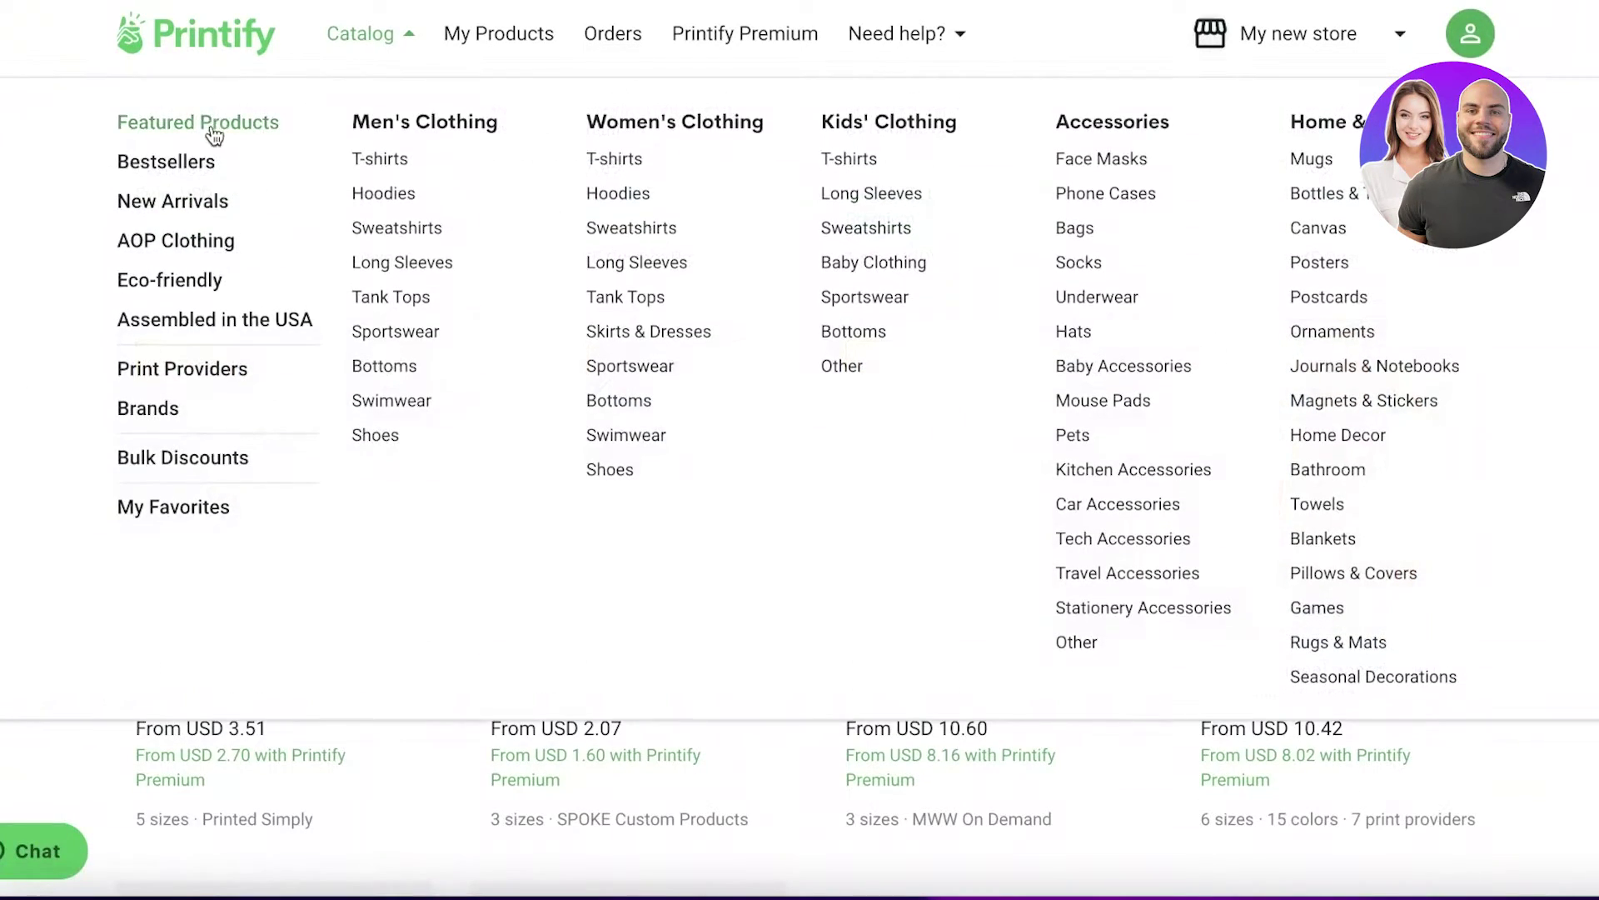
{"action": "left_click", "coordinate": [214, 130]}
{"action": "scroll", "coordinate": [210, 129], "scroll_direction": "down", "scroll_amount": 5}
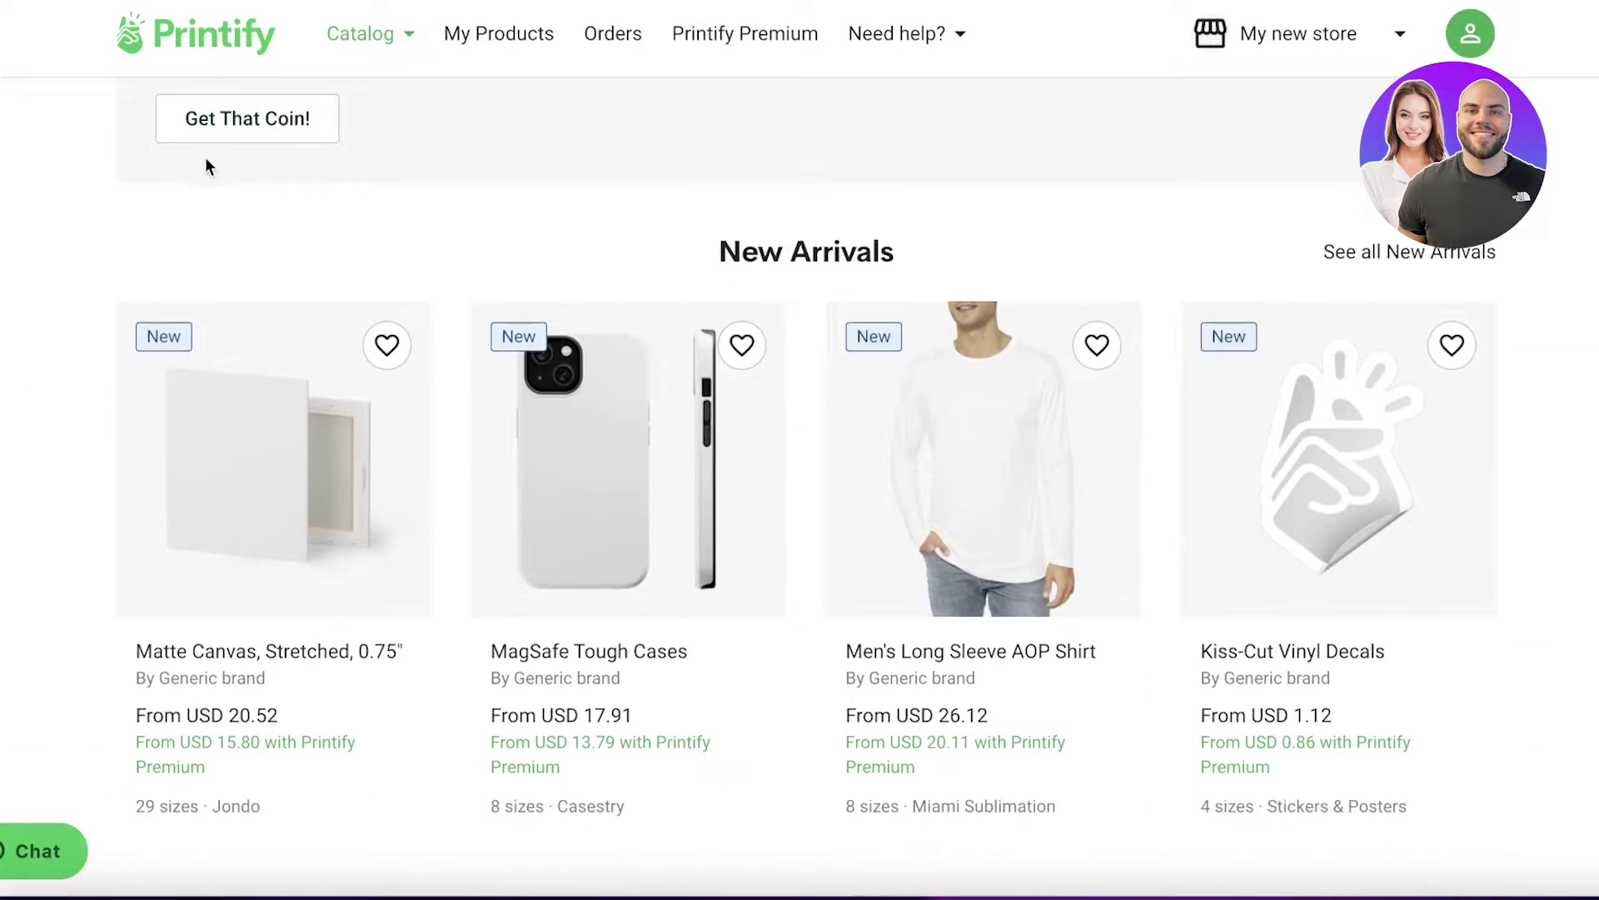
{"action": "scroll", "coordinate": [1421, 278], "scroll_direction": "down", "scroll_amount": 2}
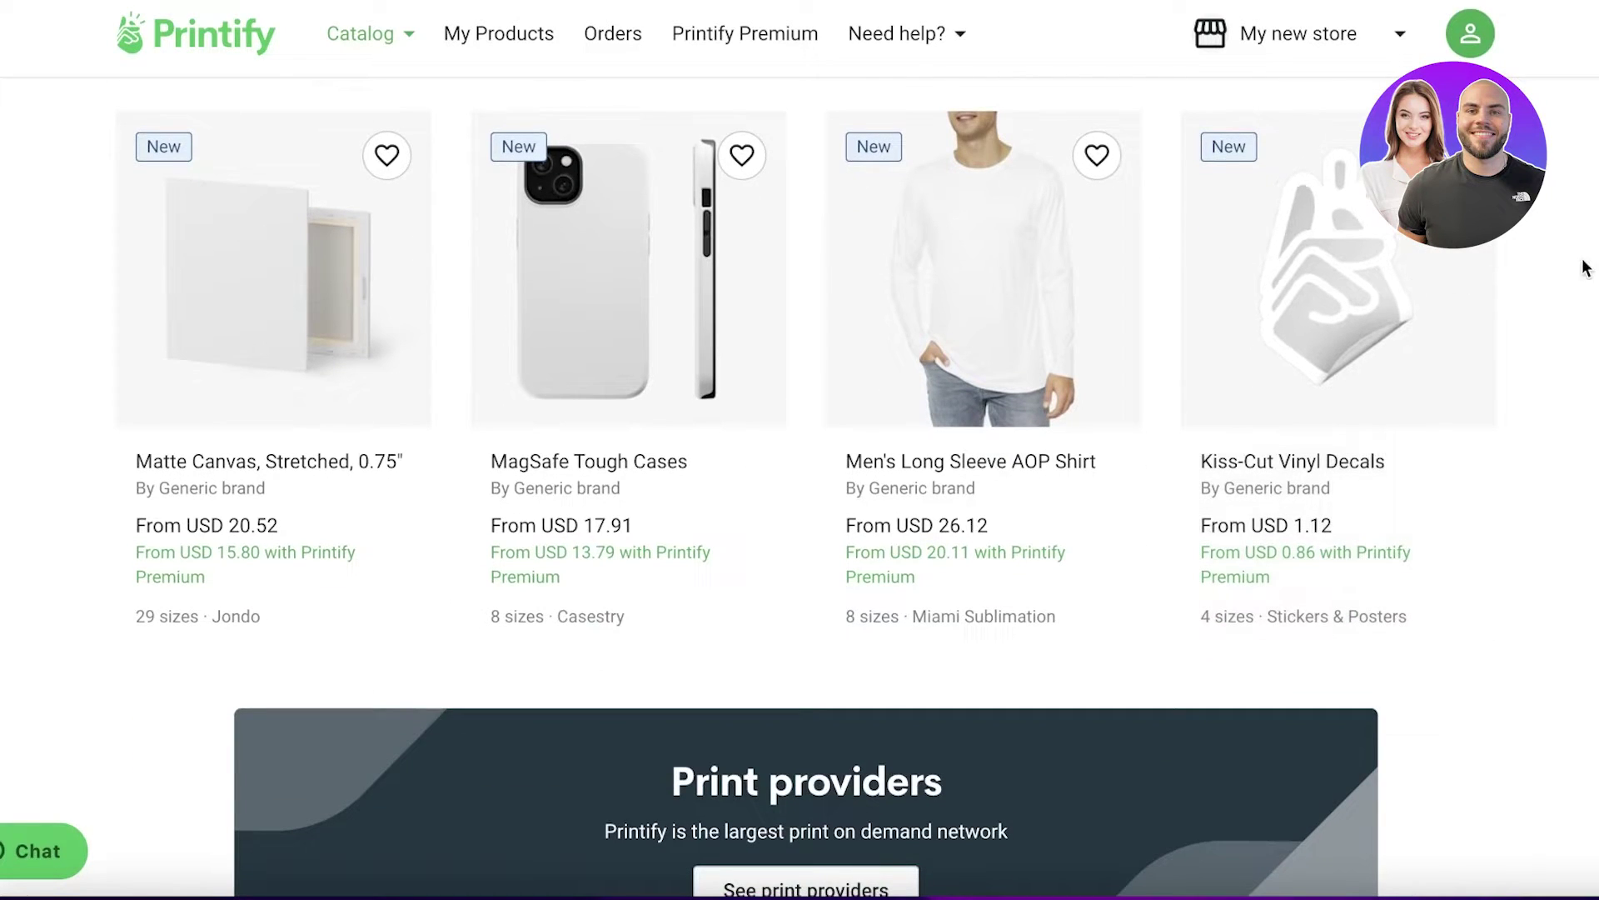
{"action": "scroll", "coordinate": [1582, 266], "scroll_direction": "down", "scroll_amount": 5}
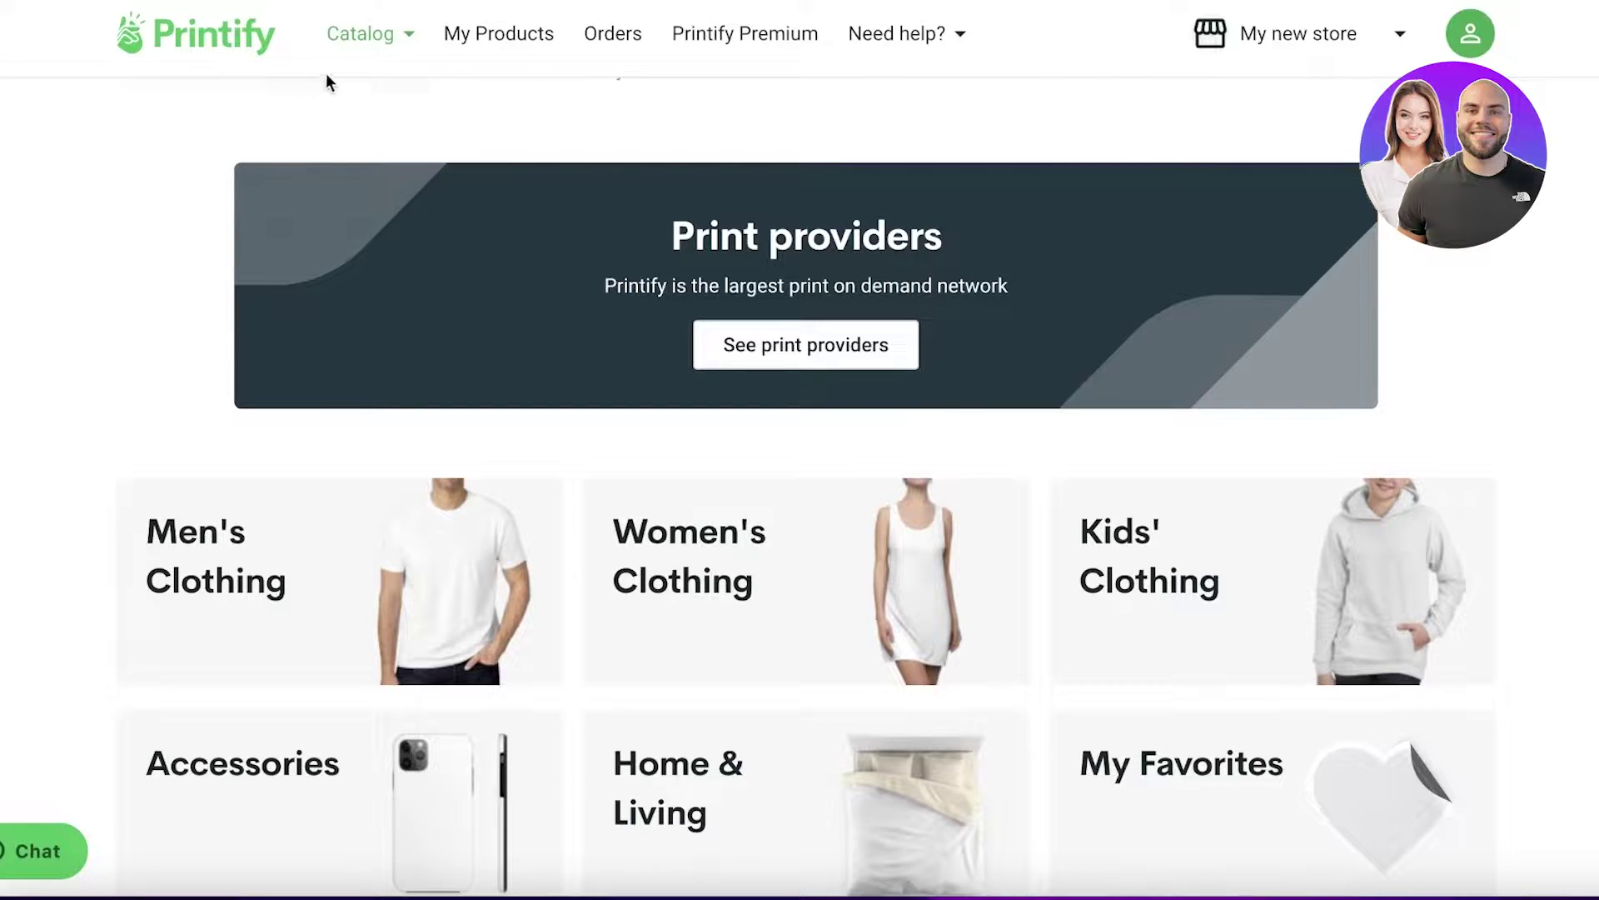
- Open the catalog's Bulk Discounts page and browse the products eligible for bulk order discounts
{"action": "left_click", "coordinate": [338, 37]}
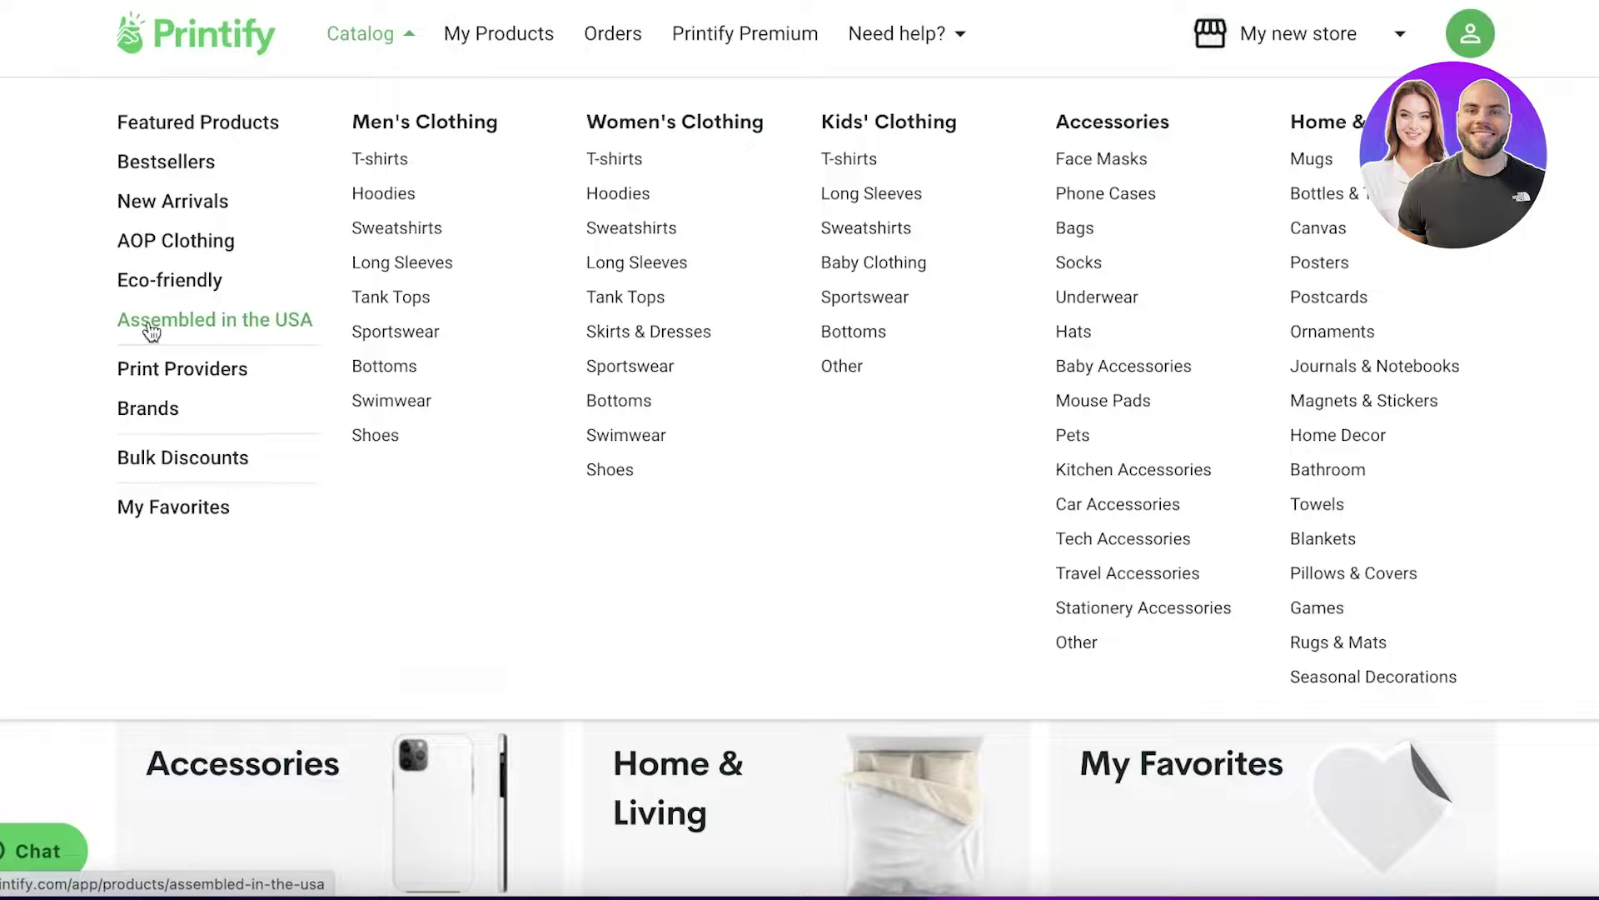
{"action": "left_click", "coordinate": [159, 457]}
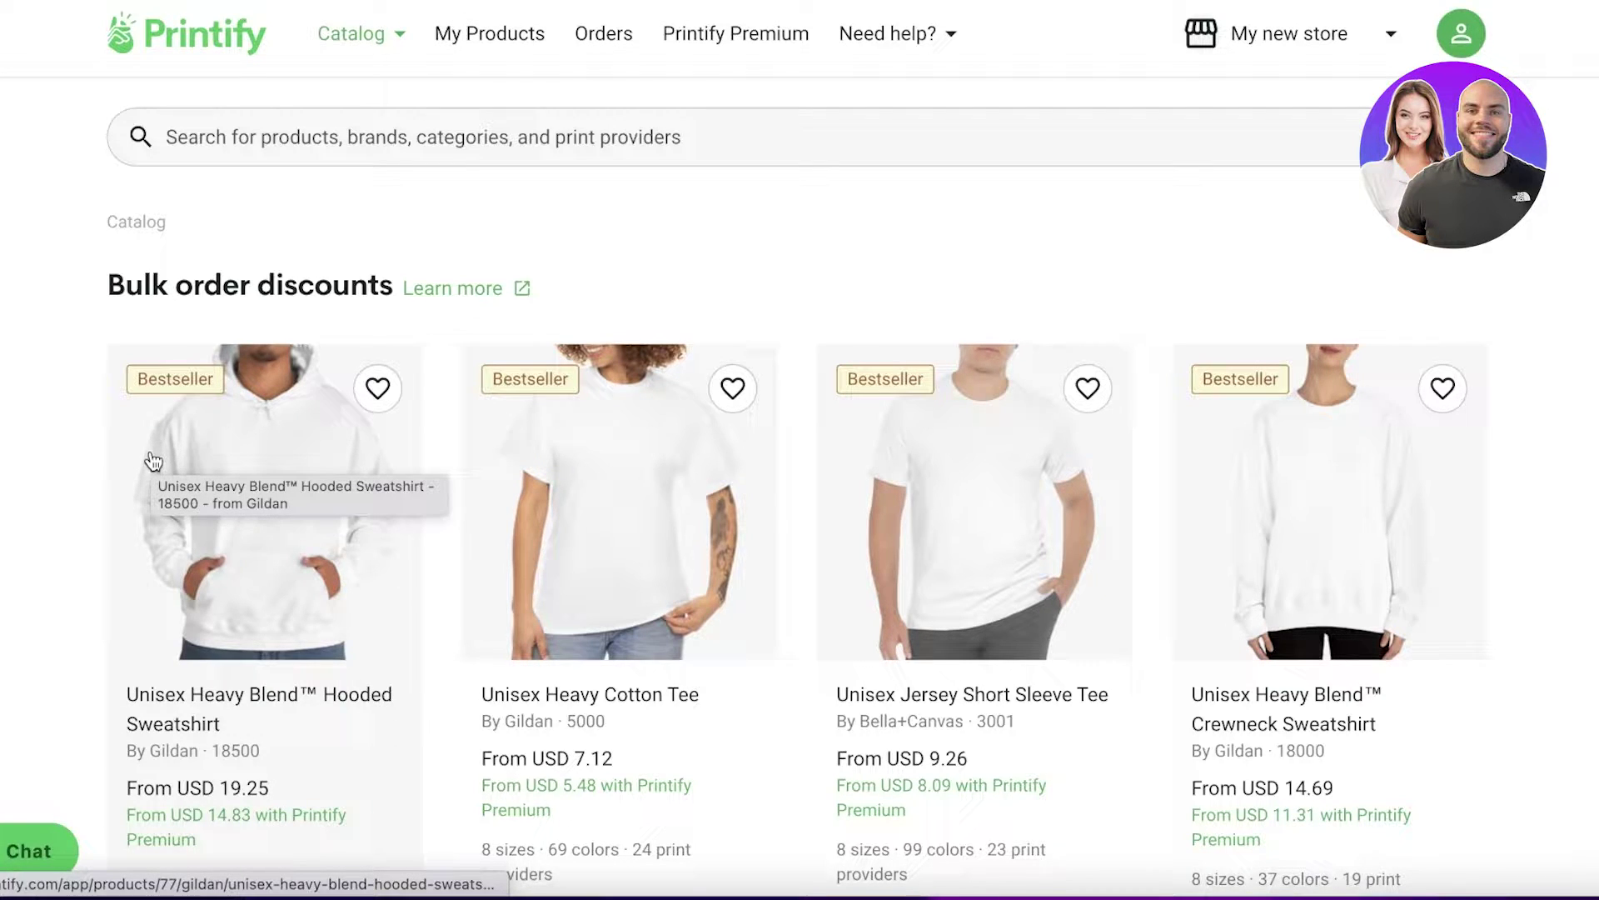
{"action": "scroll", "coordinate": [158, 462], "scroll_direction": "down", "scroll_amount": 8}
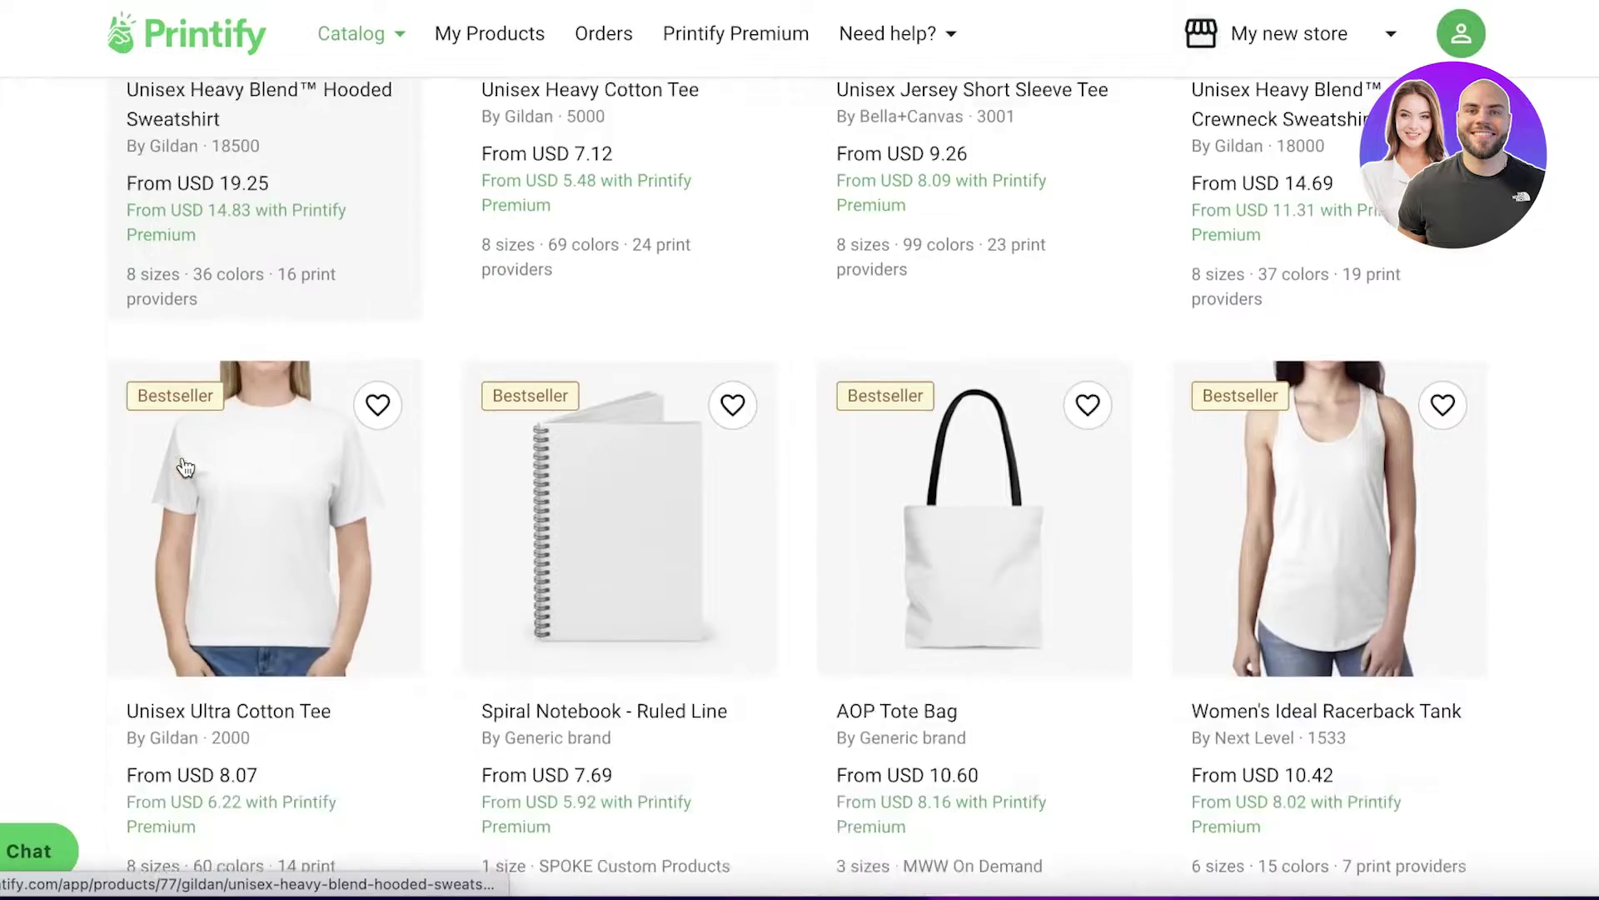
- Look over the first rows of products on the Bulk order discounts page once more
{"action": "scroll", "coordinate": [178, 464], "scroll_direction": "up", "scroll_amount": 7}
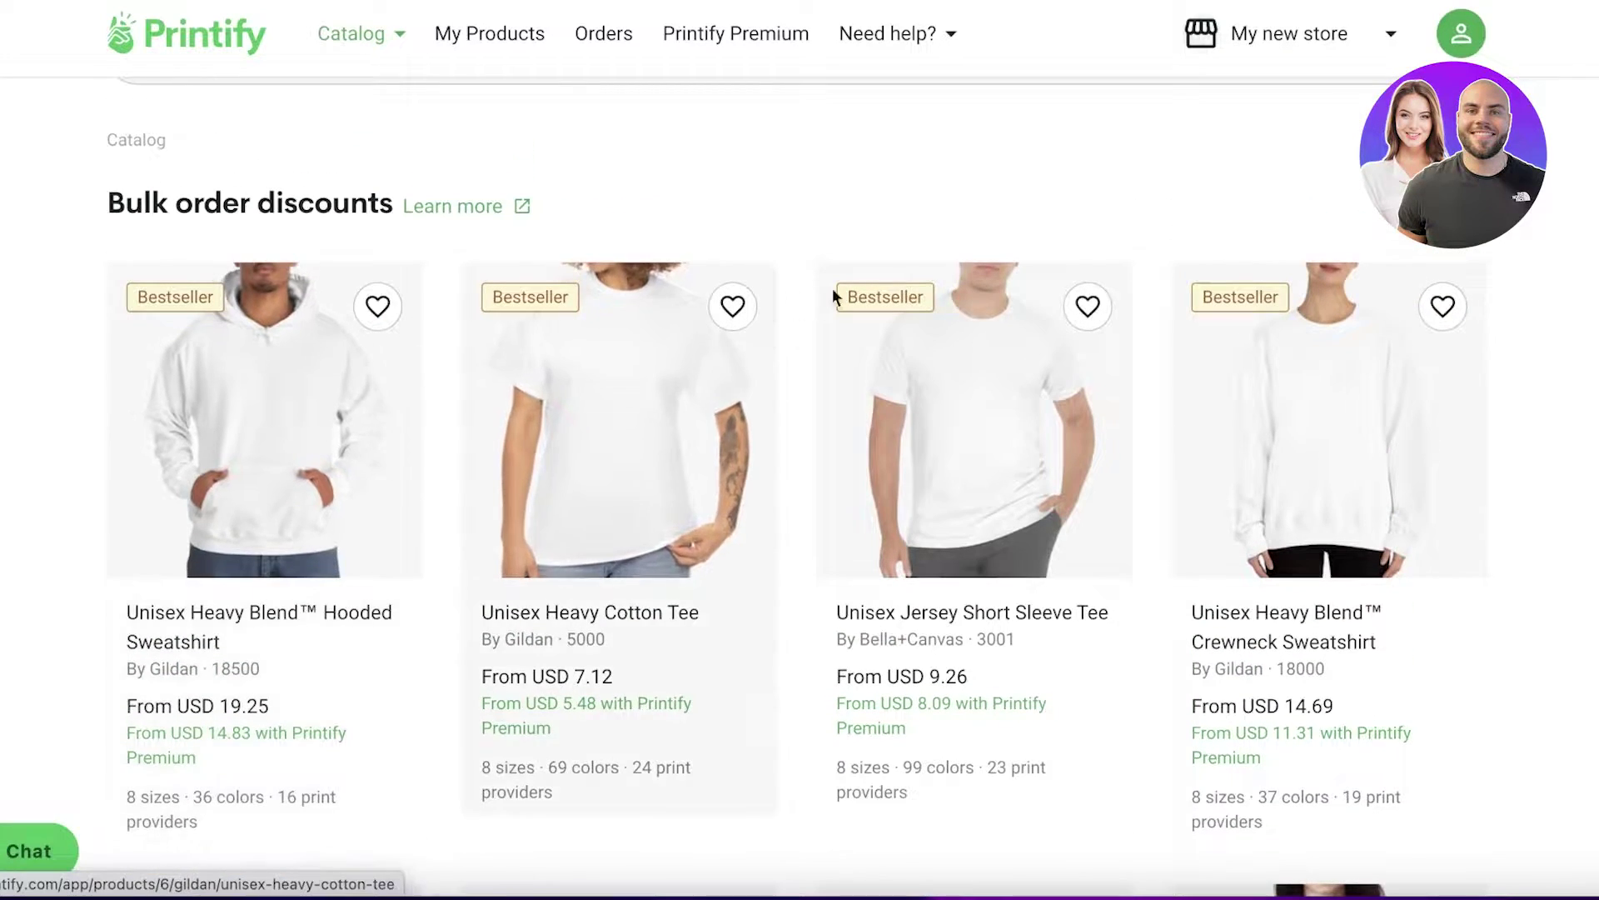
{"action": "scroll", "coordinate": [858, 287], "scroll_direction": "down", "scroll_amount": 6}
{"action": "scroll", "coordinate": [292, 208], "scroll_direction": "up", "scroll_amount": 7}
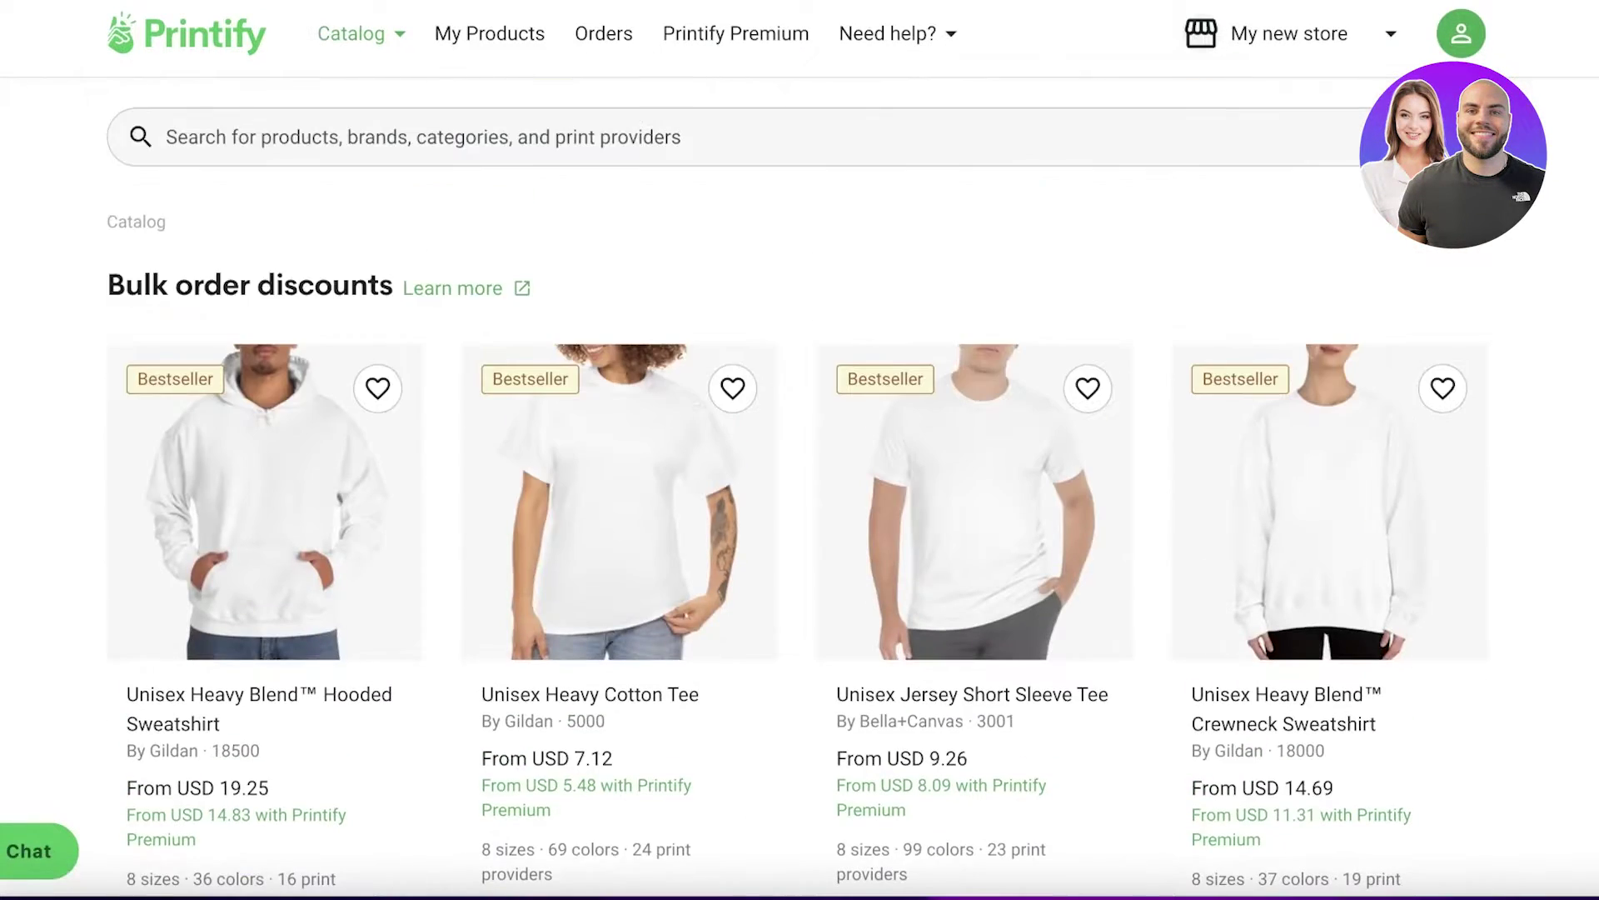
{"action": "left_click", "coordinate": [540, 133]}
- Open the women's T-shirts category of the catalog and browse its first page of products
{"action": "mouse_move", "coordinate": [329, 49]}
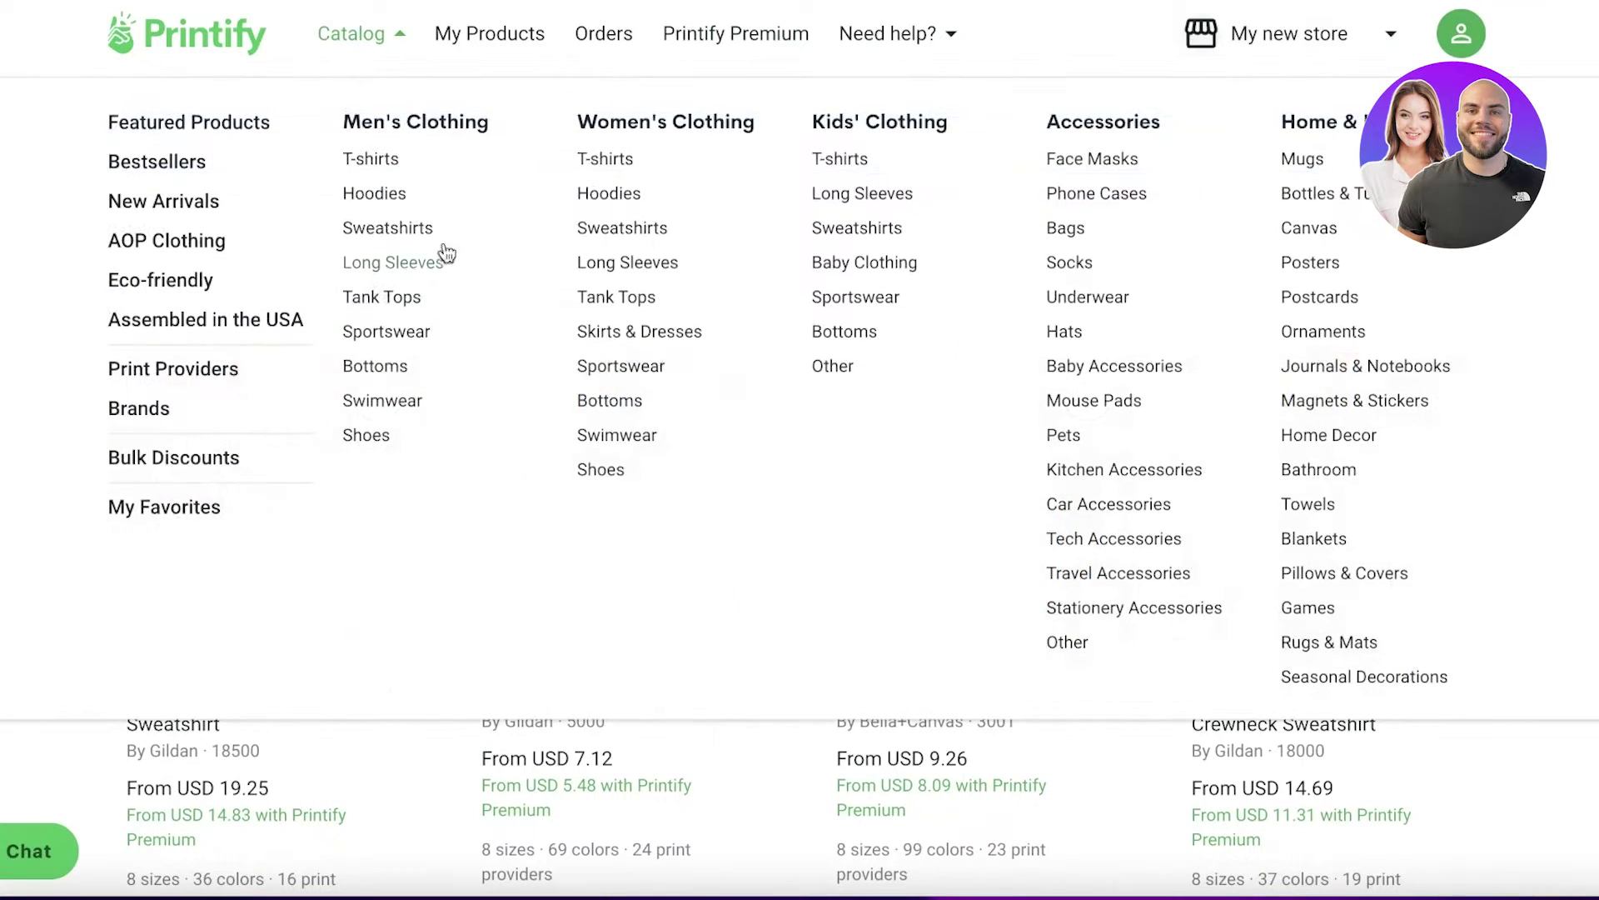
{"action": "left_click", "coordinate": [633, 255]}
{"action": "scroll", "coordinate": [614, 164], "scroll_direction": "down", "scroll_amount": 4}
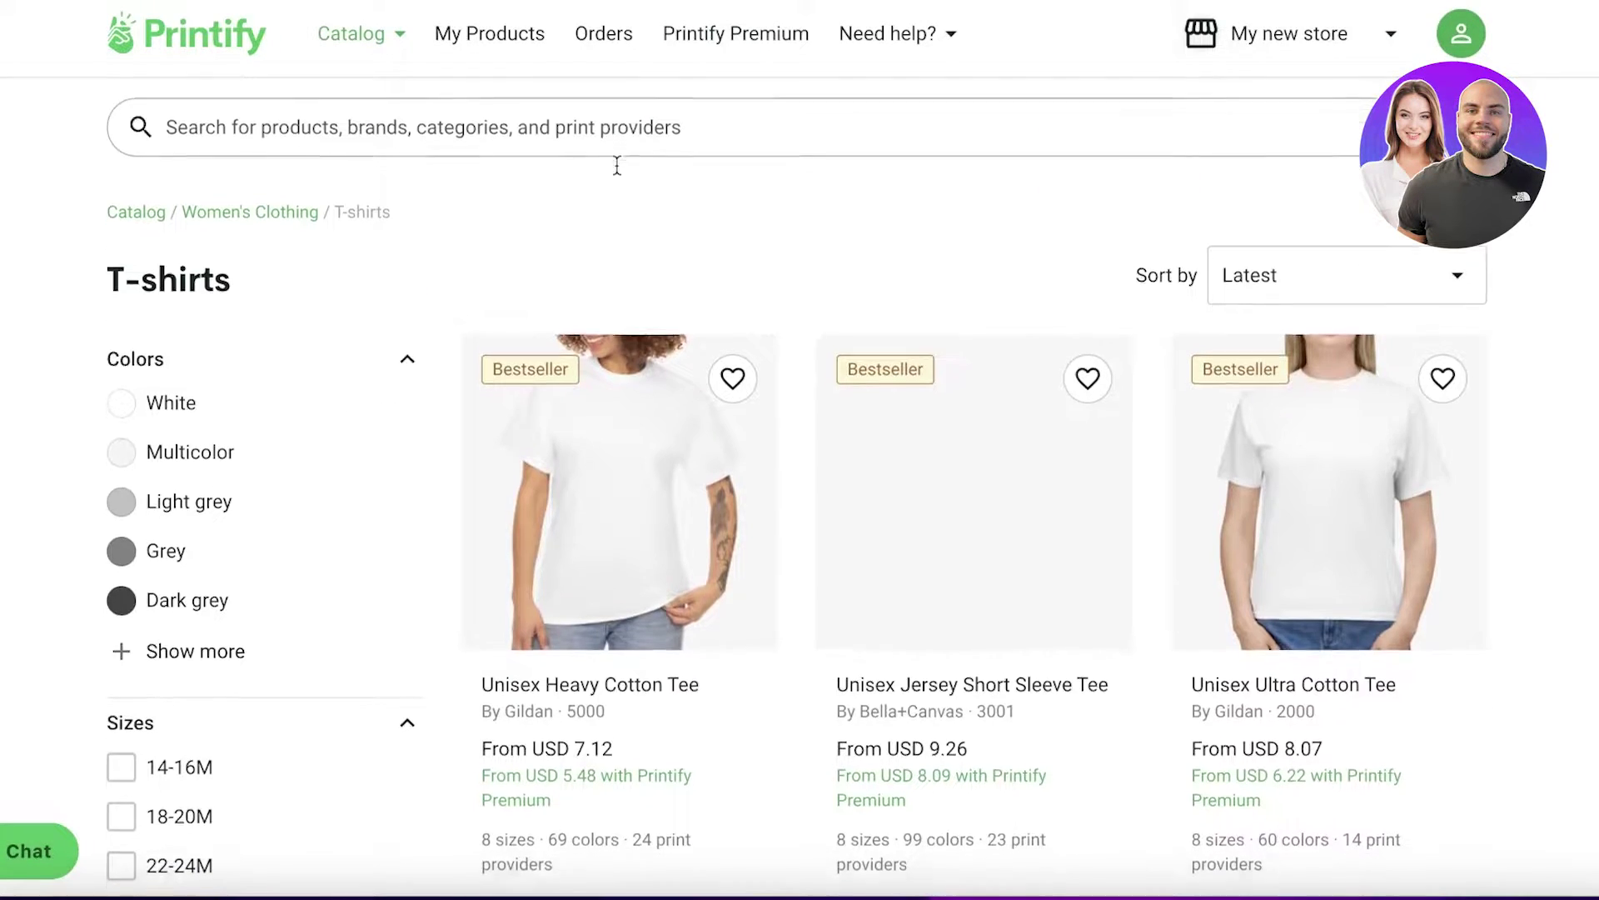
{"action": "scroll", "coordinate": [795, 329], "scroll_direction": "down", "scroll_amount": 15}
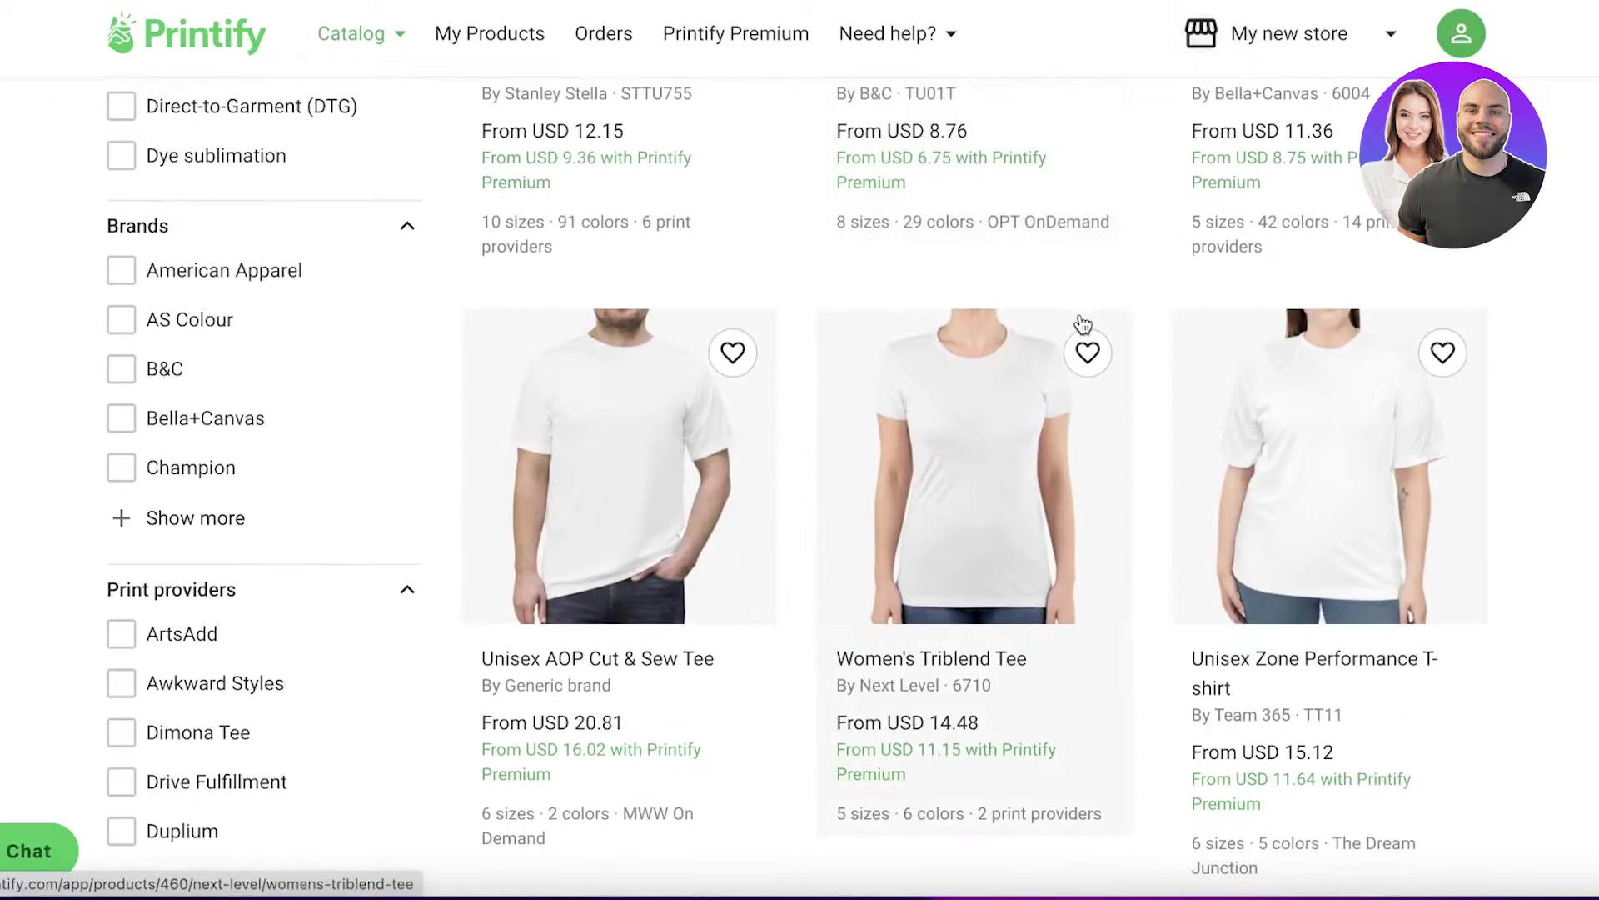
{"action": "scroll", "coordinate": [808, 327], "scroll_direction": "down", "scroll_amount": 12}
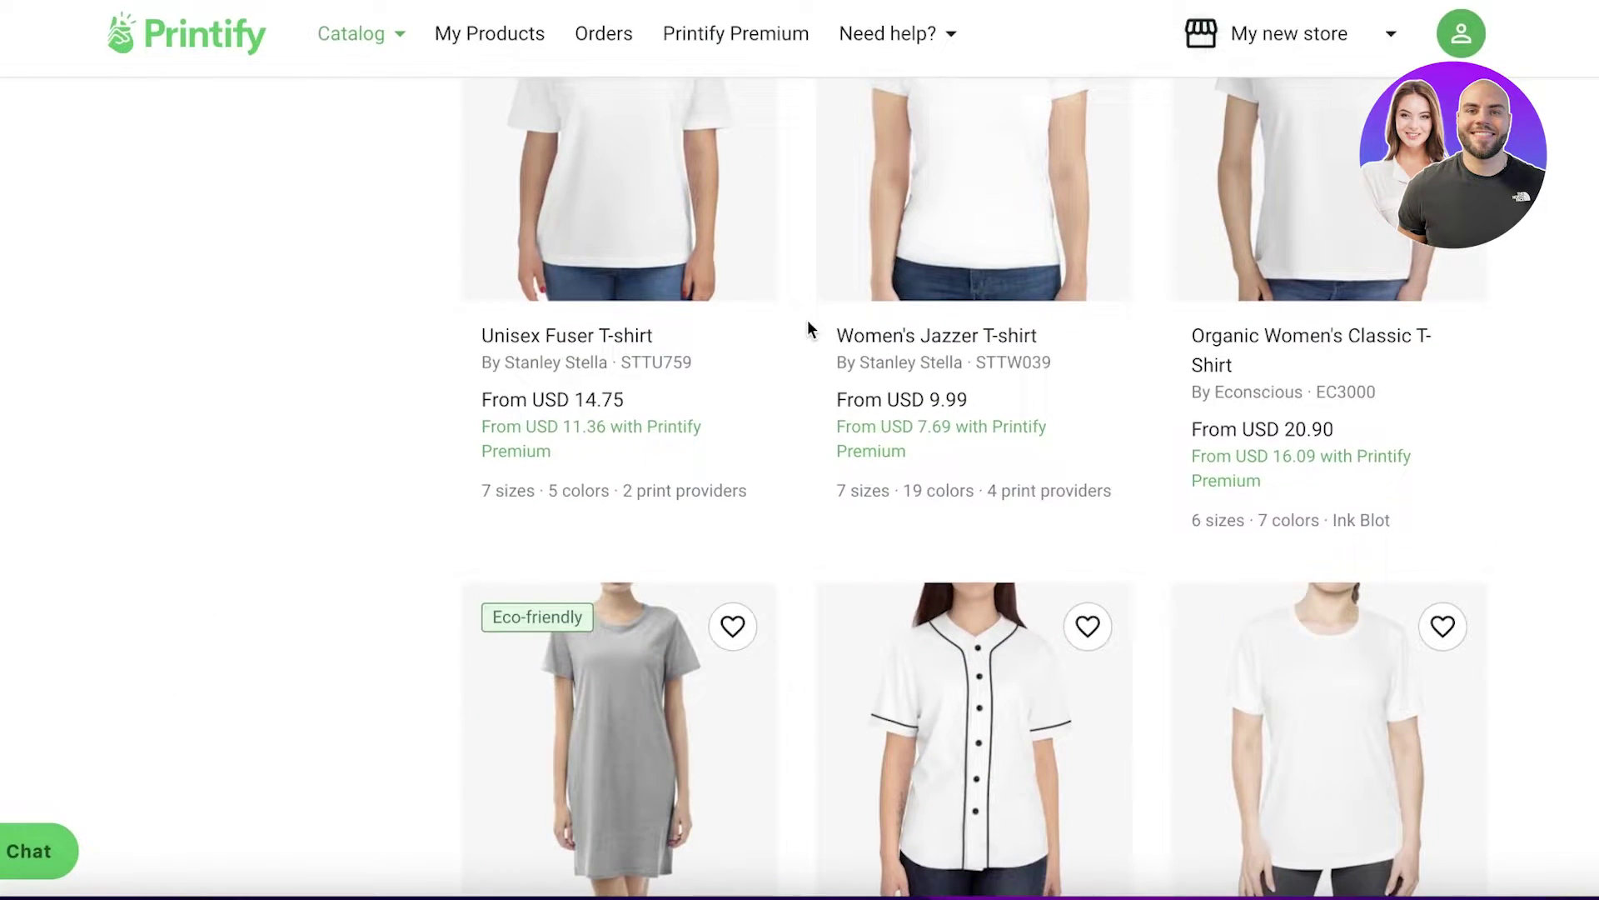
{"action": "scroll", "coordinate": [808, 320], "scroll_direction": "down", "scroll_amount": 5}
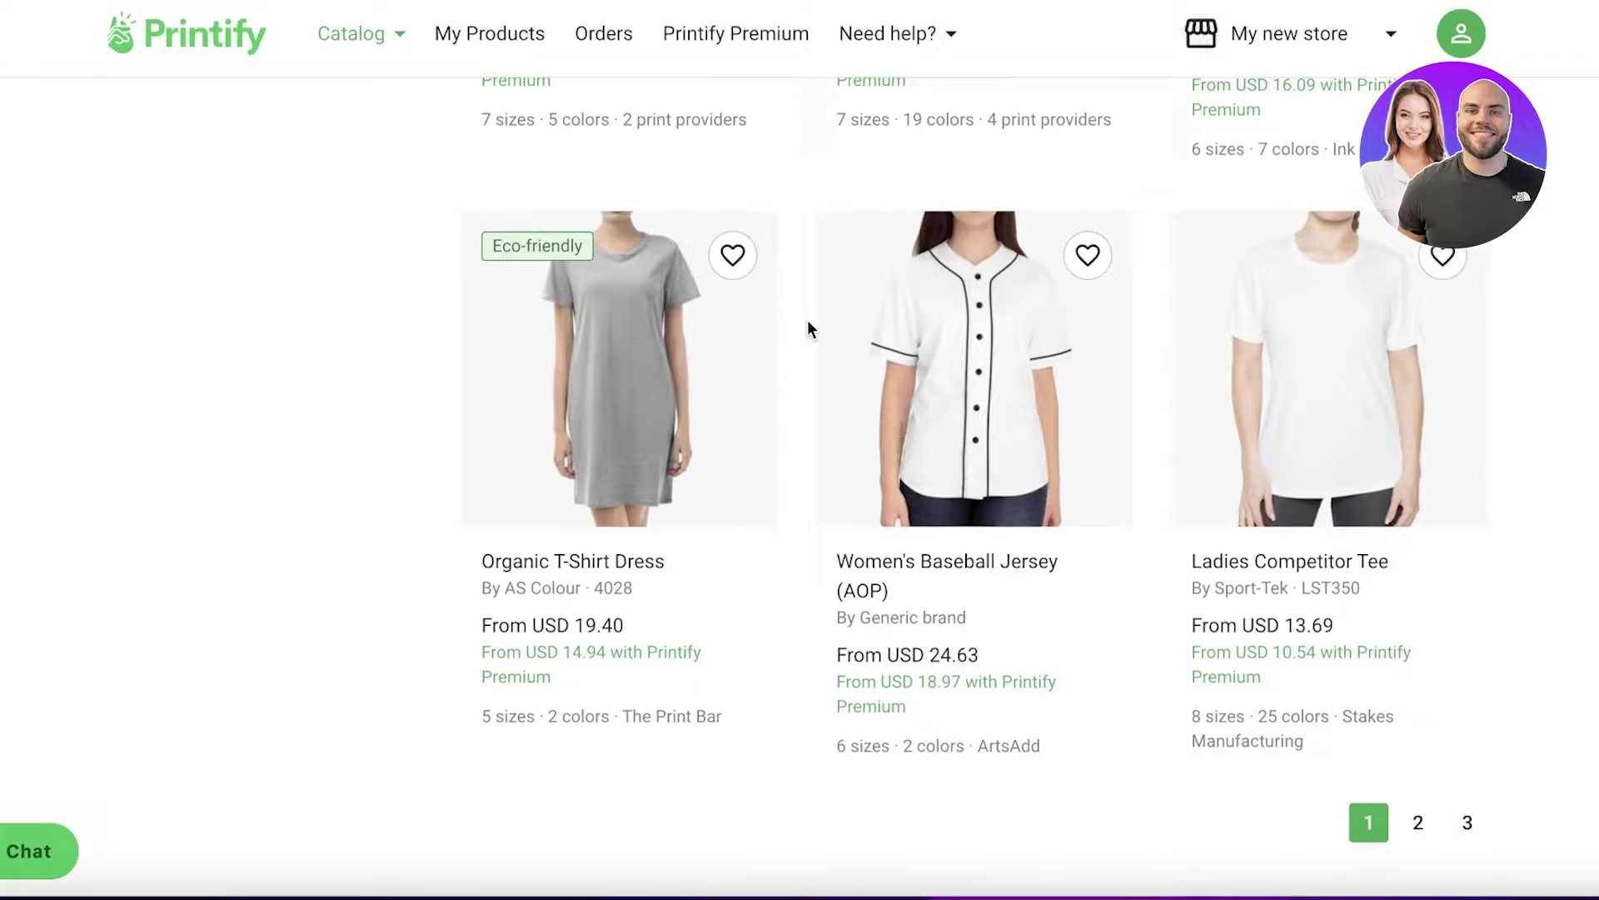
- Go to page 2 of the women's T-shirts and look through the products and prices
{"action": "left_click", "coordinate": [1421, 819]}
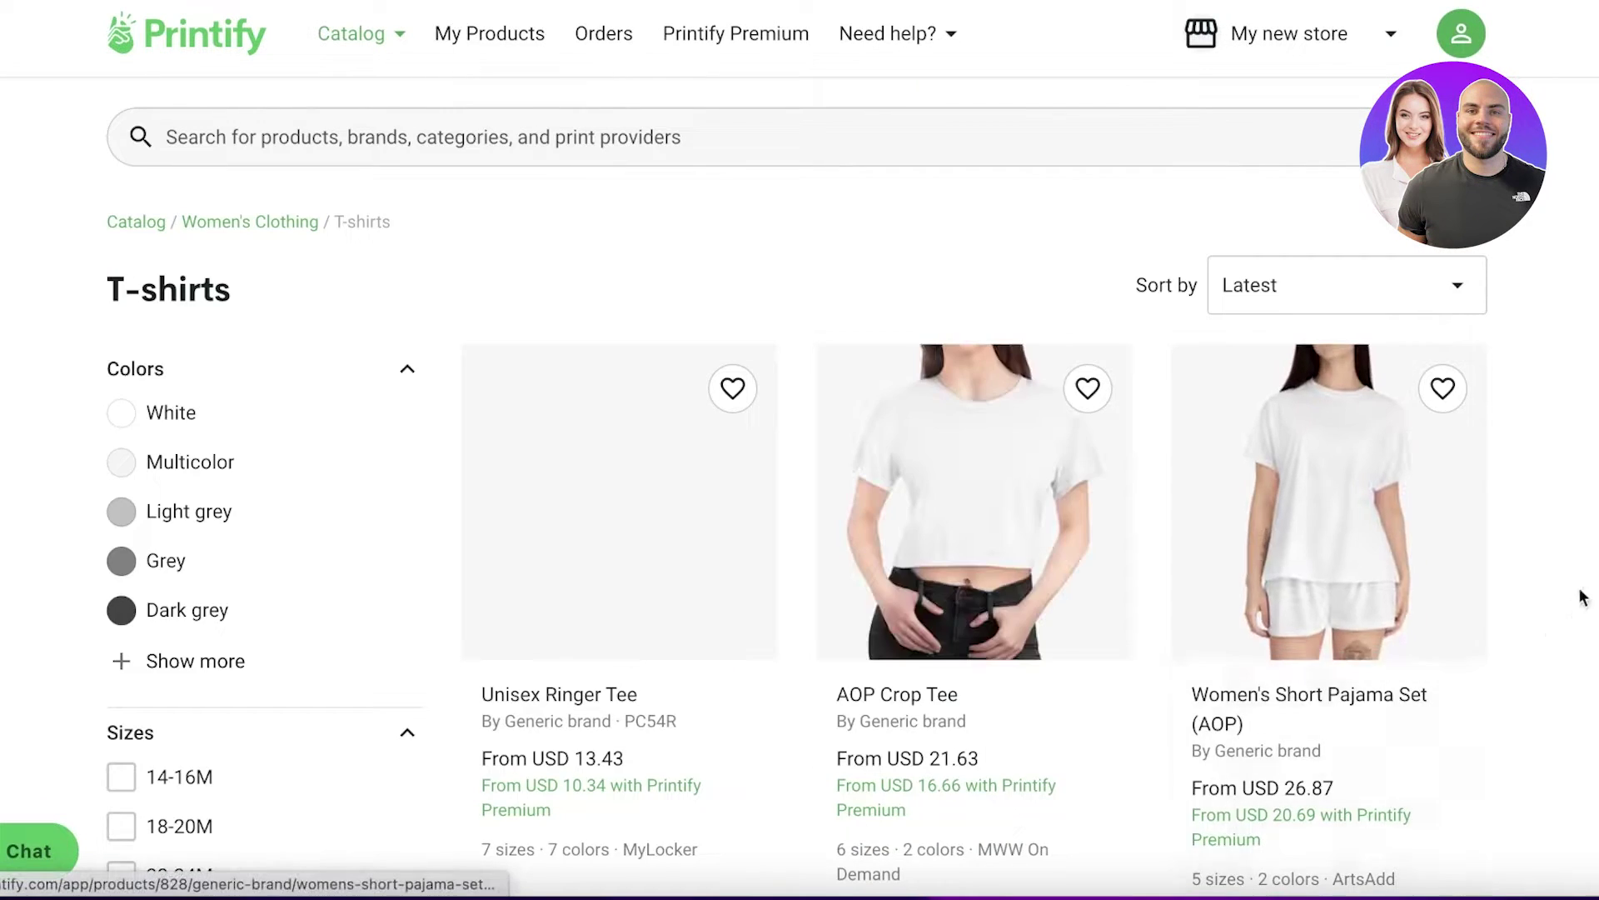
{"action": "scroll", "coordinate": [1581, 596], "scroll_direction": "down", "scroll_amount": 15}
{"action": "scroll", "coordinate": [1574, 551], "scroll_direction": "down", "scroll_amount": 18}
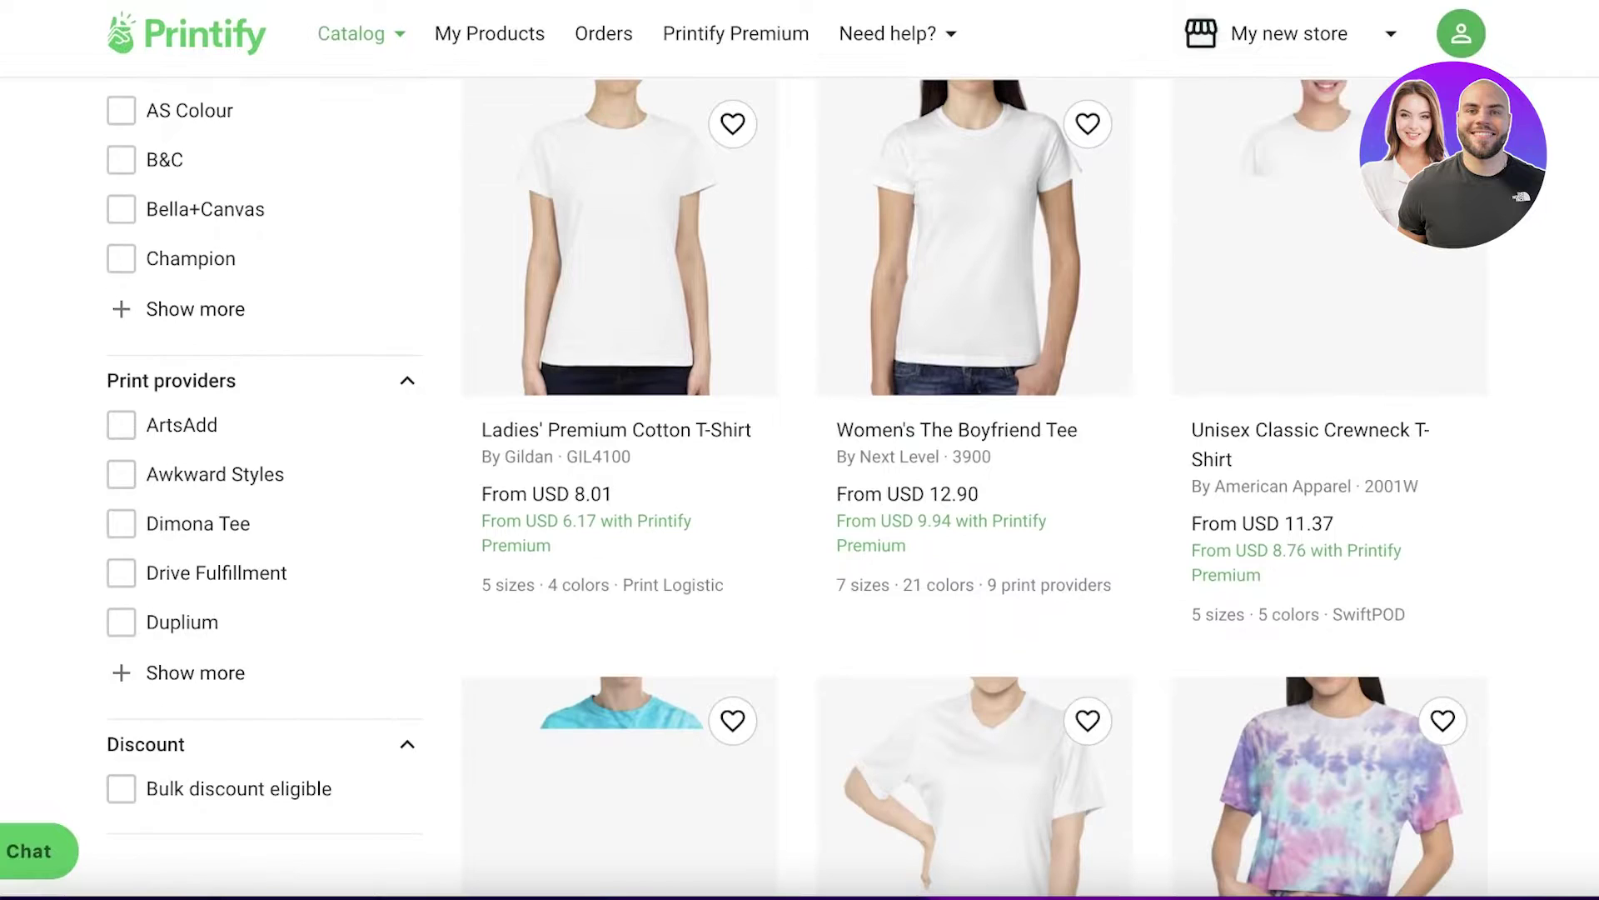
{"action": "scroll", "coordinate": [1558, 554], "scroll_direction": "down", "scroll_amount": 10}
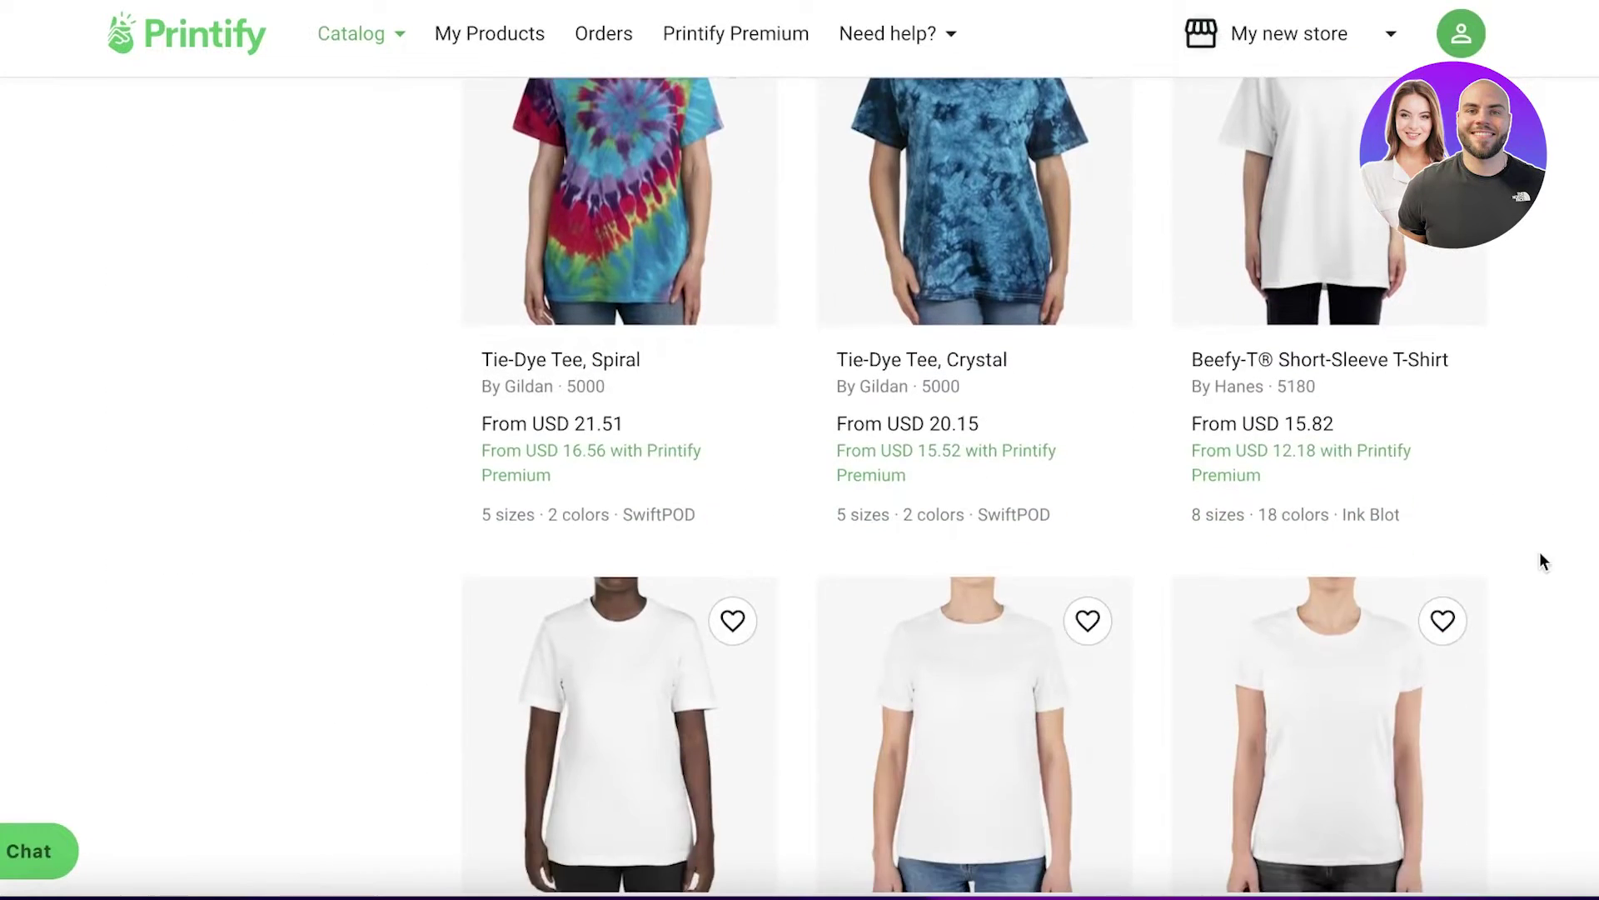
- Go to page 3 of the women's T-shirts and look through the listed styles
{"action": "left_click", "coordinate": [1468, 823]}
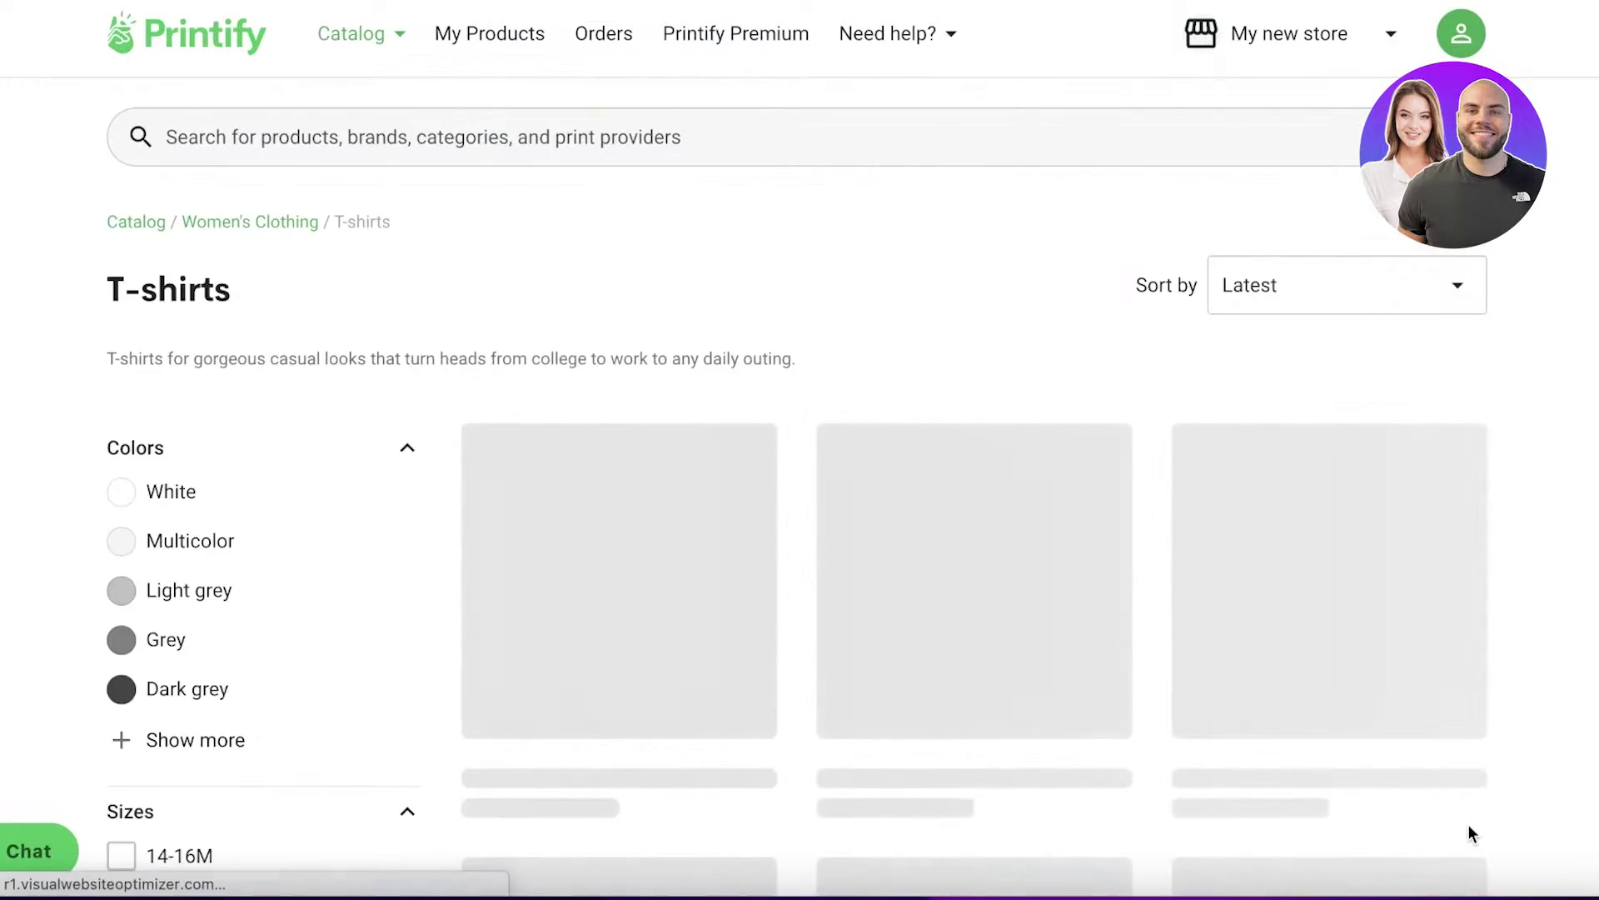
{"action": "scroll", "coordinate": [1547, 546], "scroll_direction": "down", "scroll_amount": 10}
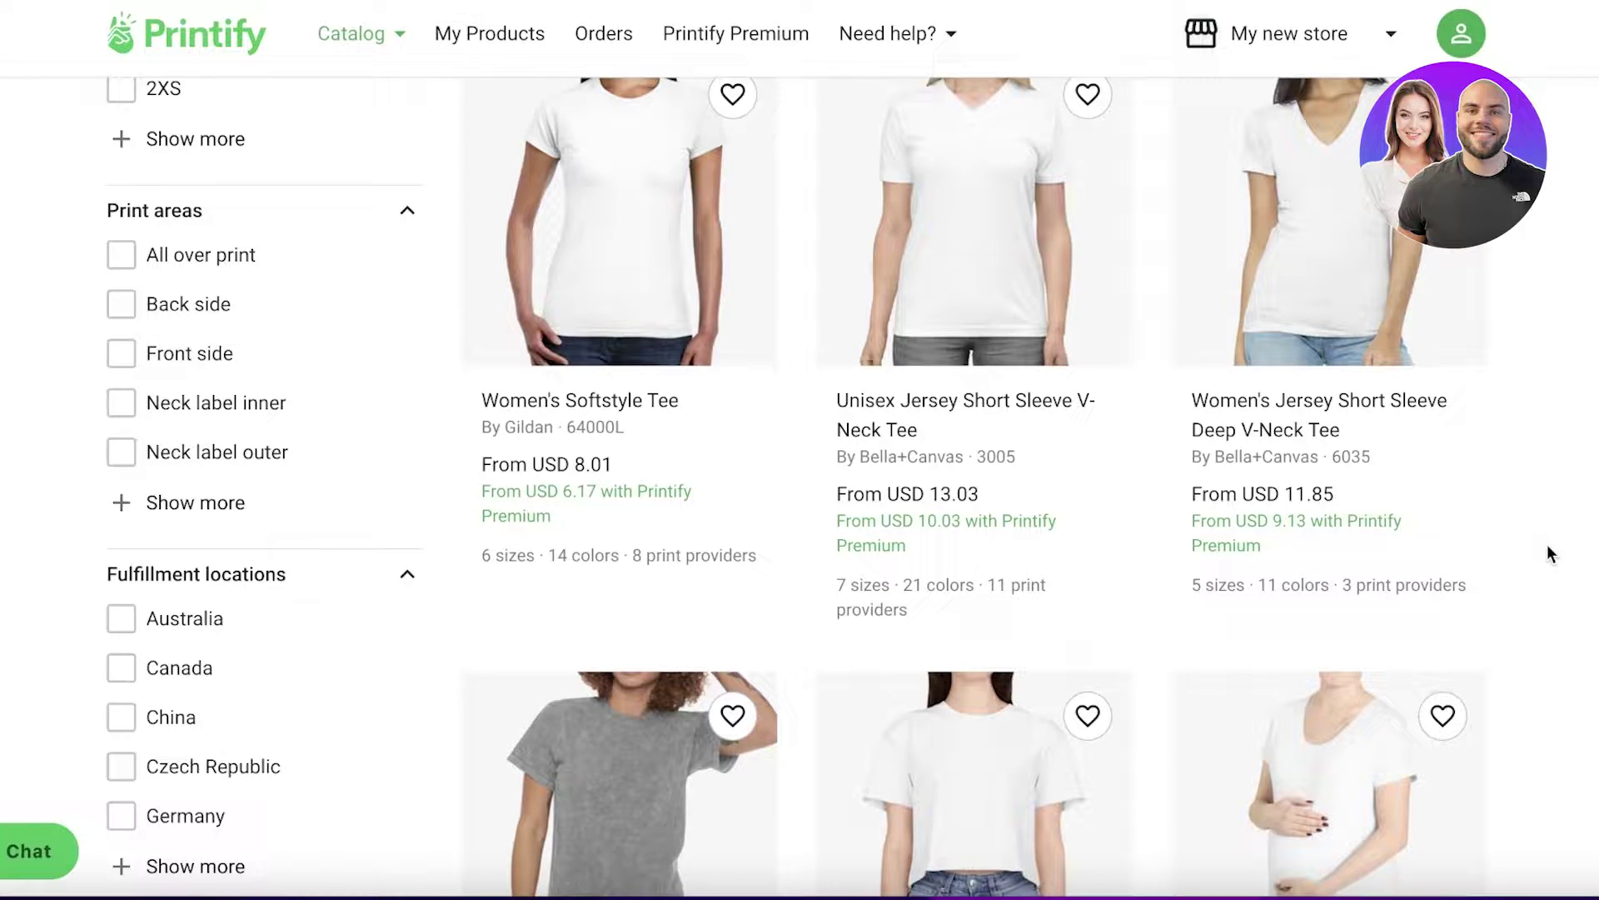
{"action": "scroll", "coordinate": [1547, 543], "scroll_direction": "down", "scroll_amount": 12}
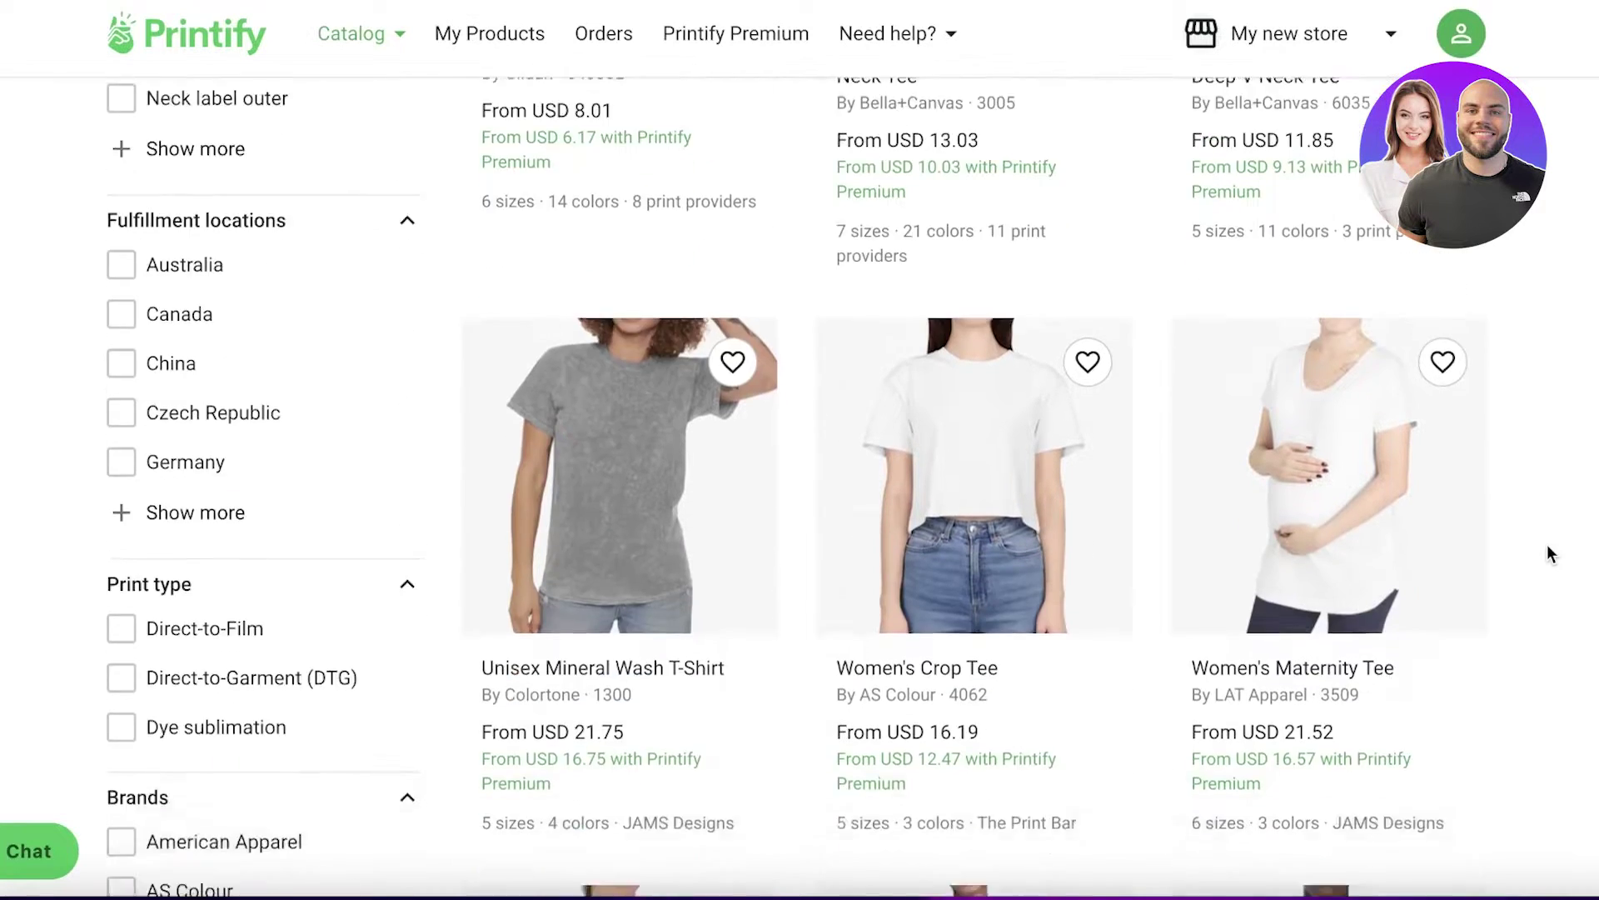
- Return to page 1 of the women's T-shirts and look over its products and filters
{"action": "left_click", "coordinate": [1372, 704]}
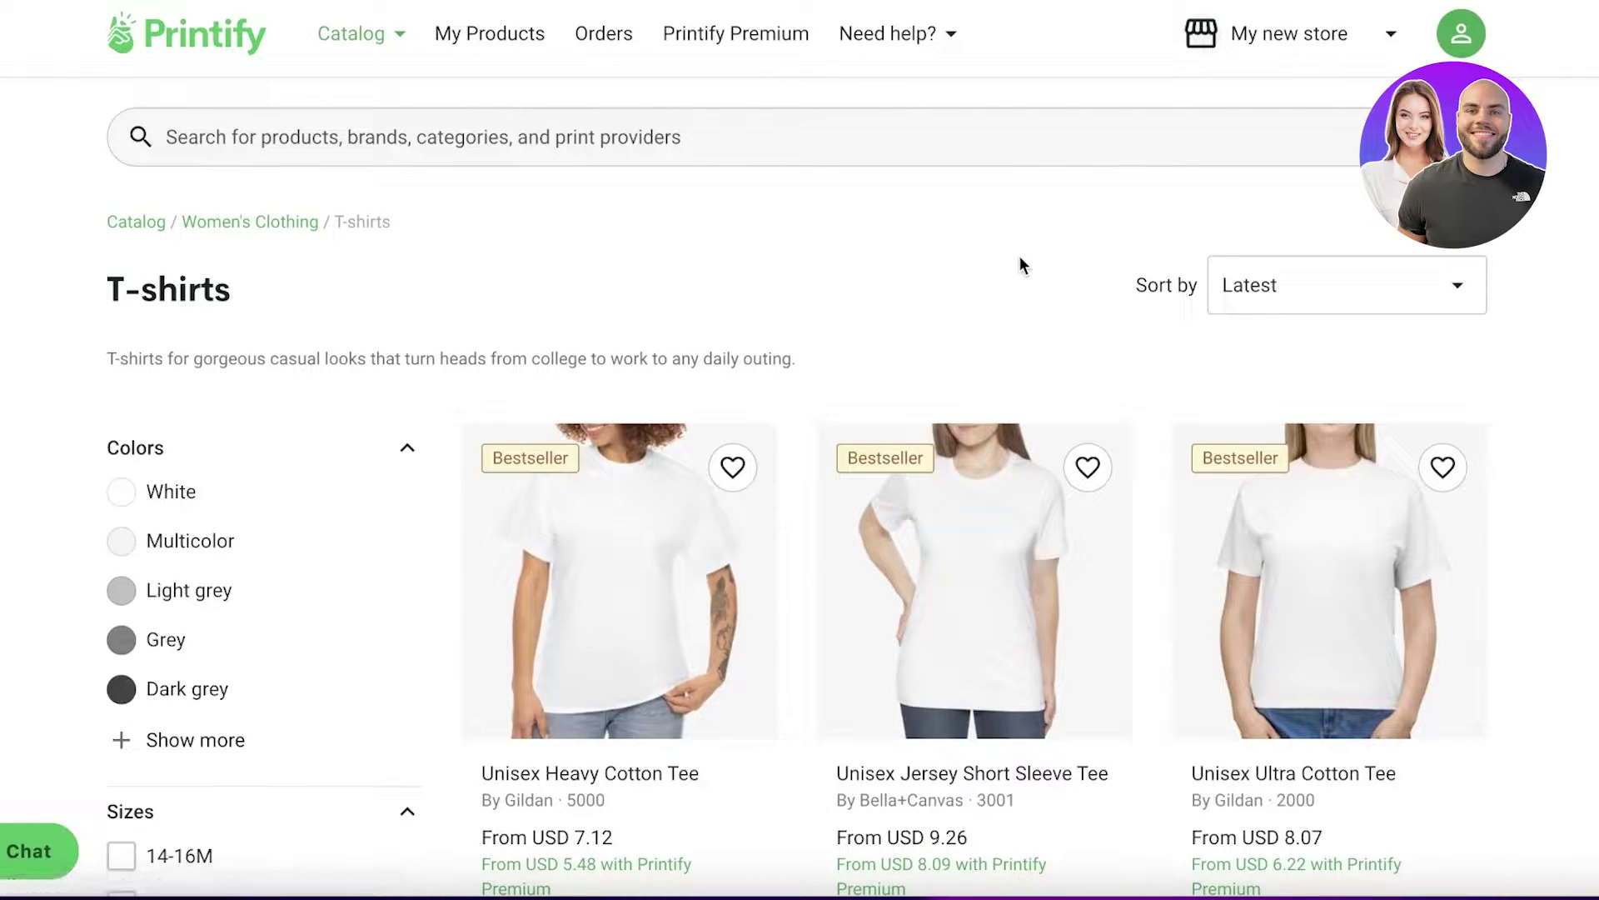
{"action": "scroll", "coordinate": [1008, 256], "scroll_direction": "down", "scroll_amount": 8}
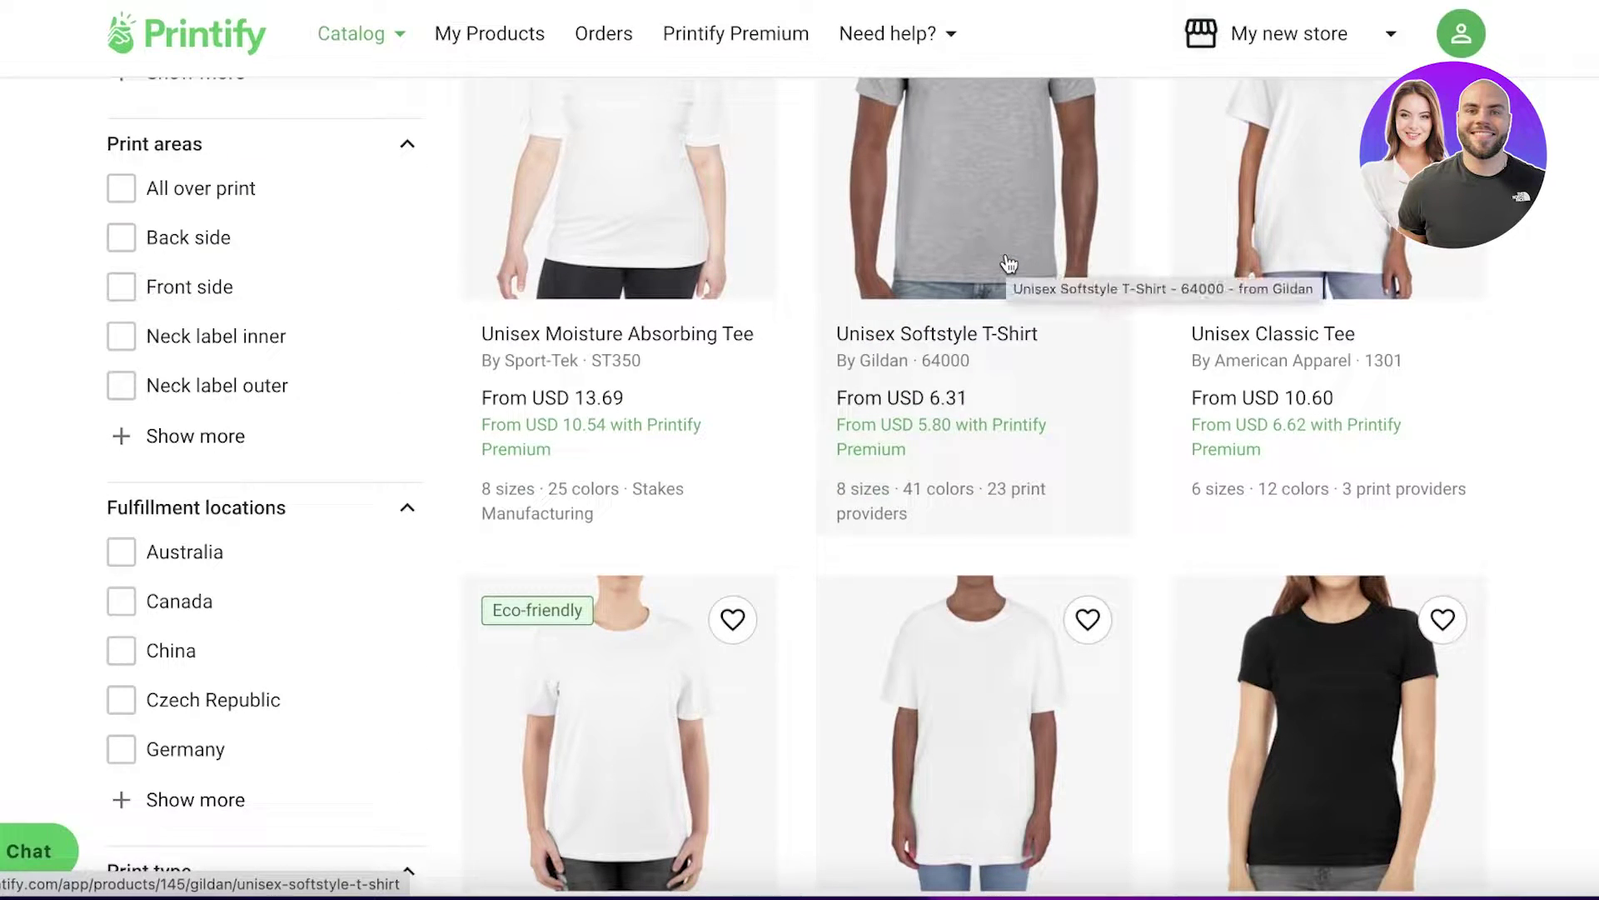
{"action": "scroll", "coordinate": [1008, 263], "scroll_direction": "up", "scroll_amount": 12}
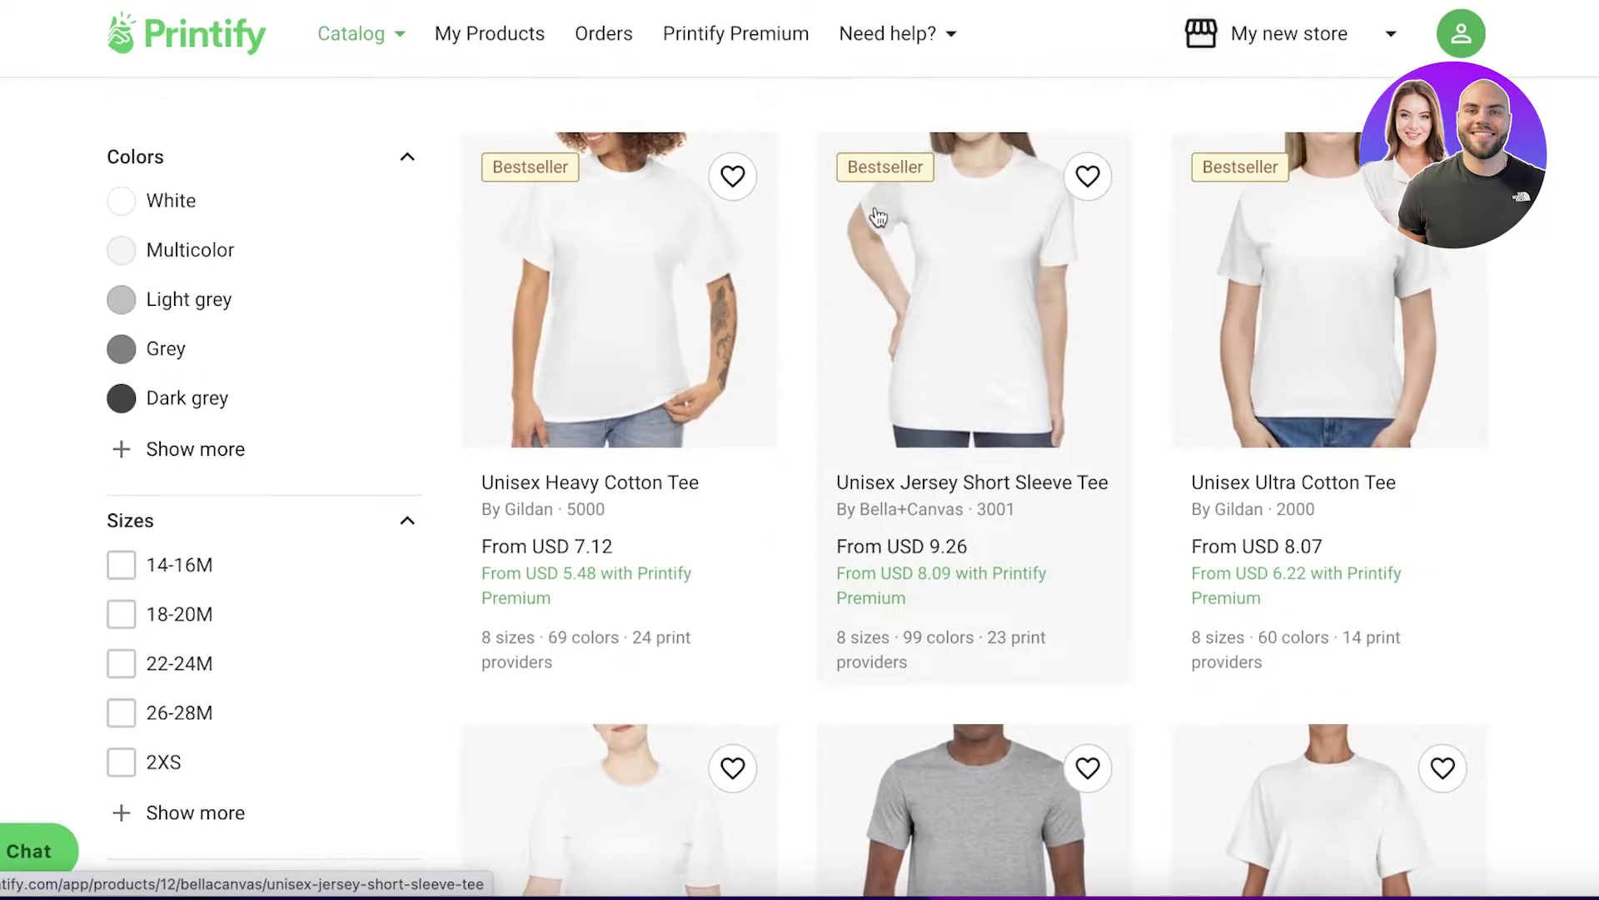
{"action": "left_click", "coordinate": [390, 57]}
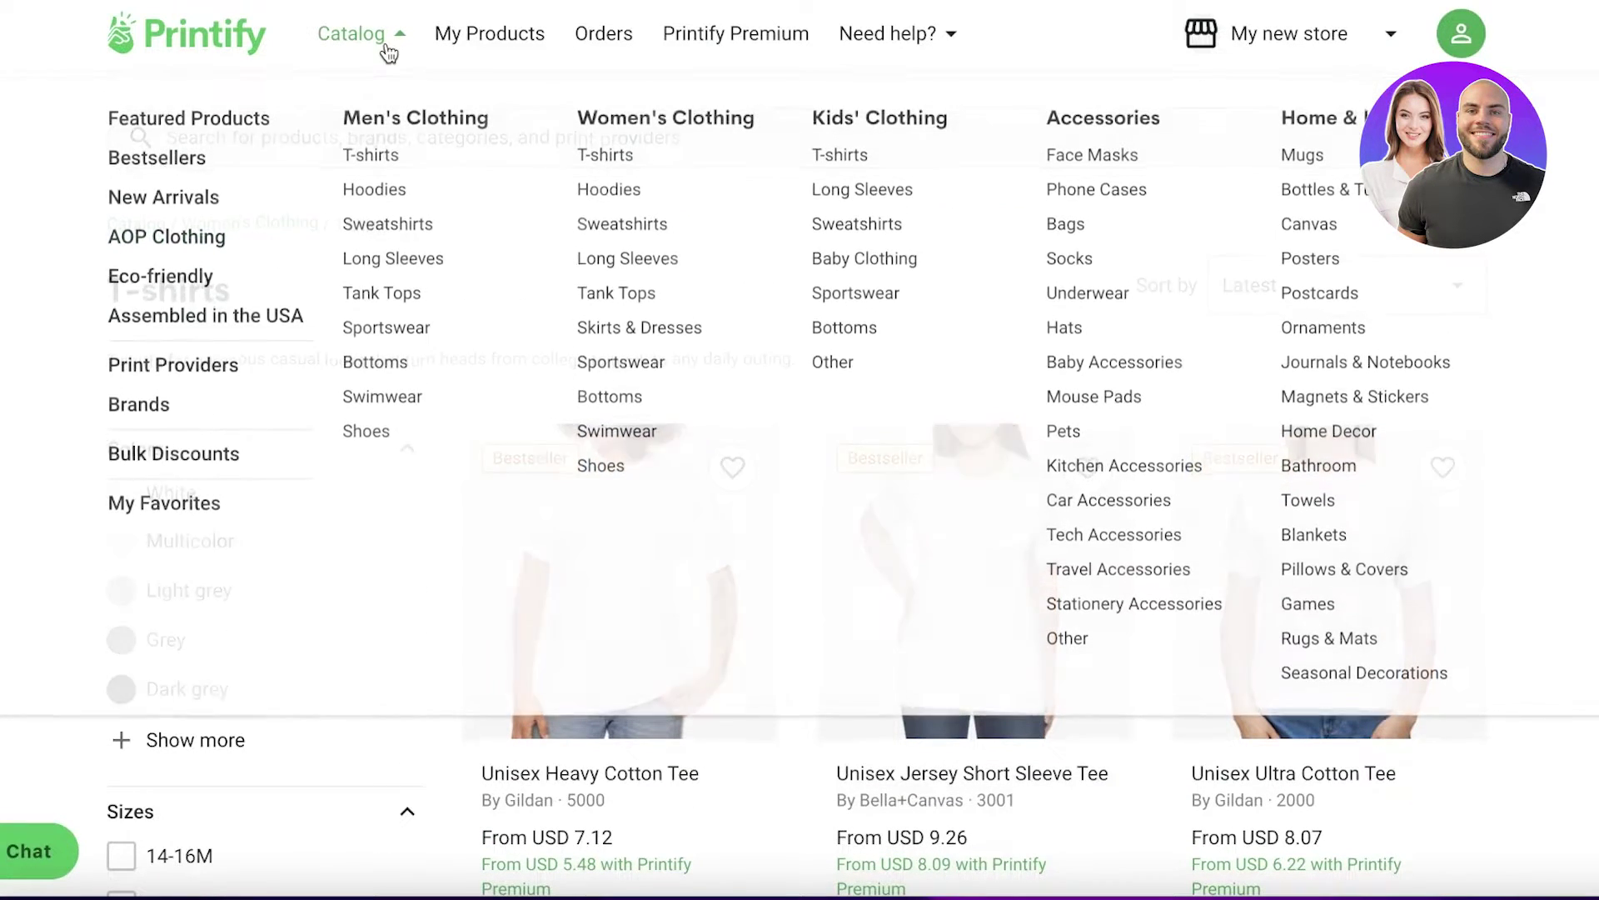
{"action": "left_click", "coordinate": [1271, 30]}
{"action": "left_click", "coordinate": [1085, 55]}
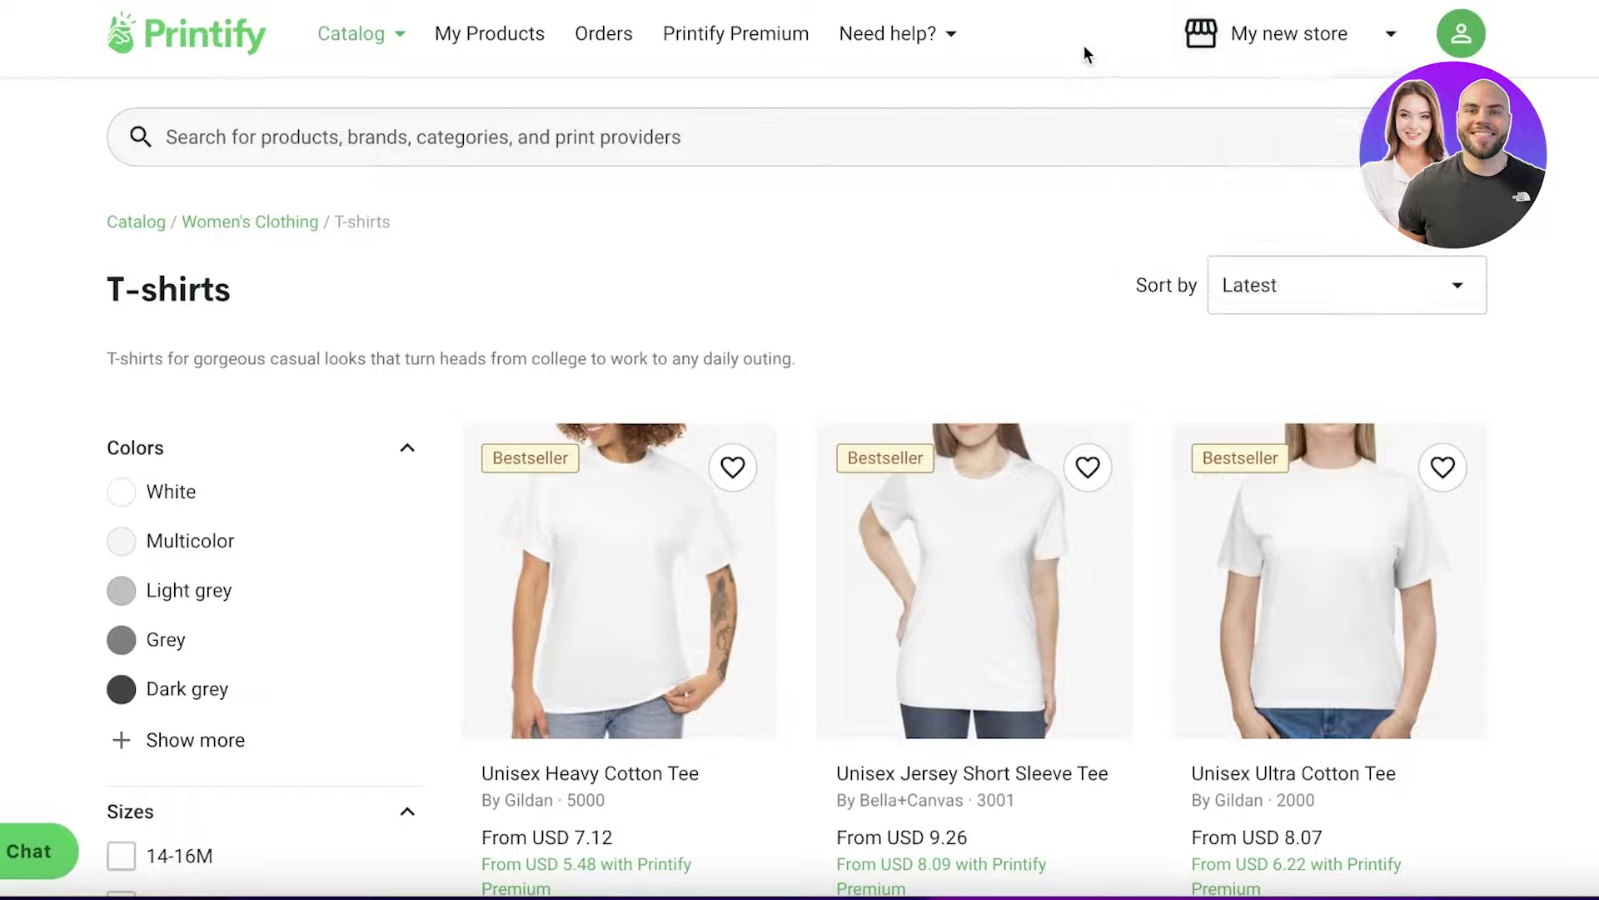
- Open the My Products page of My new store, postpone the service rating request and look over the page
{"action": "left_click", "coordinate": [1216, 37]}
{"action": "left_click", "coordinate": [1223, 100]}
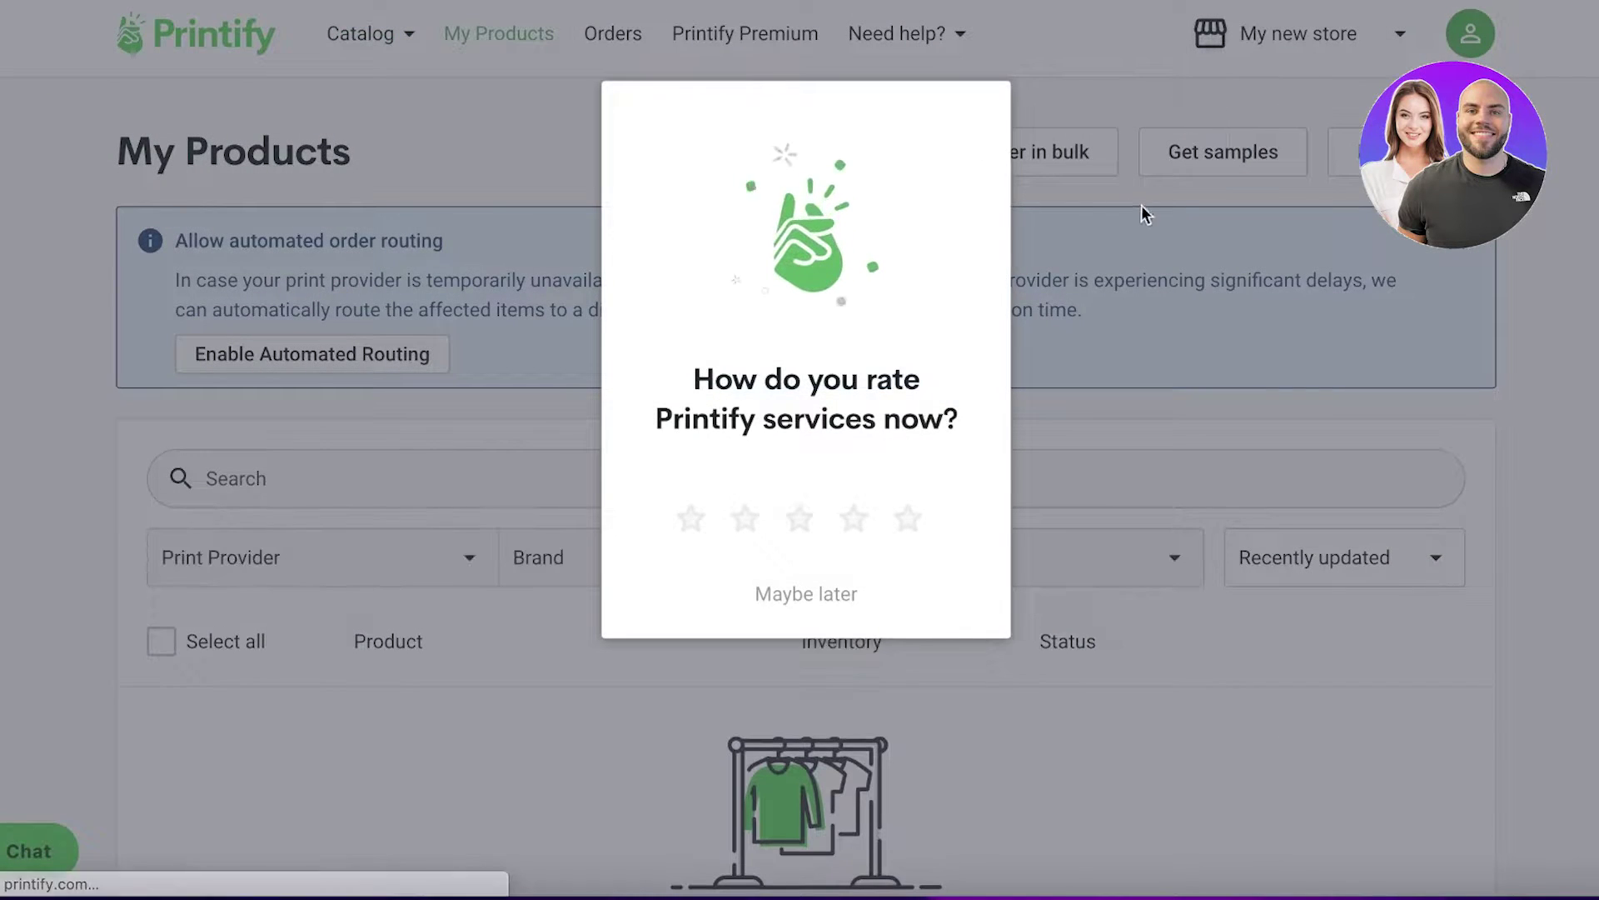
{"action": "left_click", "coordinate": [829, 596]}
{"action": "scroll", "coordinate": [866, 502], "scroll_direction": "down", "scroll_amount": 2}
{"action": "scroll", "coordinate": [866, 511], "scroll_direction": "down", "scroll_amount": 1}
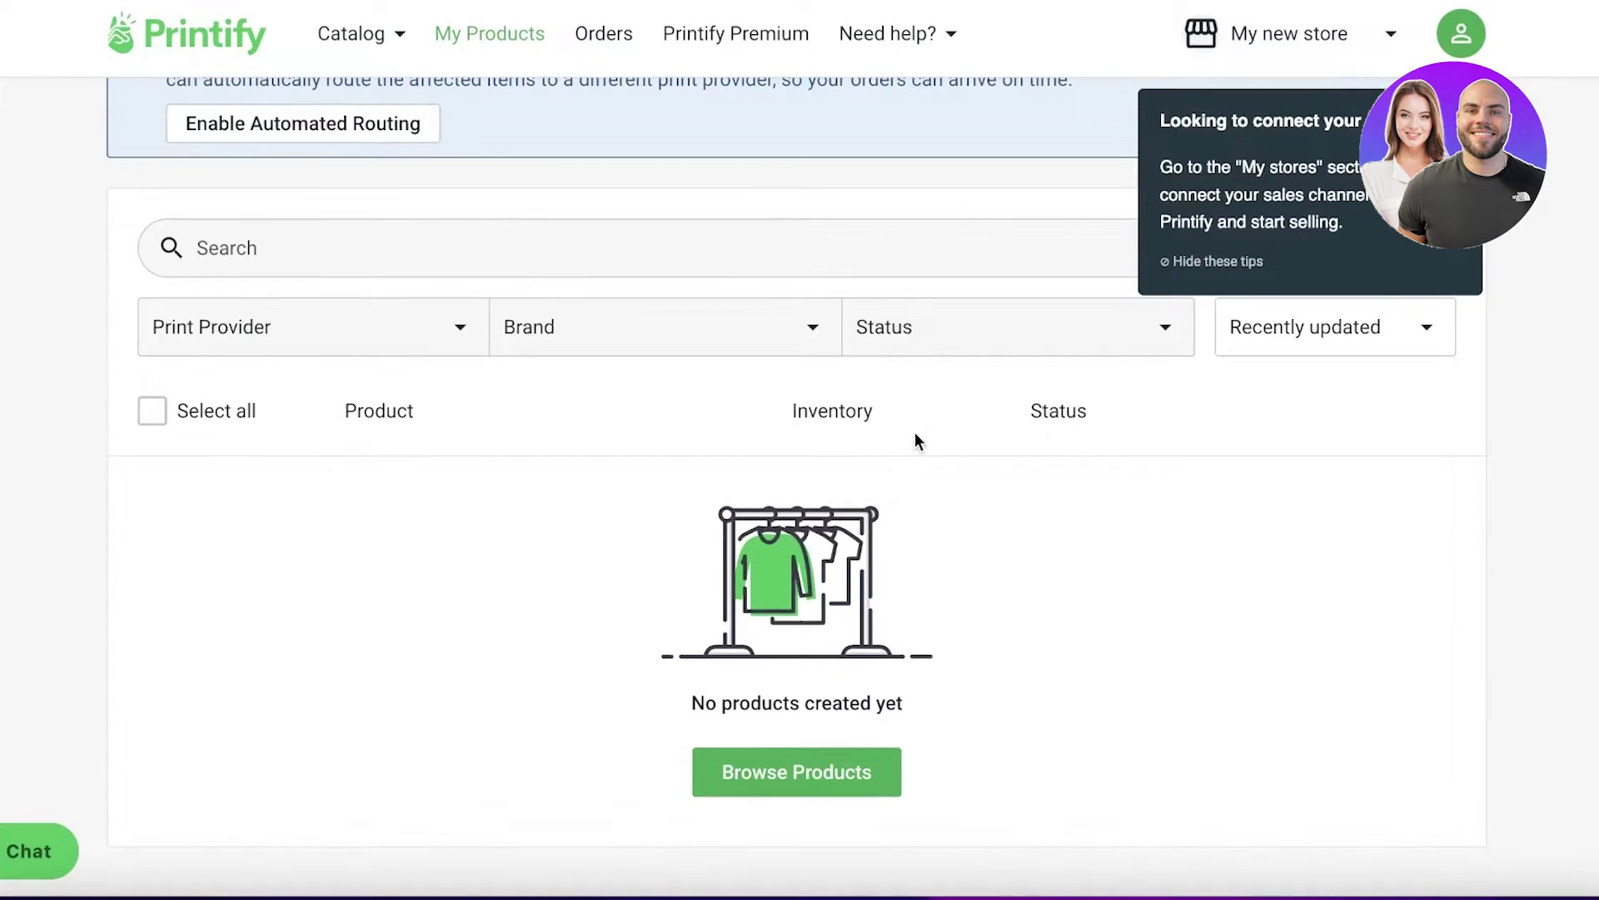
- Start adding a new store and review the sales channels offered for connection, from Shopify and Etsy to the API option
{"action": "left_click", "coordinate": [1351, 47]}
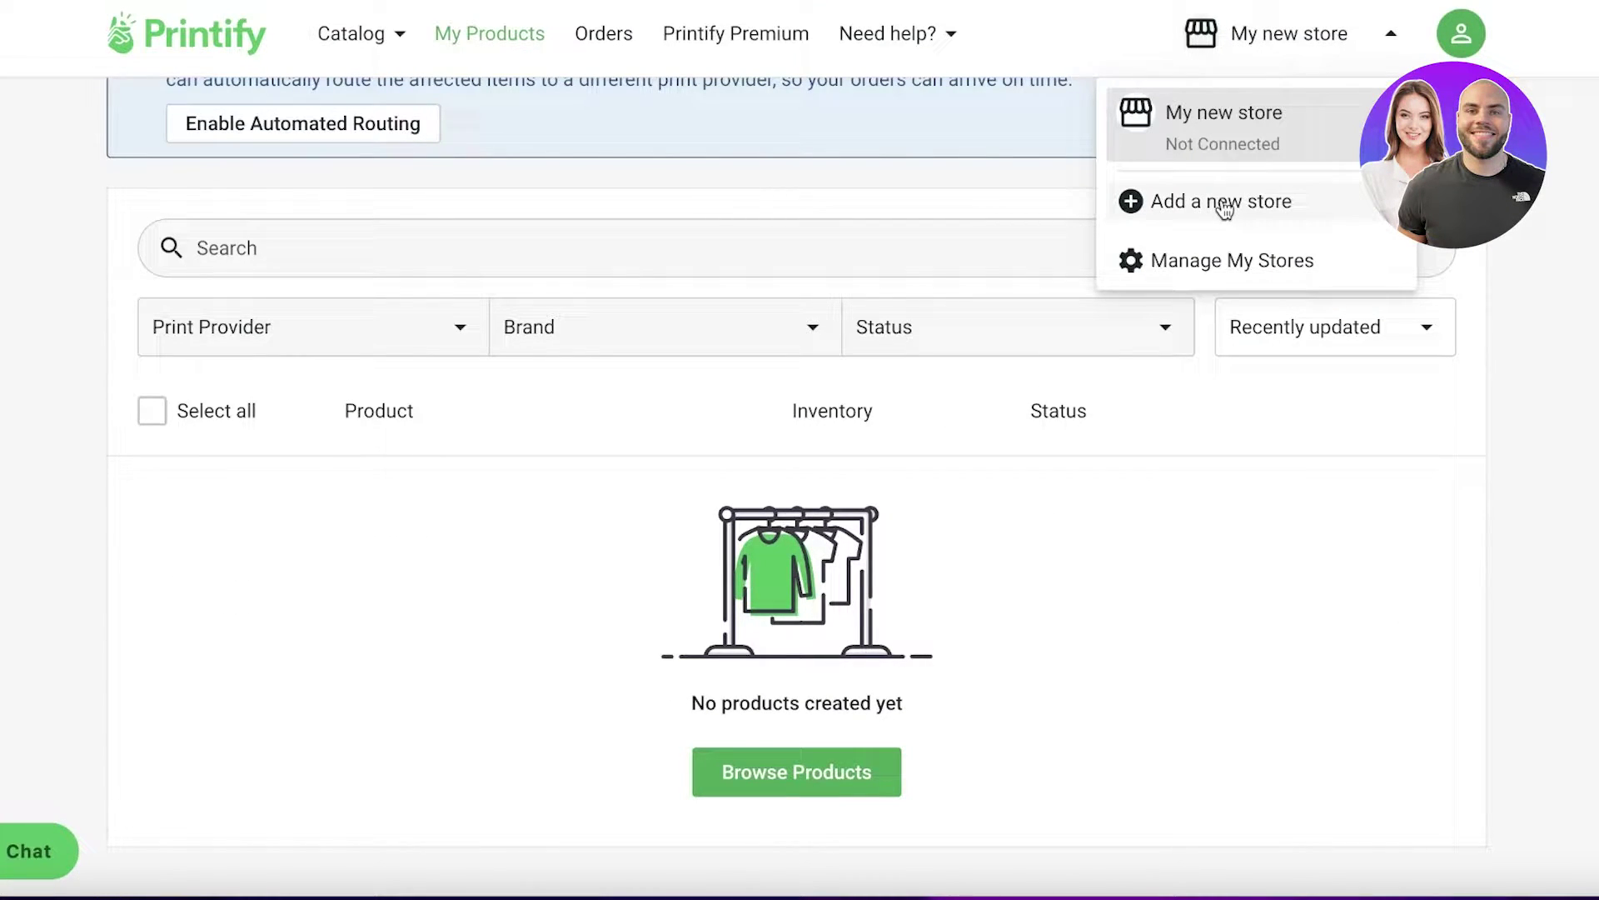
{"action": "left_click", "coordinate": [1225, 204]}
{"action": "scroll", "coordinate": [1212, 209], "scroll_direction": "down", "scroll_amount": 10}
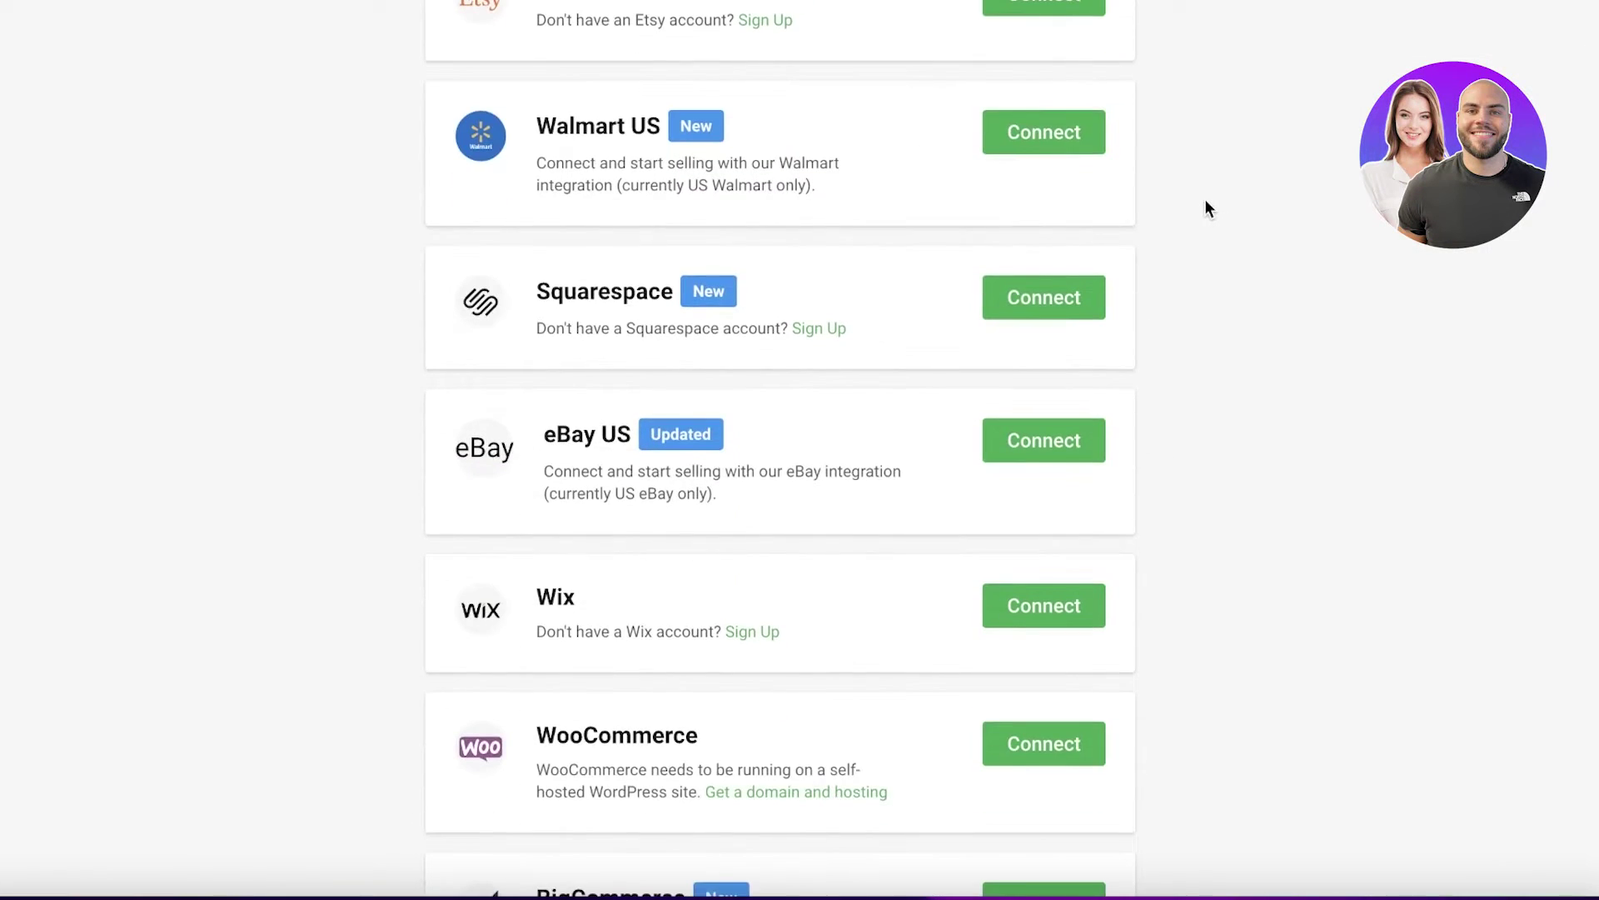
{"action": "scroll", "coordinate": [797, 367], "scroll_direction": "up", "scroll_amount": 7}
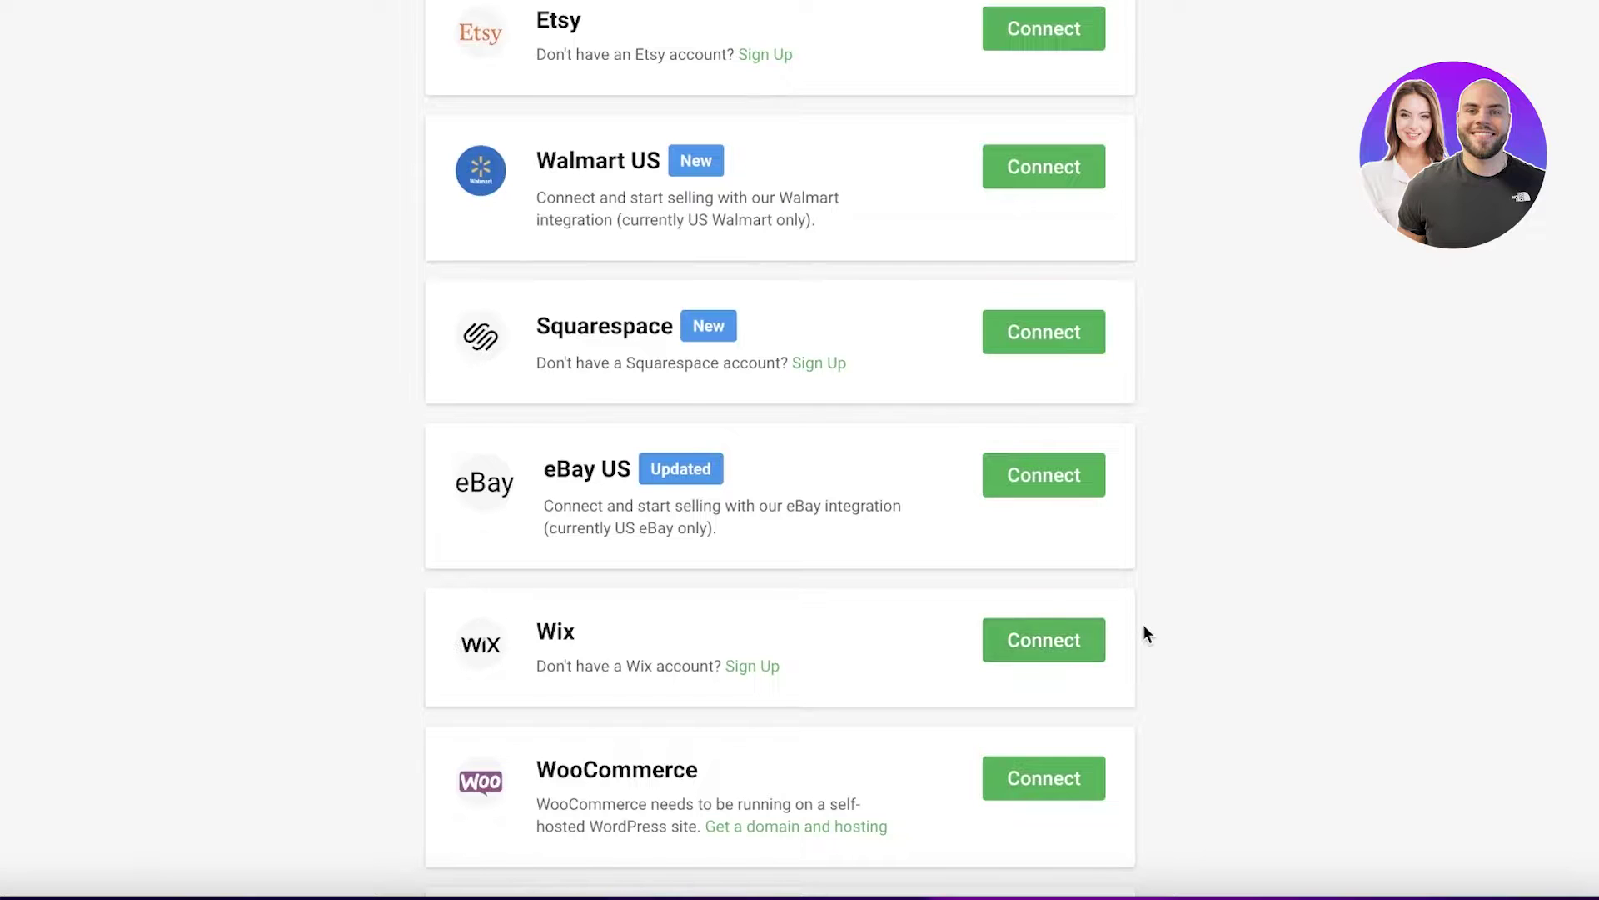
{"action": "scroll", "coordinate": [862, 487], "scroll_direction": "up", "scroll_amount": 3}
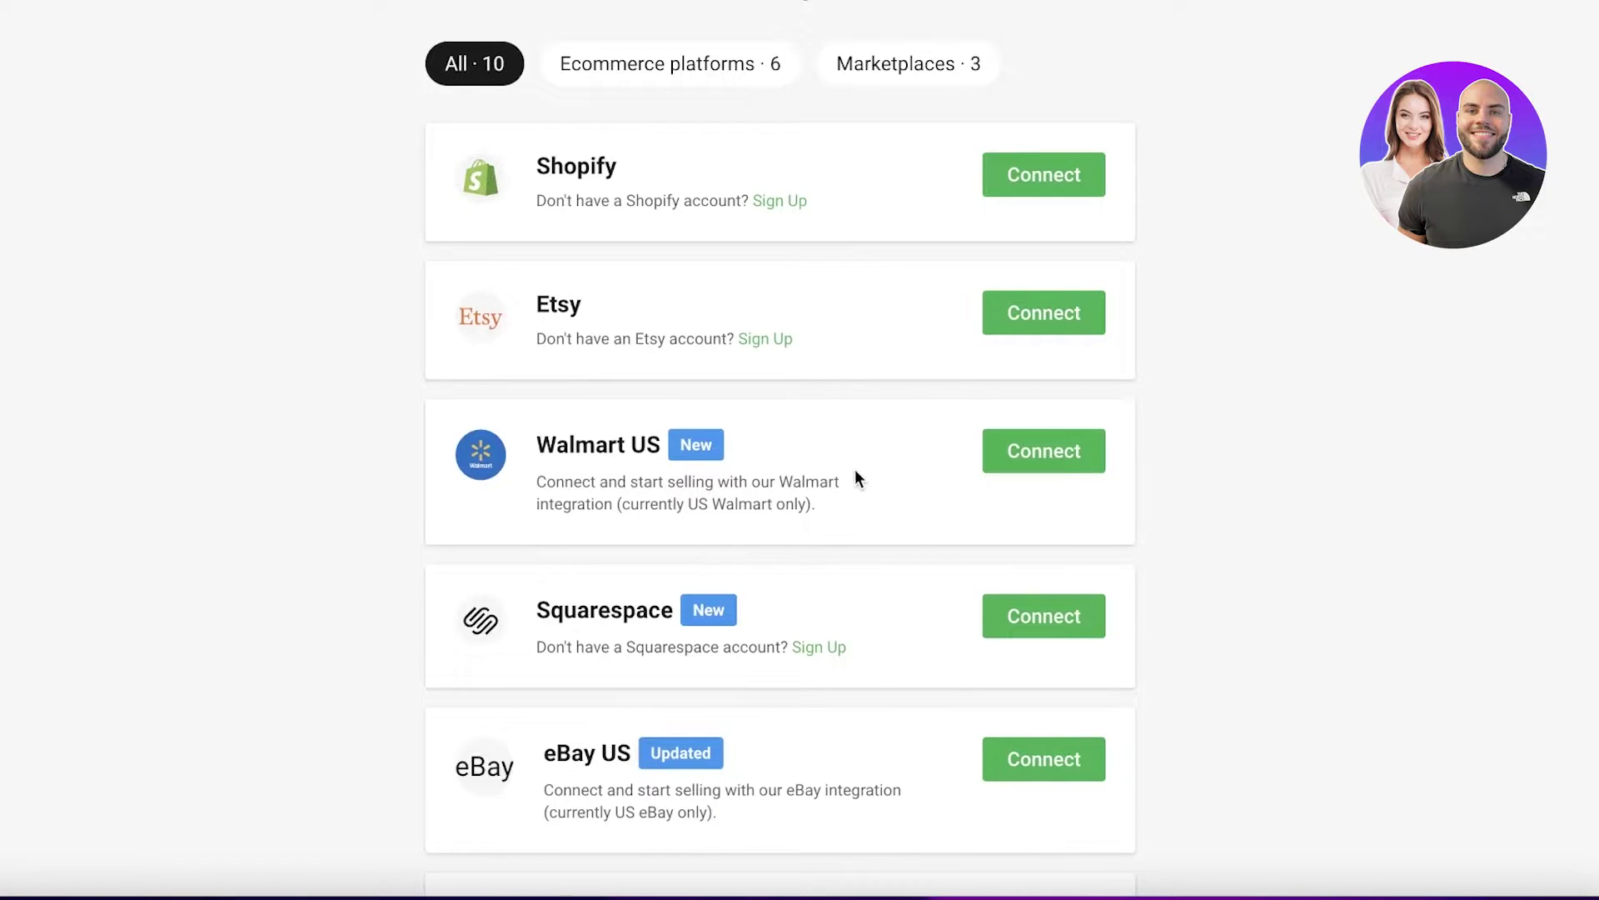
{"action": "scroll", "coordinate": [936, 334], "scroll_direction": "down", "scroll_amount": 10}
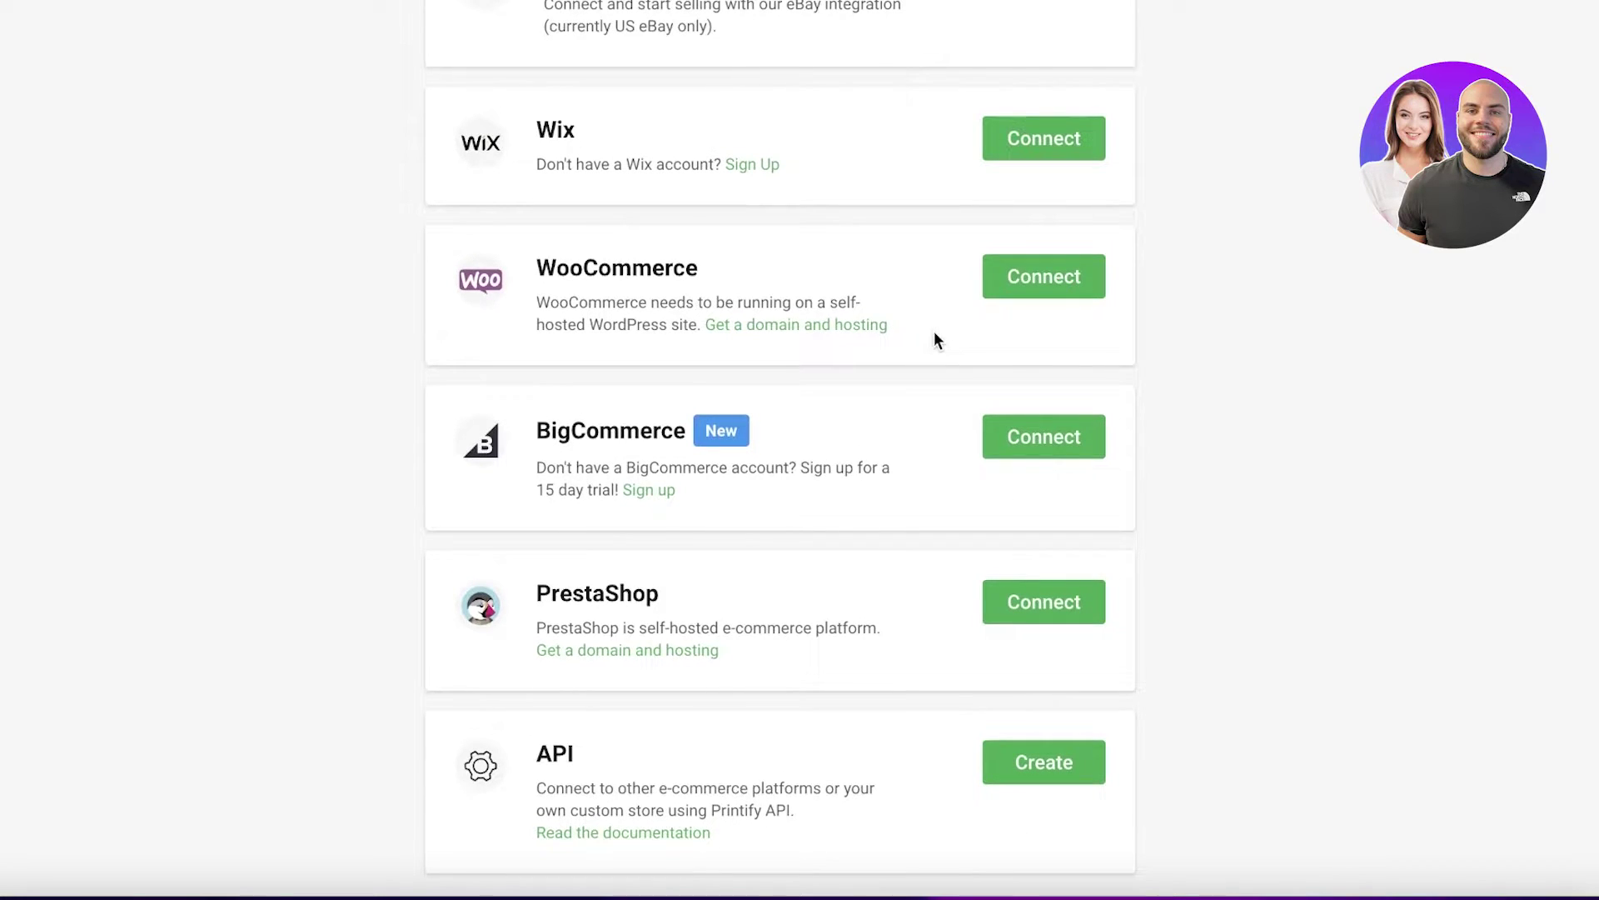
- Start connecting a Wix store and sign in to Wix with a Google account
{"action": "left_click", "coordinate": [1071, 143]}
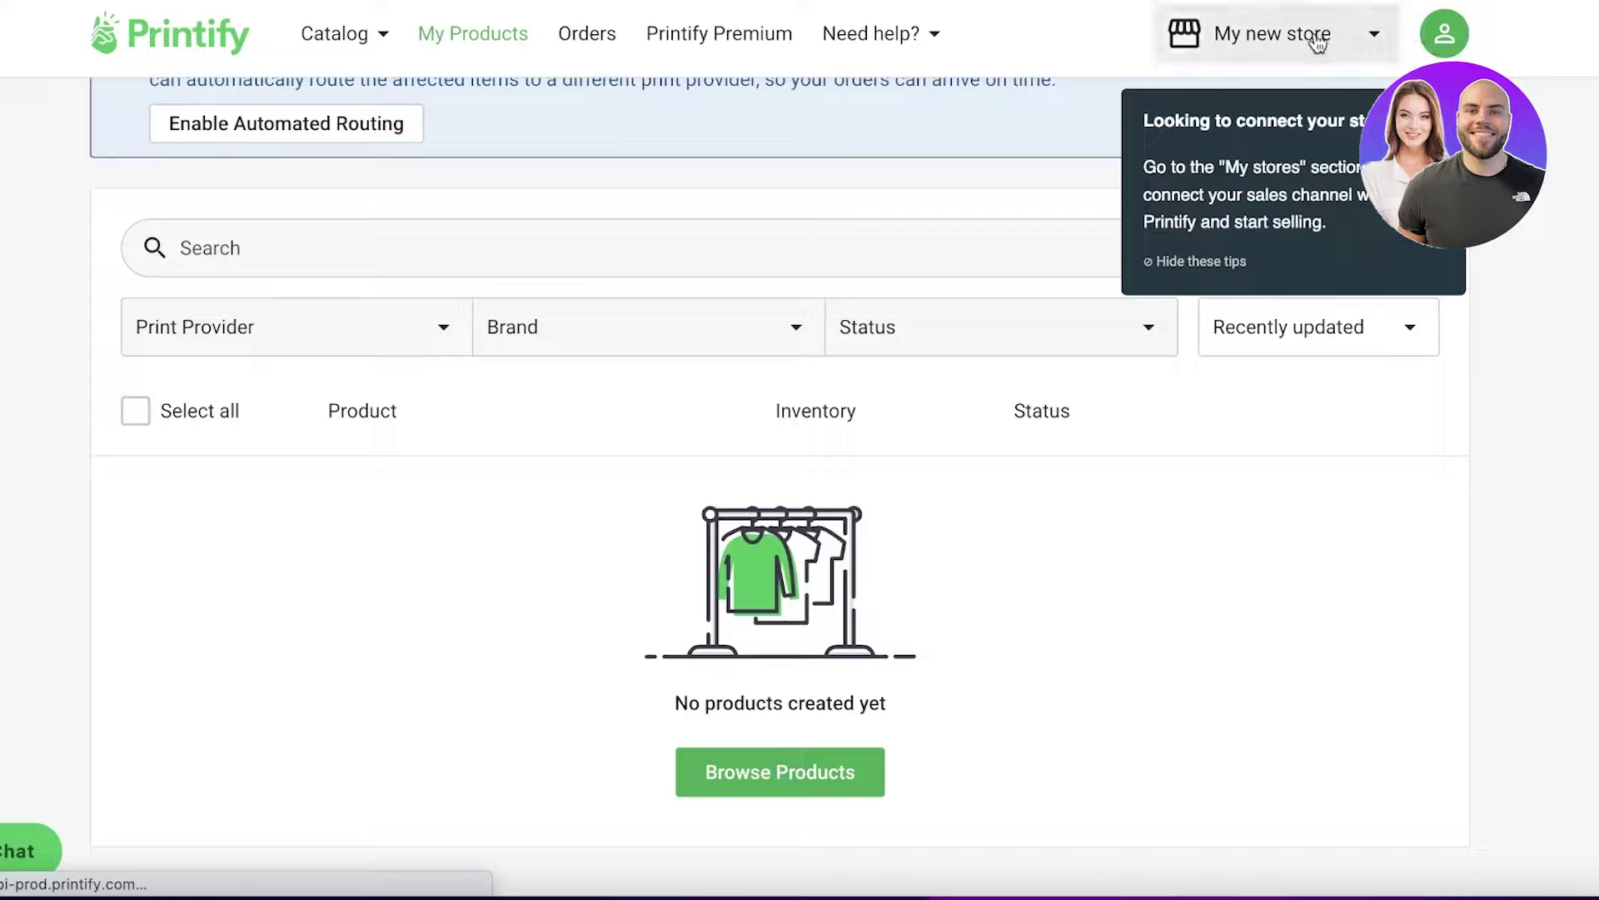
{"action": "left_click", "coordinate": [1316, 40]}
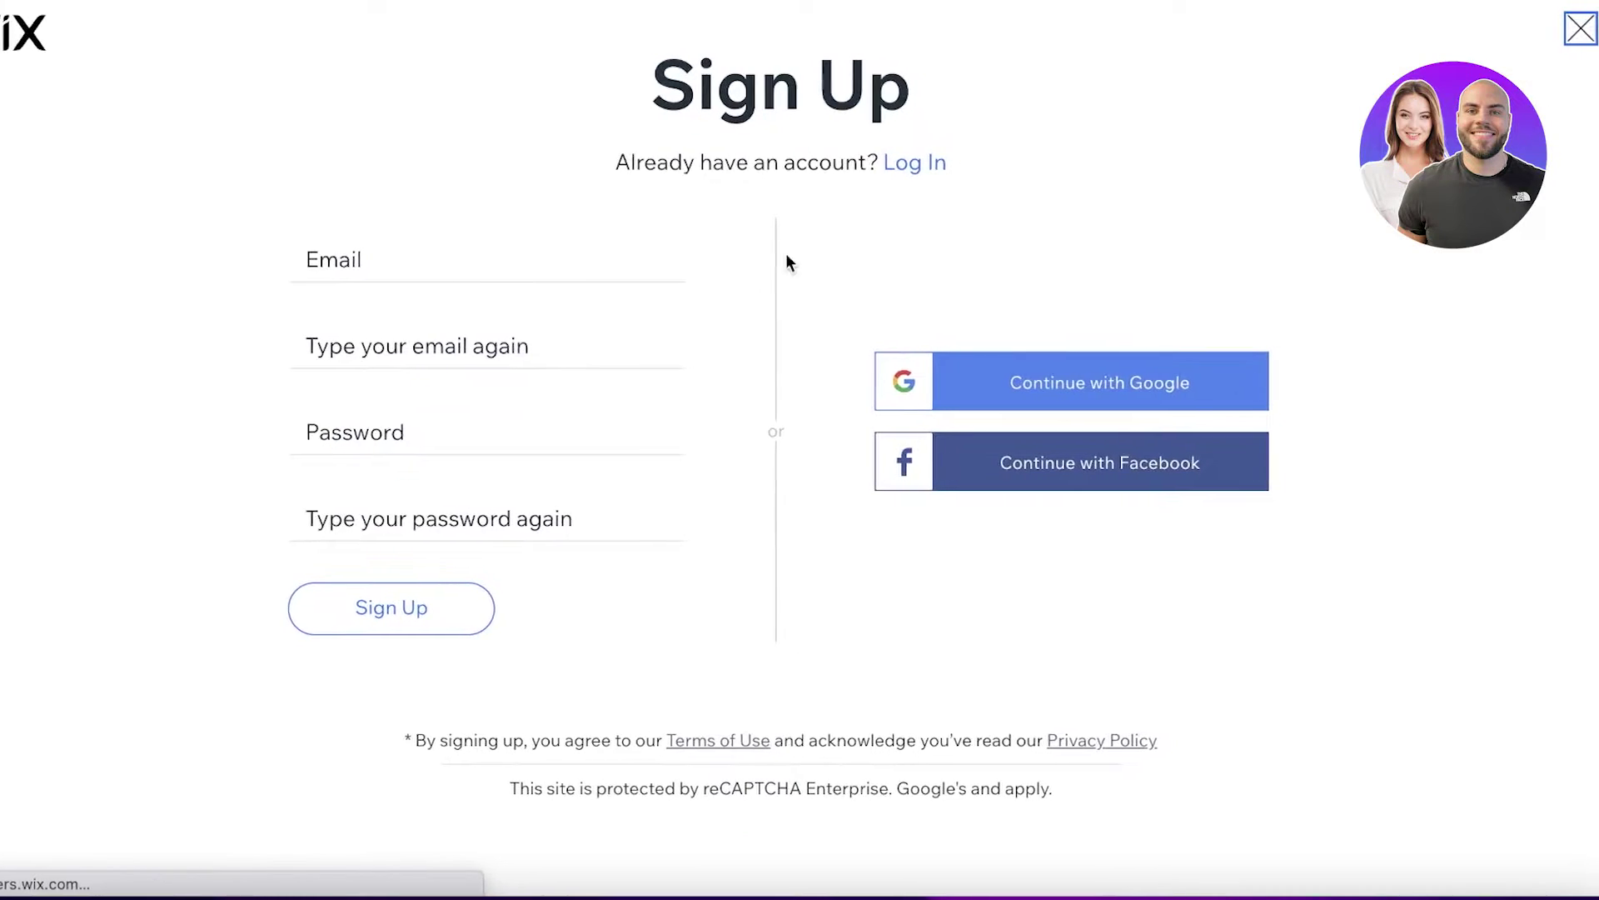
{"action": "left_click", "coordinate": [989, 363]}
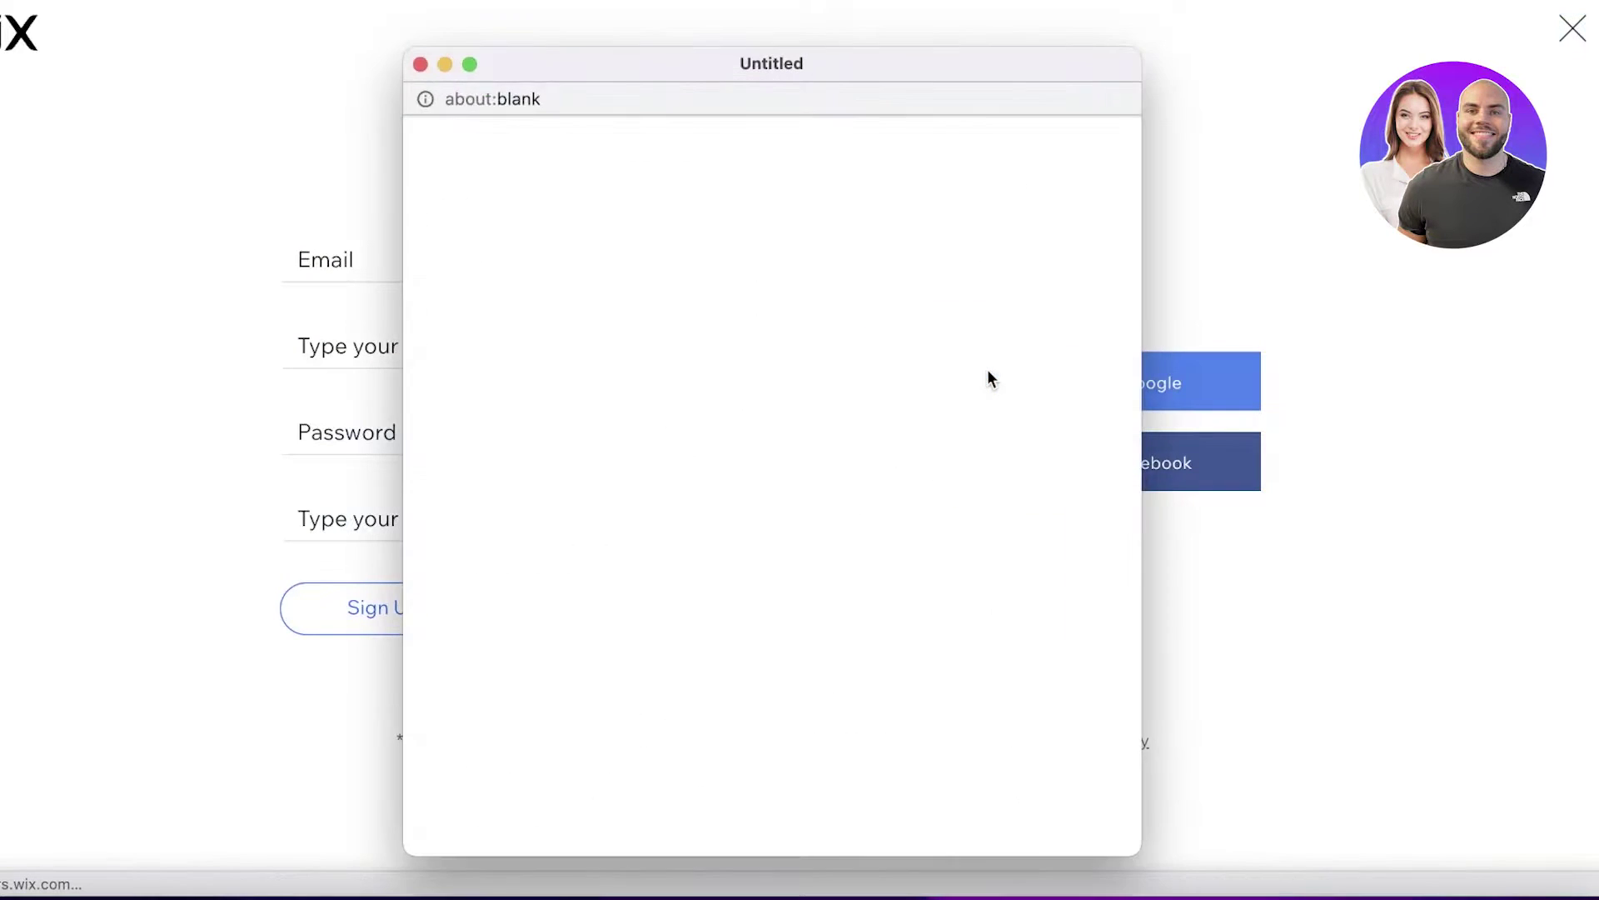
{"action": "left_click", "coordinate": [744, 428]}
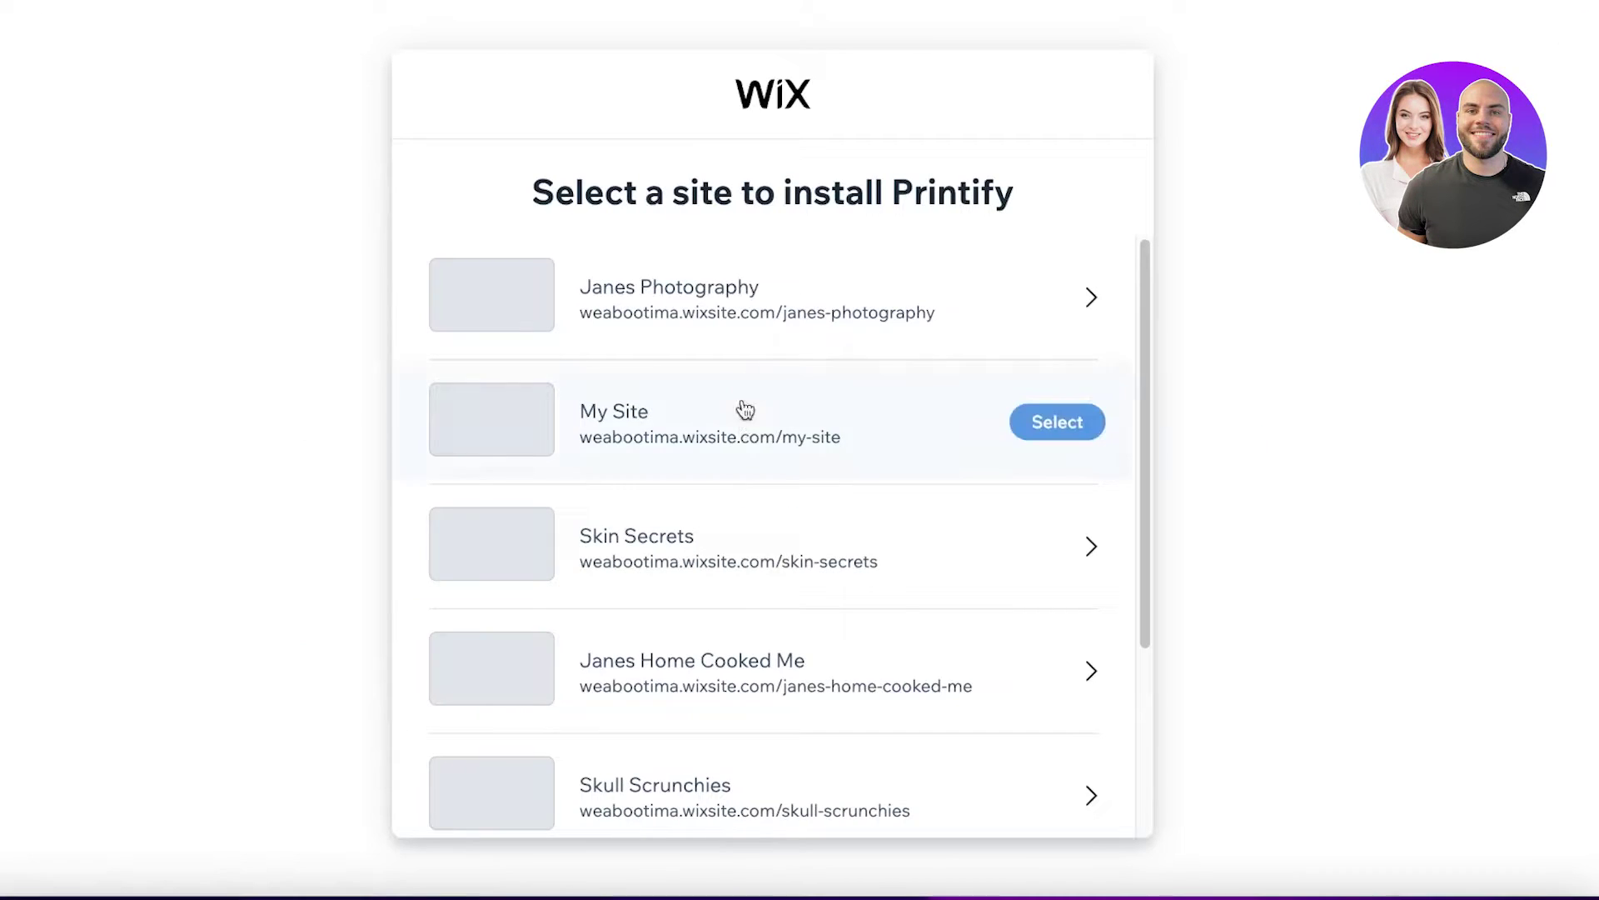
- Select one of the Wix sites to install Printify on and agree to the permissions the app requests
{"action": "scroll", "coordinate": [837, 383], "scroll_direction": "down", "scroll_amount": 3}
{"action": "left_click", "coordinate": [923, 533]}
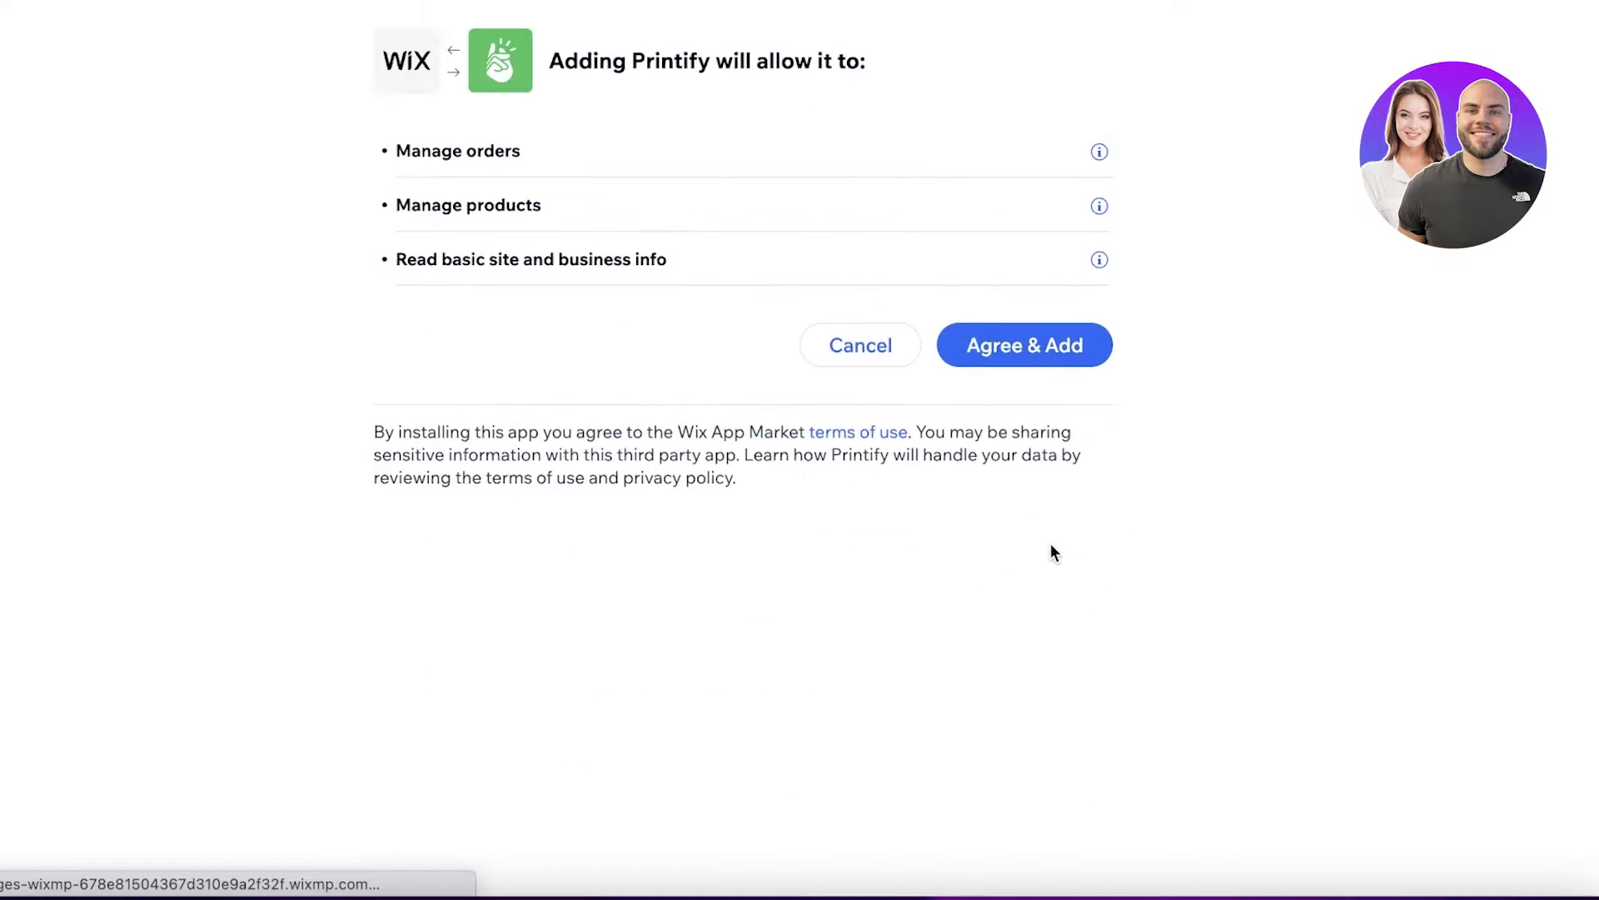
{"action": "left_click", "coordinate": [973, 345]}
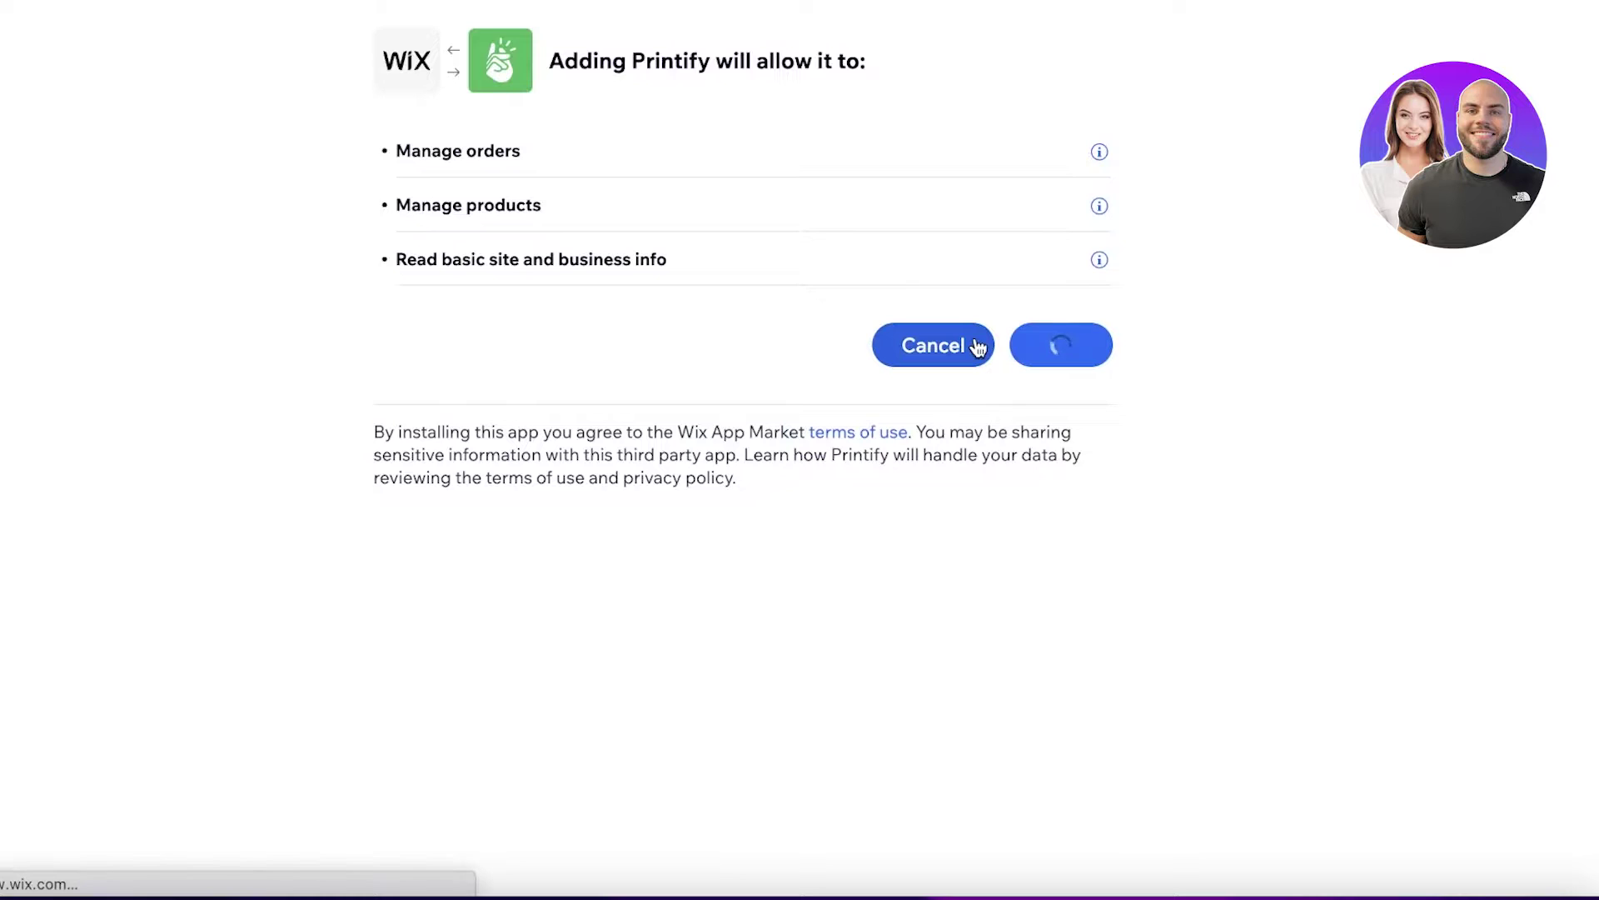
- Connect My new store to Wix and close the success message
{"action": "left_click", "coordinate": [760, 512]}
{"action": "left_click", "coordinate": [760, 560]}
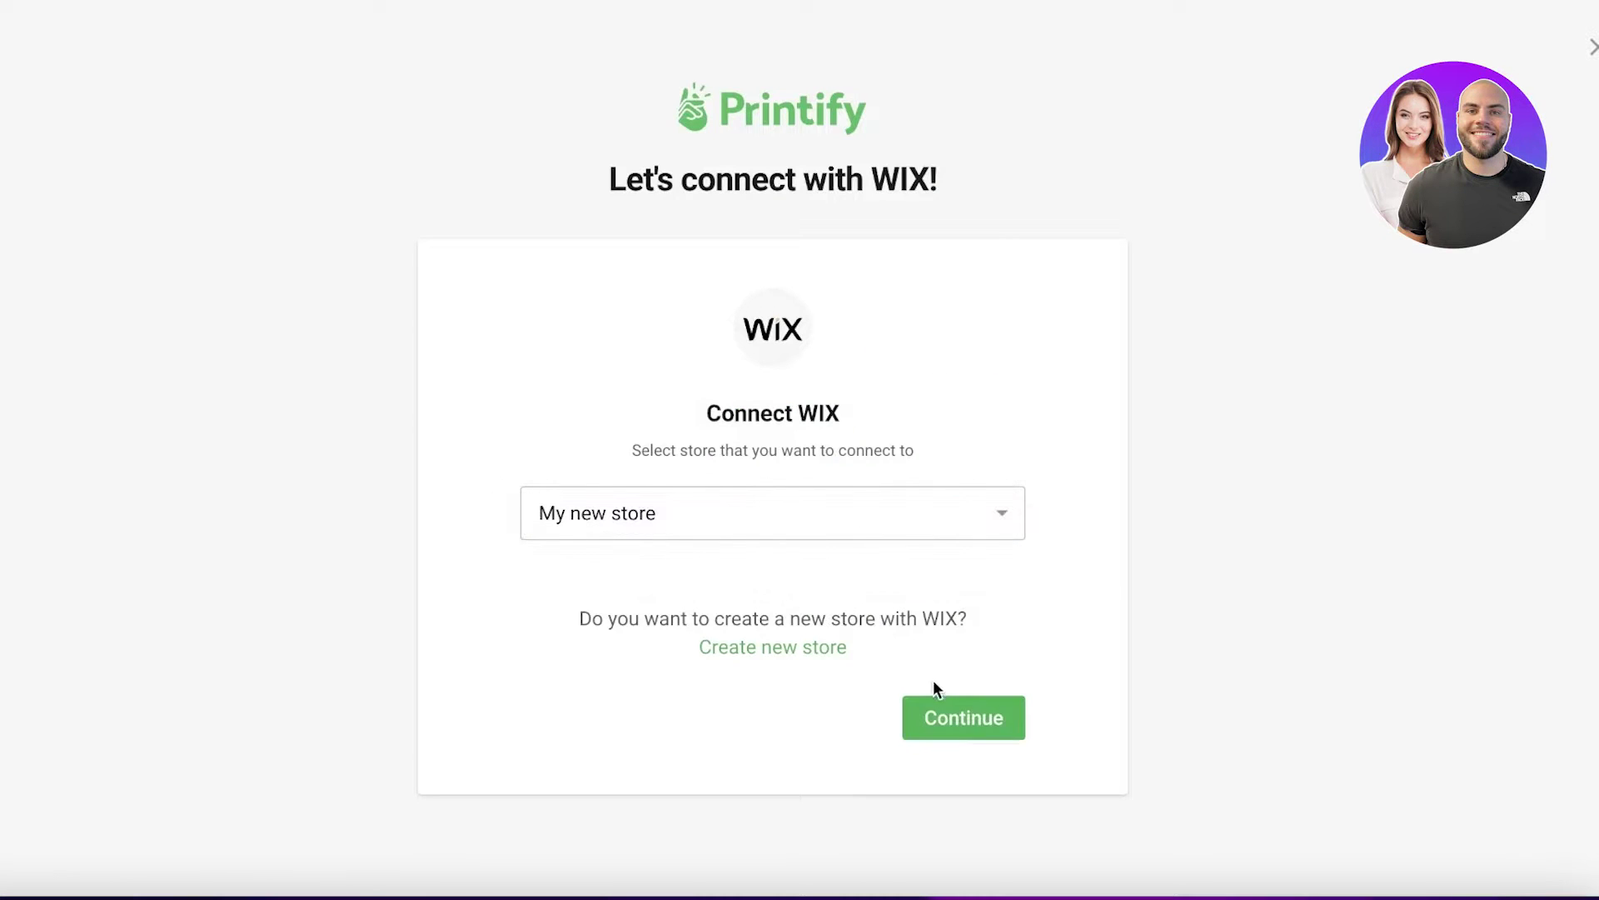
{"action": "left_click", "coordinate": [935, 731]}
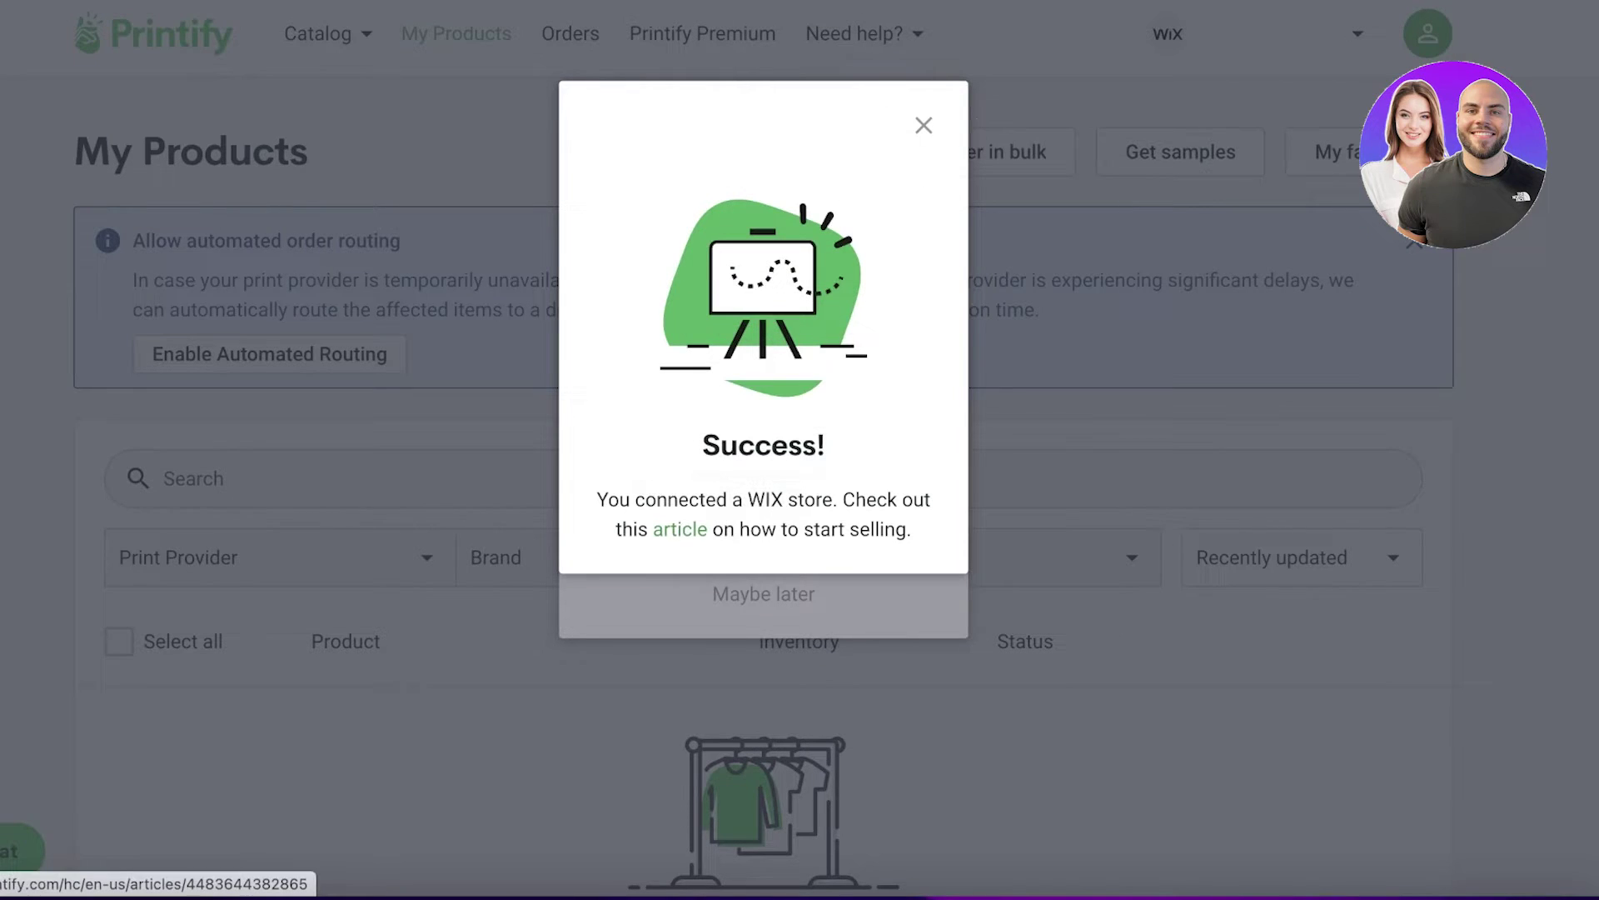
{"action": "left_click", "coordinate": [680, 530]}
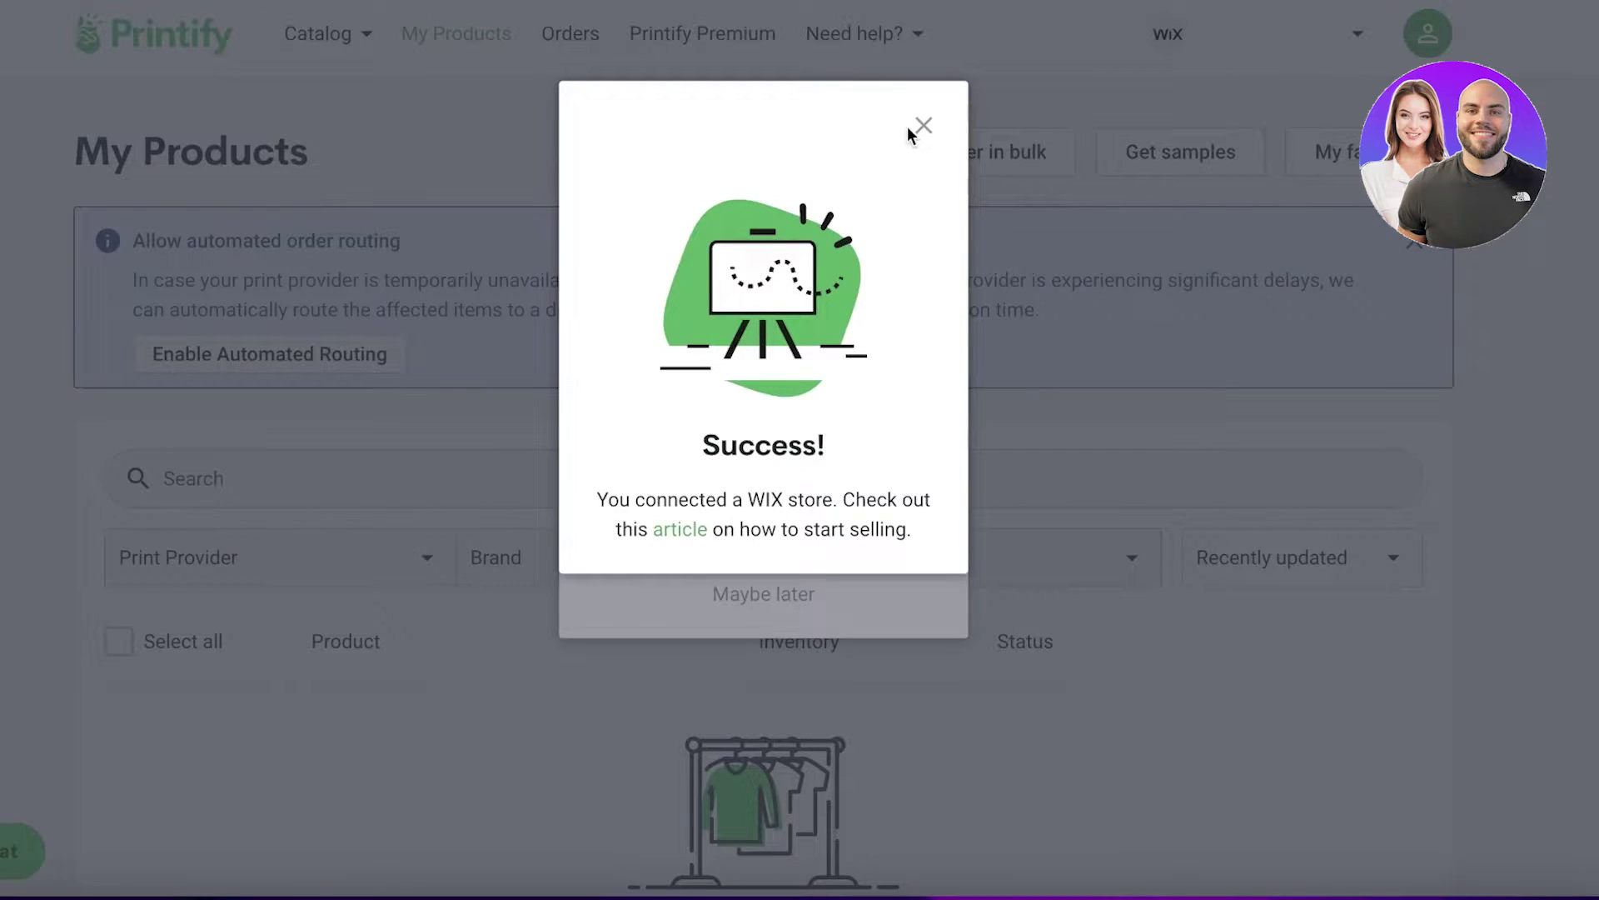
{"action": "left_click", "coordinate": [923, 126]}
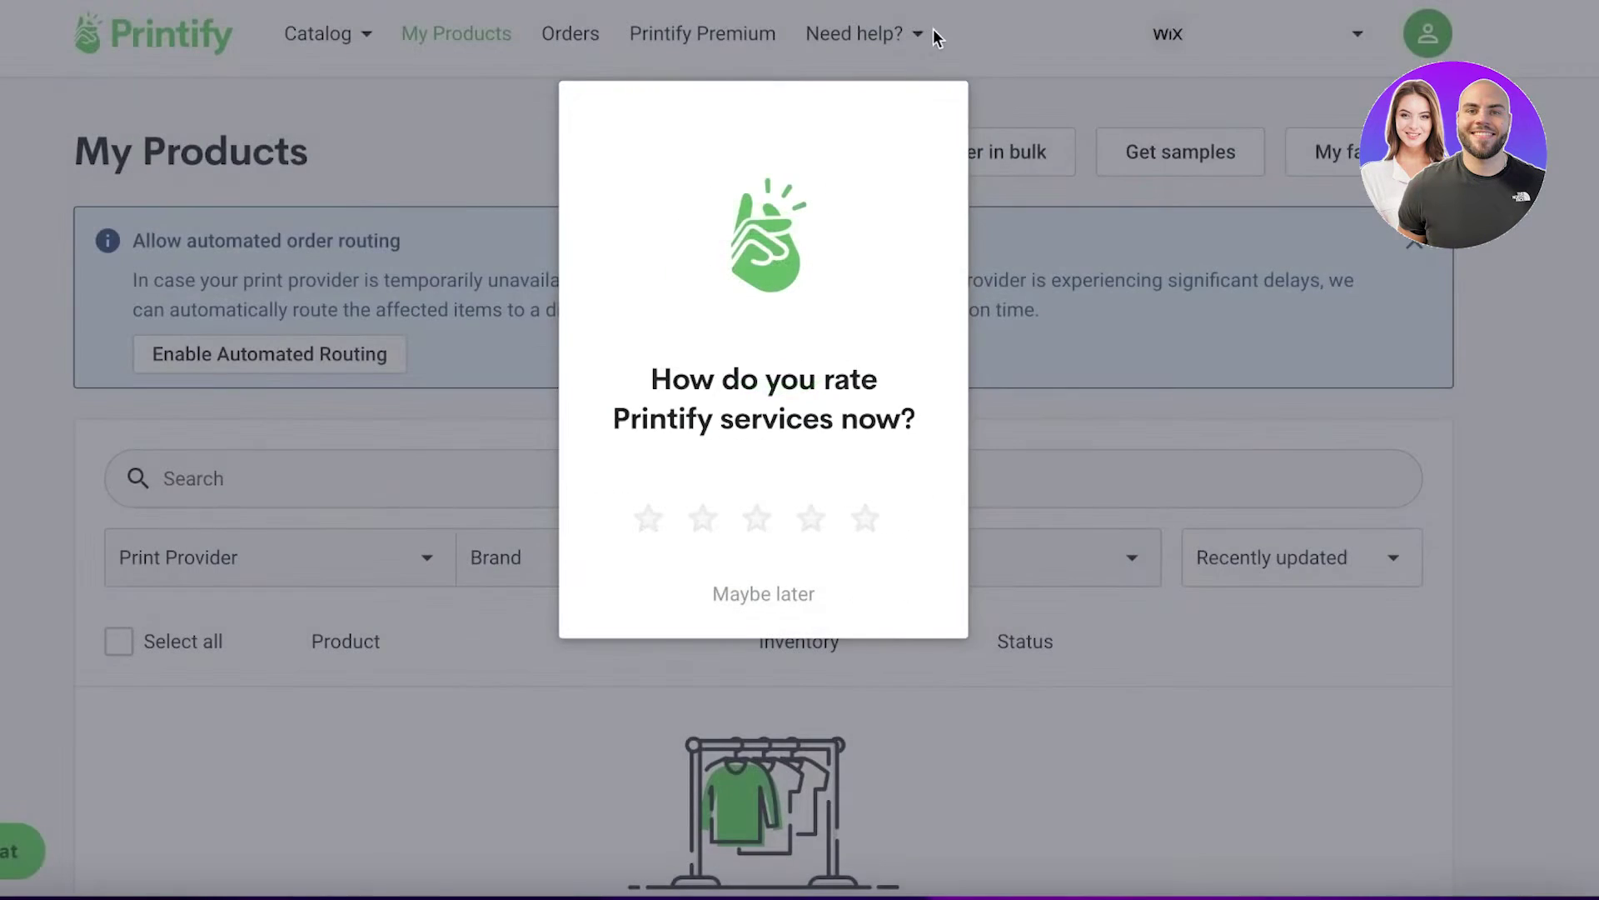
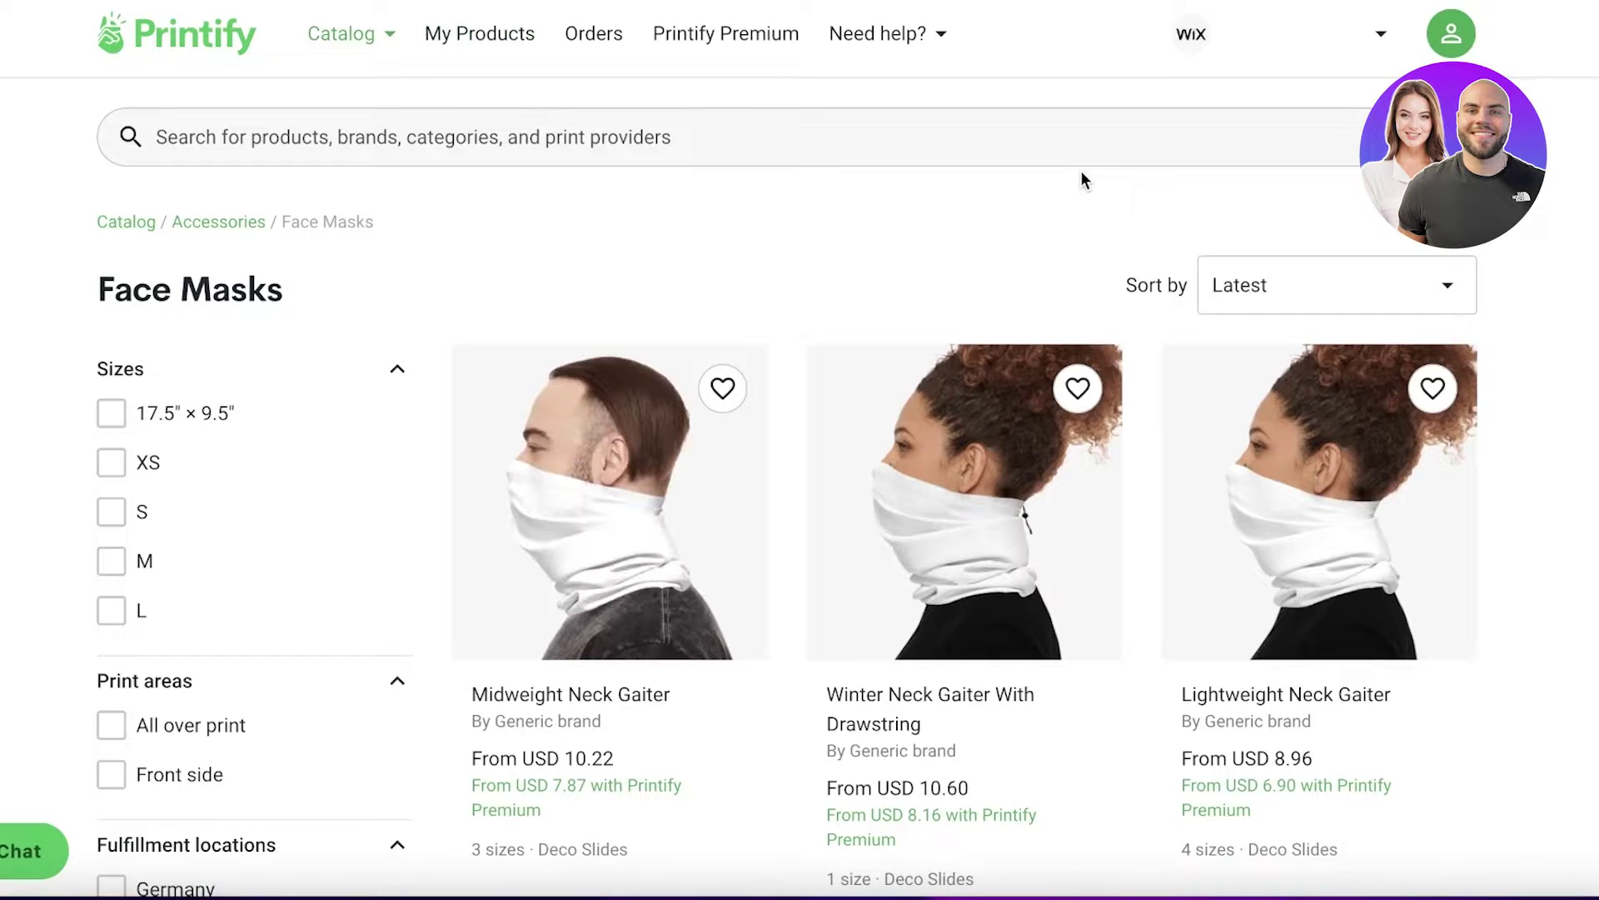
- Look over the Face Masks listings and open the full Accessories category of the catalog
{"action": "scroll", "coordinate": [1071, 186], "scroll_direction": "down", "scroll_amount": 15}
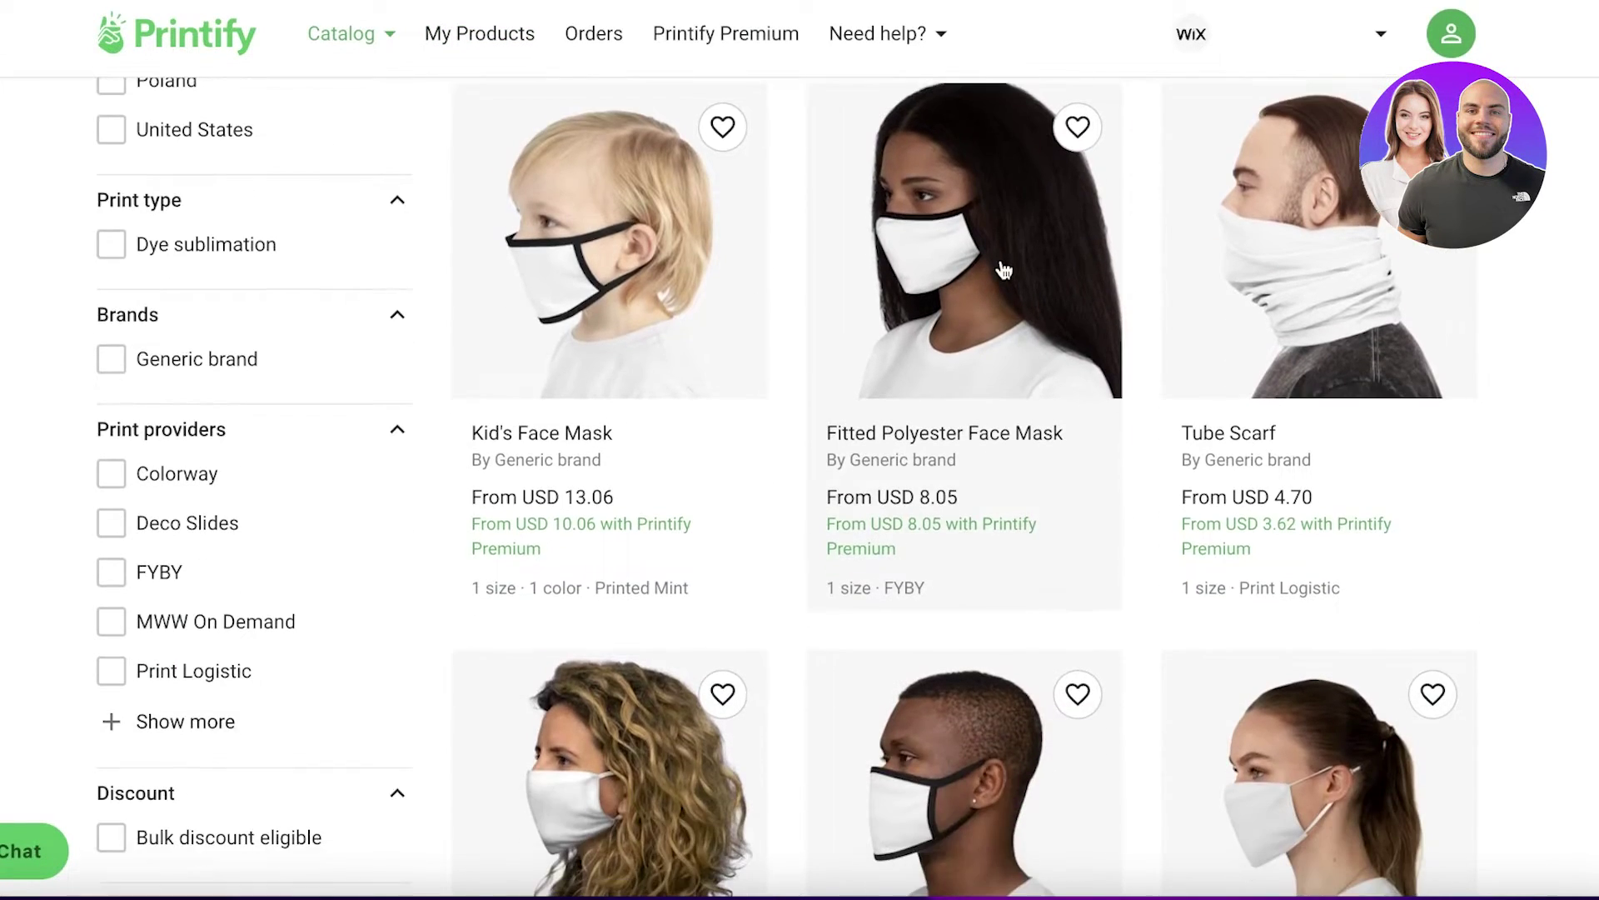
{"action": "scroll", "coordinate": [999, 272], "scroll_direction": "down", "scroll_amount": 4}
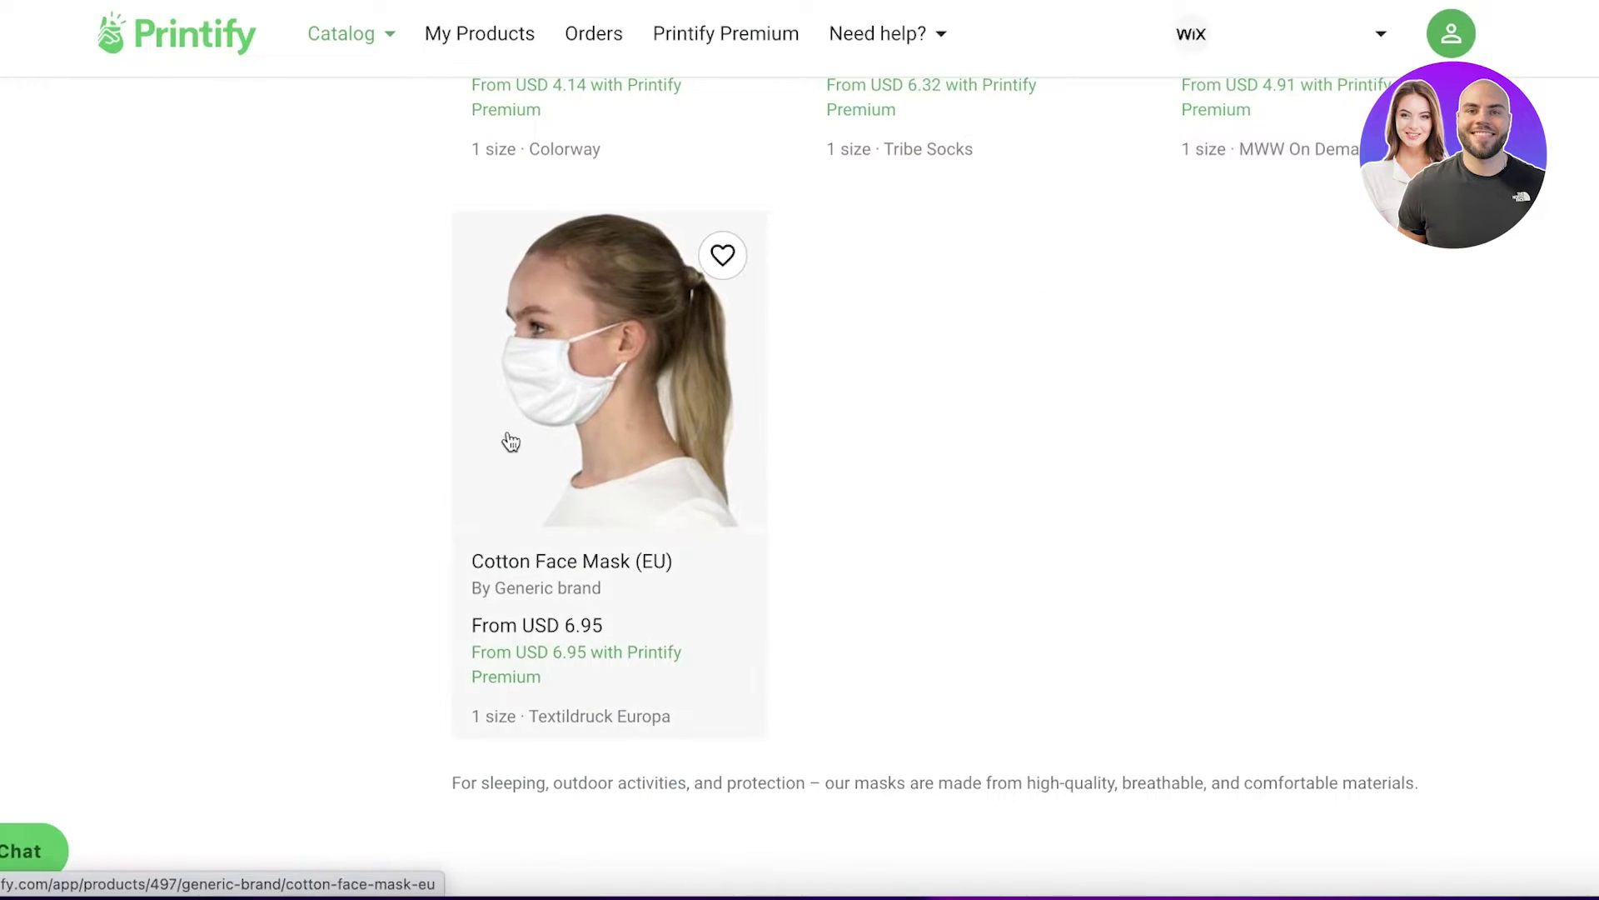
{"action": "scroll", "coordinate": [481, 446], "scroll_direction": "up", "scroll_amount": 20}
{"action": "left_click", "coordinate": [344, 34]}
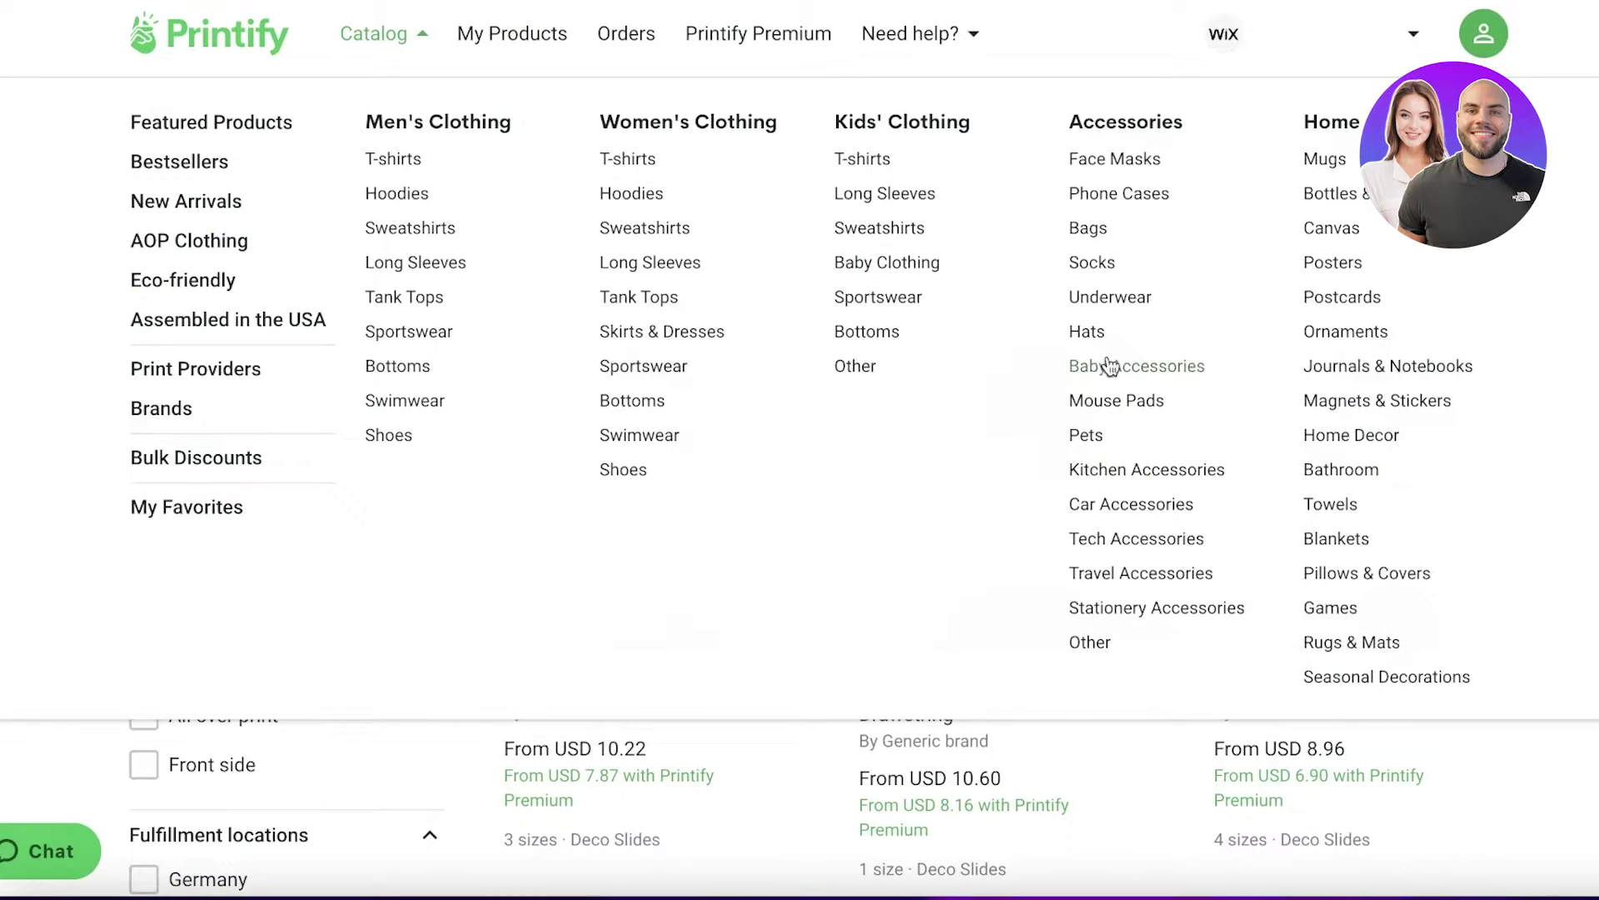
{"action": "left_click", "coordinate": [1108, 124]}
- Look over the accessory subcategories and open Phone Cases
{"action": "scroll", "coordinate": [1104, 134], "scroll_direction": "down", "scroll_amount": 4}
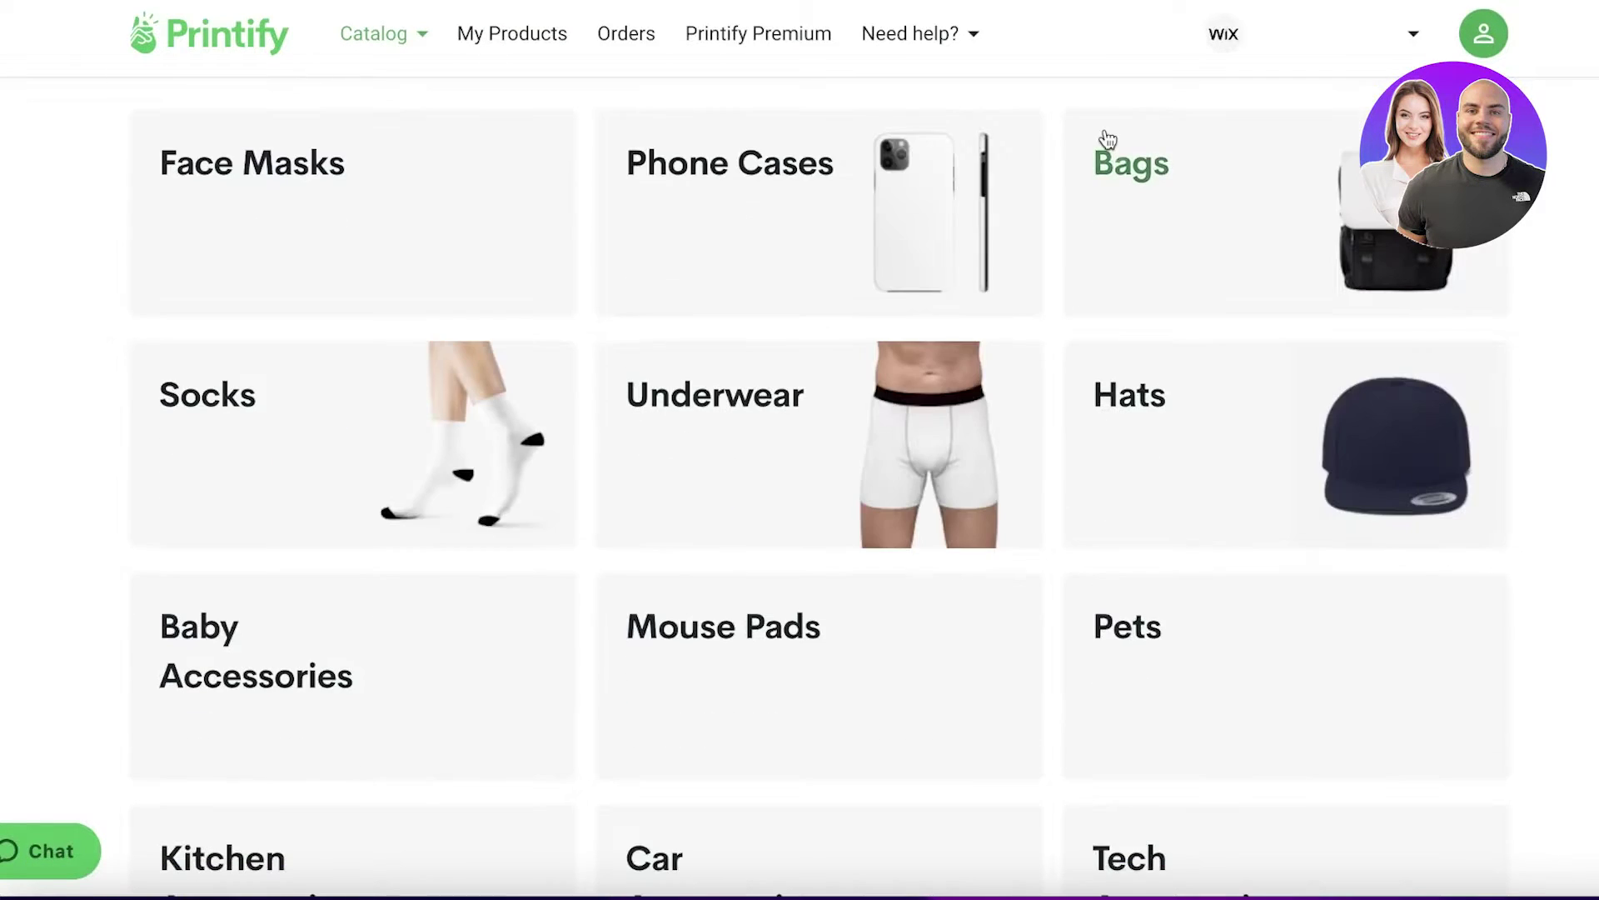
{"action": "scroll", "coordinate": [648, 262], "scroll_direction": "down", "scroll_amount": 5}
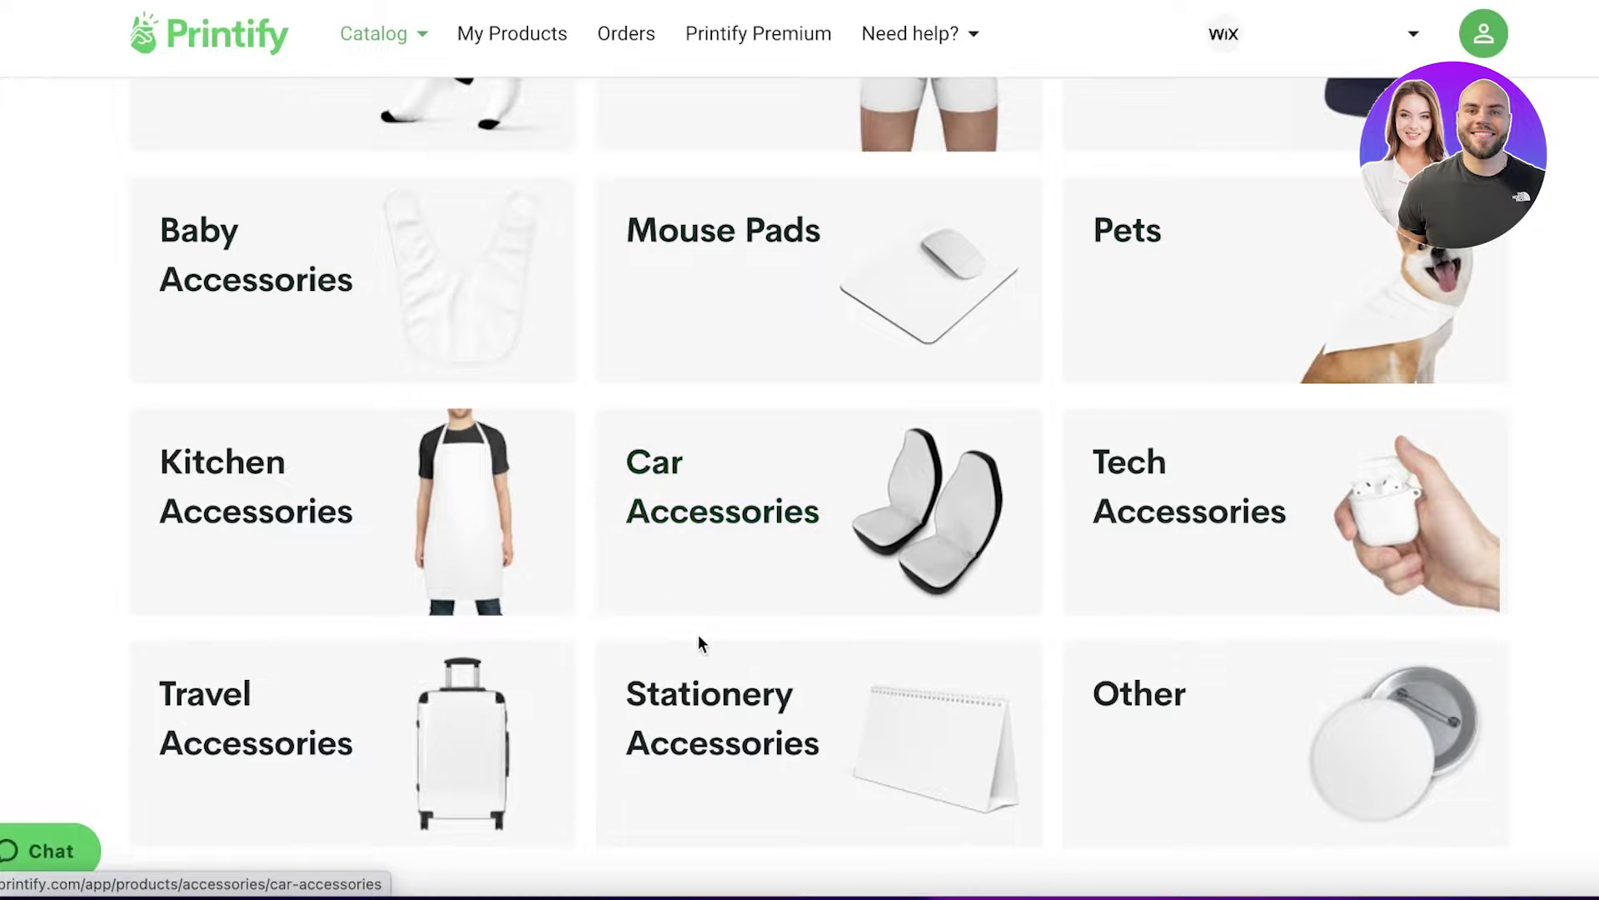
{"action": "scroll", "coordinate": [700, 641], "scroll_direction": "up", "scroll_amount": 10}
{"action": "left_click", "coordinate": [668, 501]}
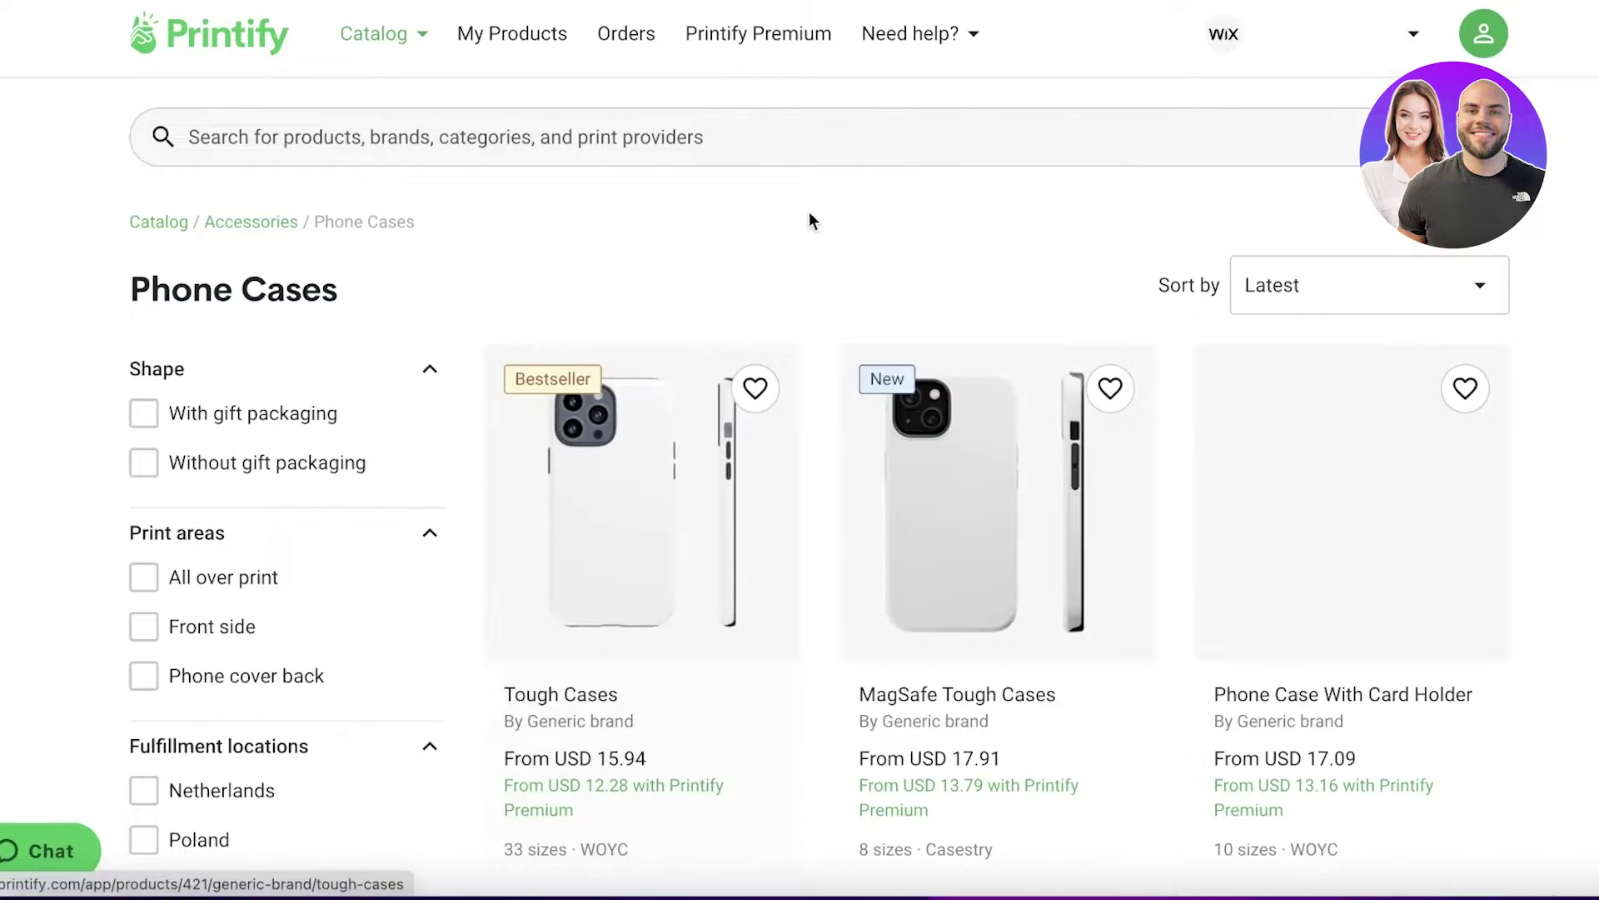
- Examine the phone case listings, comparing the case types, prices, sizes and print providers
{"action": "scroll", "coordinate": [825, 207], "scroll_direction": "down", "scroll_amount": 3}
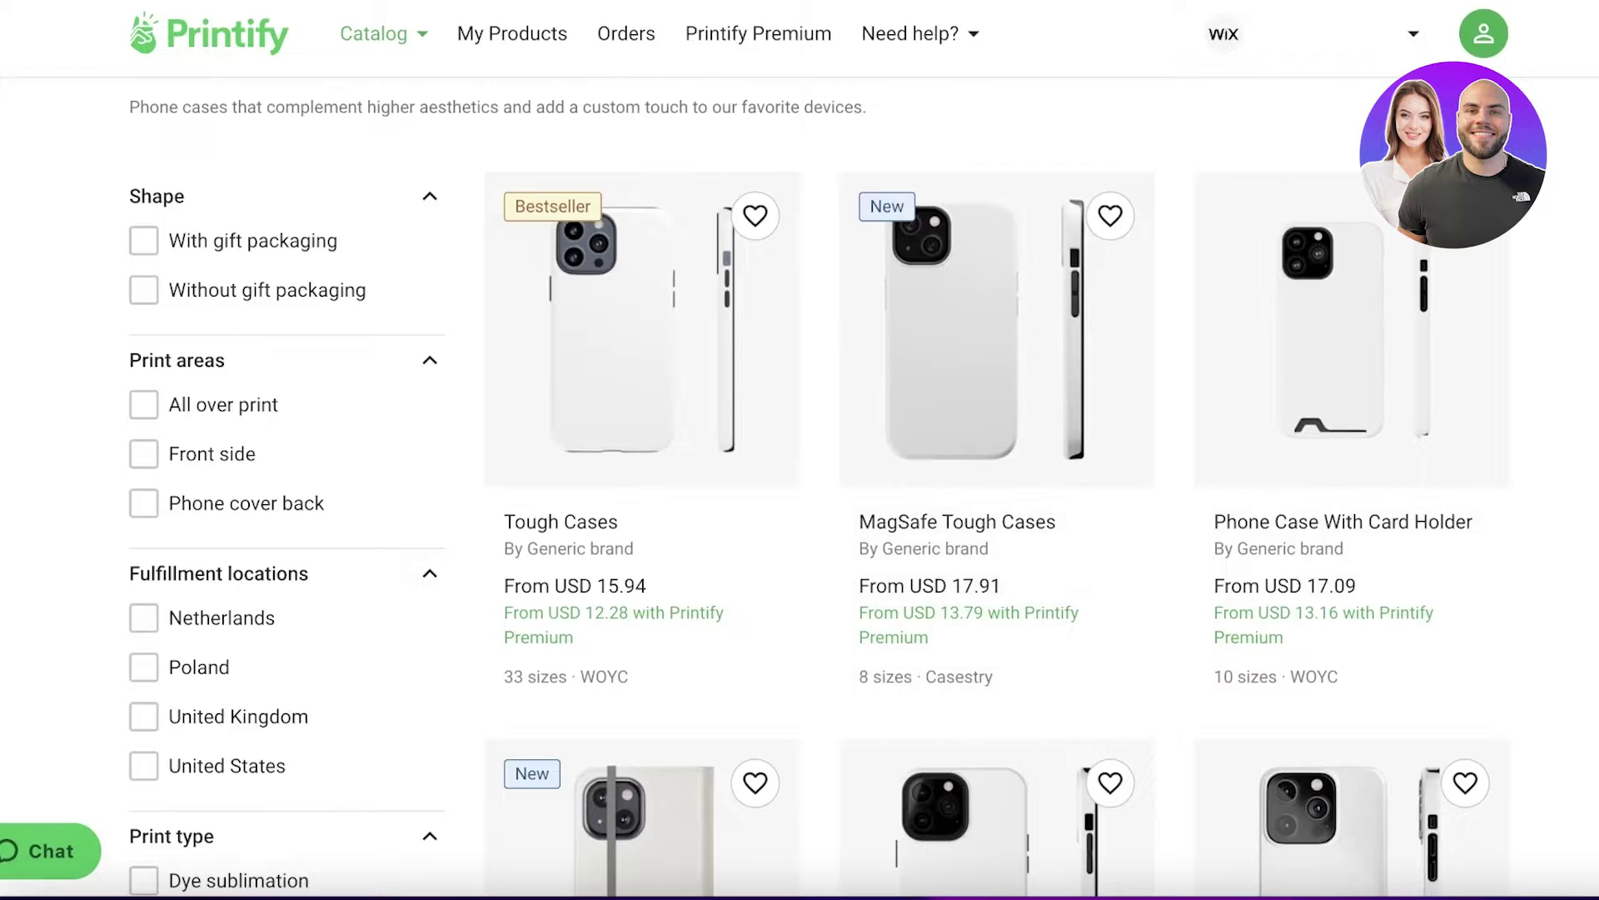
{"action": "scroll", "coordinate": [554, 483], "scroll_direction": "down", "scroll_amount": 8}
{"action": "scroll", "coordinate": [554, 483], "scroll_direction": "up", "scroll_amount": 10}
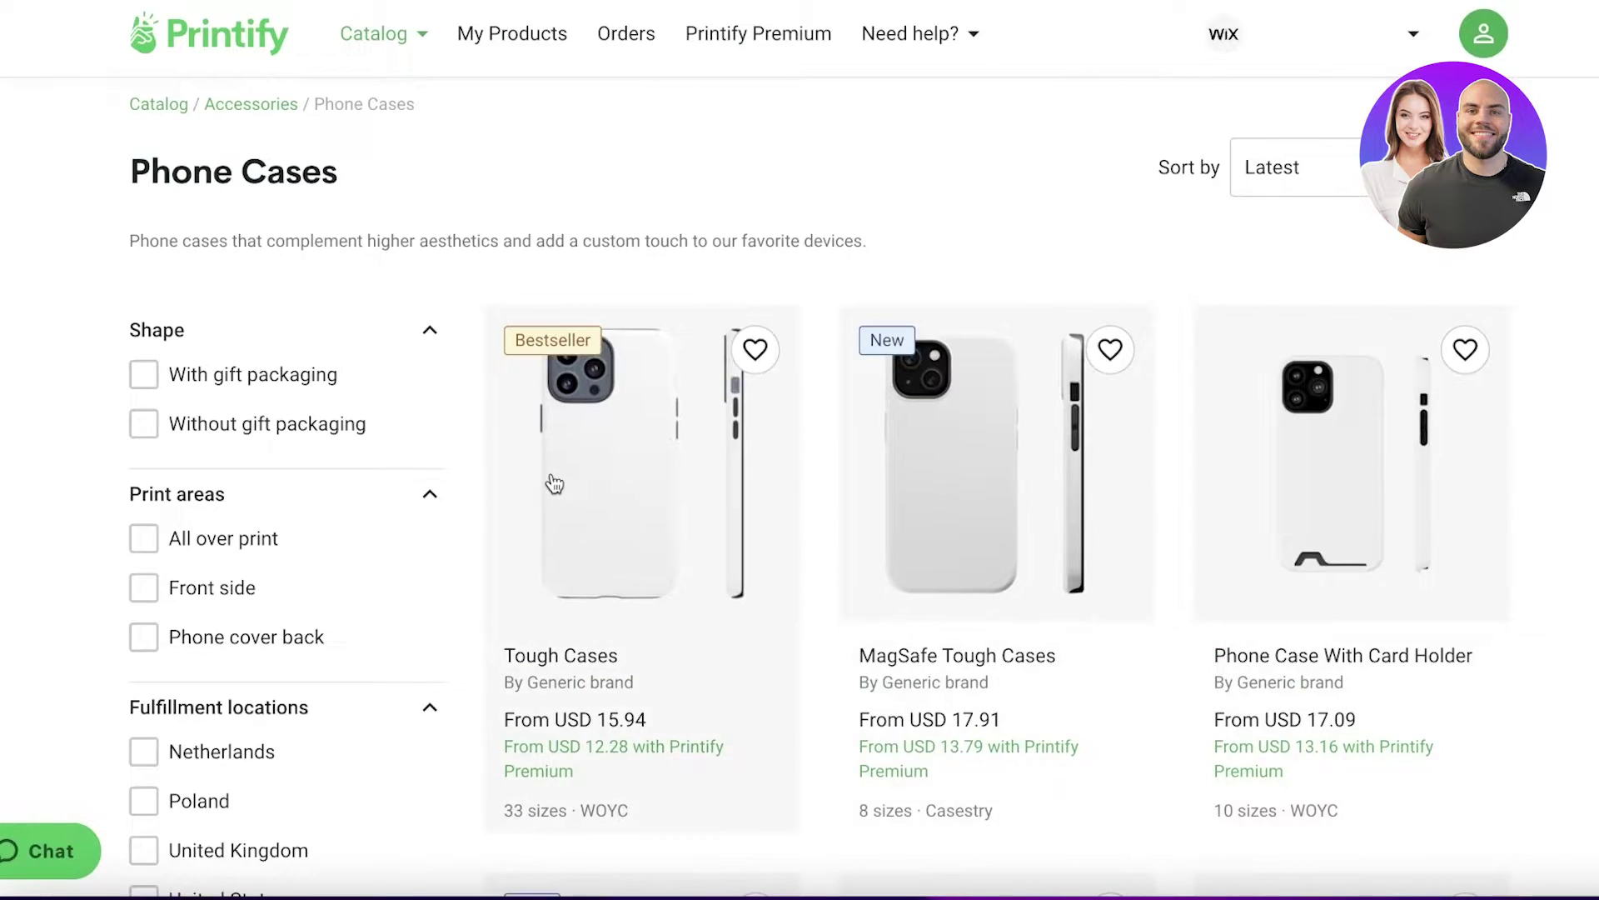
{"action": "scroll", "coordinate": [554, 483], "scroll_direction": "down", "scroll_amount": 5}
{"action": "scroll", "coordinate": [1356, 311], "scroll_direction": "down", "scroll_amount": 10}
{"action": "scroll", "coordinate": [1166, 433], "scroll_direction": "up", "scroll_amount": 8}
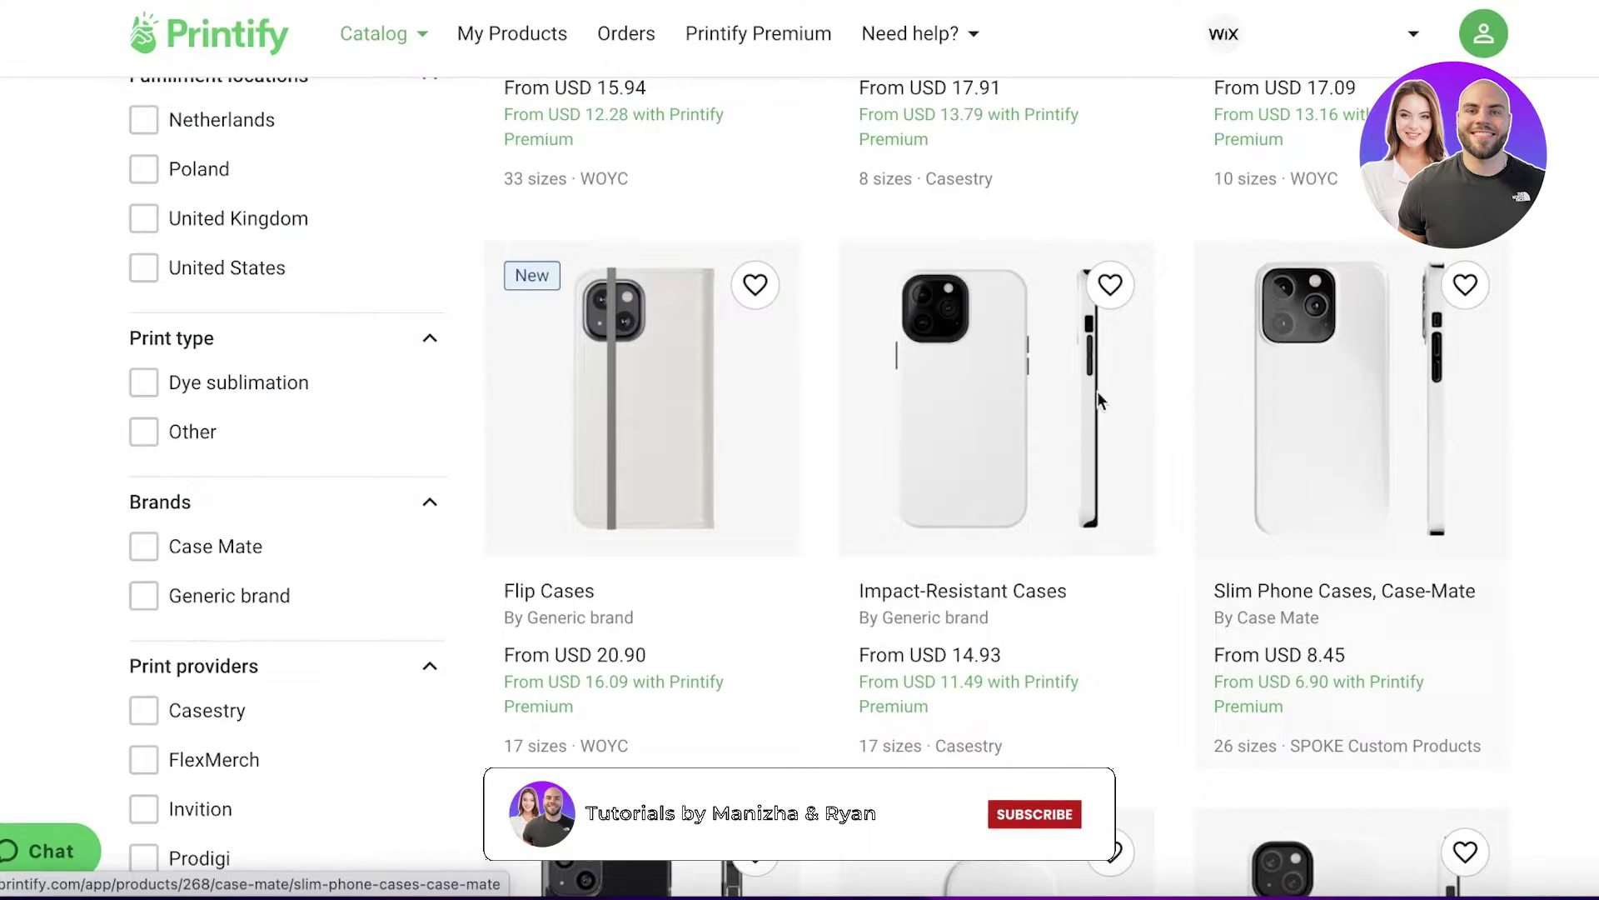
{"action": "scroll", "coordinate": [583, 417], "scroll_direction": "up", "scroll_amount": 8}
{"action": "scroll", "coordinate": [267, 439], "scroll_direction": "down", "scroll_amount": 14}
{"action": "scroll", "coordinate": [268, 439], "scroll_direction": "up", "scroll_amount": 14}
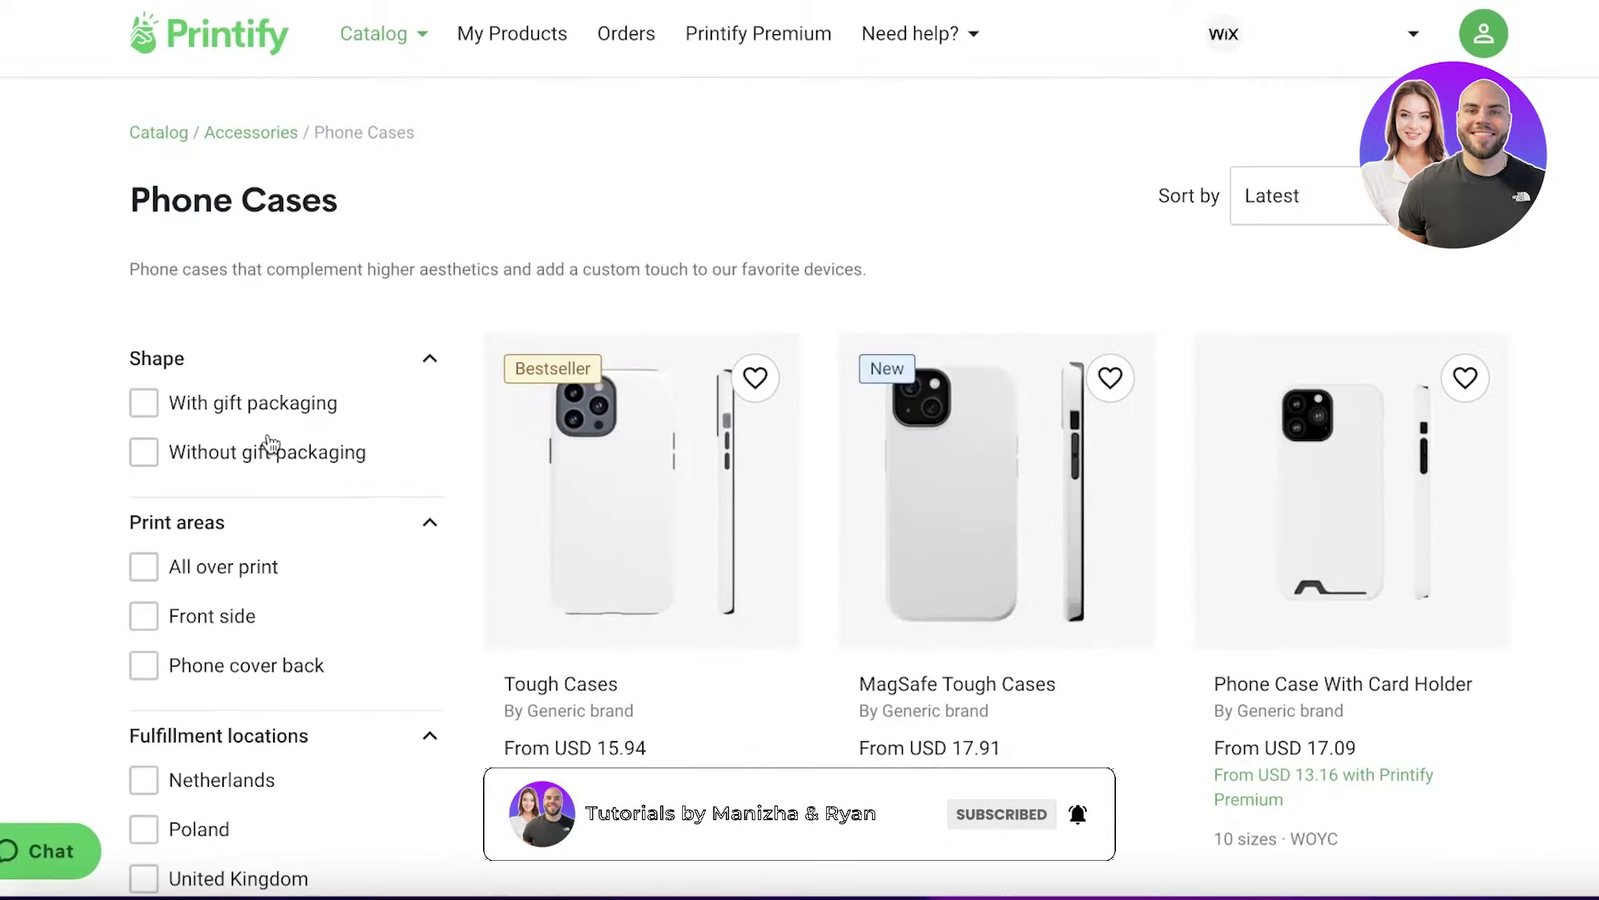
- Try filtering the phone cases to Without gift packaging, testing the All over print and Phone cover back print areas
{"action": "left_click", "coordinate": [145, 450]}
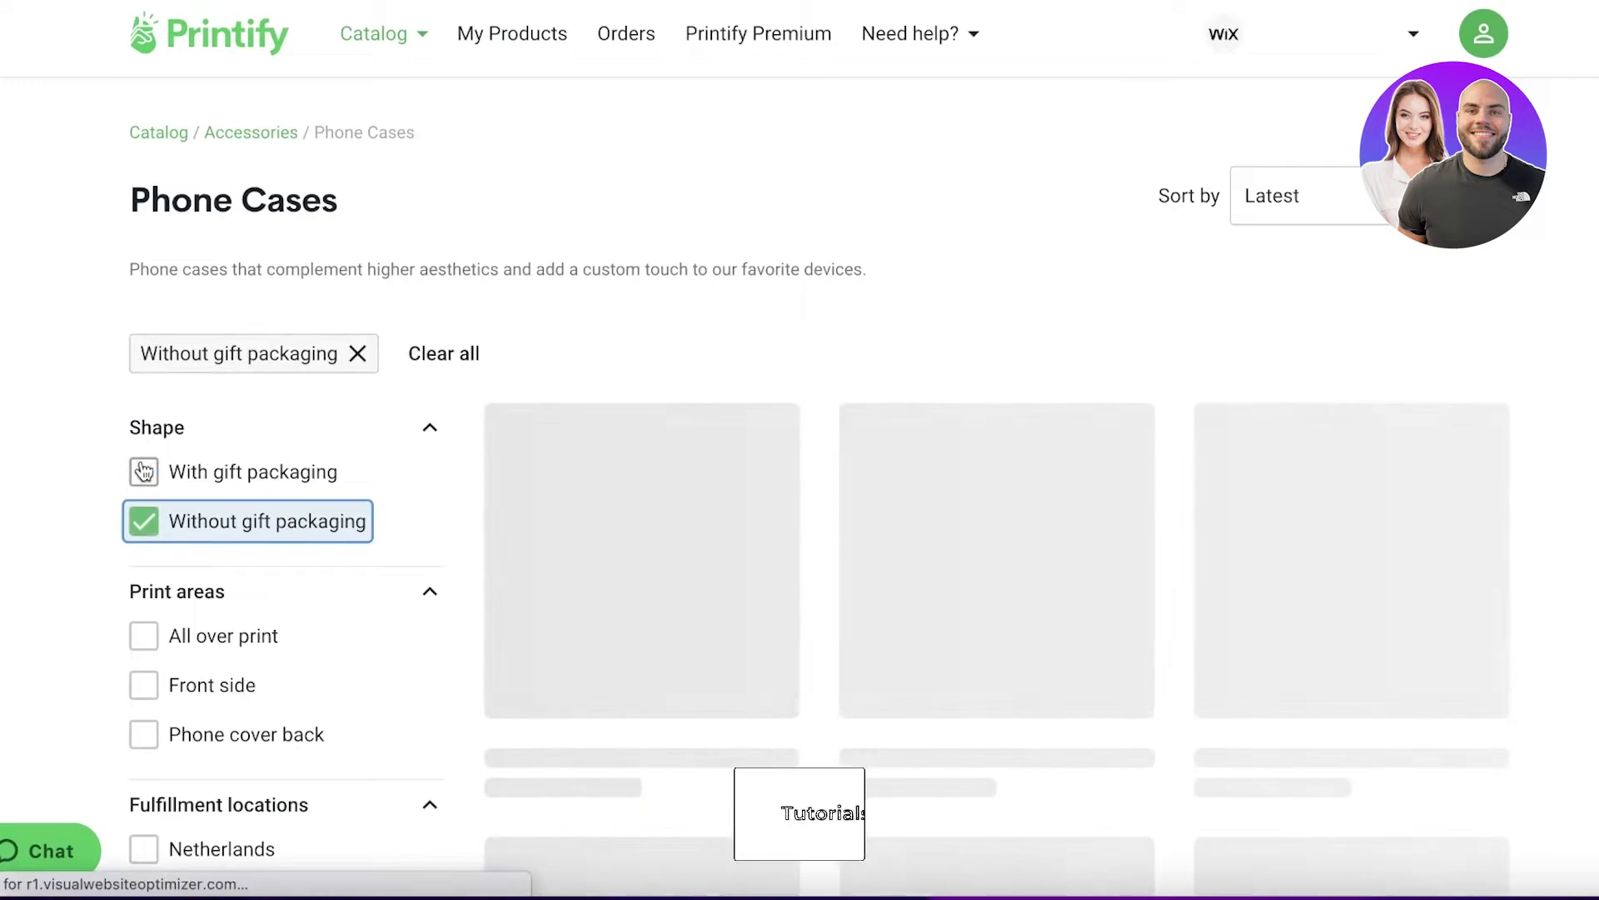
{"action": "scroll", "coordinate": [142, 469], "scroll_direction": "down", "scroll_amount": 2}
{"action": "scroll", "coordinate": [144, 469], "scroll_direction": "down", "scroll_amount": 2}
{"action": "left_click", "coordinate": [141, 325]}
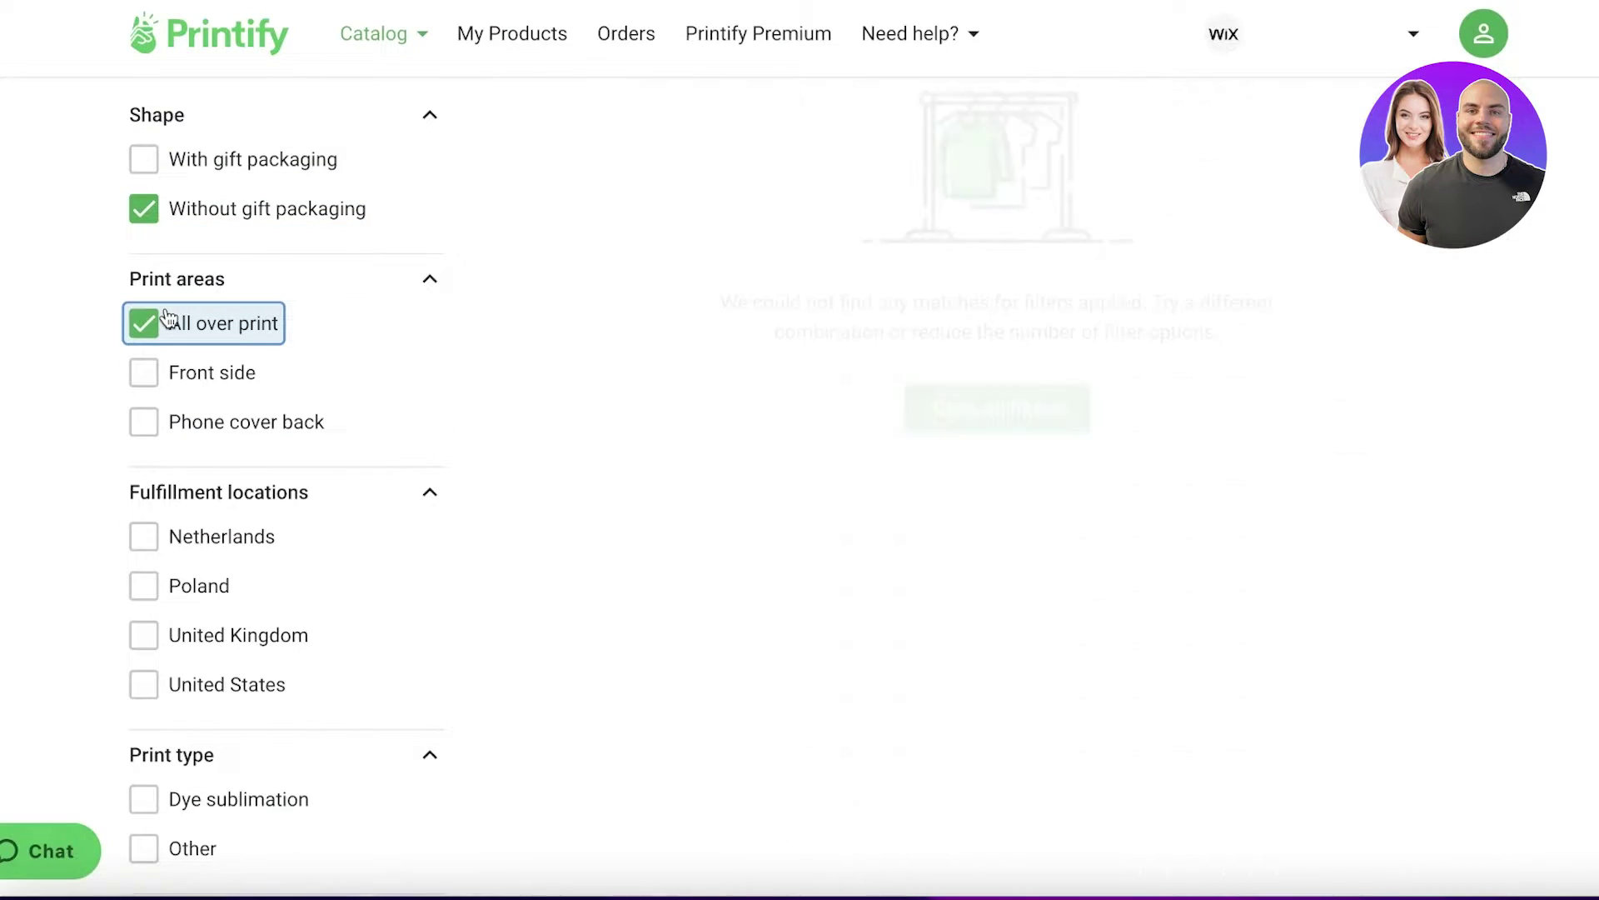
{"action": "left_click", "coordinate": [128, 335]}
{"action": "left_click", "coordinate": [143, 421]}
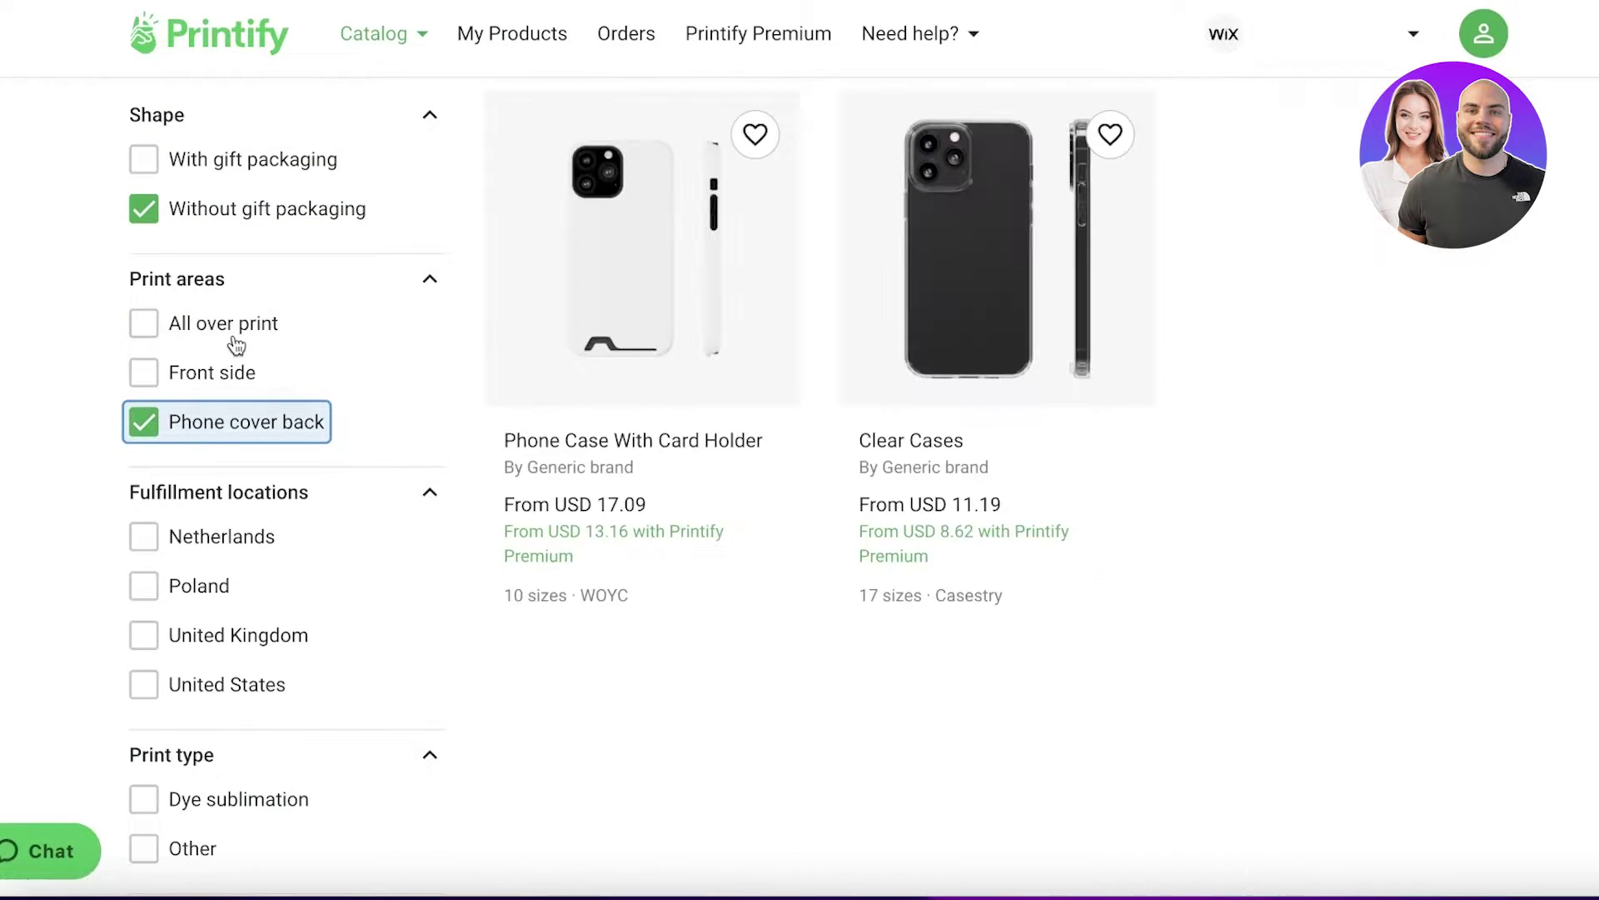
{"action": "left_click", "coordinate": [138, 421]}
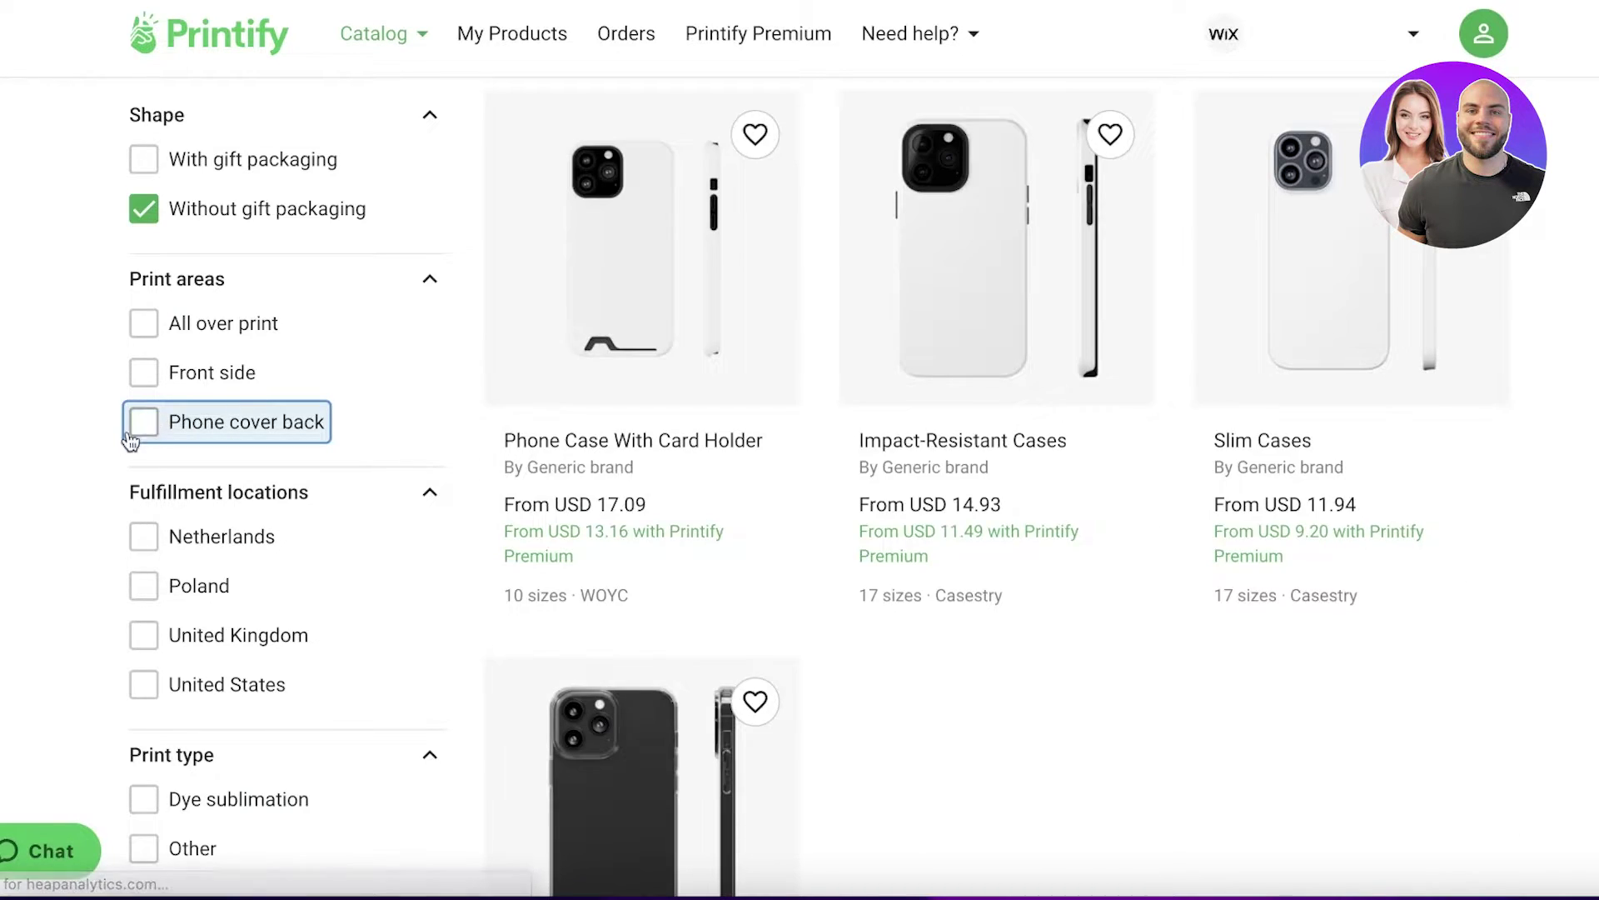
- Review the remaining phone case filters and remove the Without gift packaging filter
{"action": "scroll", "coordinate": [133, 431], "scroll_direction": "down", "scroll_amount": 5}
{"action": "scroll", "coordinate": [208, 400], "scroll_direction": "down", "scroll_amount": 1}
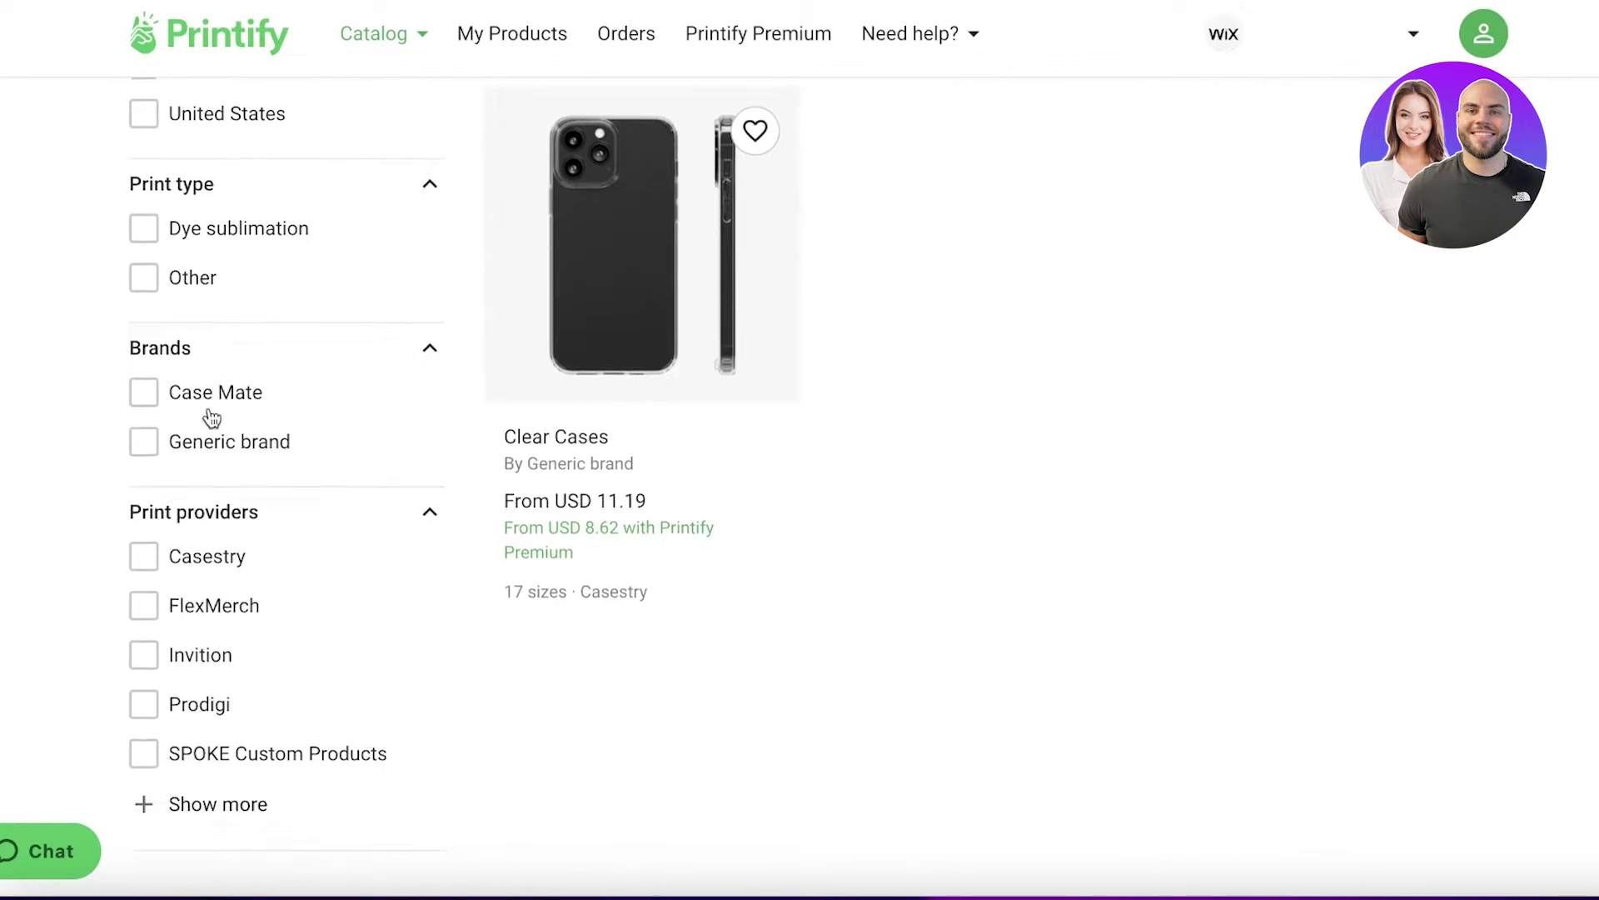
{"action": "scroll", "coordinate": [875, 297], "scroll_direction": "up", "scroll_amount": 11}
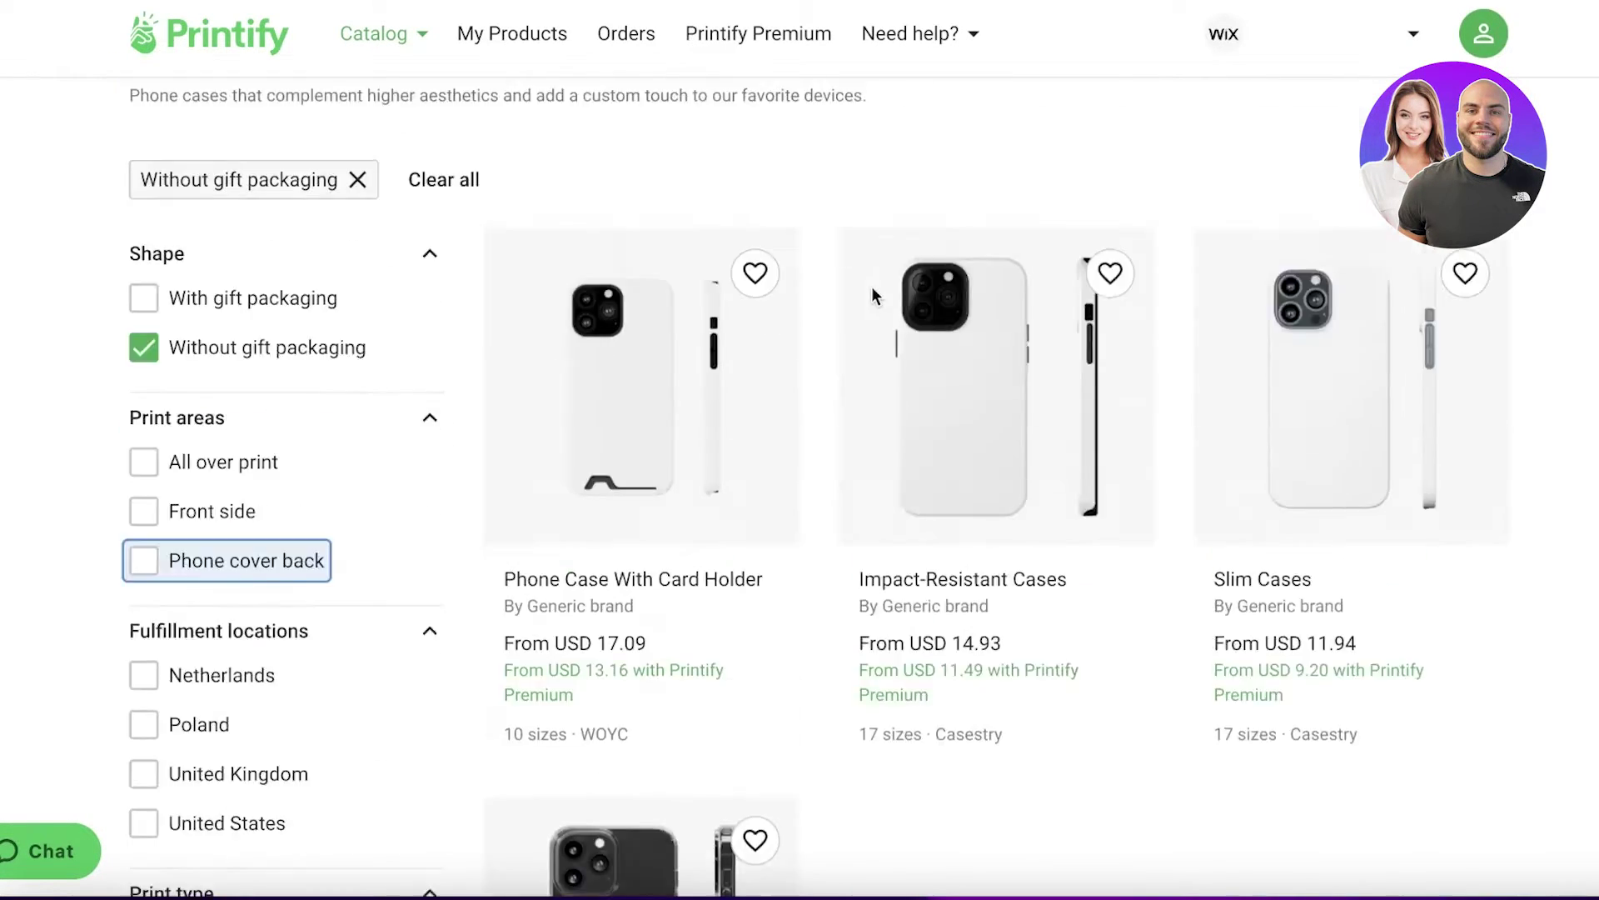
{"action": "scroll", "coordinate": [997, 325], "scroll_direction": "down", "scroll_amount": 3}
{"action": "scroll", "coordinate": [132, 203], "scroll_direction": "down", "scroll_amount": 3}
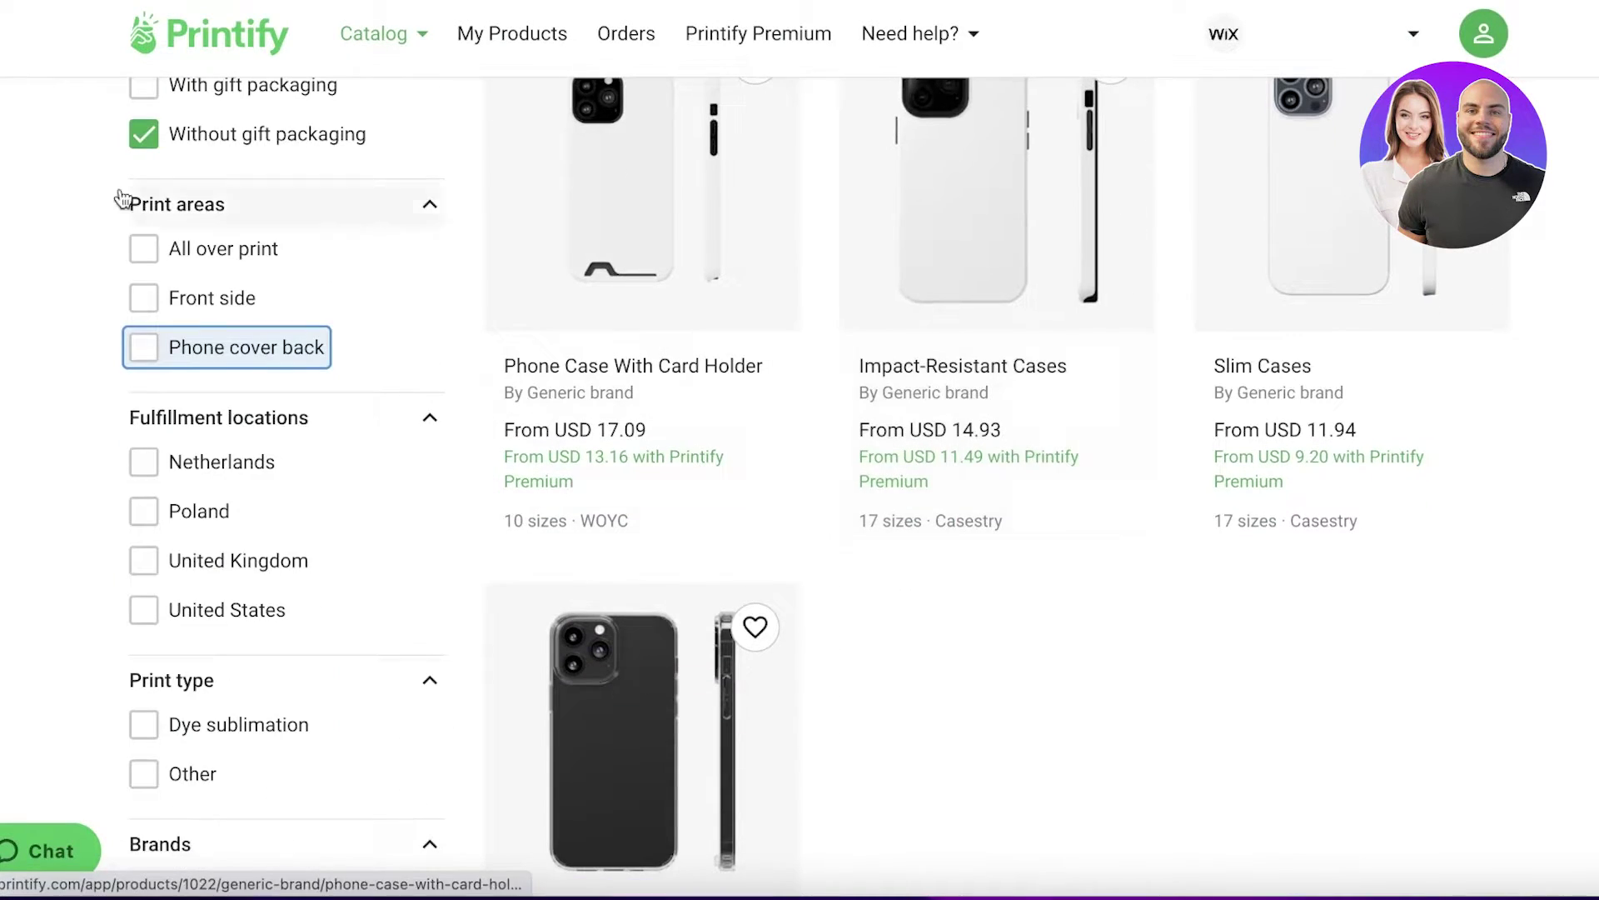
{"action": "left_click", "coordinate": [142, 132]}
{"action": "scroll", "coordinate": [1028, 286], "scroll_direction": "down", "scroll_amount": 10}
{"action": "scroll", "coordinate": [1153, 275], "scroll_direction": "up", "scroll_amount": 15}
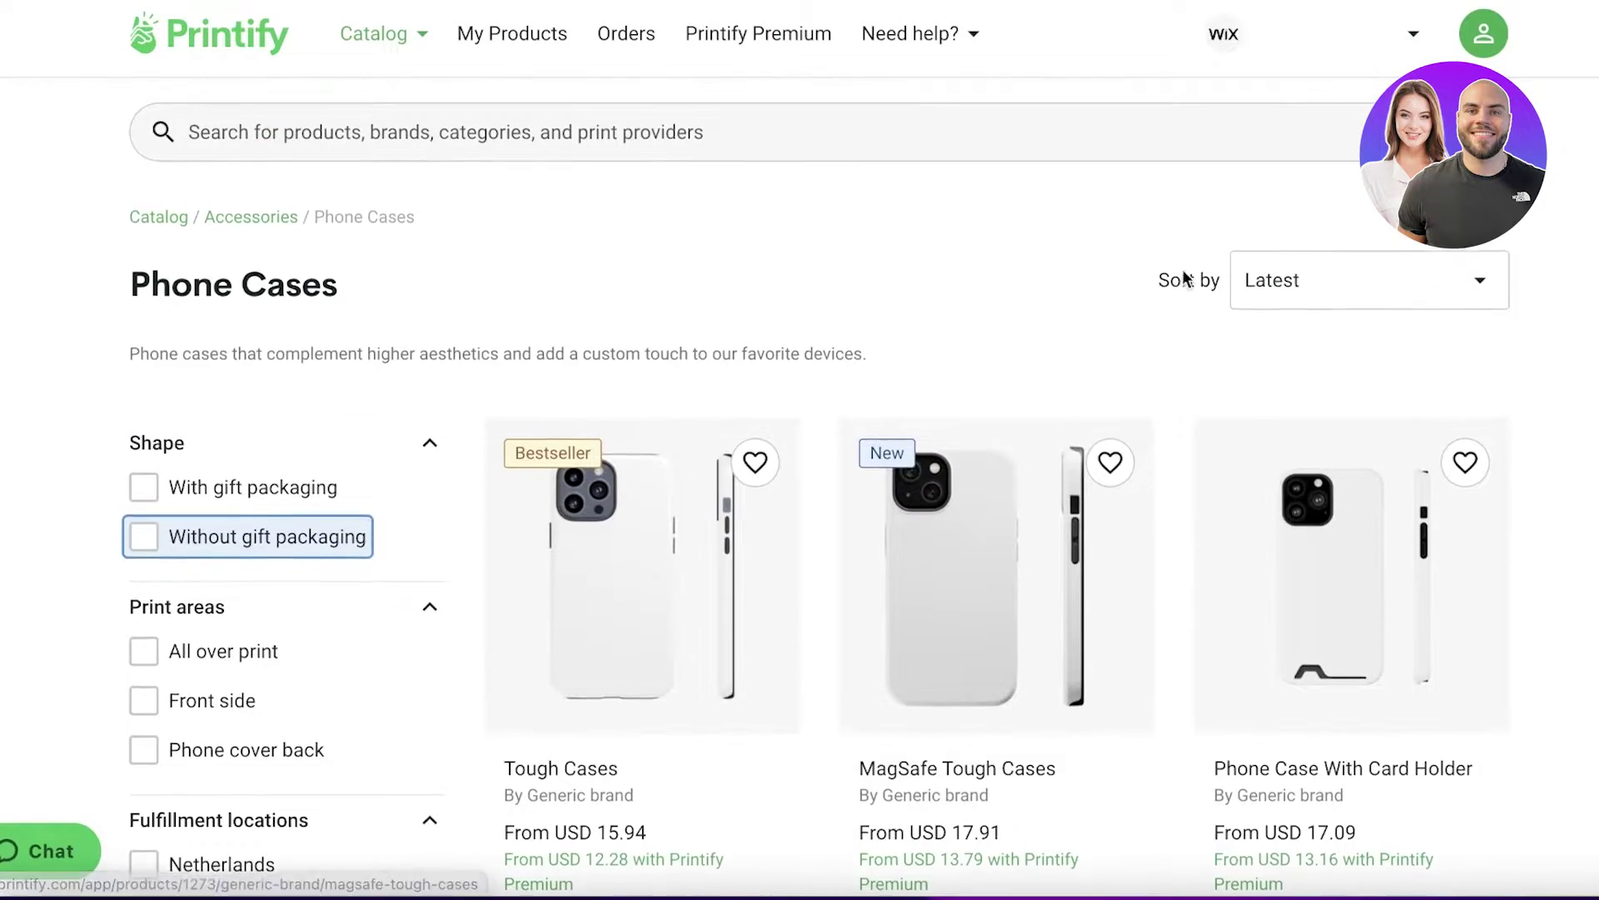
- Sort the phone cases by Lowest price and look through the reordered listings
{"action": "left_click", "coordinate": [1332, 292]}
{"action": "left_click", "coordinate": [1346, 408]}
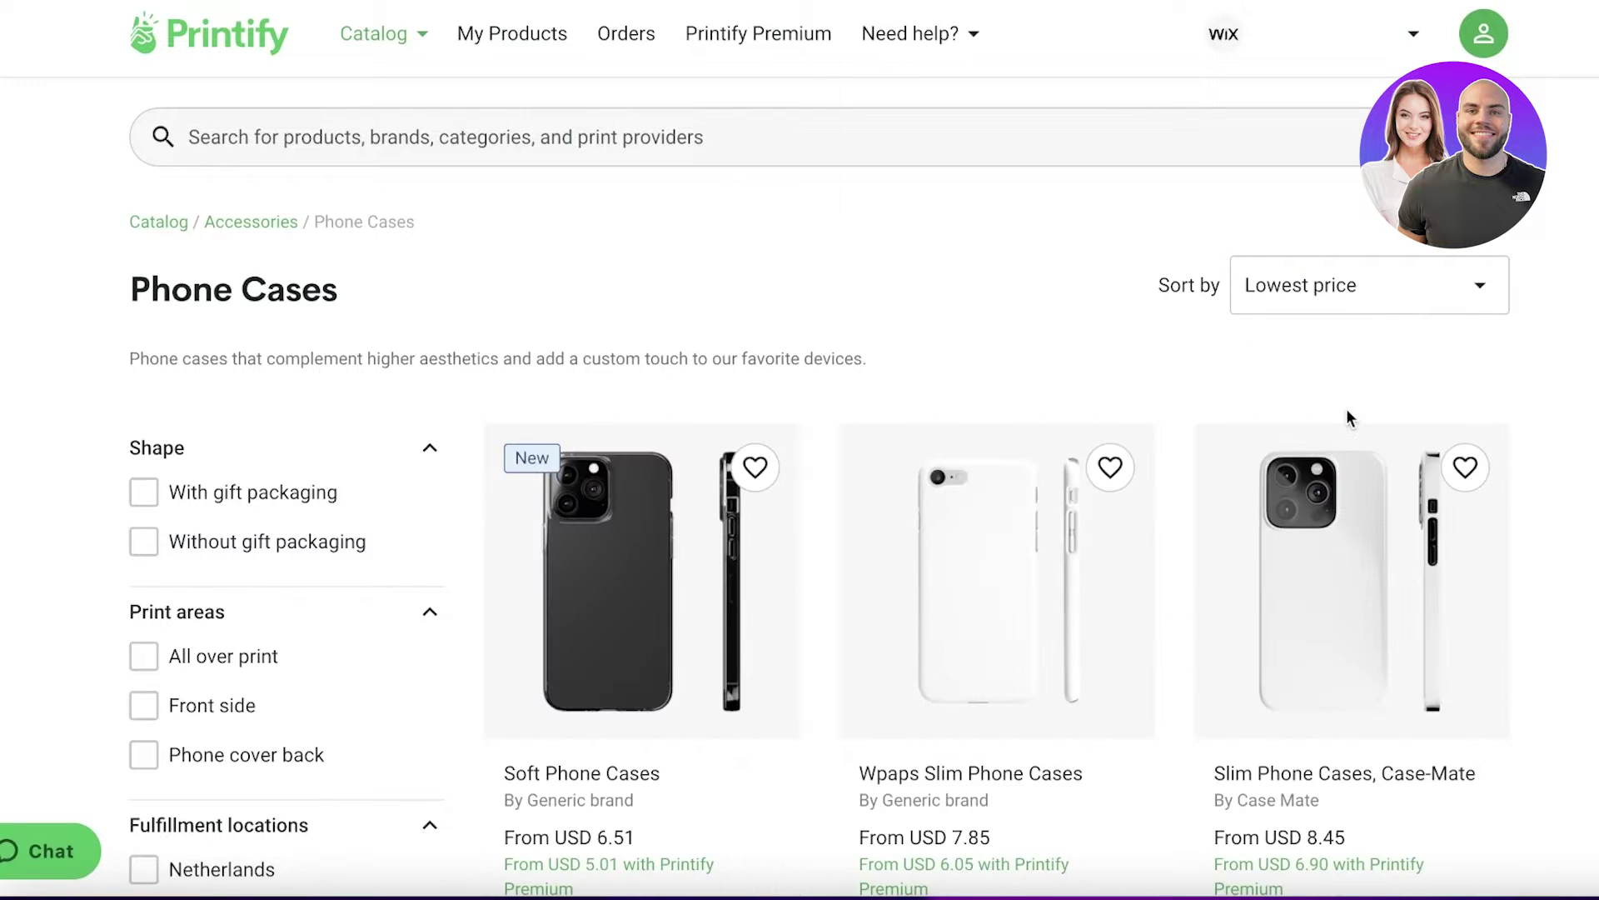
{"action": "scroll", "coordinate": [1296, 403], "scroll_direction": "down", "scroll_amount": 15}
{"action": "scroll", "coordinate": [1217, 335], "scroll_direction": "up", "scroll_amount": 10}
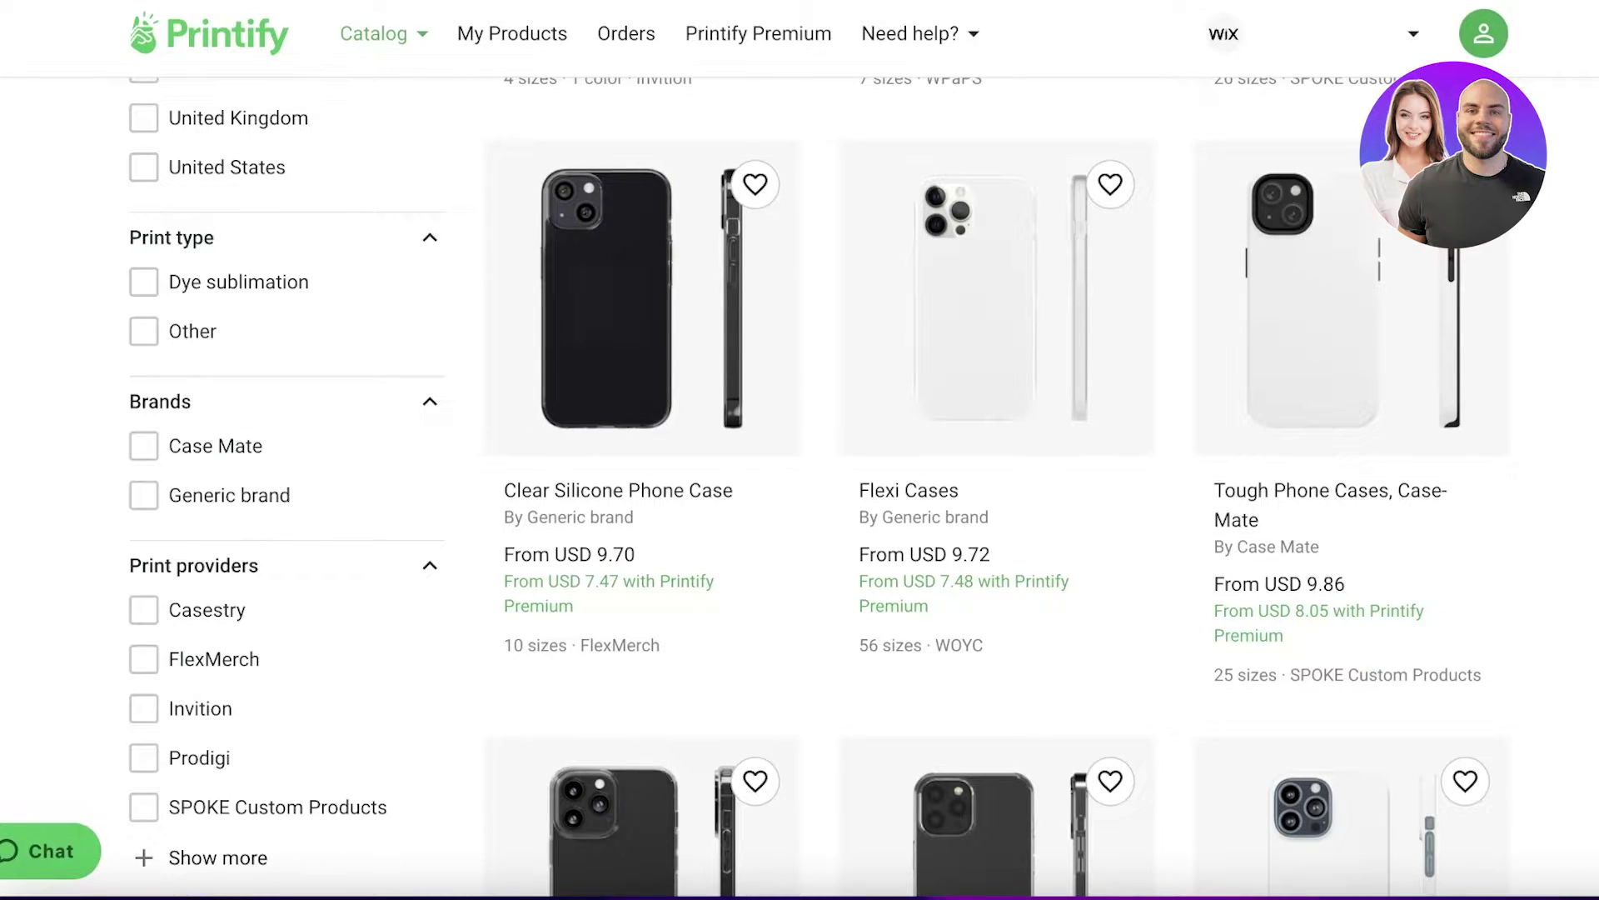
{"action": "scroll", "coordinate": [956, 392], "scroll_direction": "down", "scroll_amount": 1}
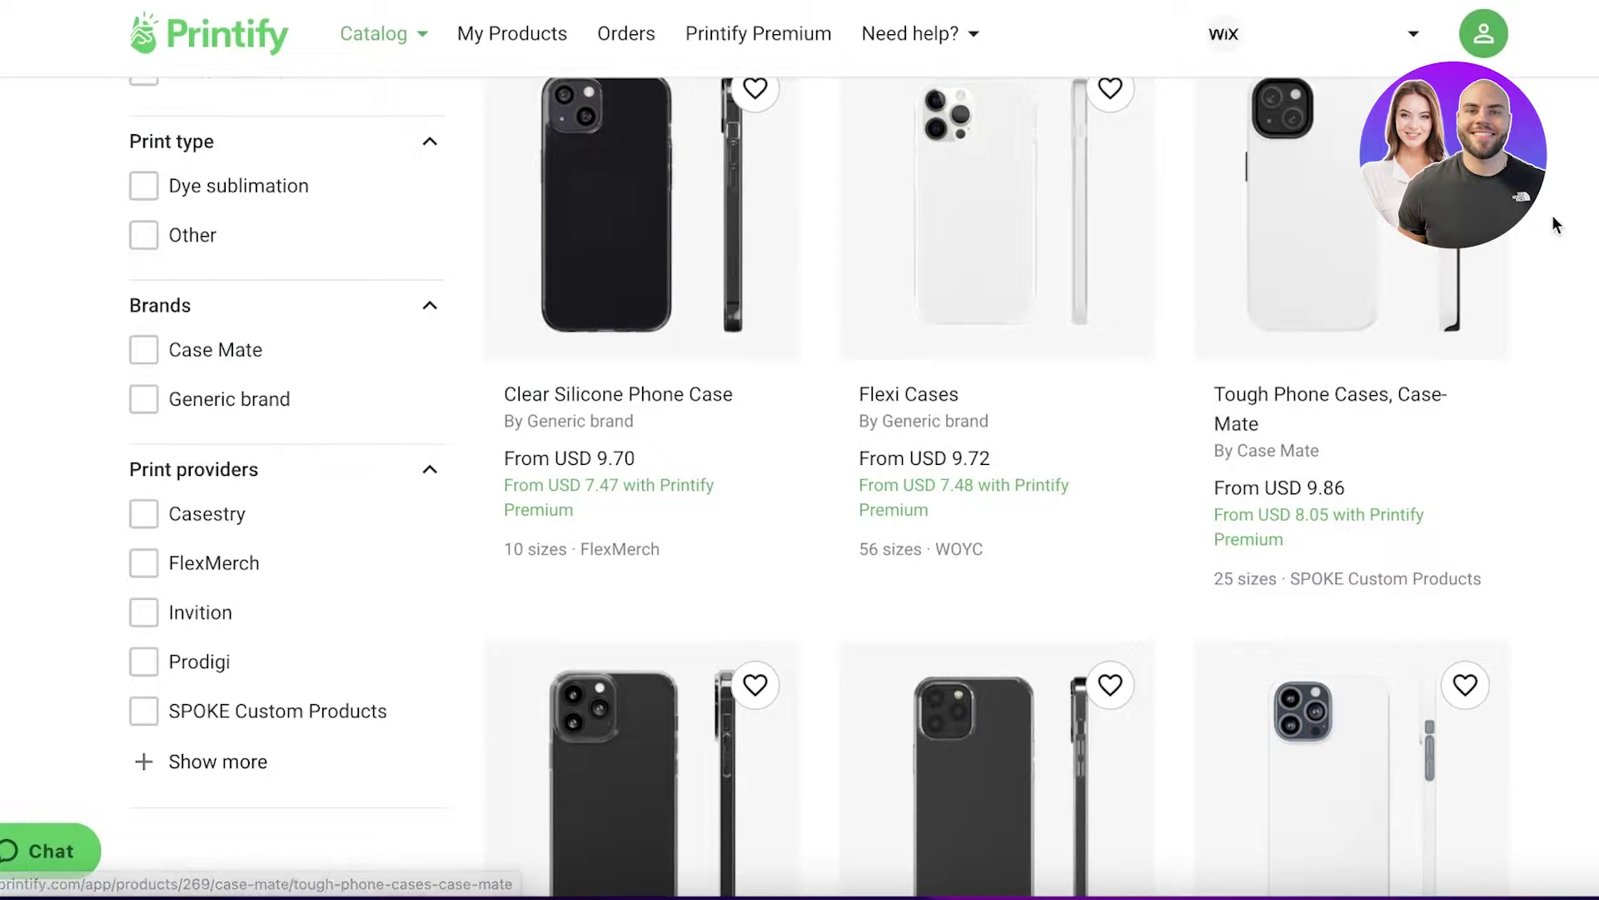
- Open the Tough Phone Cases, Case-Mate product and start designing it with SPOKE Custom Products
{"action": "left_click", "coordinate": [1384, 398]}
{"action": "scroll", "coordinate": [913, 223], "scroll_direction": "down", "scroll_amount": 3}
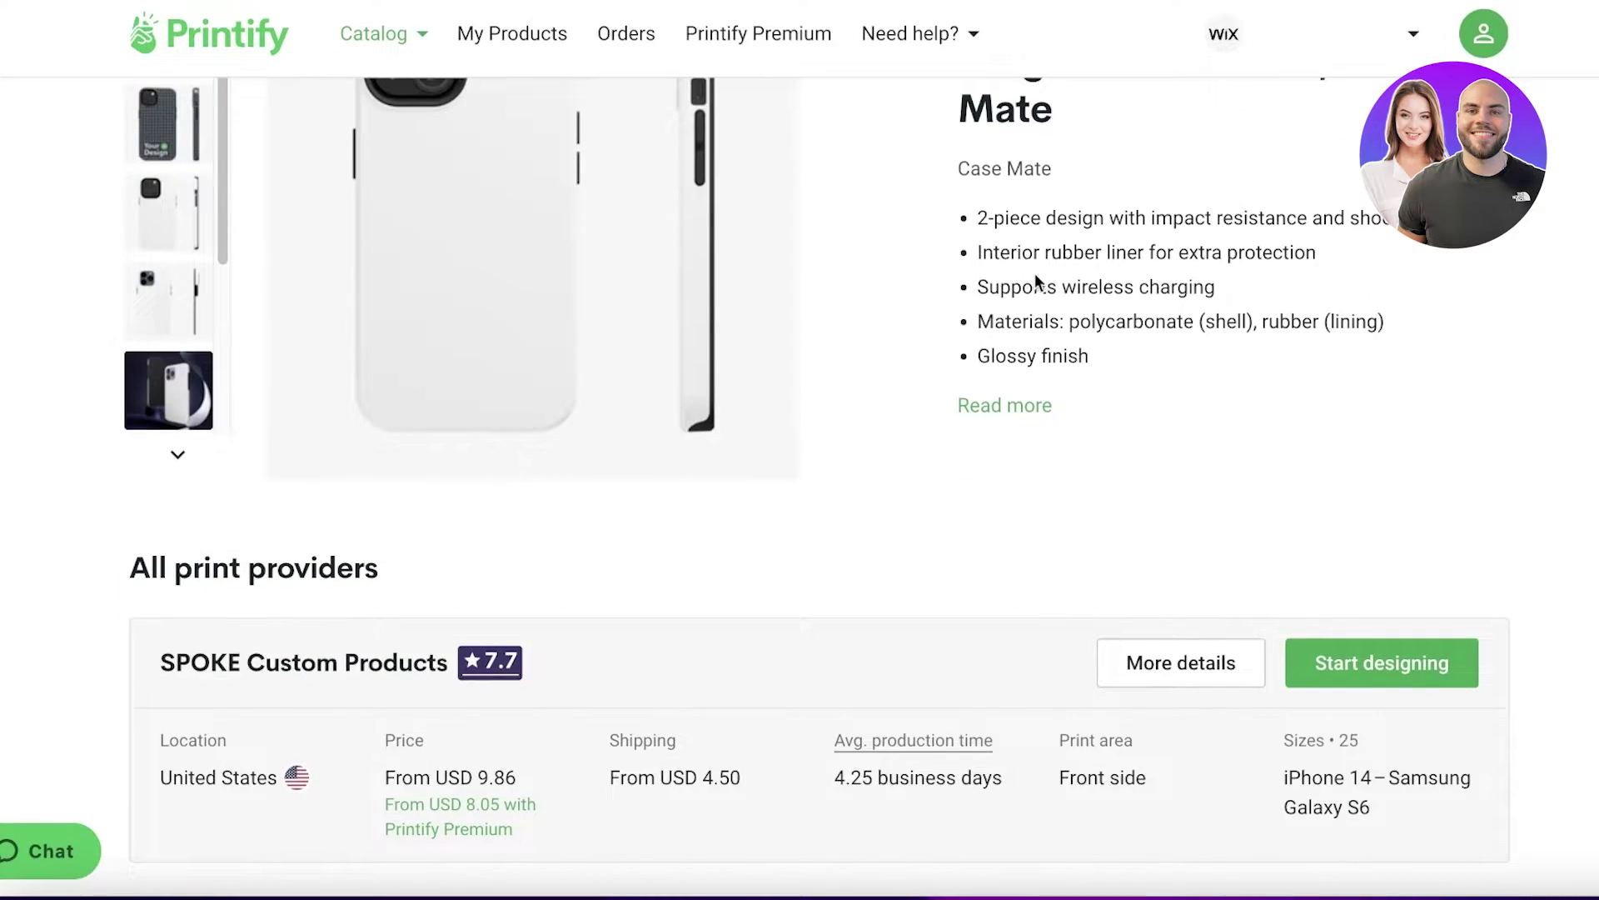
{"action": "left_click", "coordinate": [1393, 673]}
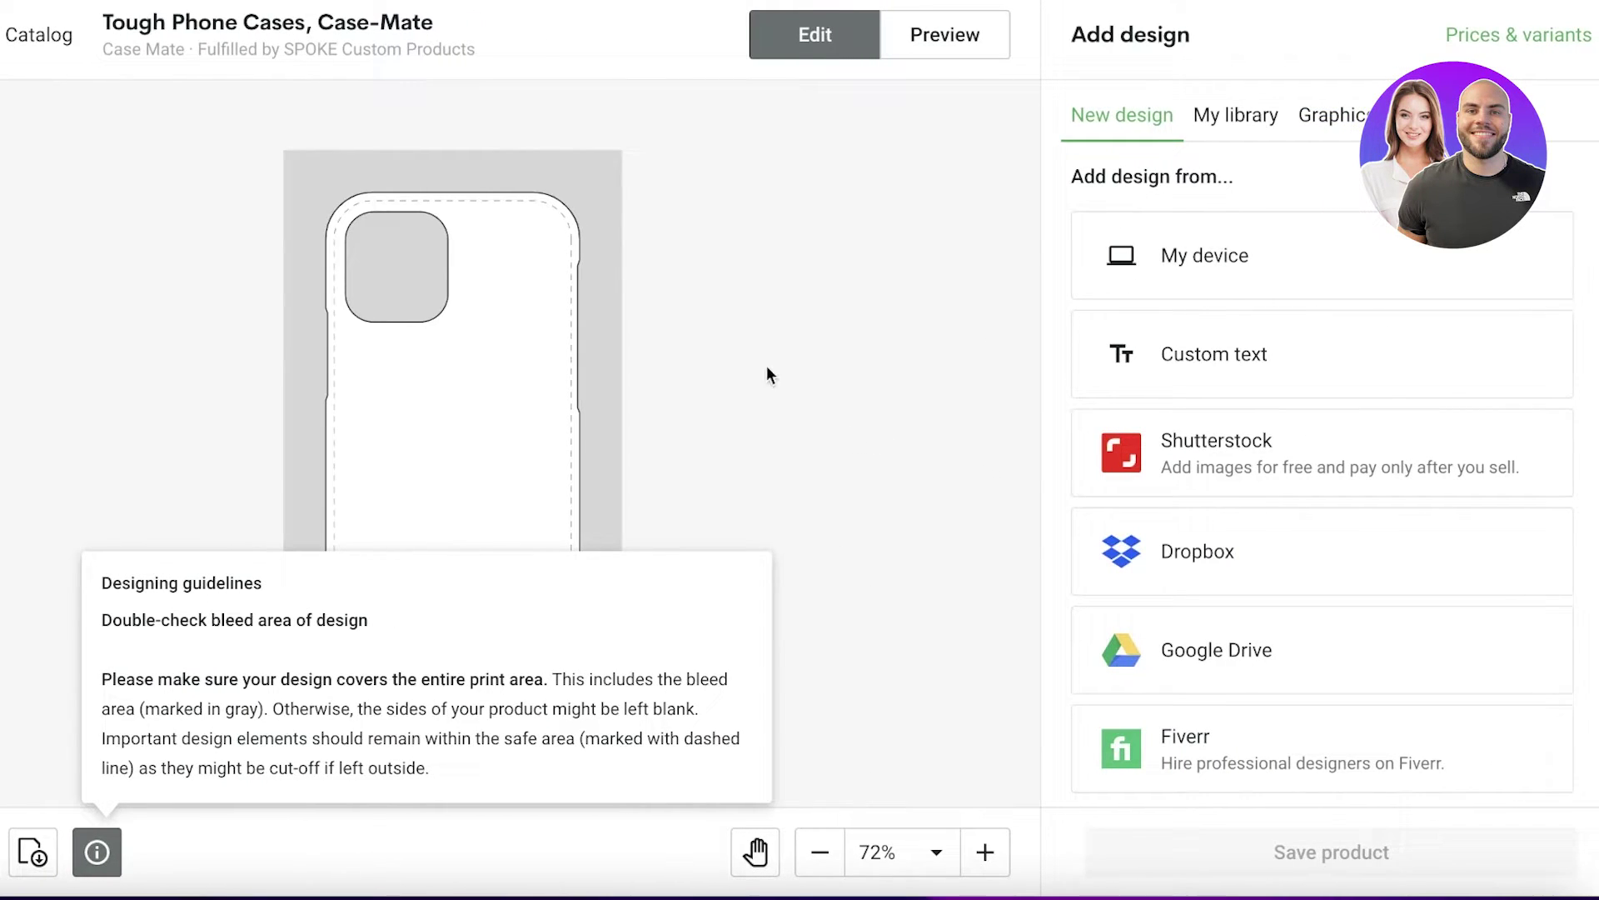
- Dismiss the designing guidelines and open the library of free graphics
{"action": "left_click", "coordinate": [709, 541]}
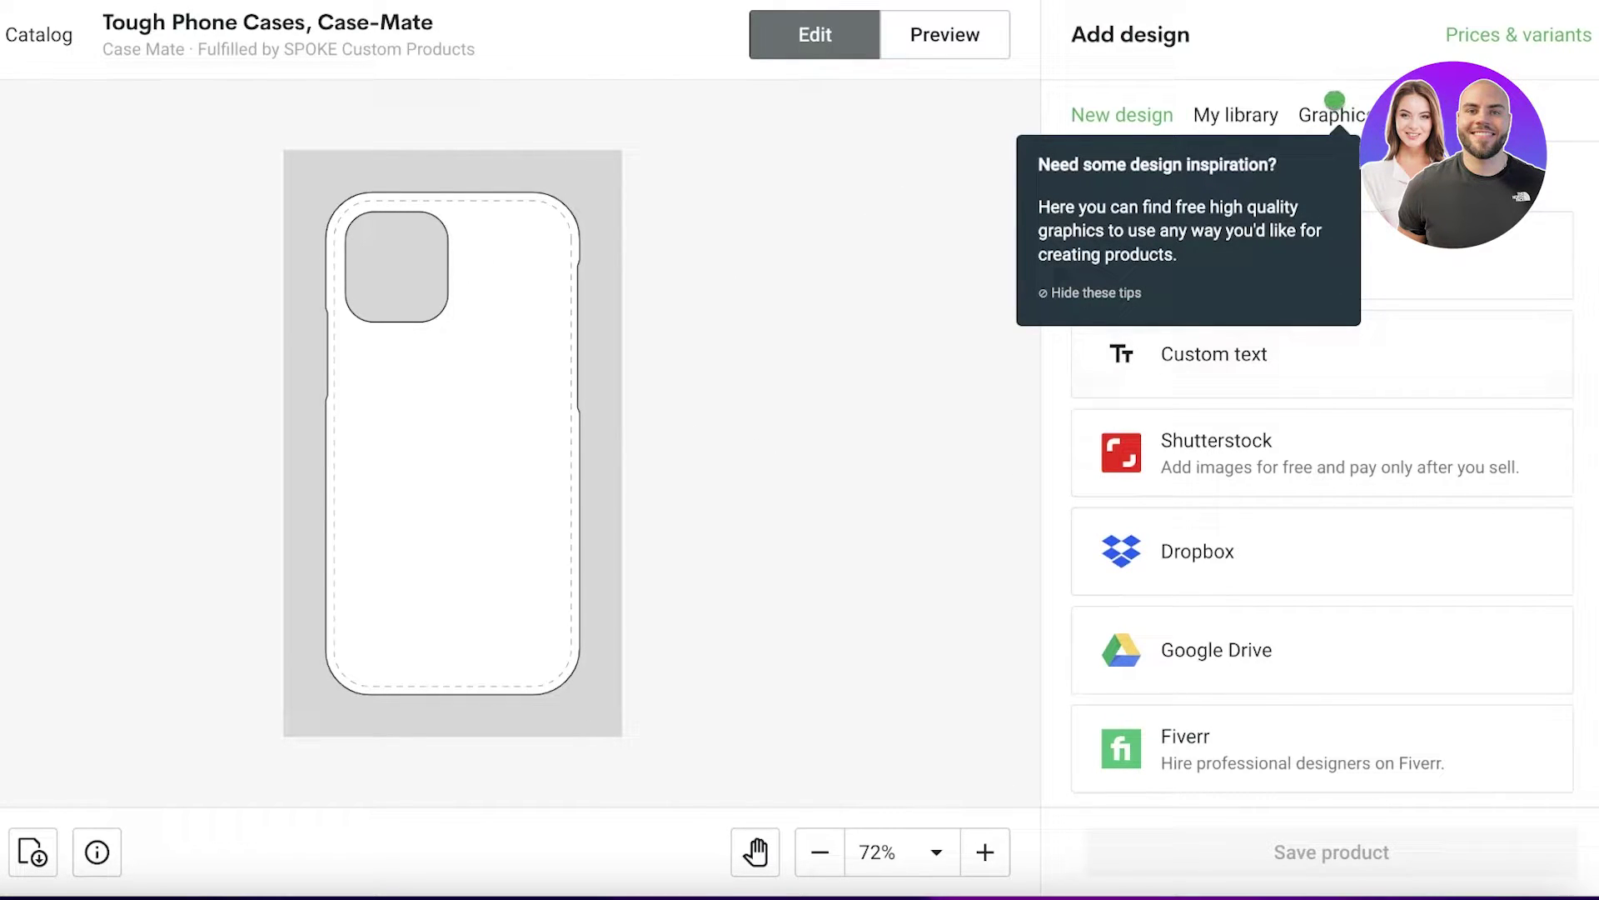
{"action": "scroll", "coordinate": [1357, 368], "scroll_direction": "down", "scroll_amount": 1}
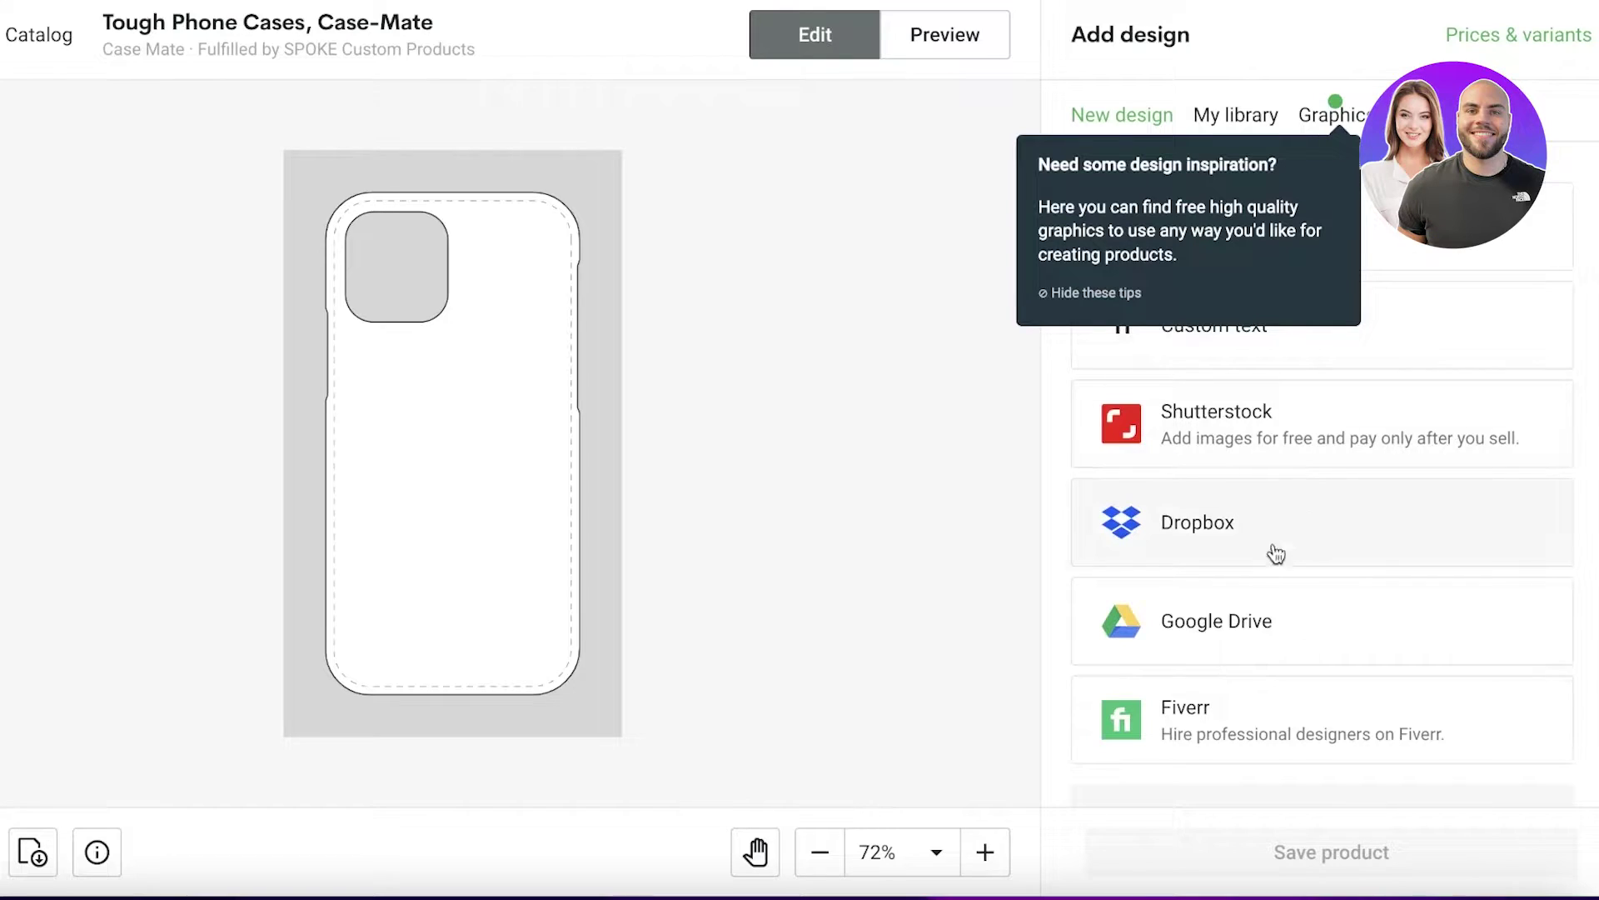
{"action": "scroll", "coordinate": [1278, 542], "scroll_direction": "down", "scroll_amount": 2}
{"action": "left_click", "coordinate": [1335, 101]}
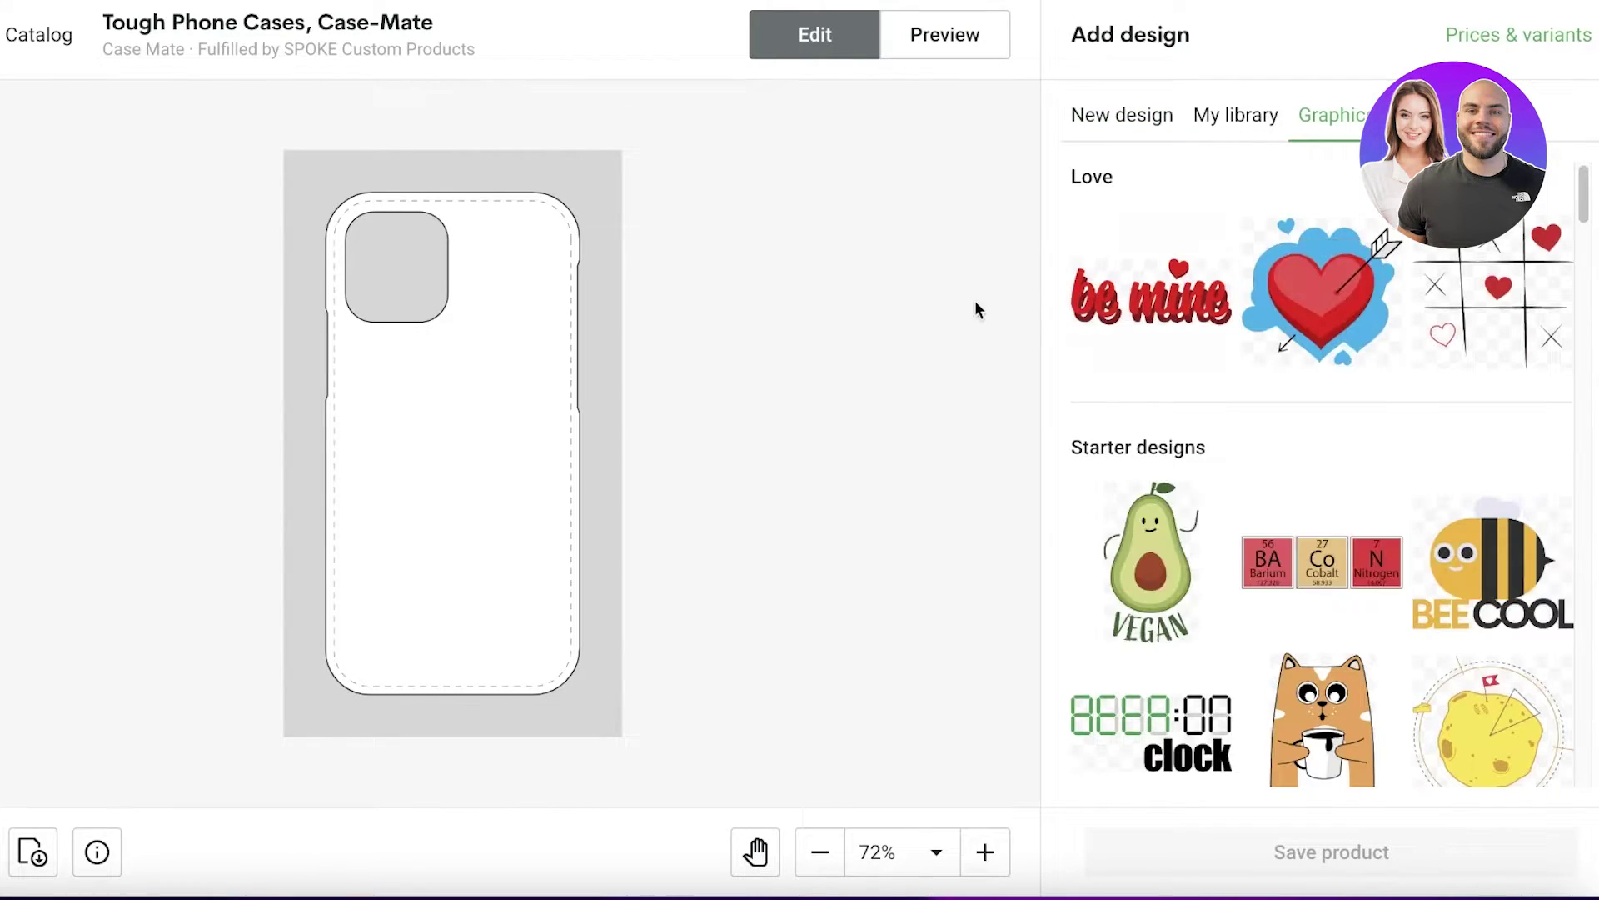
- Place the red "be mine" graphic on the phone case, shrink it to about 1.79 by 0.74 in and center it
{"action": "left_click_drag", "start_coordinate": [1175, 267], "coordinate": [492, 414]}
{"action": "left_click_drag", "start_coordinate": [1189, 275], "coordinate": [446, 439]}
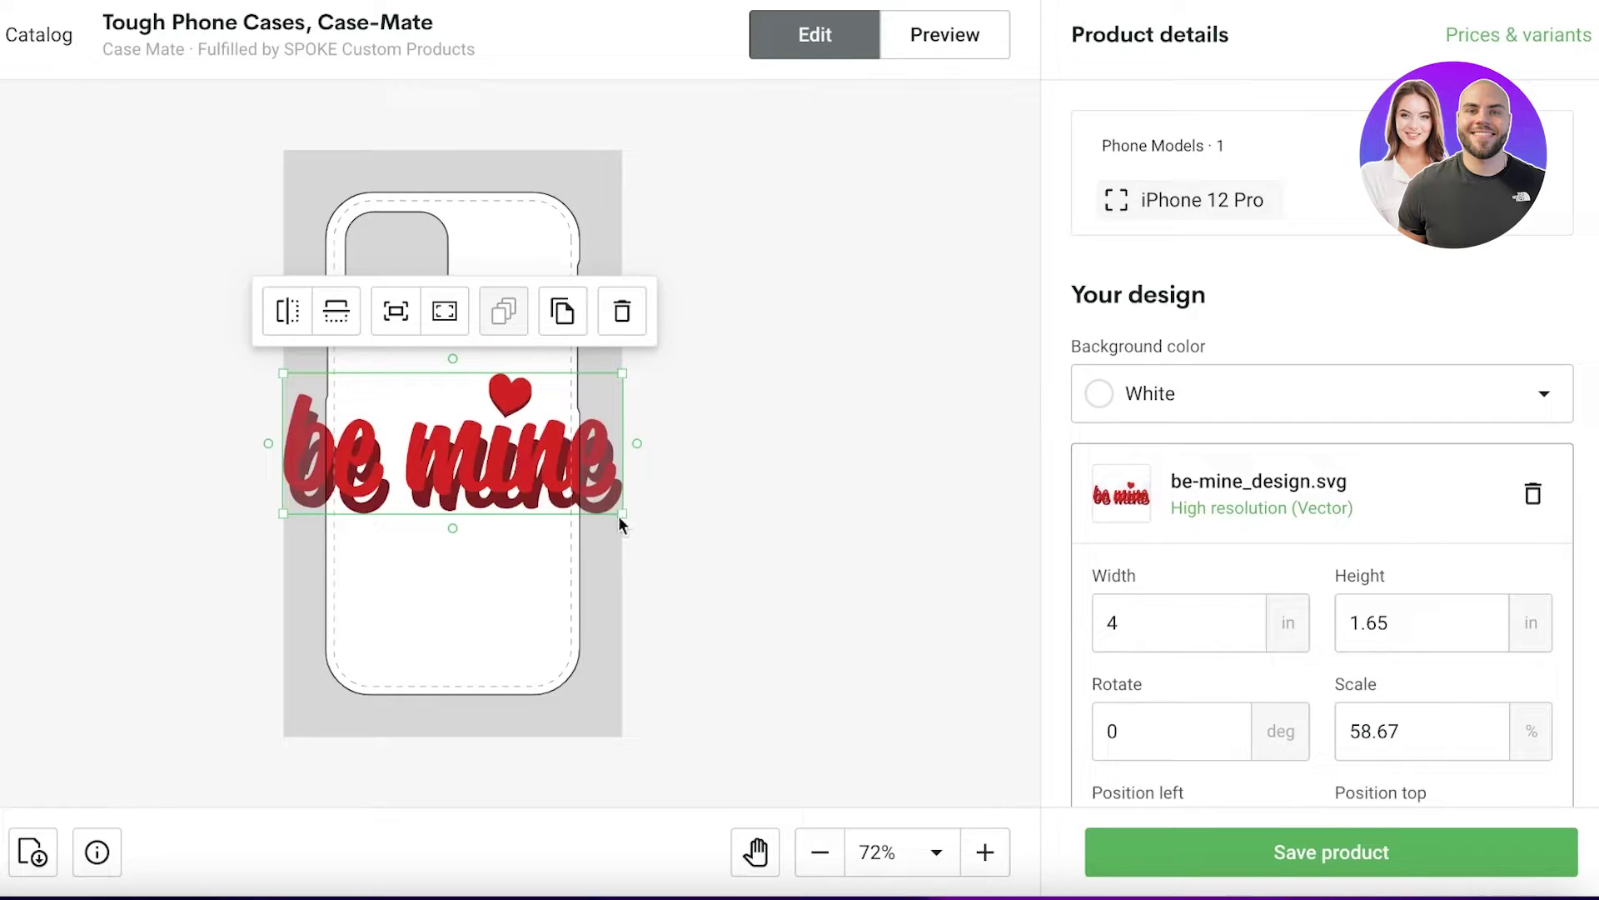
{"action": "left_click_drag", "start_coordinate": [629, 520], "coordinate": [423, 471]}
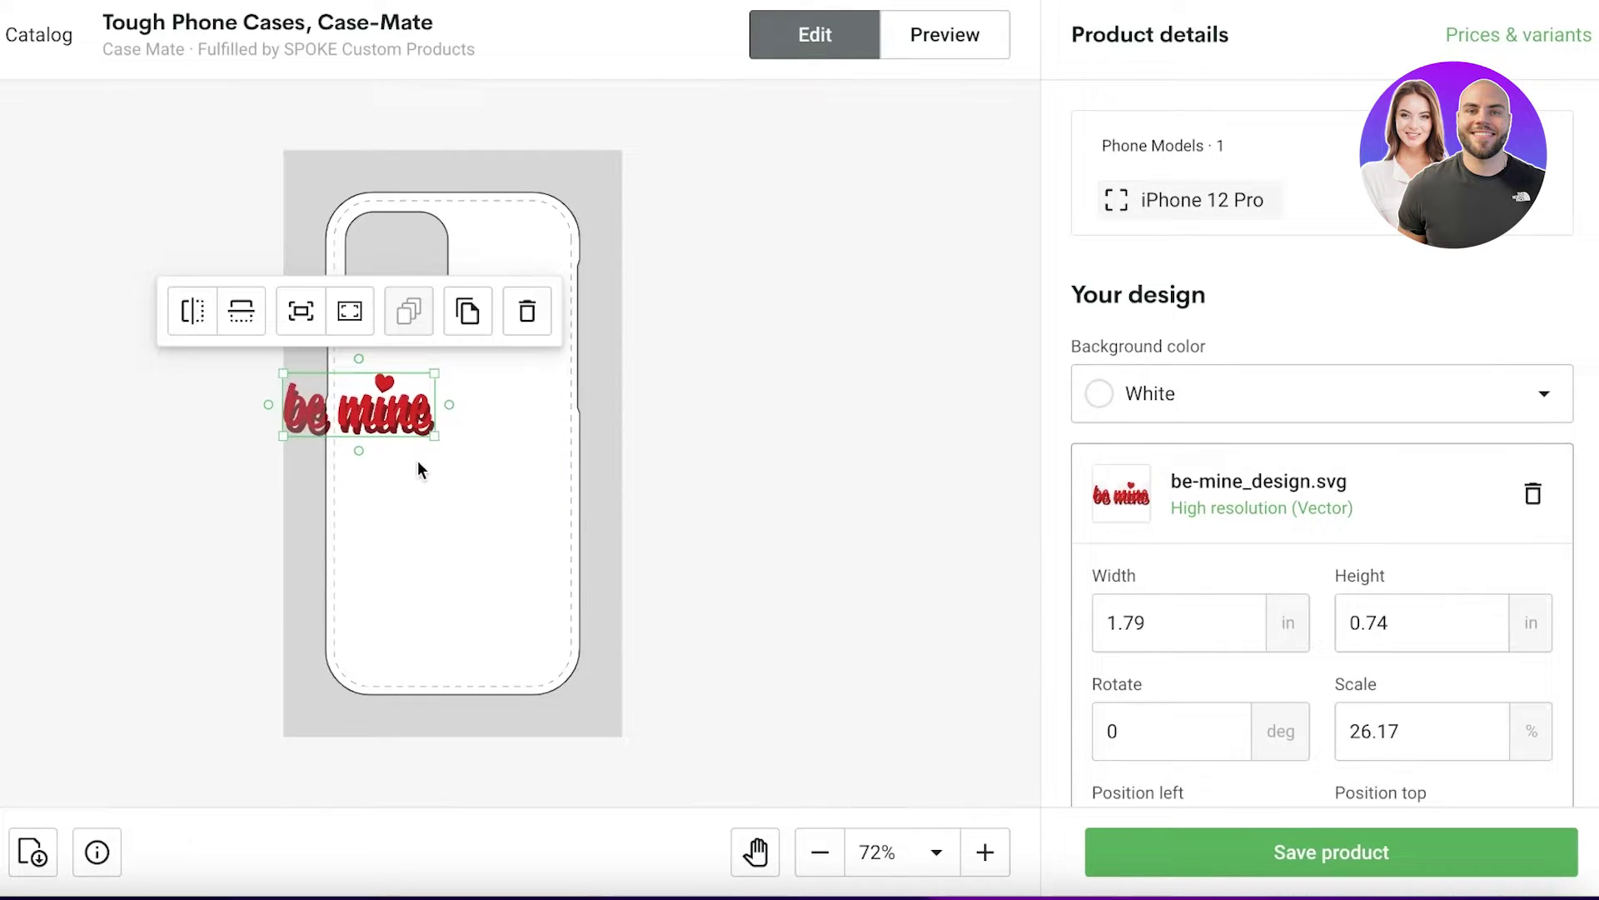
{"action": "left_click_drag", "start_coordinate": [362, 414], "coordinate": [471, 460]}
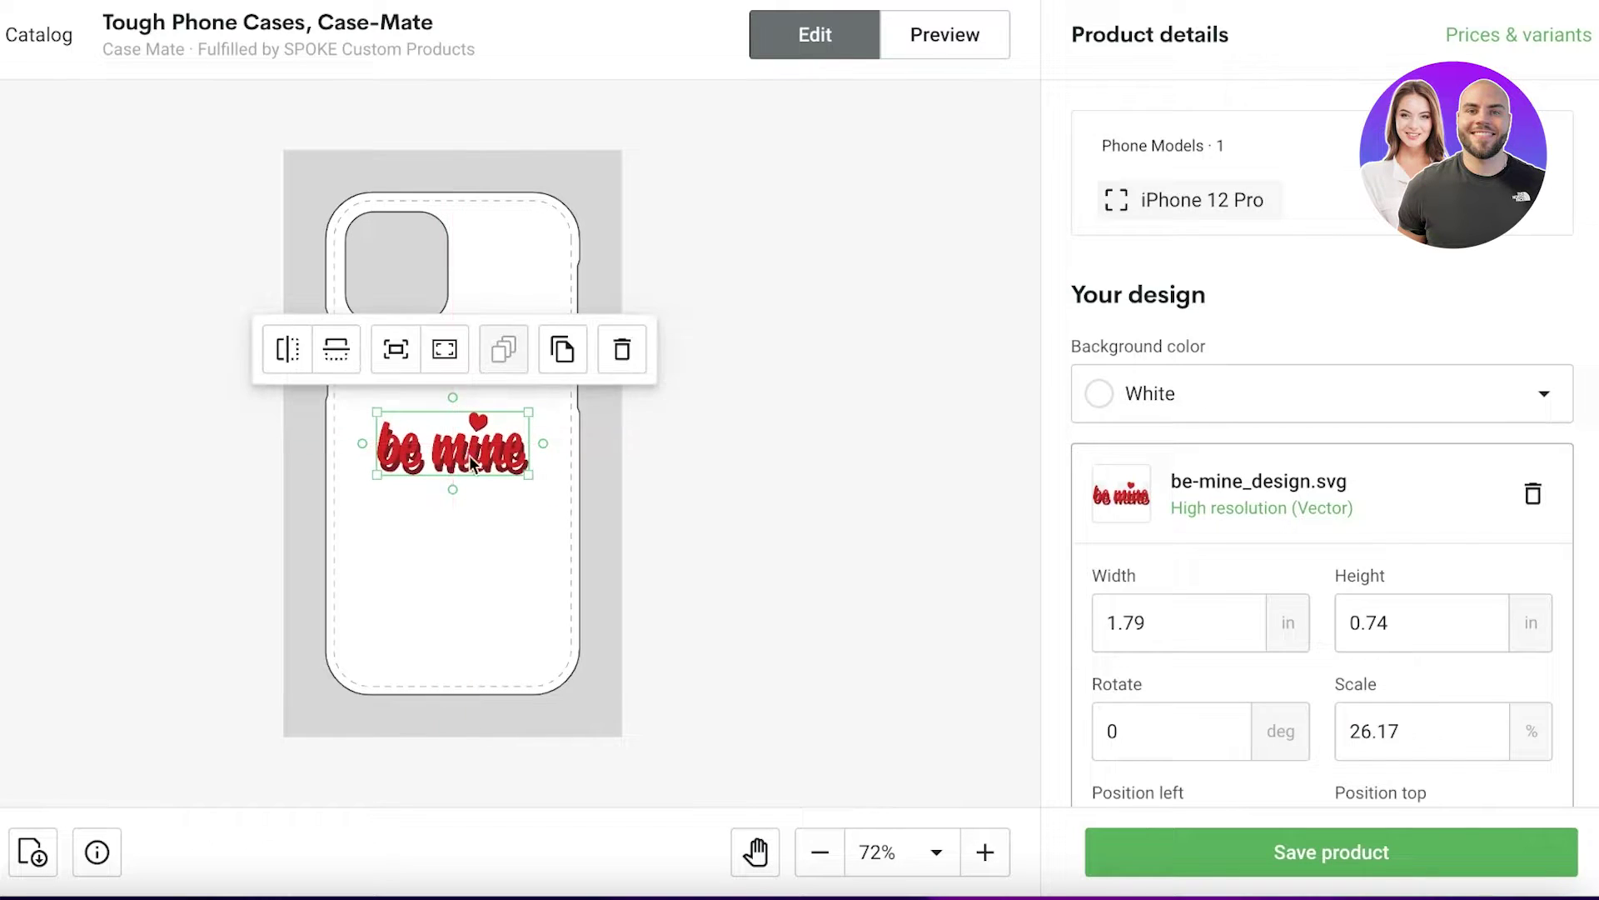
- Add the iPhone 14, 14 Pro, 14 Plus, 14 Pro Max, 13, 13 Mini and 13 Pro to the product's phone models
{"action": "left_click", "coordinate": [1187, 397]}
{"action": "left_click", "coordinate": [1214, 353]}
{"action": "left_click", "coordinate": [1191, 200]}
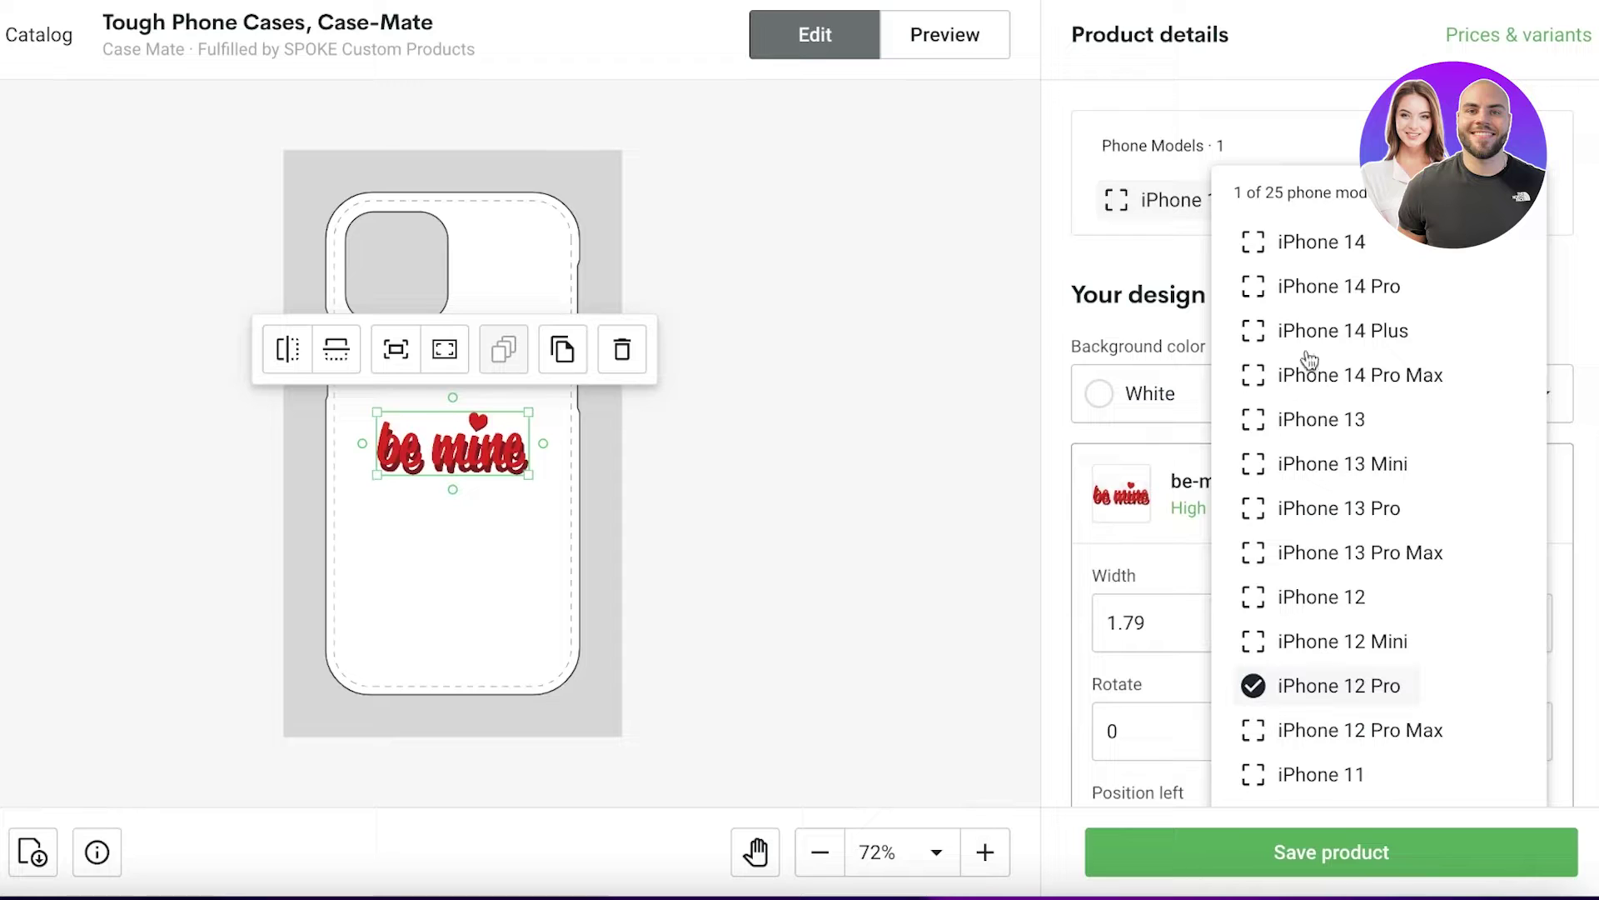
{"action": "left_click", "coordinate": [1287, 254]}
{"action": "left_click", "coordinate": [1283, 288]}
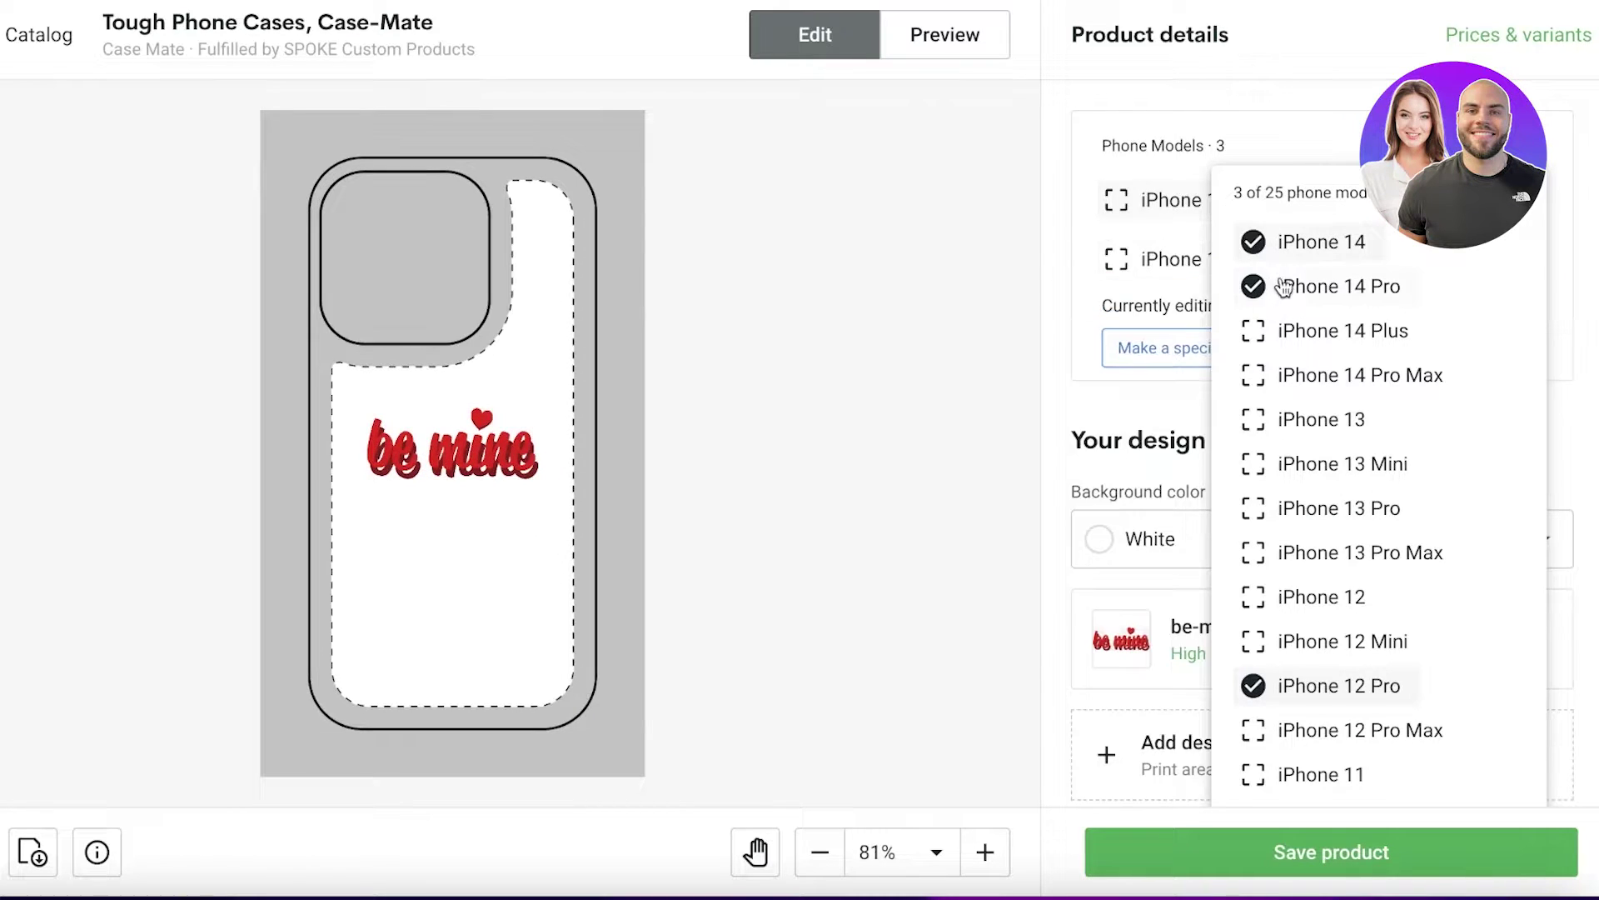
{"action": "left_click", "coordinate": [1299, 333]}
{"action": "left_click", "coordinate": [1305, 376]}
{"action": "left_click", "coordinate": [1311, 463]}
{"action": "left_click", "coordinate": [1320, 504]}
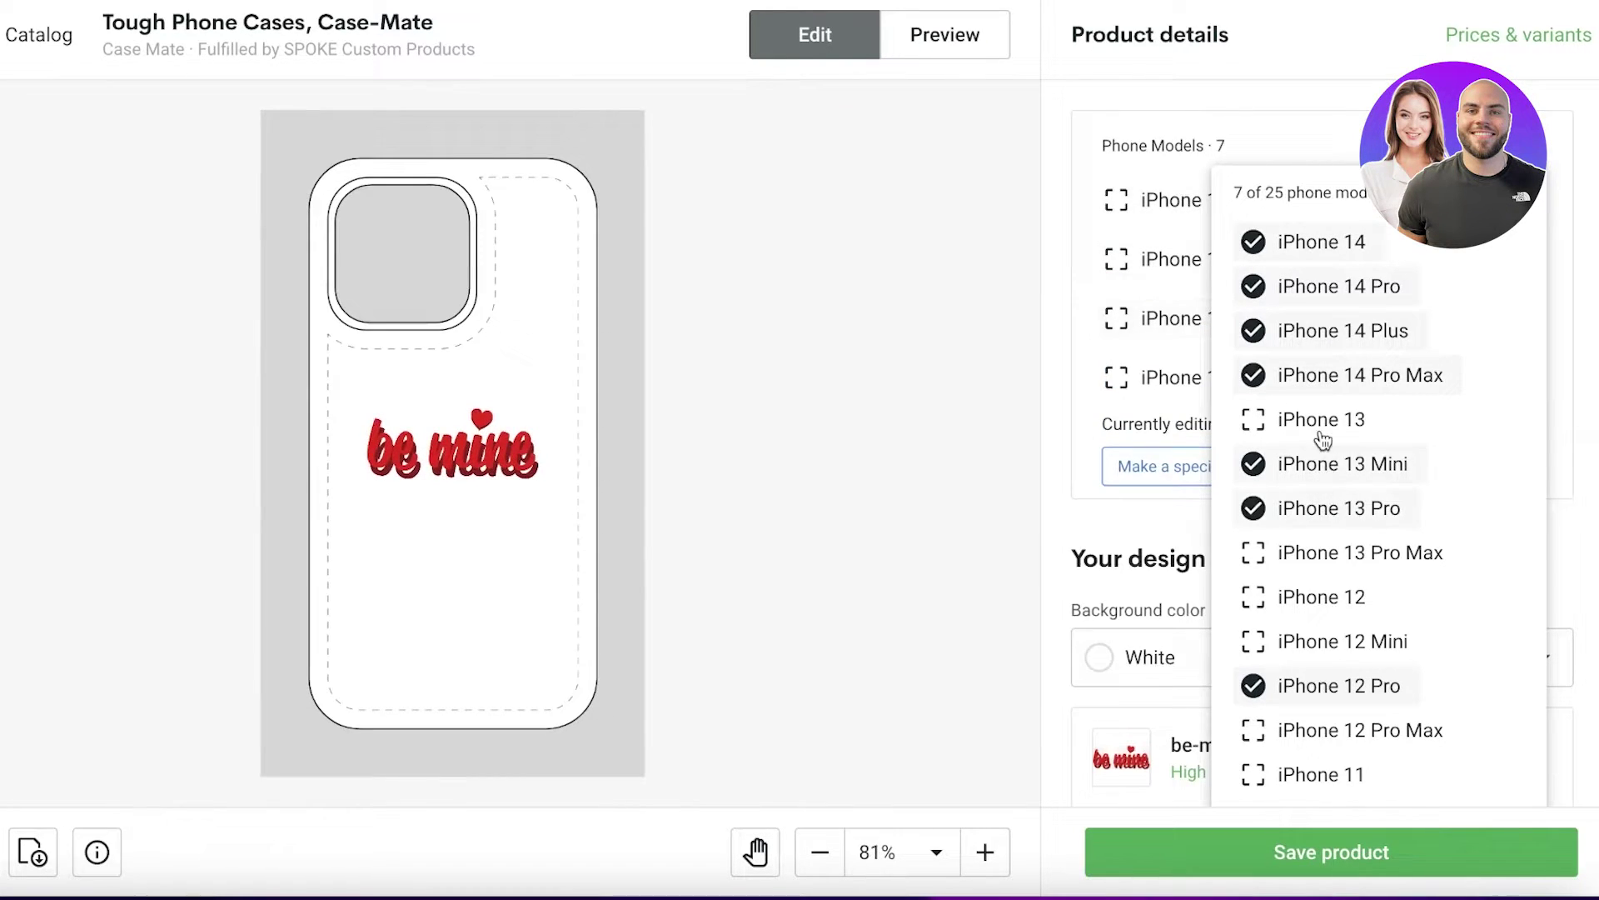
{"action": "left_click", "coordinate": [1323, 421]}
{"action": "left_click", "coordinate": [1317, 510]}
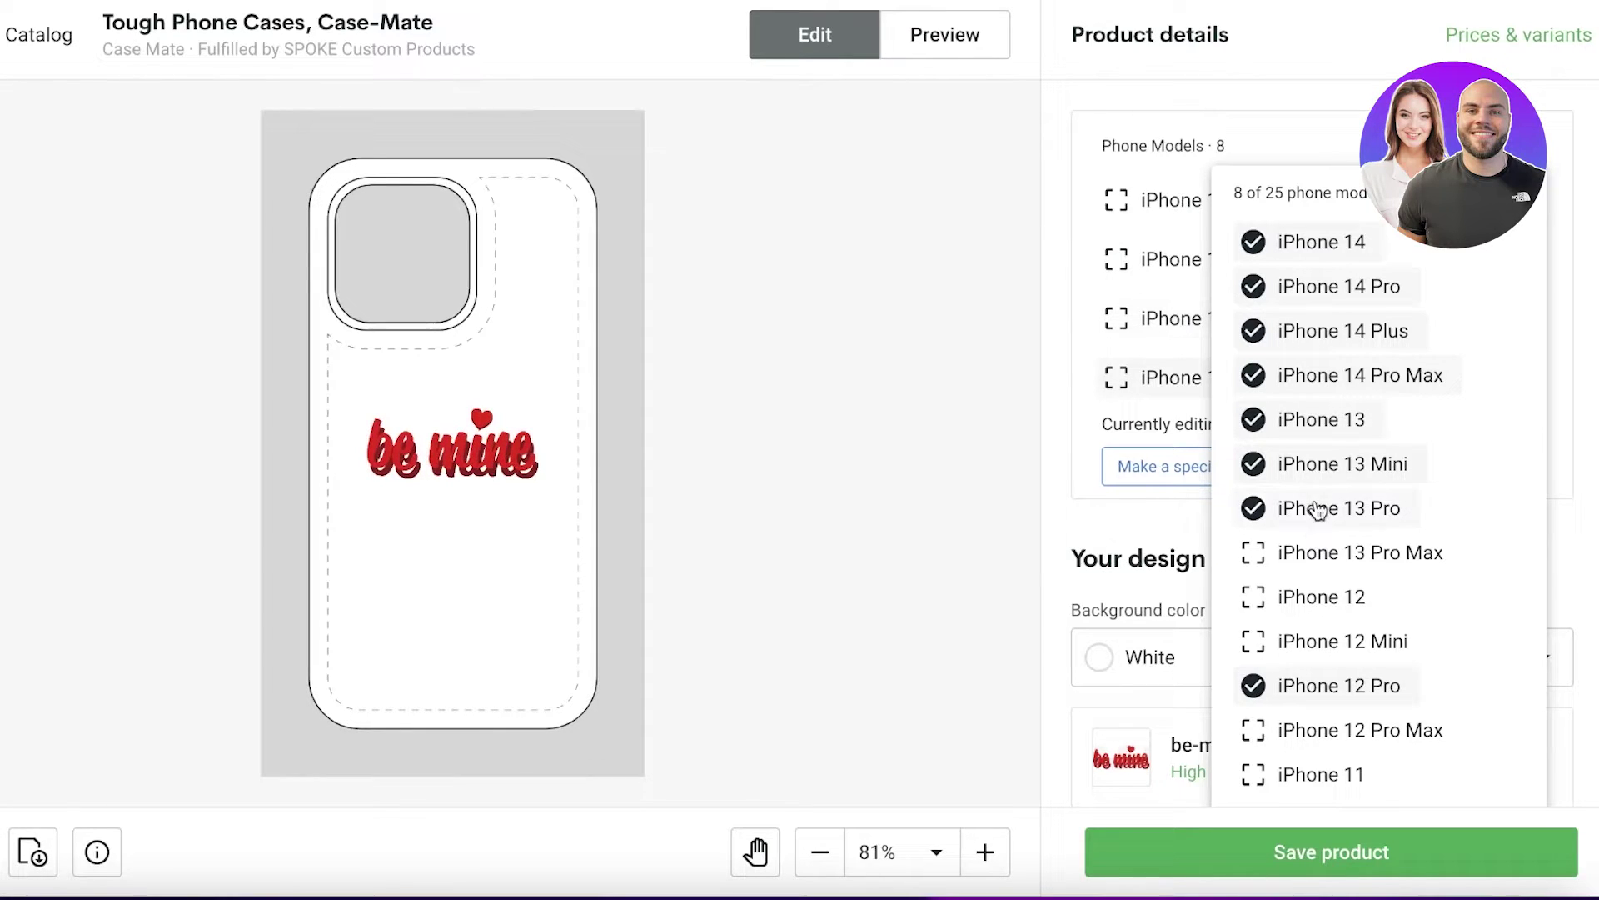
- Deselect all of the chosen phone models for the phone case, including the iPhone 12 Pro
{"action": "left_click", "coordinate": [1311, 463]}
{"action": "left_click", "coordinate": [1314, 419]}
{"action": "left_click", "coordinate": [1314, 377]}
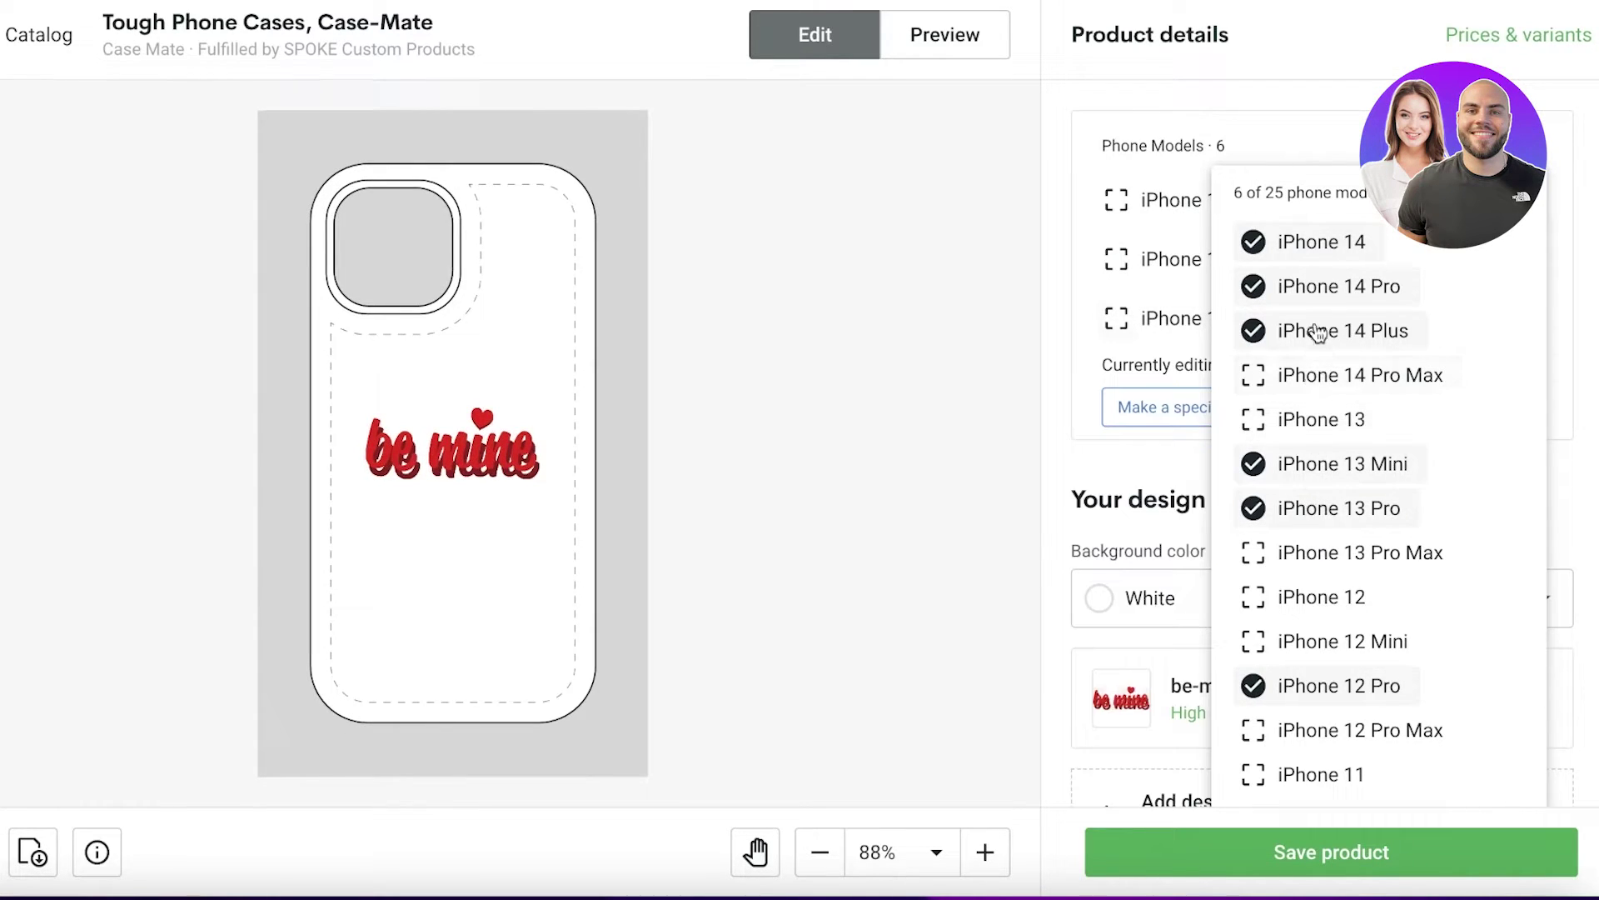
{"action": "left_click", "coordinate": [1327, 288]}
{"action": "left_click", "coordinate": [1317, 245]}
{"action": "left_click", "coordinate": [1328, 471]}
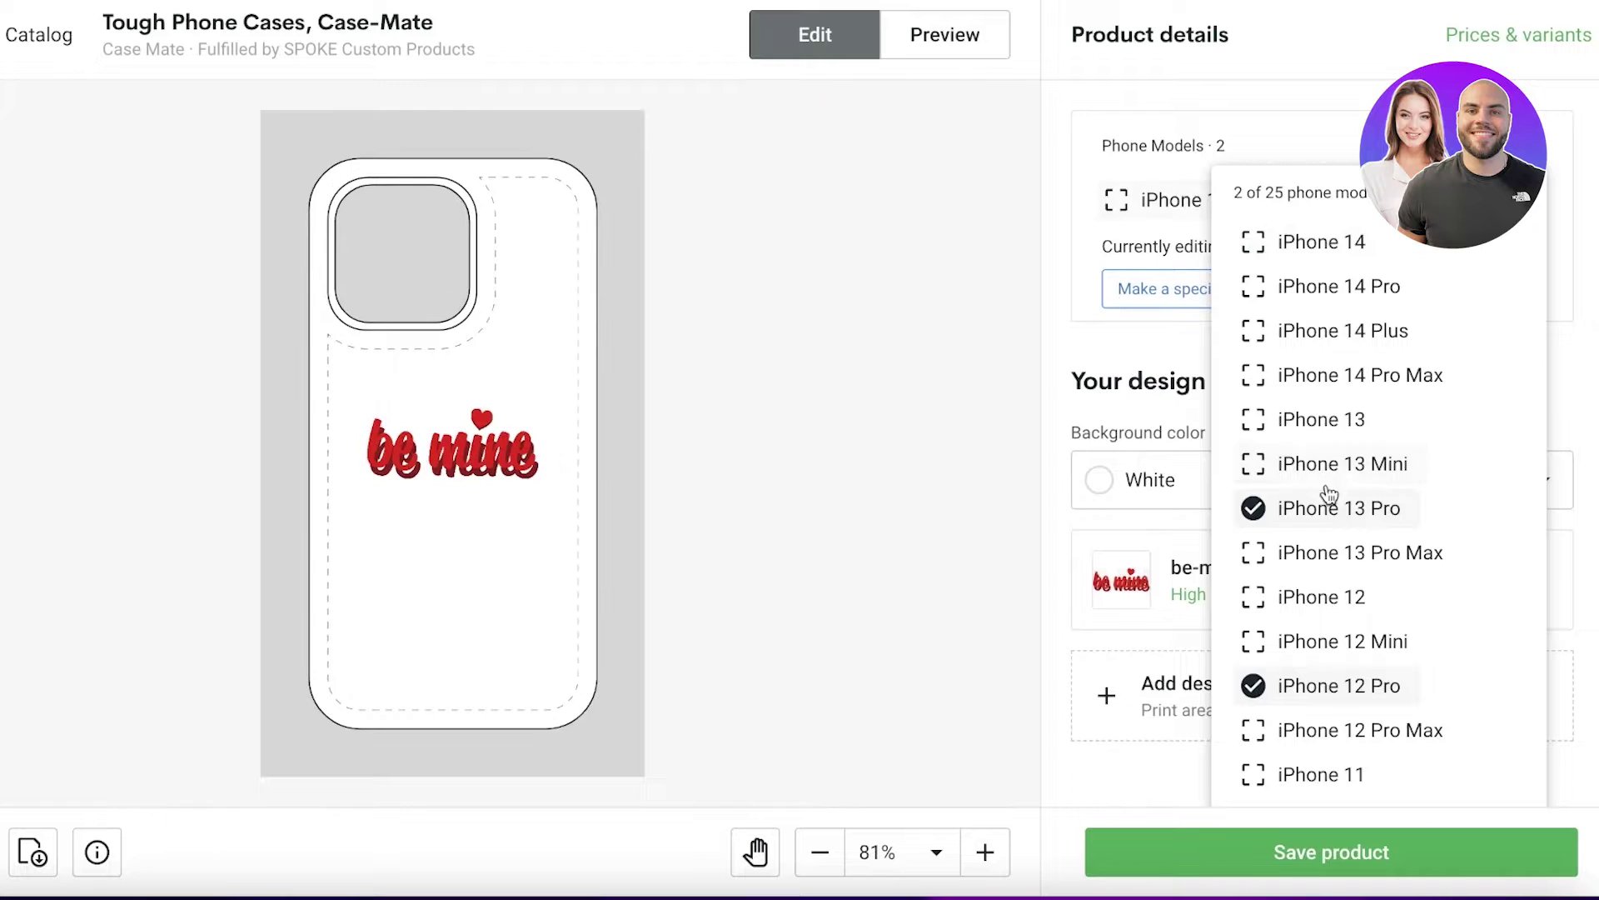
{"action": "left_click", "coordinate": [1325, 518]}
{"action": "left_click", "coordinate": [738, 461]}
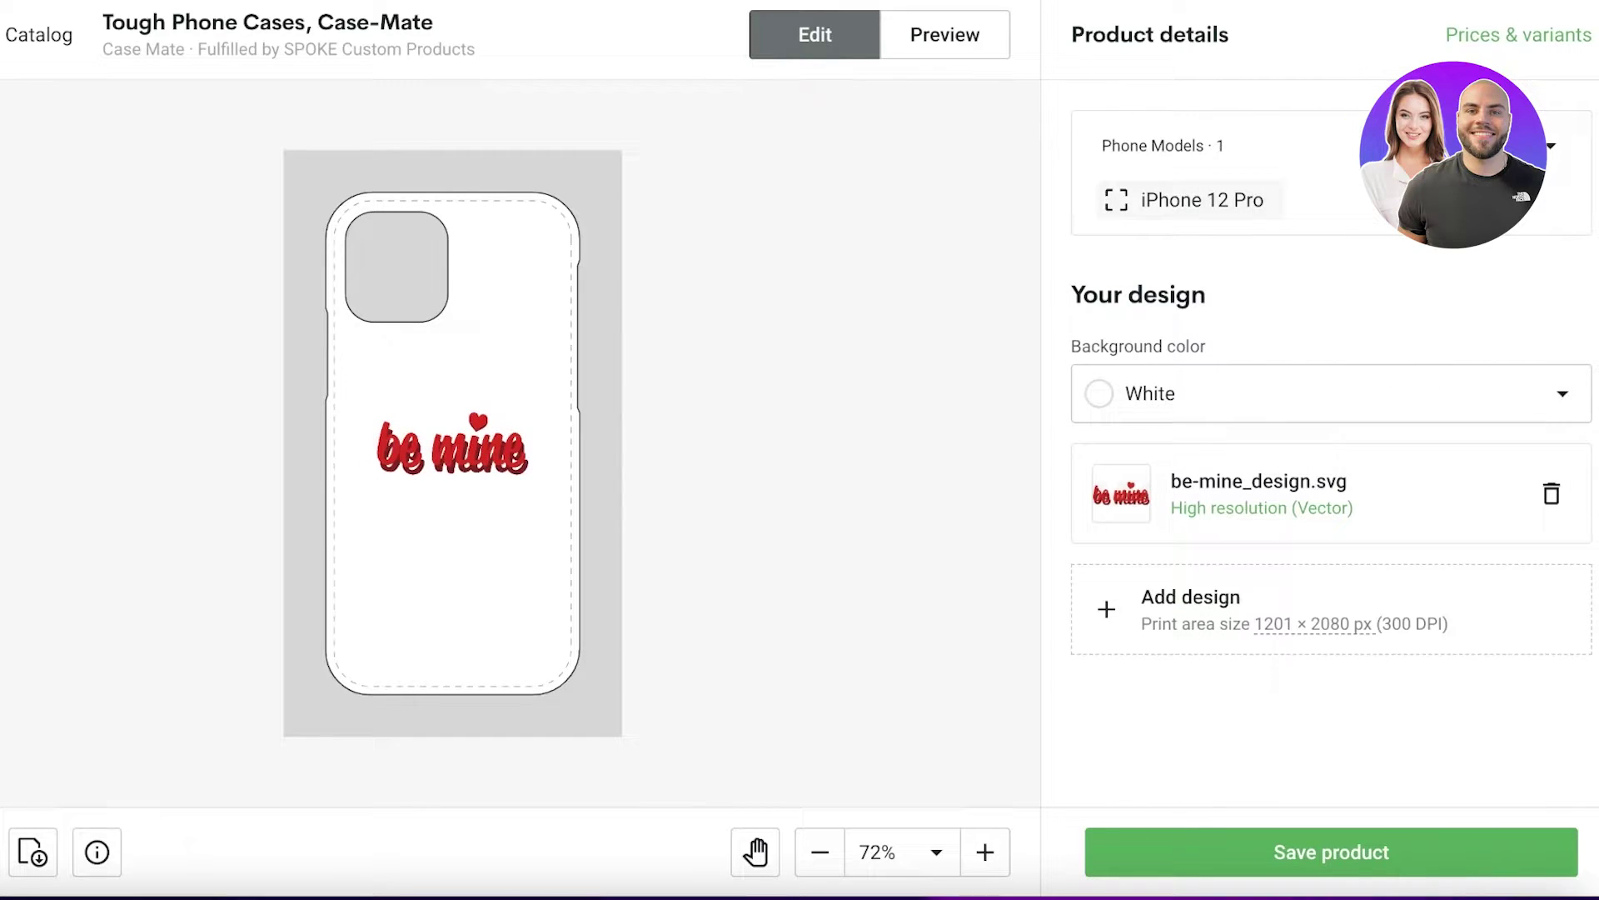
{"action": "left_click", "coordinate": [1551, 145]}
{"action": "left_click", "coordinate": [1312, 706]}
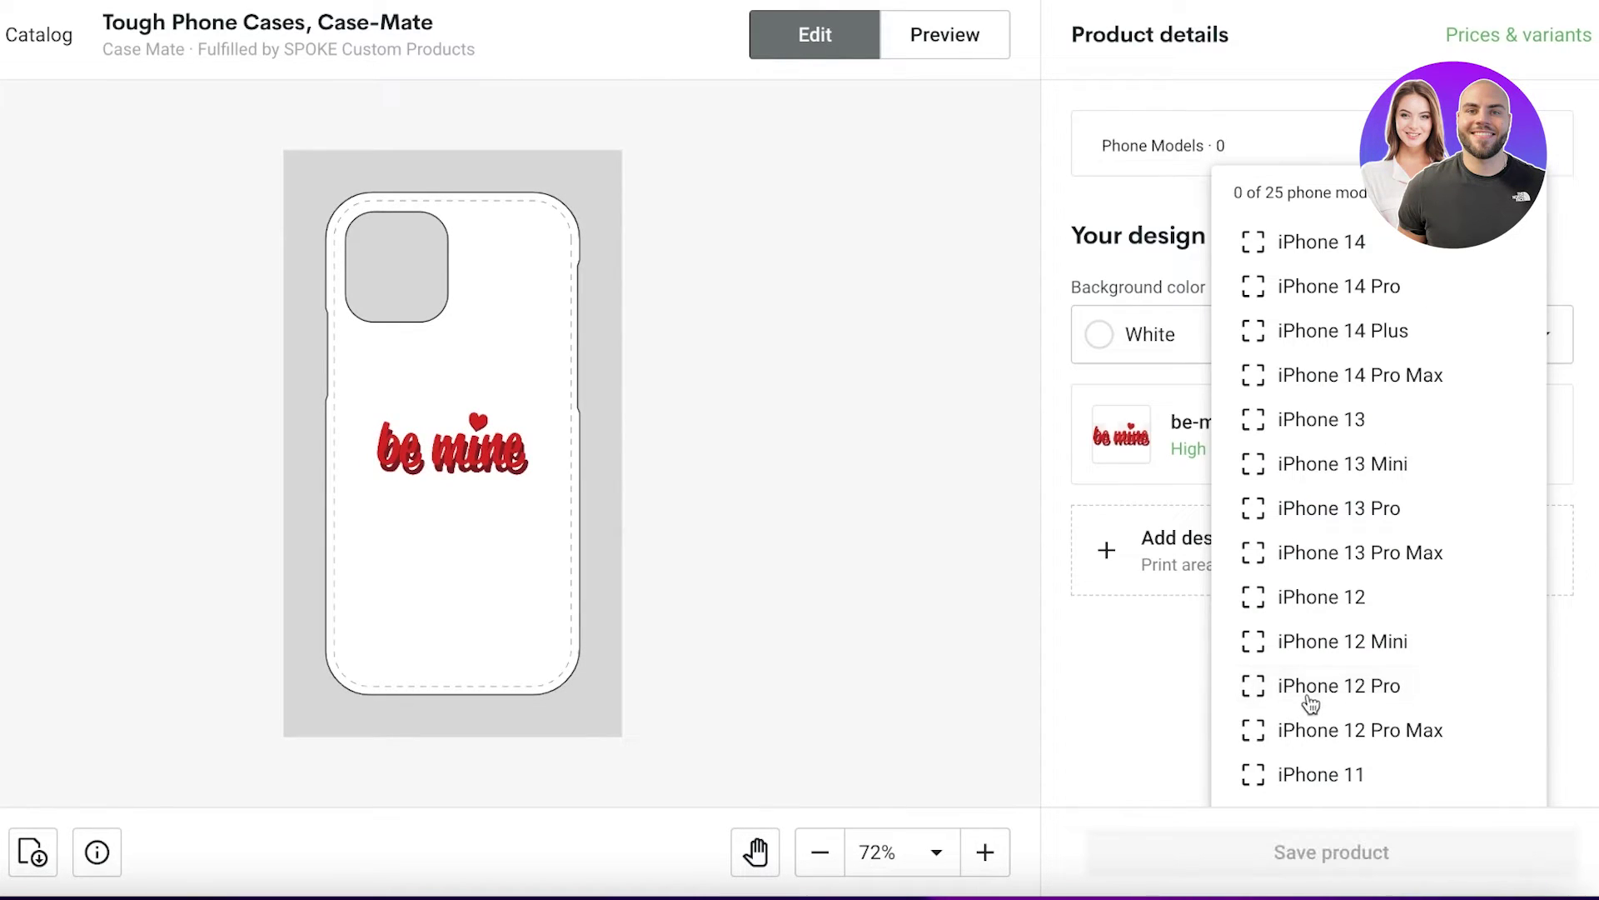
- Make iPhone 14 the only phone model selected for the product
{"action": "left_click", "coordinate": [1289, 286]}
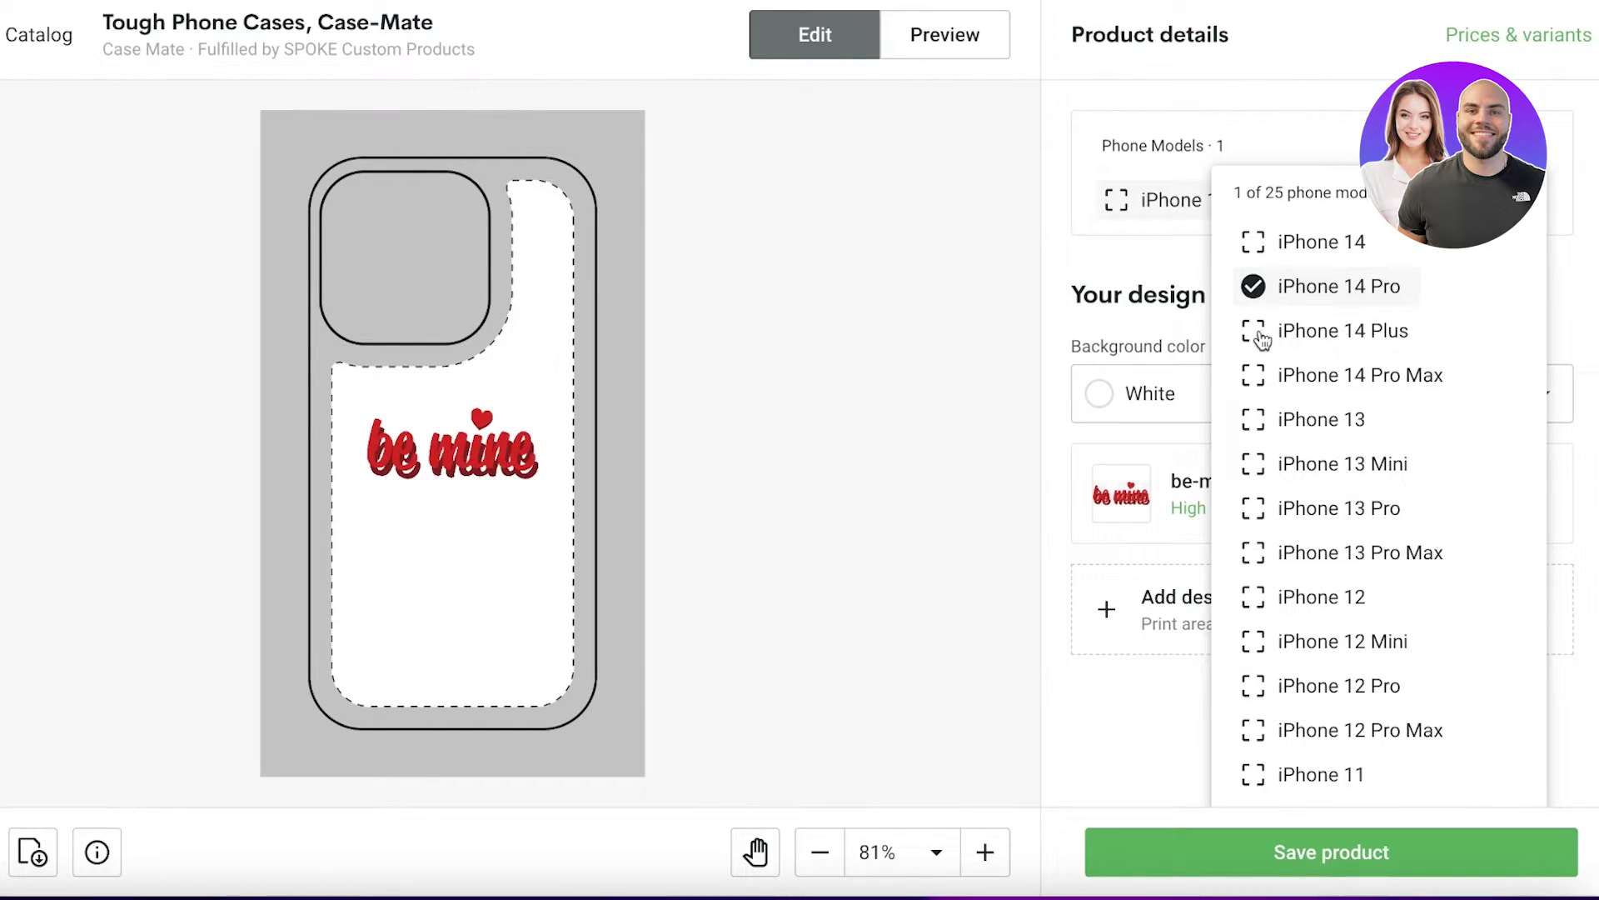
{"action": "left_click", "coordinate": [1275, 248]}
{"action": "left_click", "coordinate": [1256, 283]}
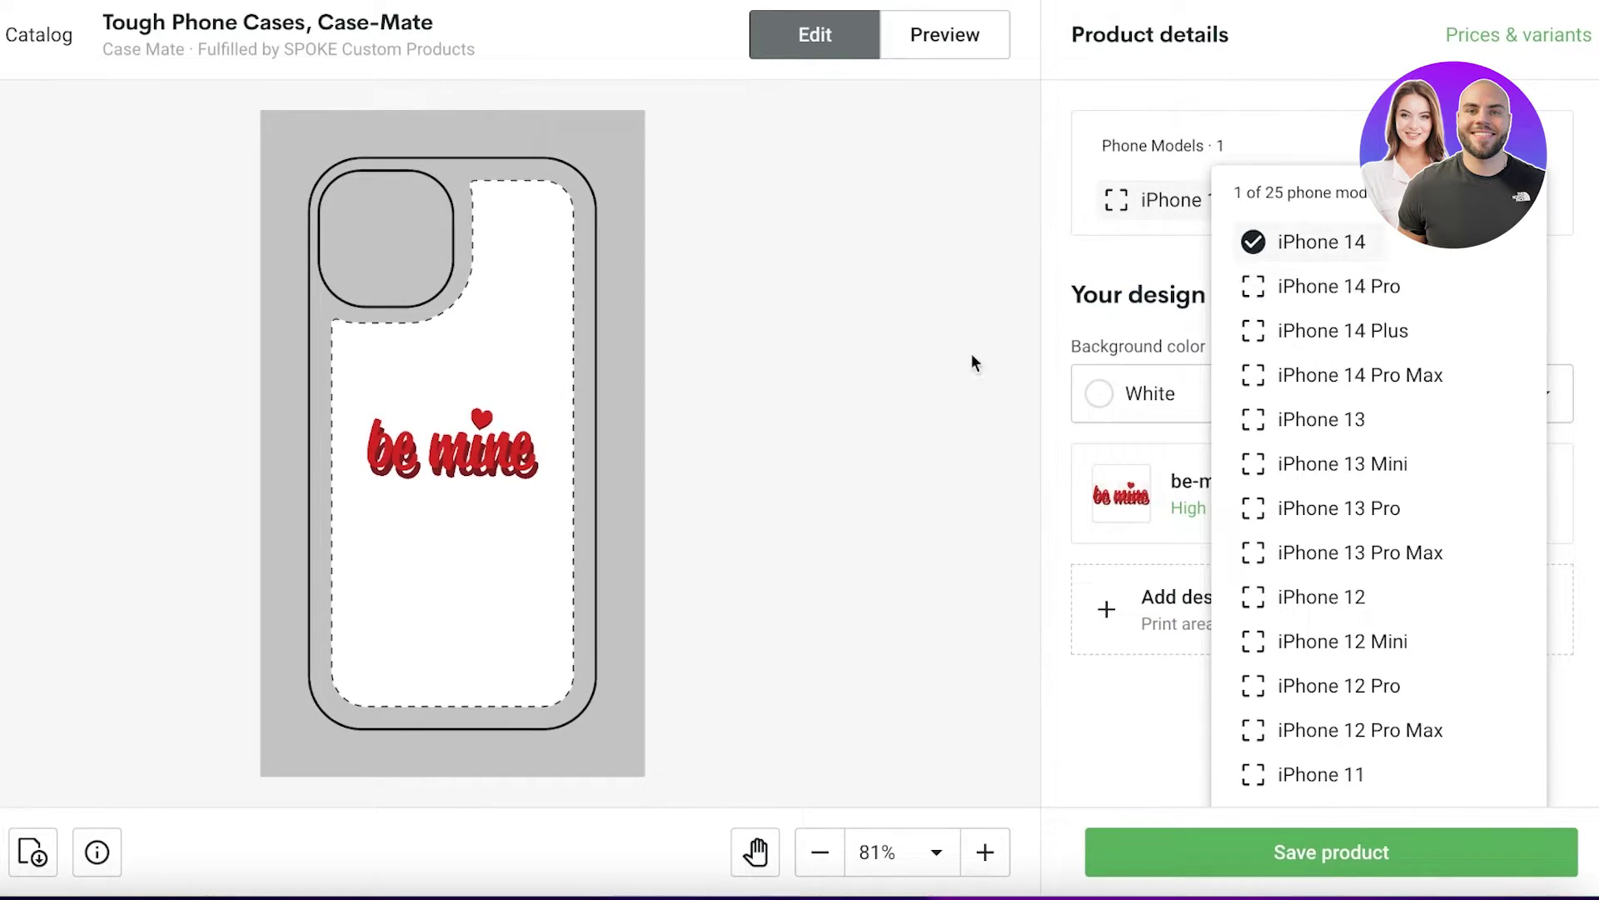
{"action": "left_click", "coordinate": [1017, 350]}
- Move the "be mine" graphic slightly lower on the case, keep the white background and save the product
{"action": "left_click", "coordinate": [446, 487]}
{"action": "left_click_drag", "start_coordinate": [445, 487], "coordinate": [445, 502]}
{"action": "left_click", "coordinate": [581, 472]}
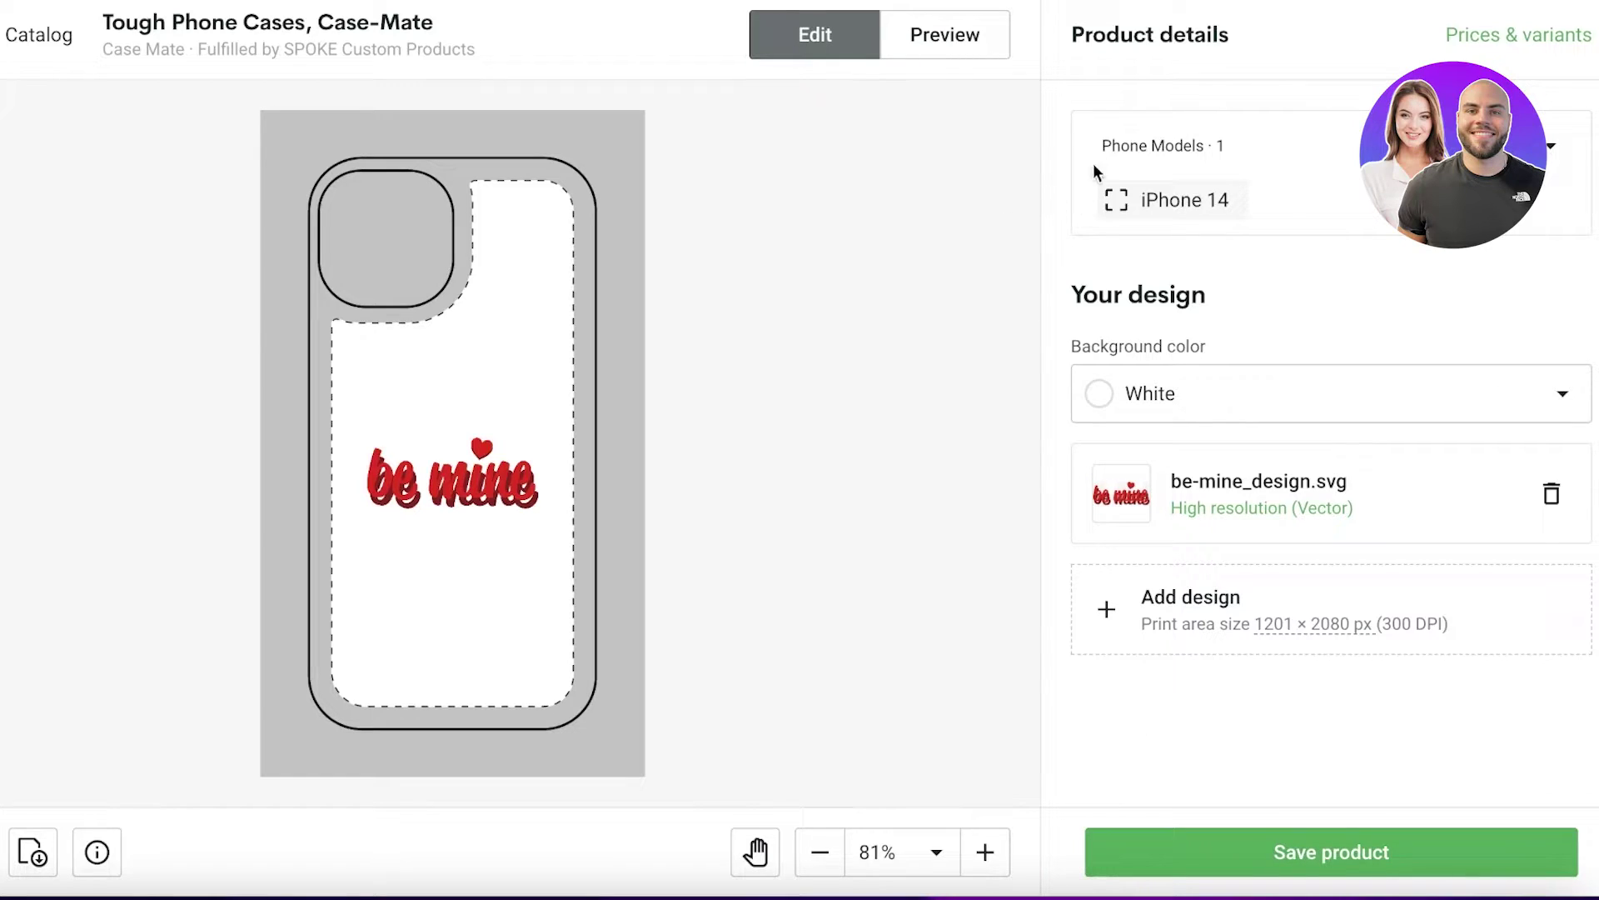
{"action": "left_click", "coordinate": [1233, 392]}
{"action": "left_click", "coordinate": [1241, 393]}
{"action": "left_click", "coordinate": [1267, 853]}
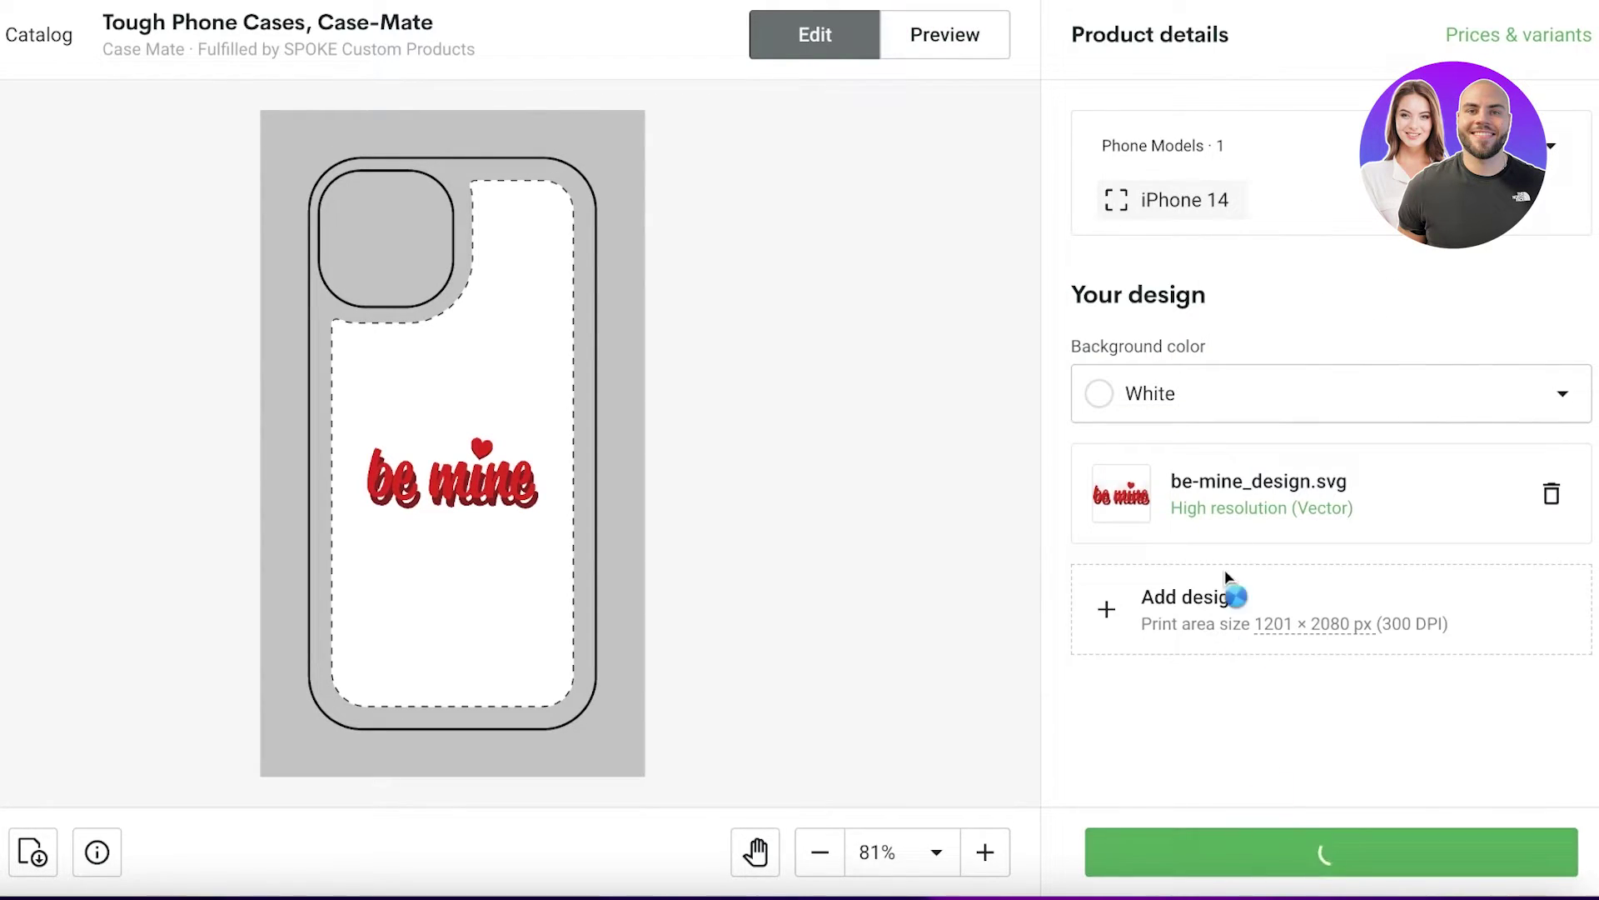
- Review the saved phone case's mockup views, title image and product description
{"action": "scroll", "coordinate": [1174, 250], "scroll_direction": "down", "scroll_amount": 3}
{"action": "scroll", "coordinate": [1162, 317], "scroll_direction": "up", "scroll_amount": 3}
{"action": "scroll", "coordinate": [1002, 323], "scroll_direction": "down", "scroll_amount": 1}
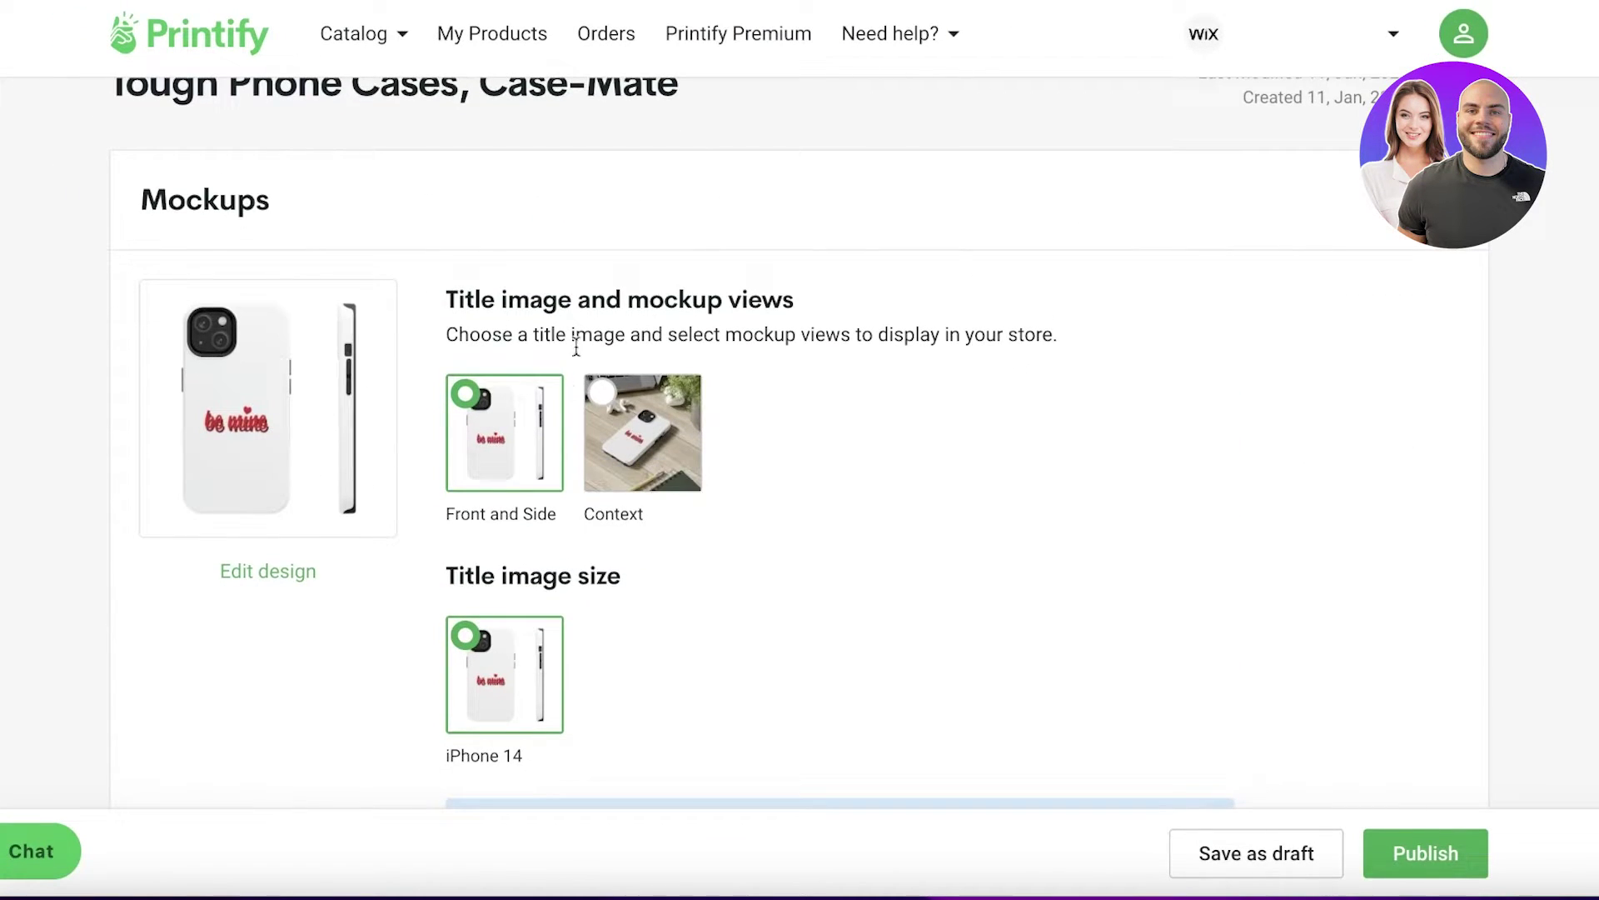
{"action": "scroll", "coordinate": [335, 416], "scroll_direction": "down", "scroll_amount": 3}
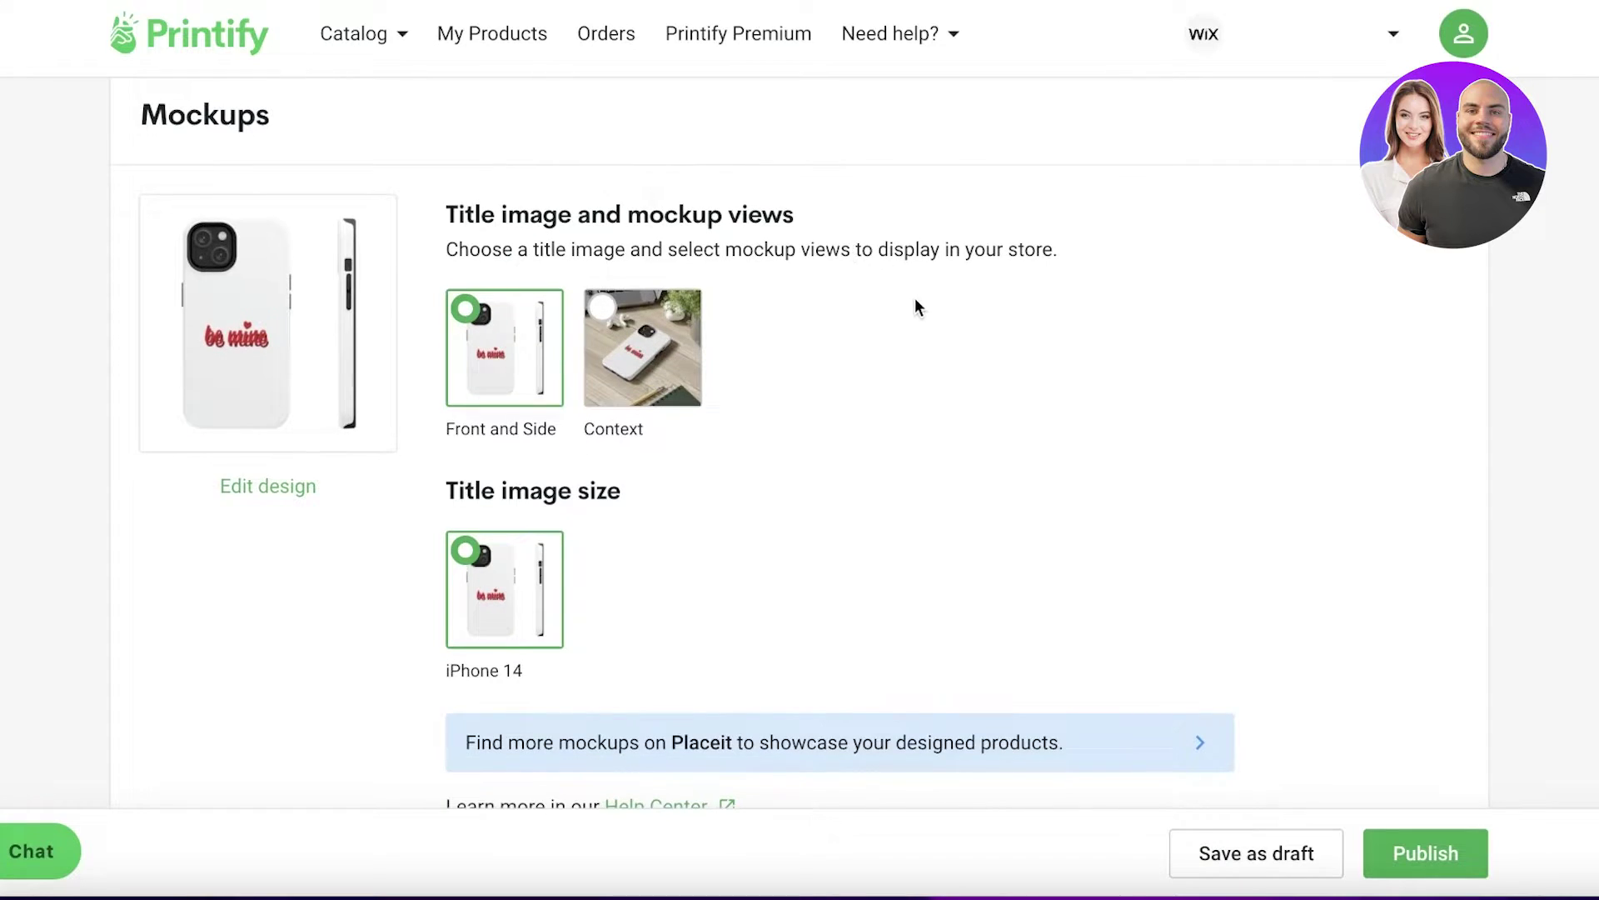
{"action": "scroll", "coordinate": [391, 243], "scroll_direction": "down", "scroll_amount": 12}
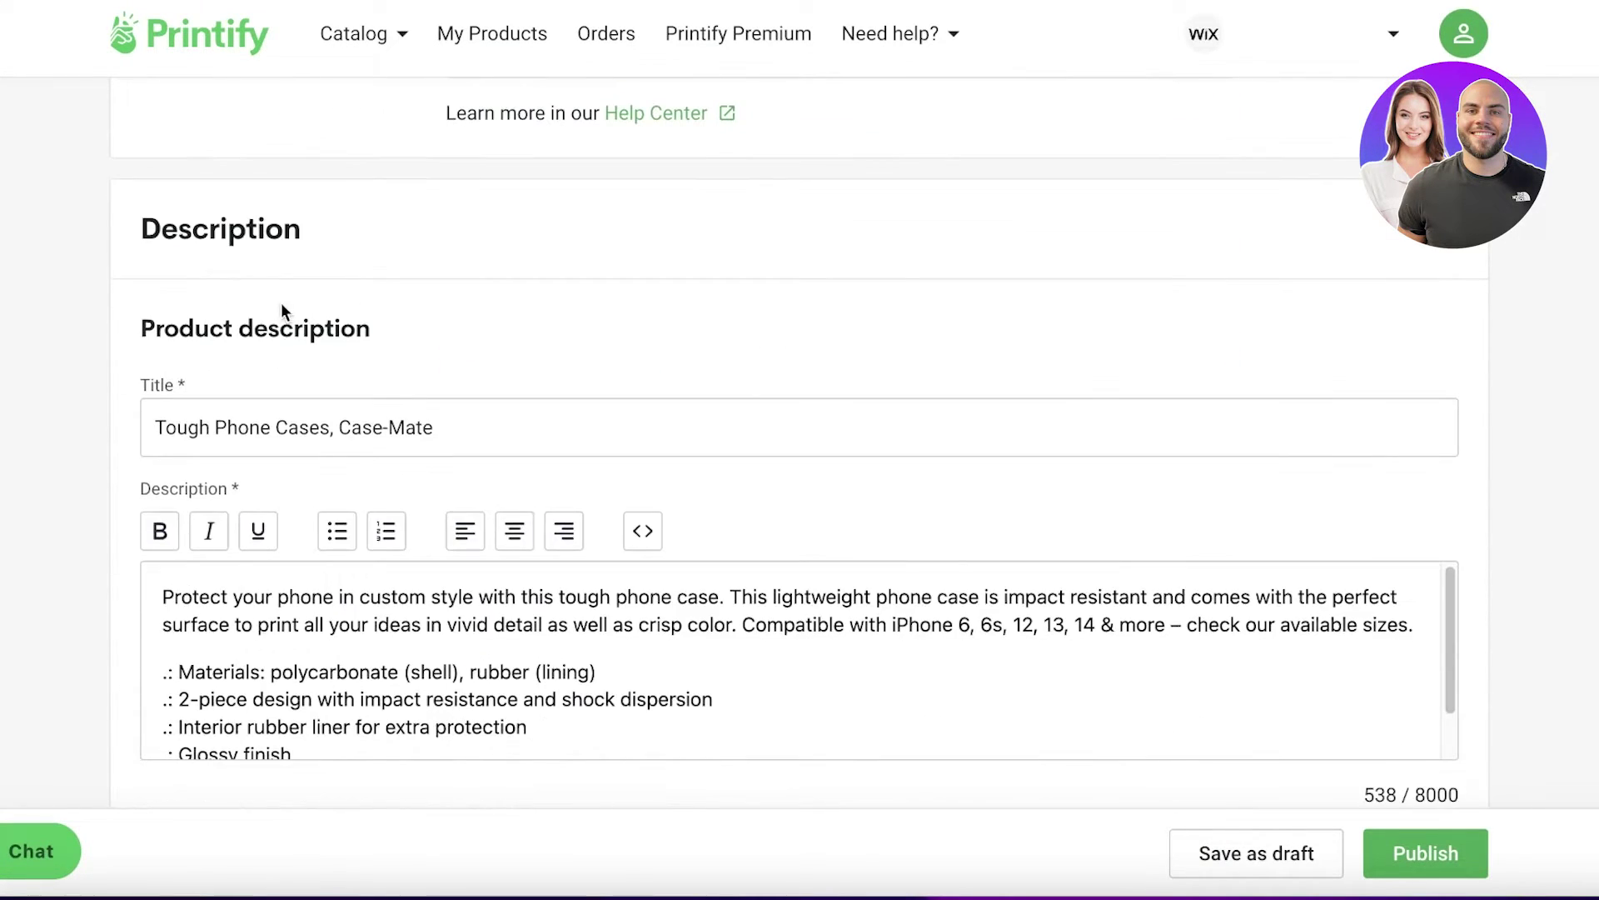
{"action": "scroll", "coordinate": [460, 204], "scroll_direction": "up", "scroll_amount": 2}
{"action": "scroll", "coordinate": [258, 497], "scroll_direction": "down", "scroll_amount": 2}
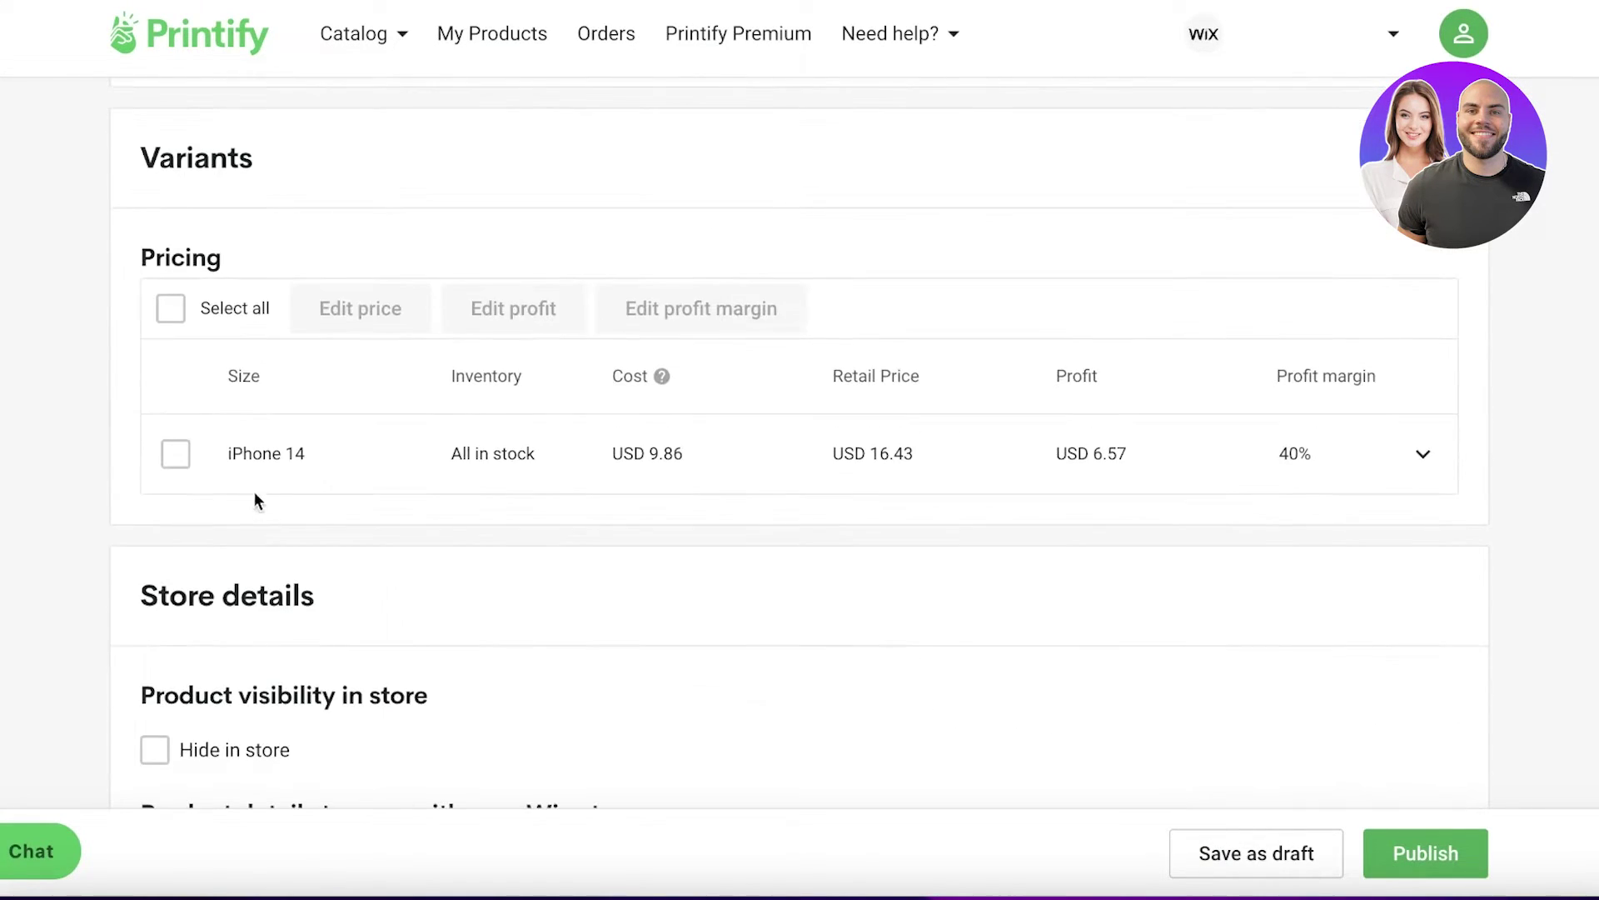
- Select the iPhone 14 variant in the pricing table and review its pricing and the Wix store details
{"action": "left_click", "coordinate": [173, 473]}
{"action": "scroll", "coordinate": [946, 213], "scroll_direction": "down", "scroll_amount": 3}
{"action": "scroll", "coordinate": [1397, 303], "scroll_direction": "up", "scroll_amount": 3}
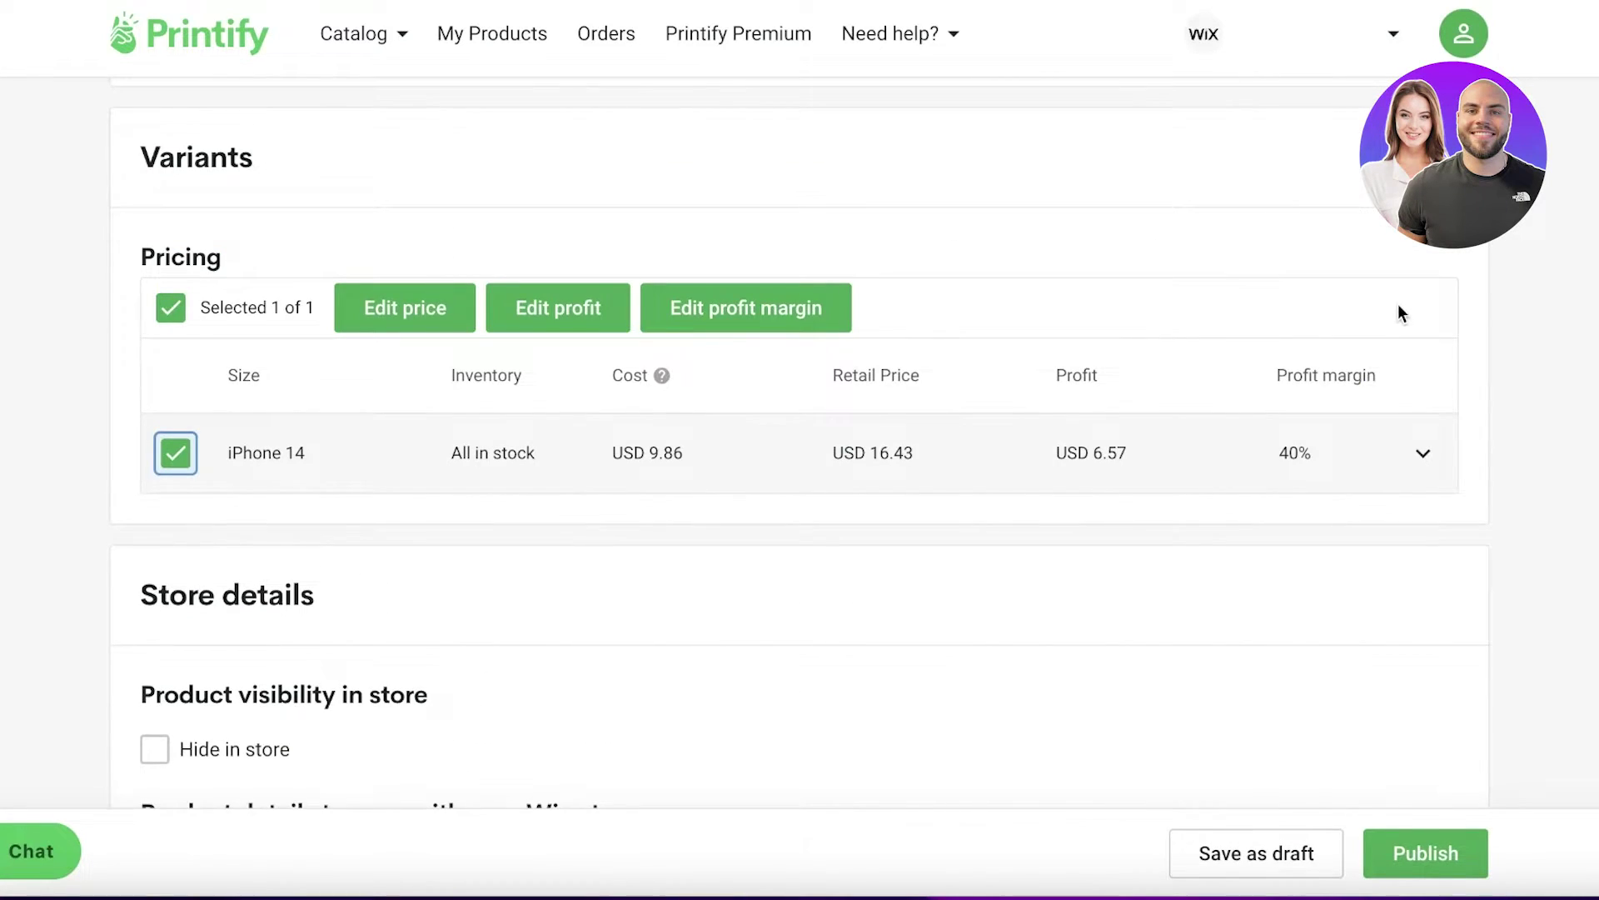
{"action": "scroll", "coordinate": [1374, 309], "scroll_direction": "down", "scroll_amount": 1}
{"action": "scroll", "coordinate": [902, 378], "scroll_direction": "down", "scroll_amount": 3}
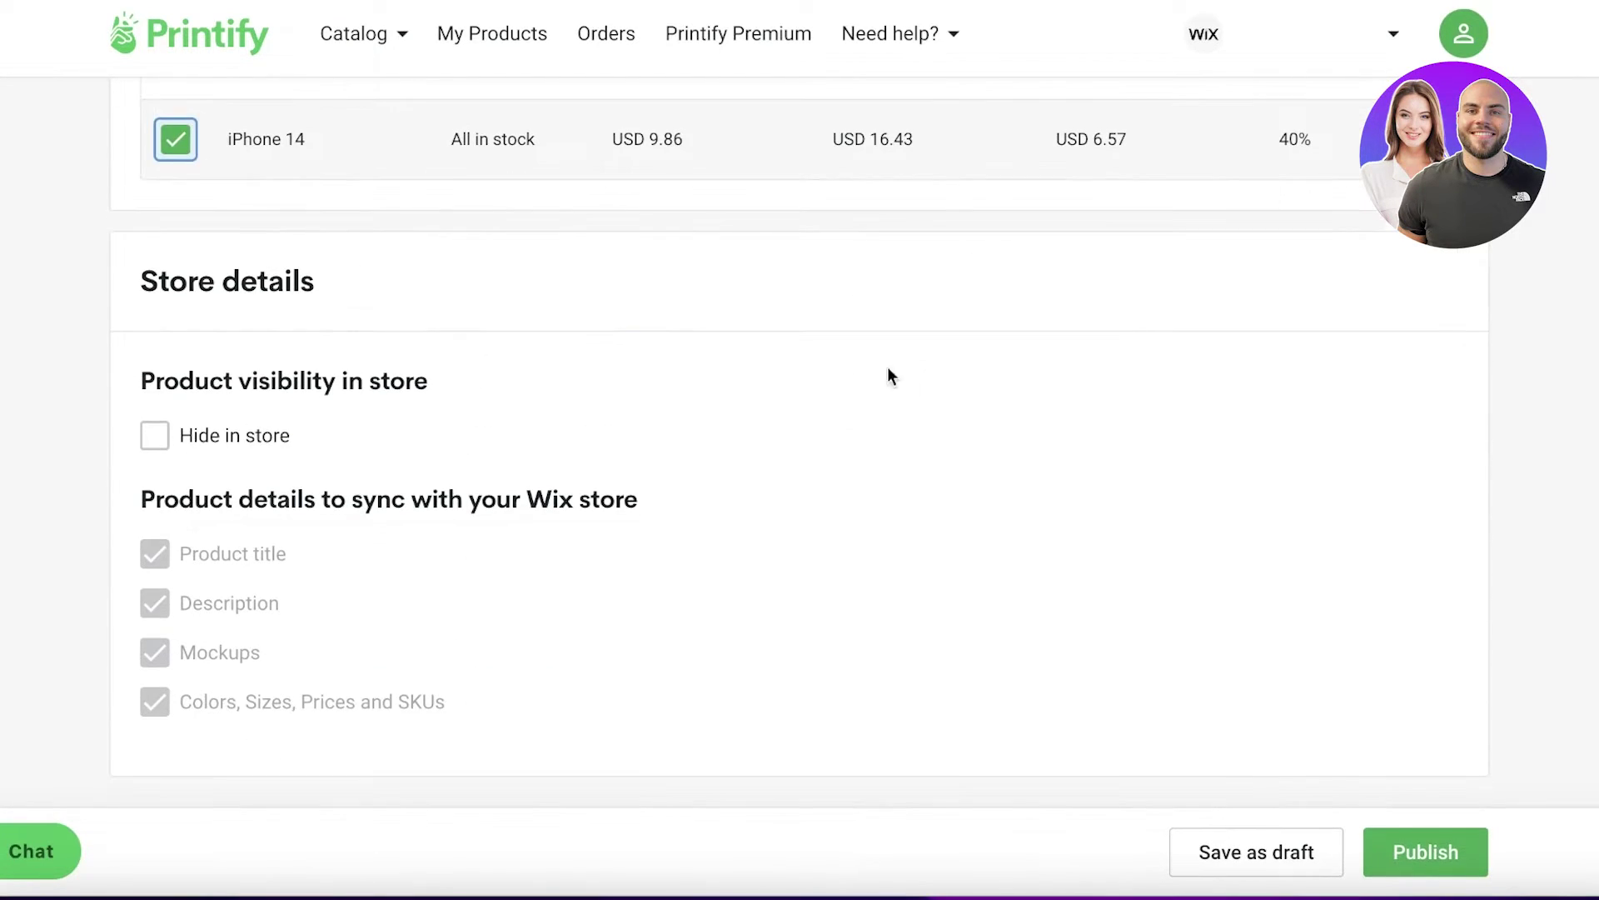
{"action": "scroll", "coordinate": [325, 433], "scroll_direction": "up", "scroll_amount": 4}
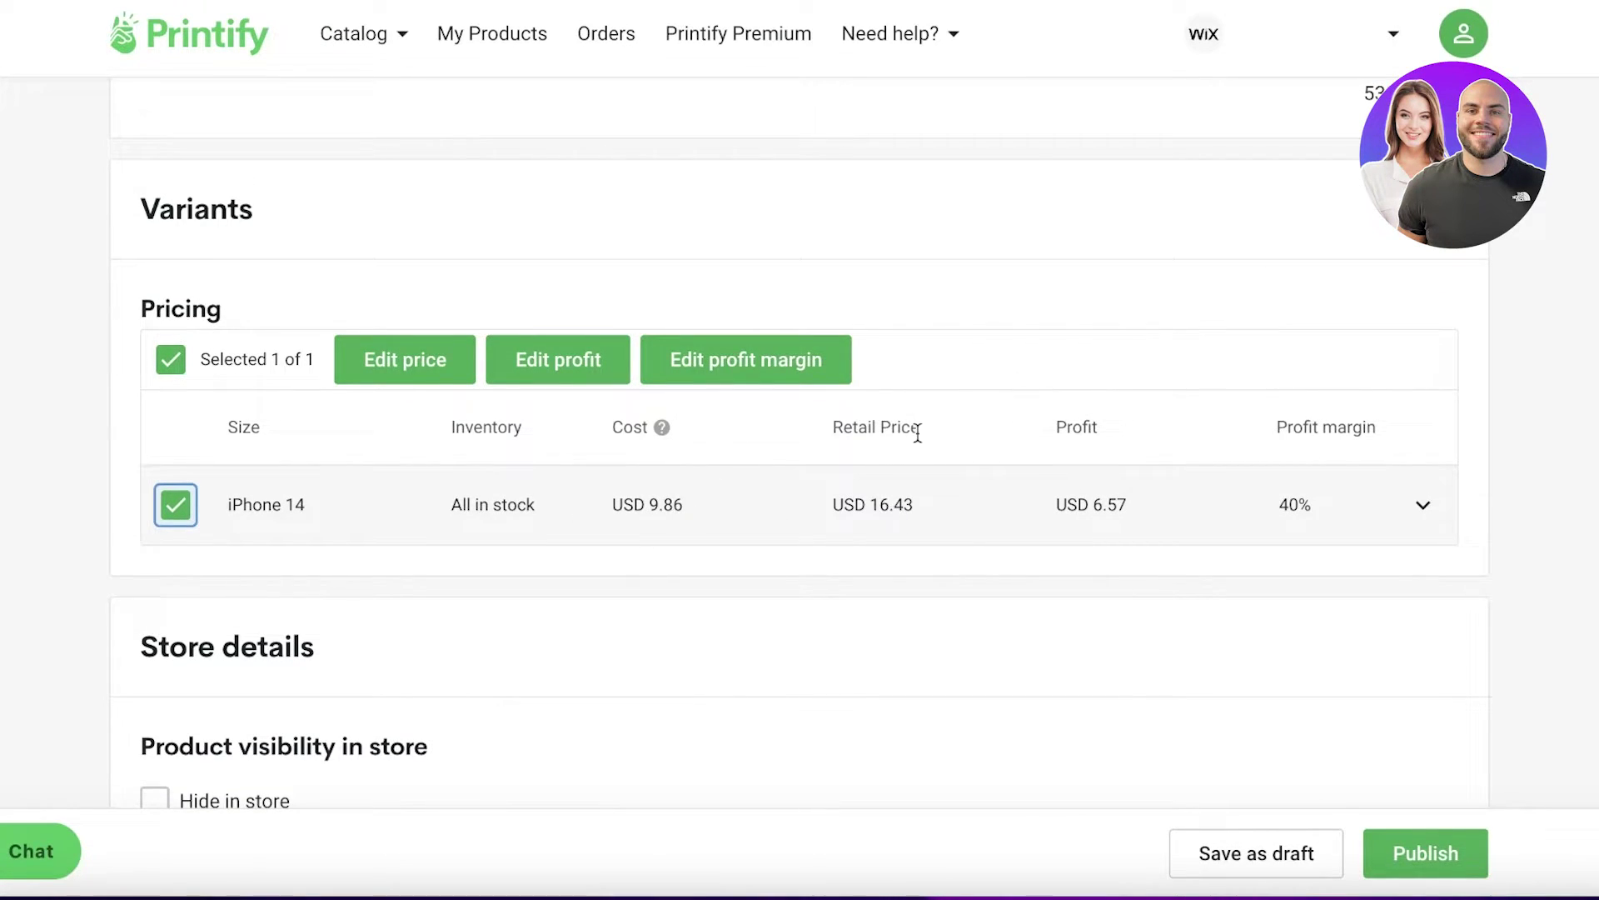
{"action": "scroll", "coordinate": [917, 433], "scroll_direction": "up", "scroll_amount": 15}
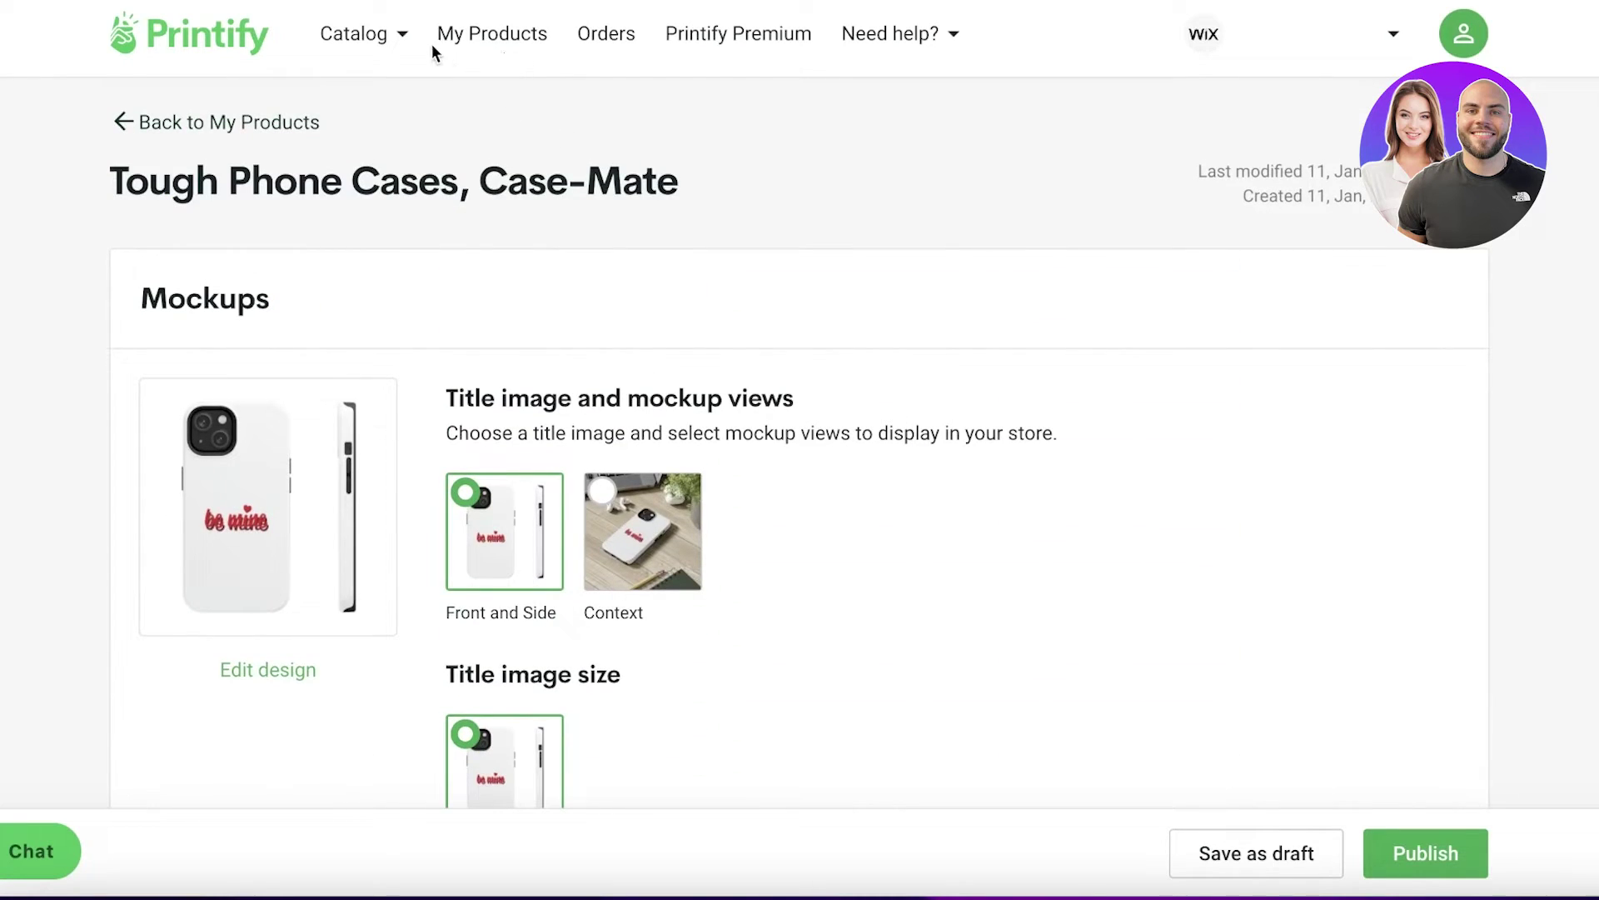
- View the list of own products and browse the women's T-shirts category in the catalog
{"action": "left_click", "coordinate": [486, 37]}
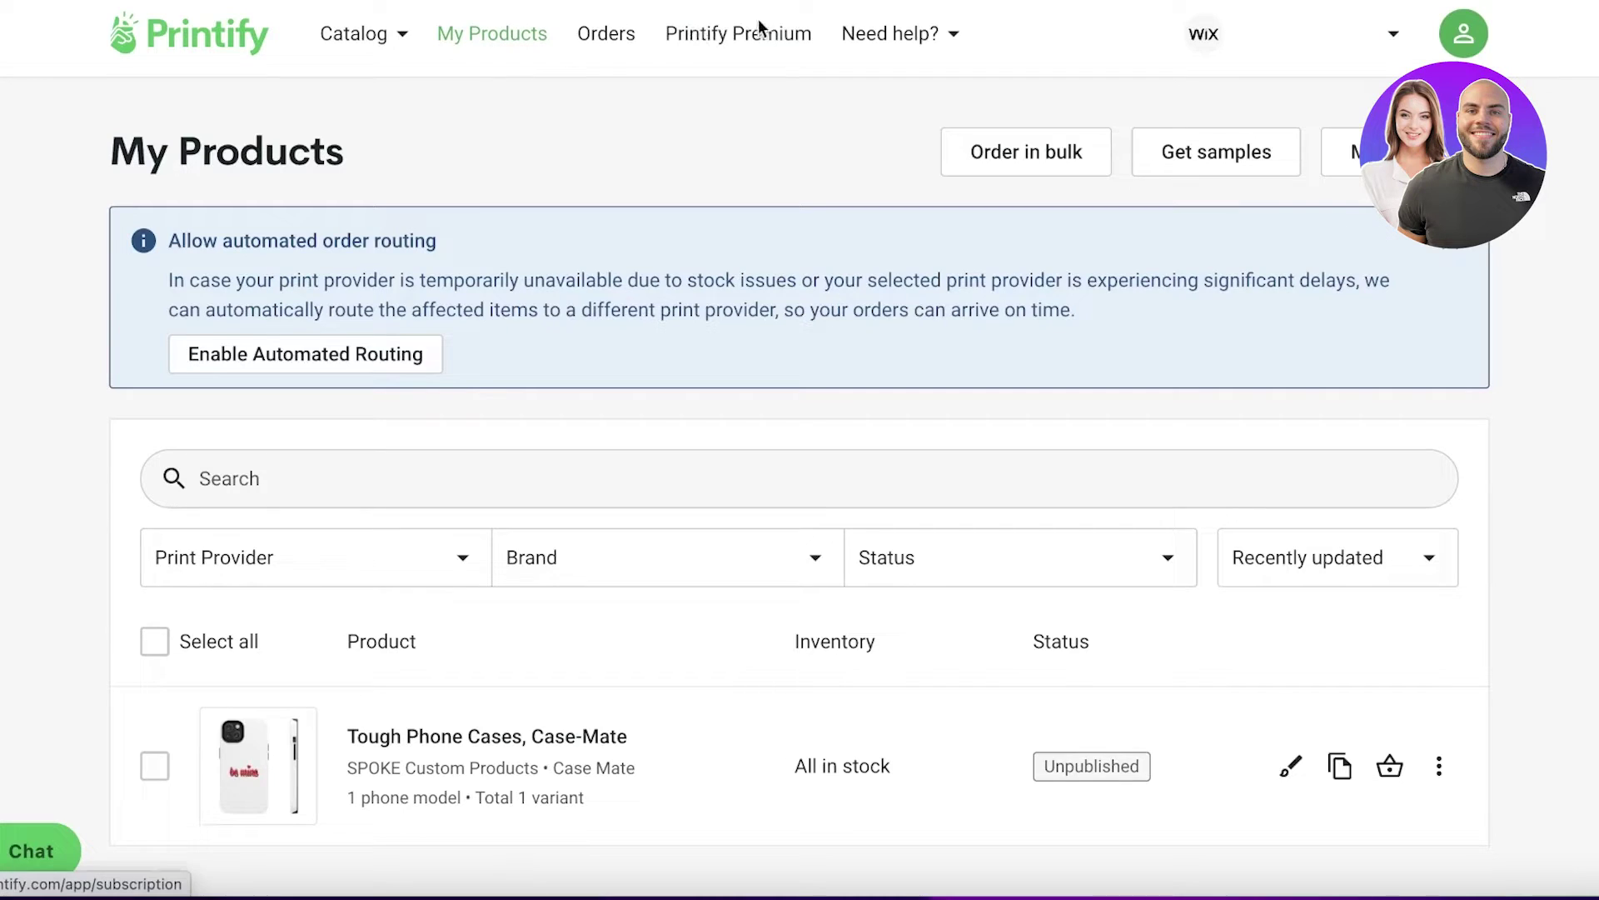
{"action": "left_click", "coordinate": [354, 33]}
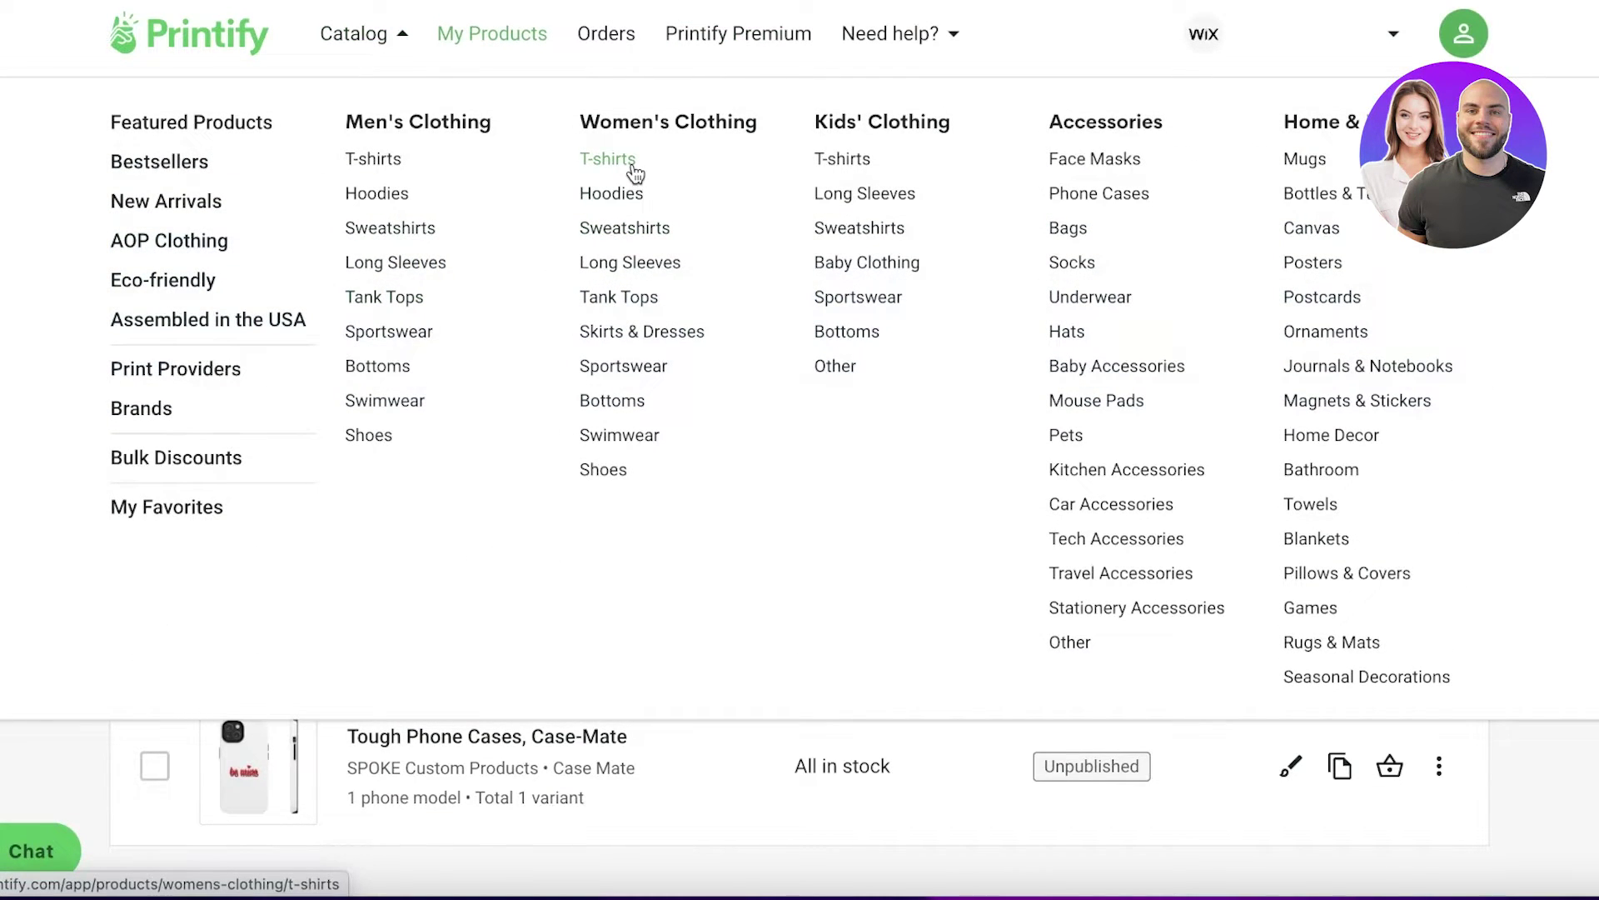
{"action": "left_click", "coordinate": [608, 159]}
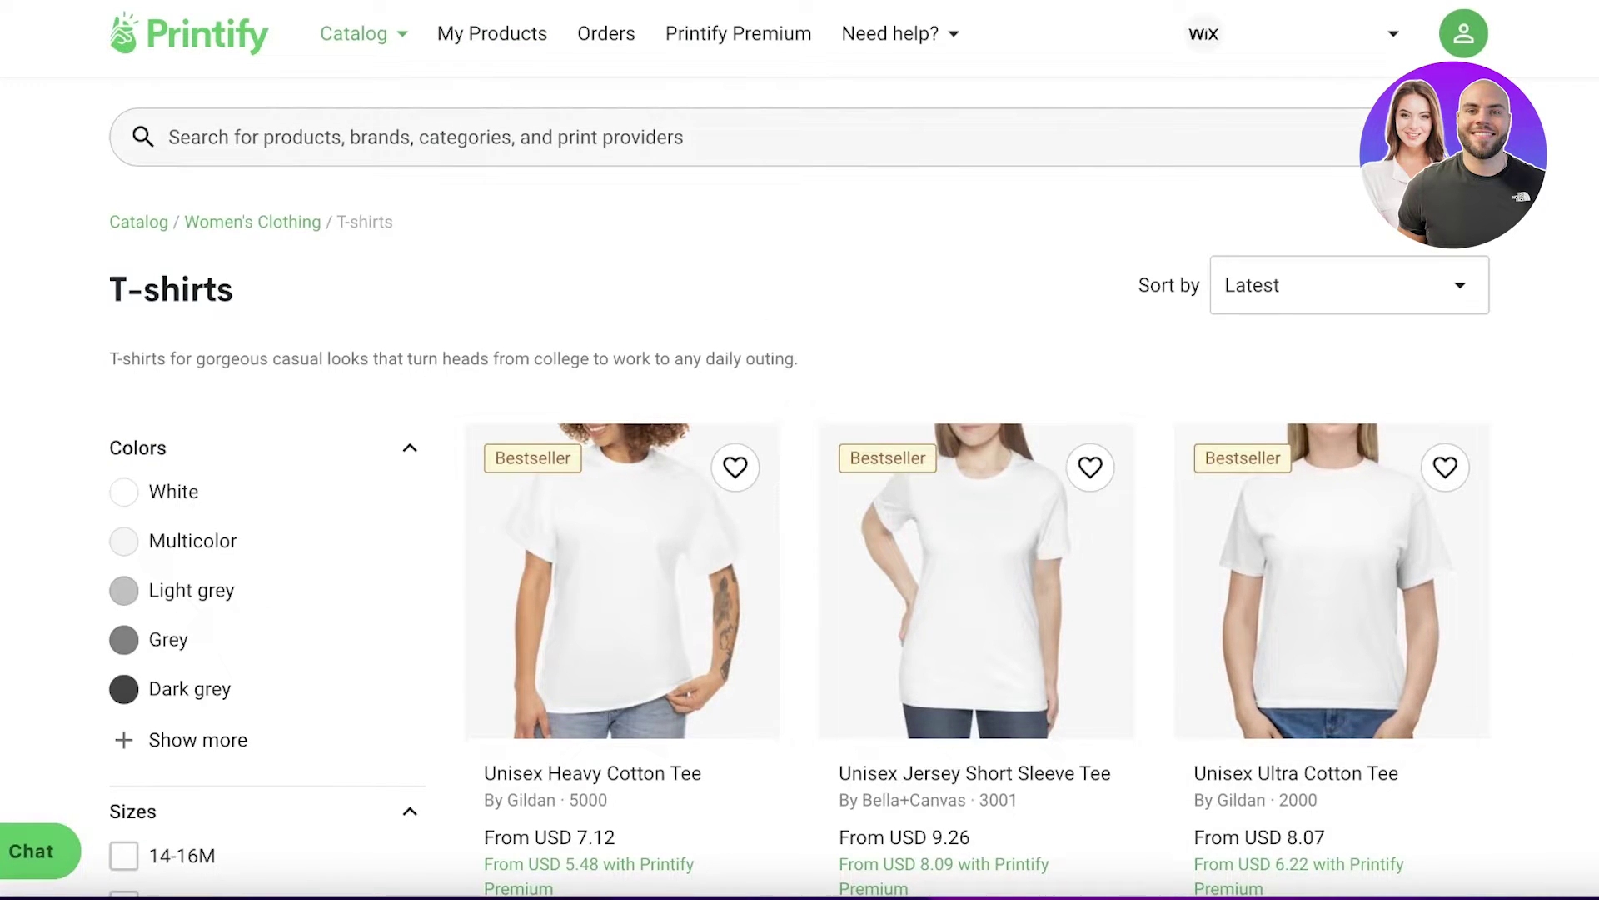
{"action": "scroll", "coordinate": [798, 486], "scroll_direction": "down", "scroll_amount": 8}
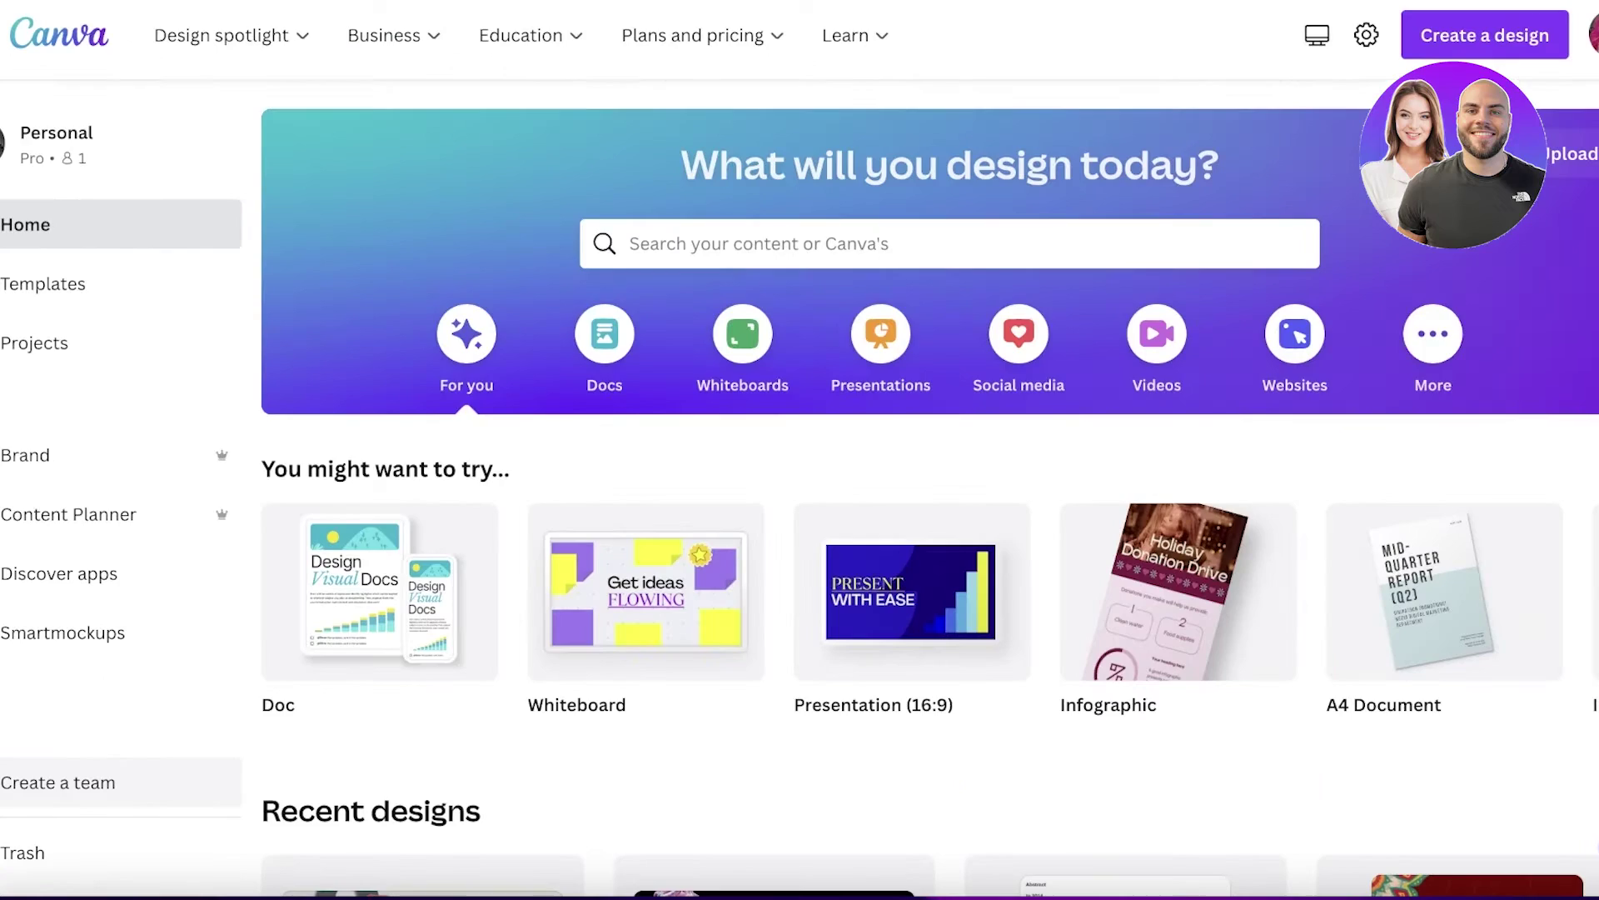
- Switch to Canva and open the untitled phone wallpaper design with the pink, red and green floral pattern
{"action": "scroll", "coordinate": [963, 278], "scroll_direction": "down", "scroll_amount": 10}
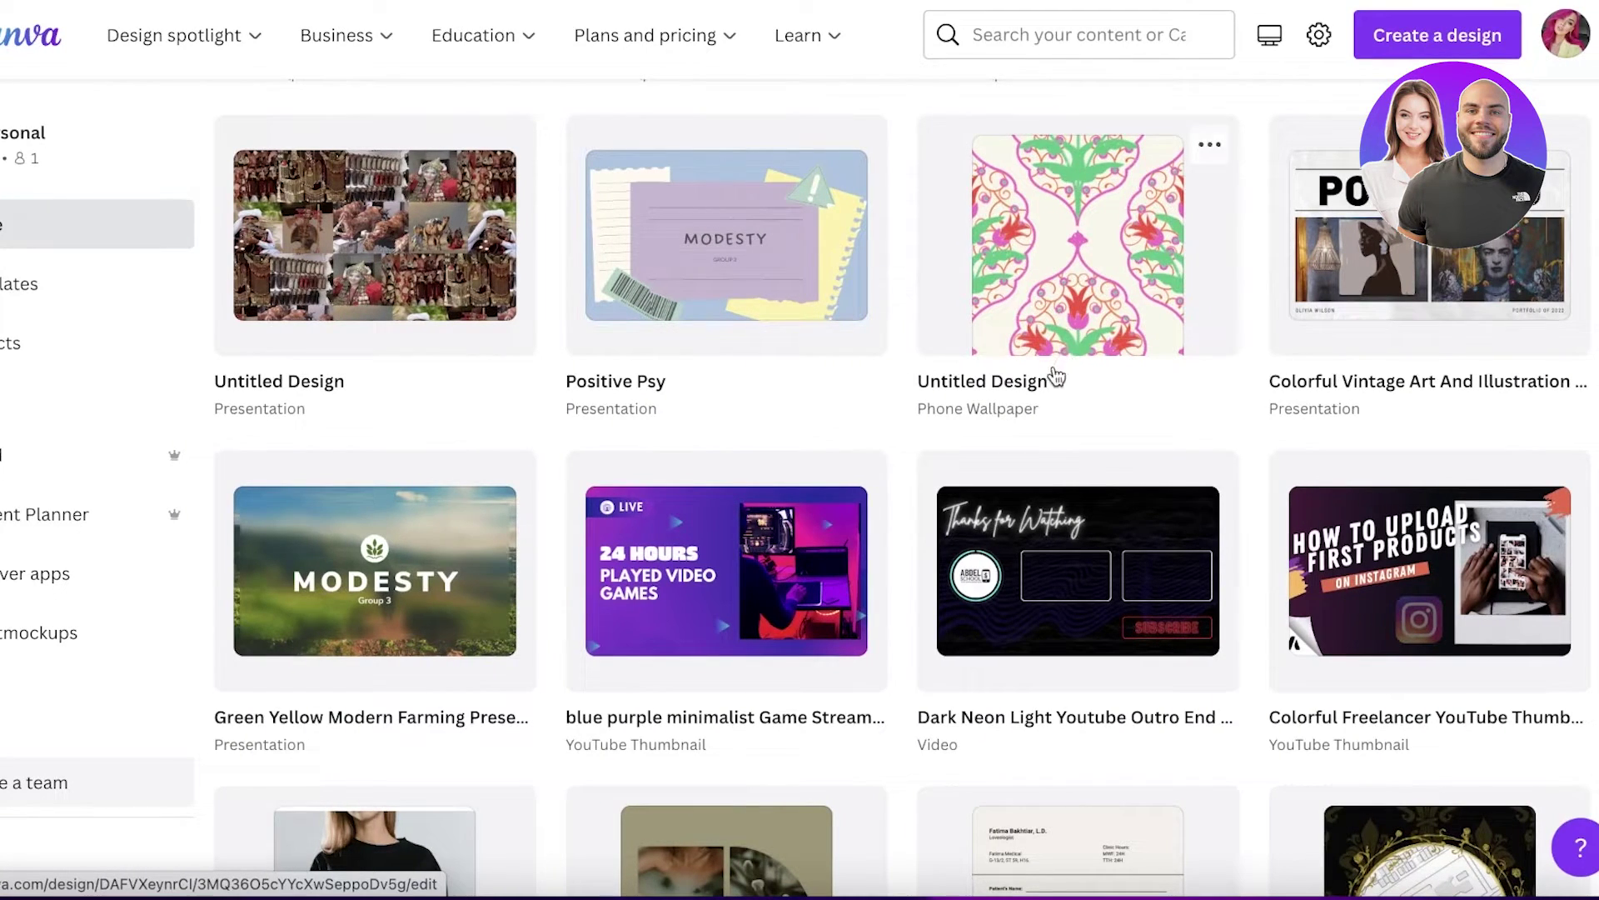
{"action": "left_click", "coordinate": [1138, 268]}
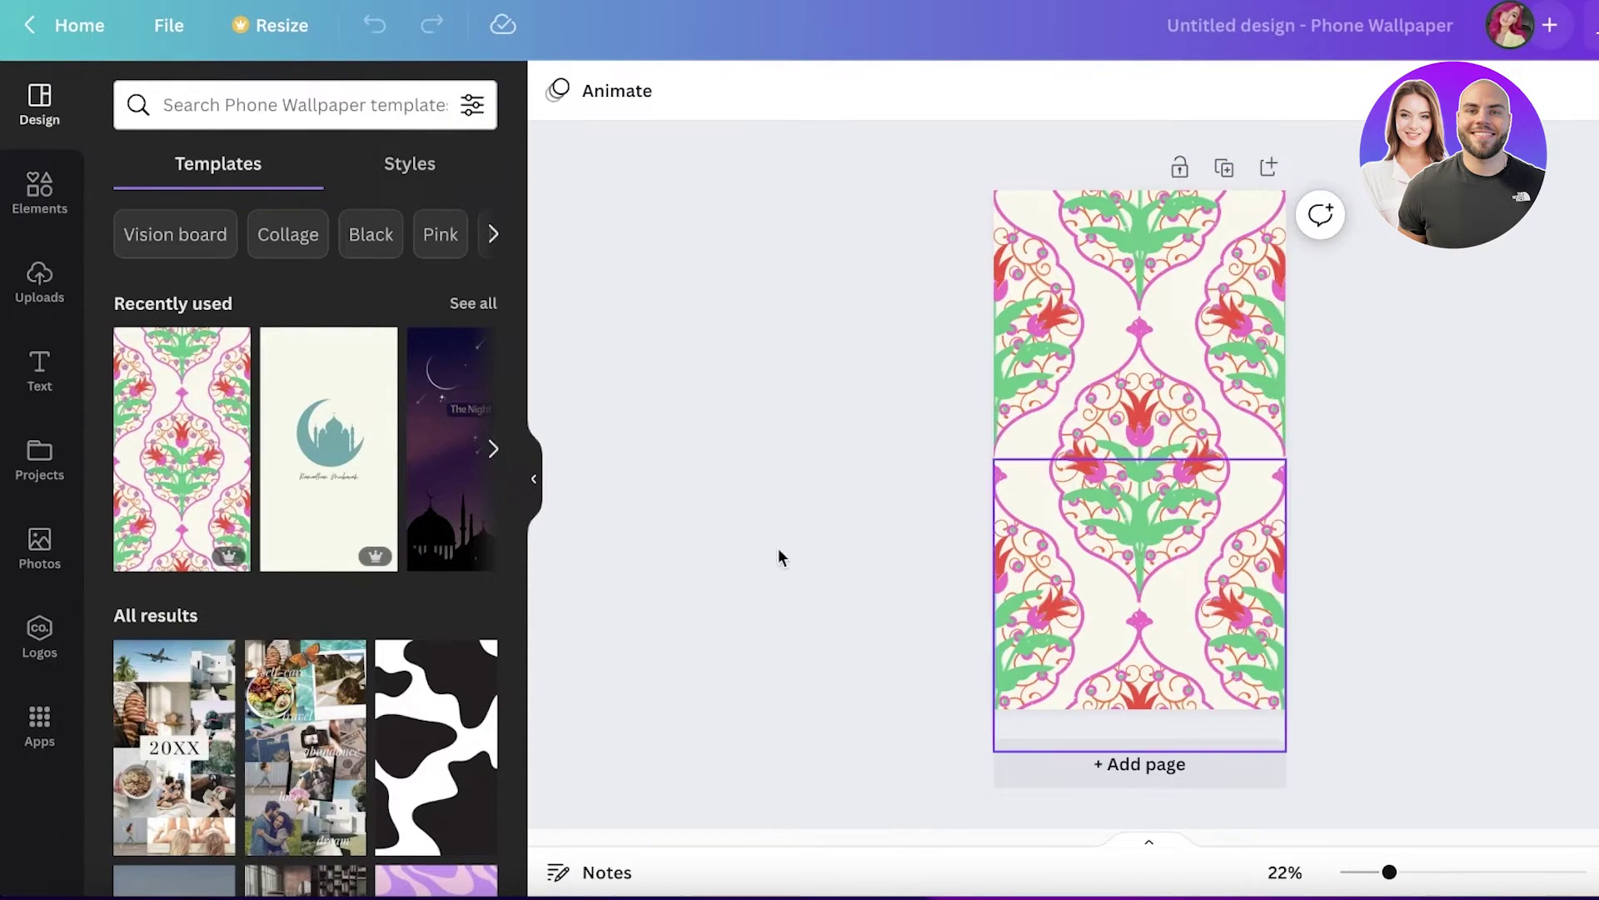
- Try placing the cream flower graphic near the centre of the wallpaper design, and delete it again
{"action": "left_click", "coordinate": [39, 192]}
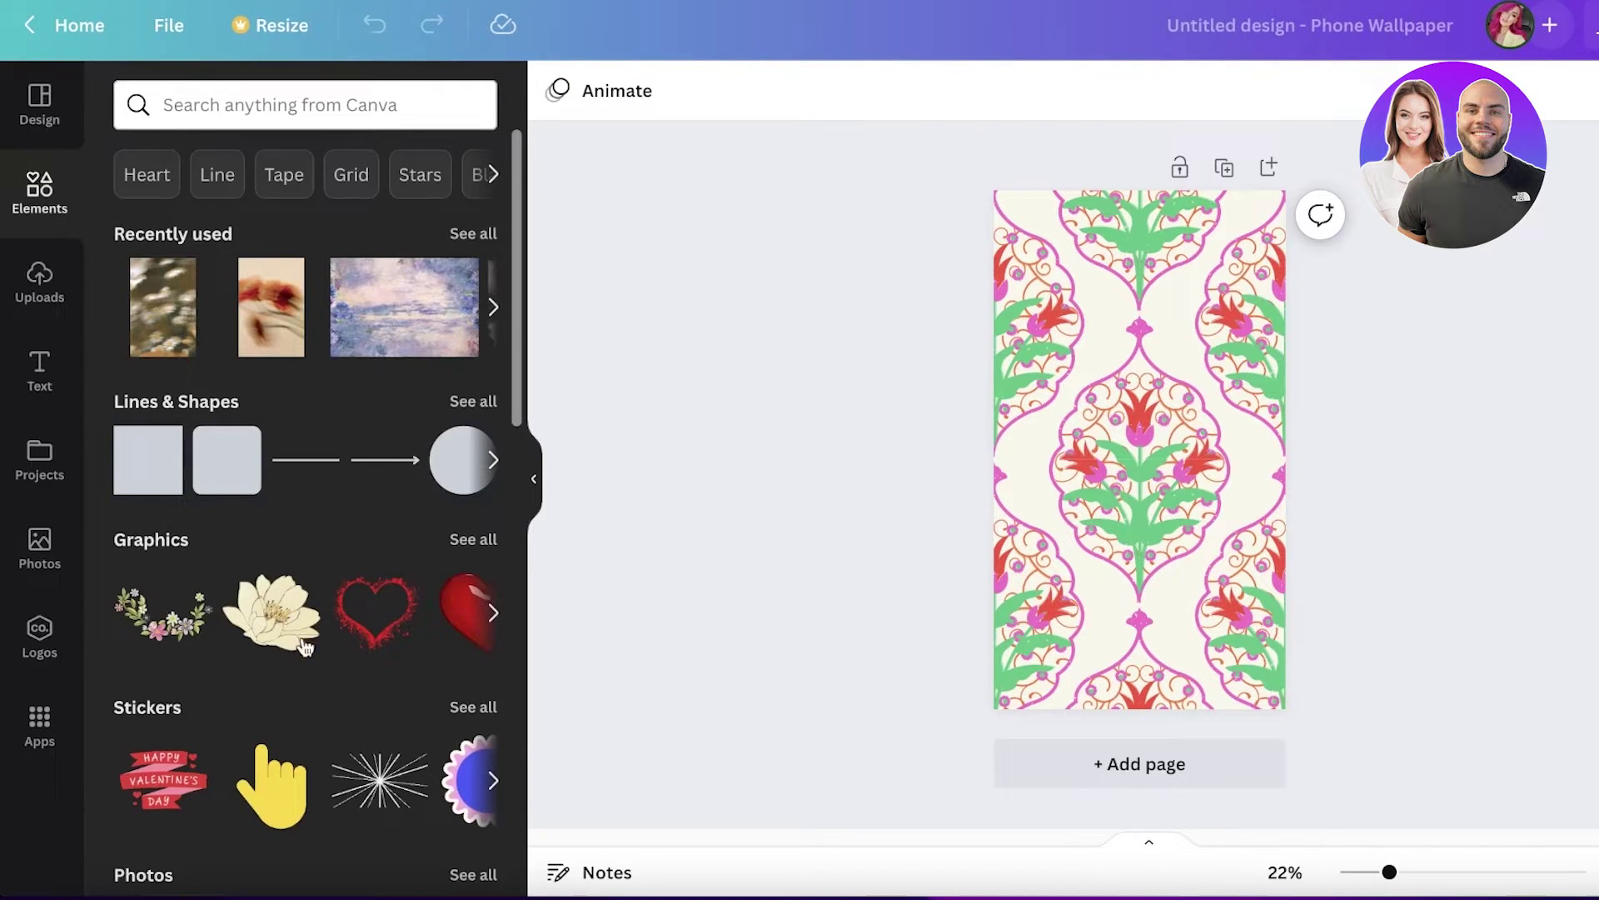
{"action": "left_click", "coordinate": [283, 620]}
{"action": "left_click_drag", "start_coordinate": [1265, 551], "coordinate": [1171, 446]}
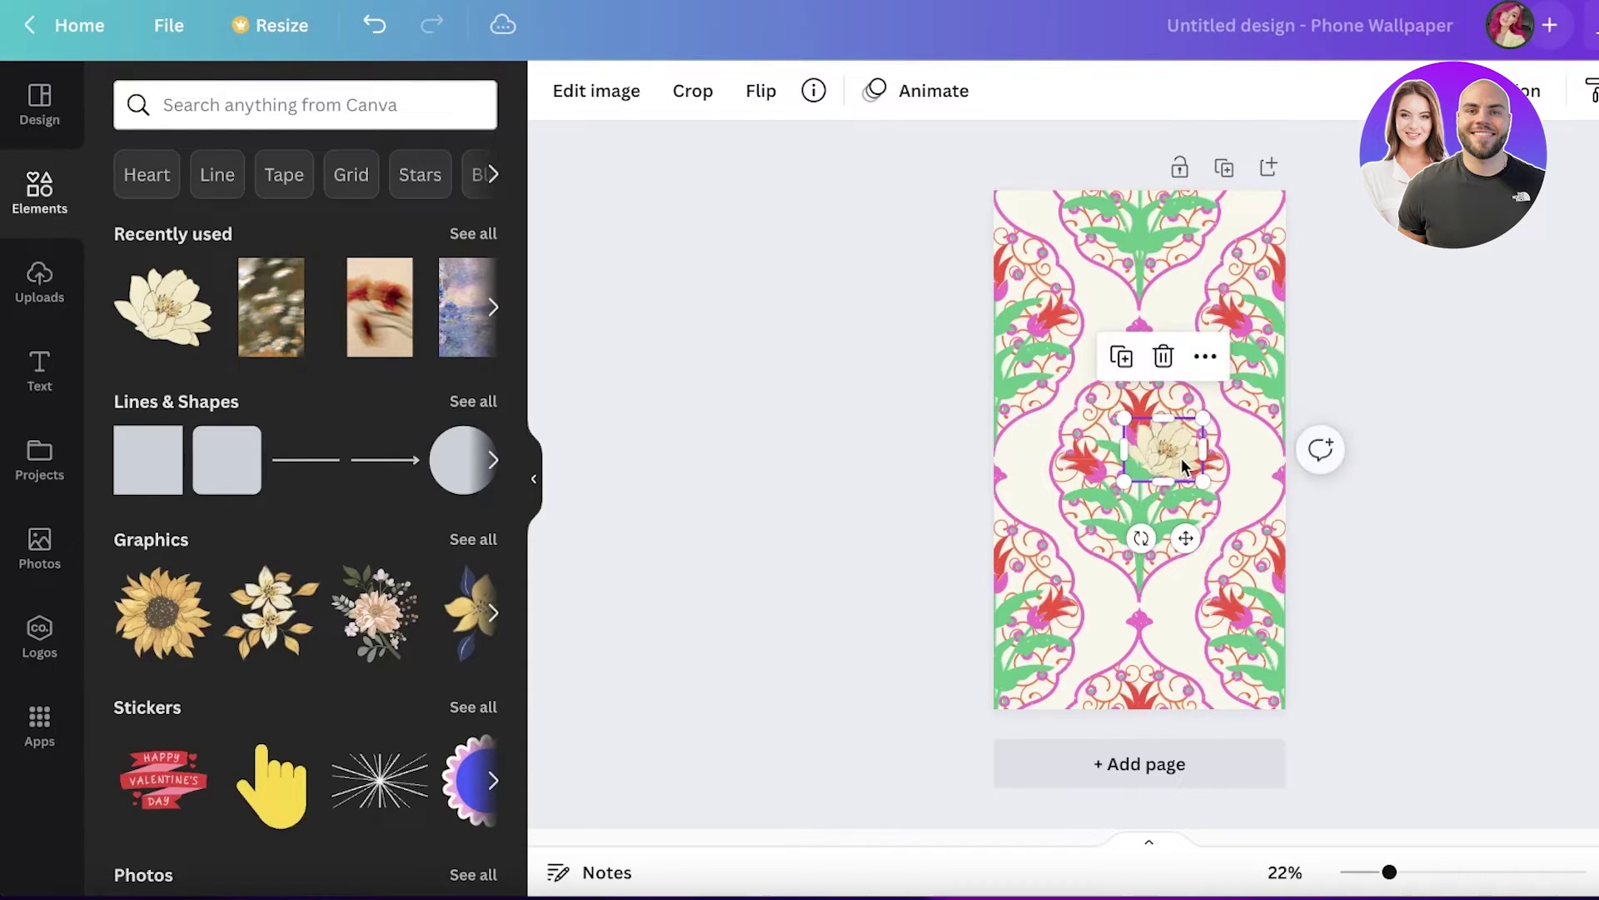
{"action": "key", "text": "Delete"}
- Download the phone wallpaper design as a PNG at 1,080 × 1,920 px
{"action": "left_click", "coordinate": [1560, 42]}
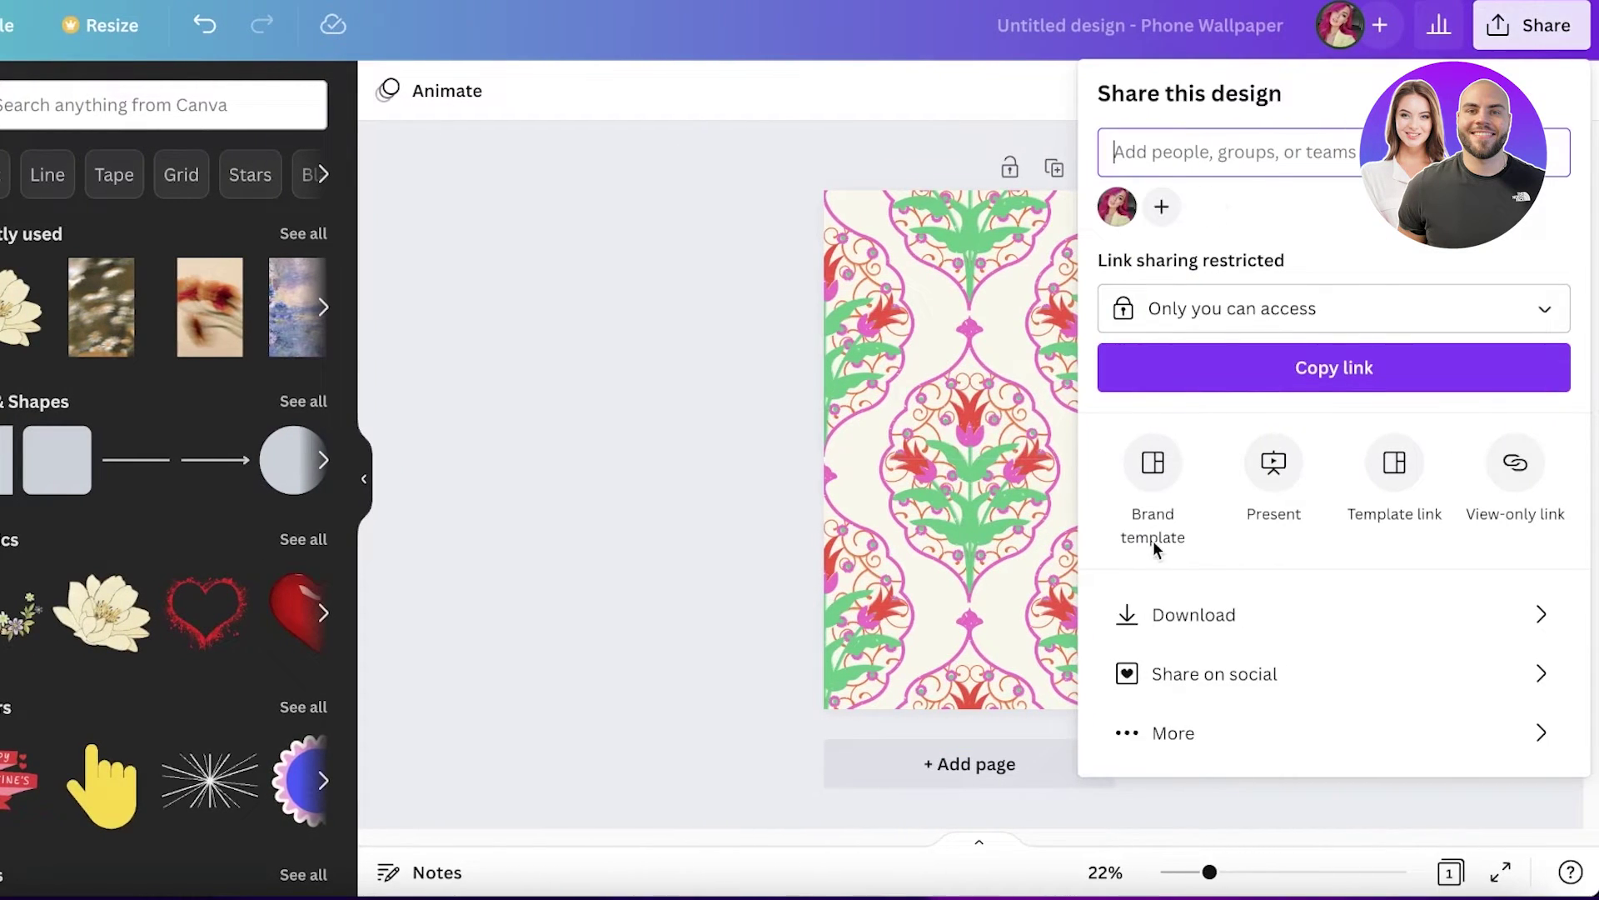
{"action": "left_click", "coordinate": [1171, 614]}
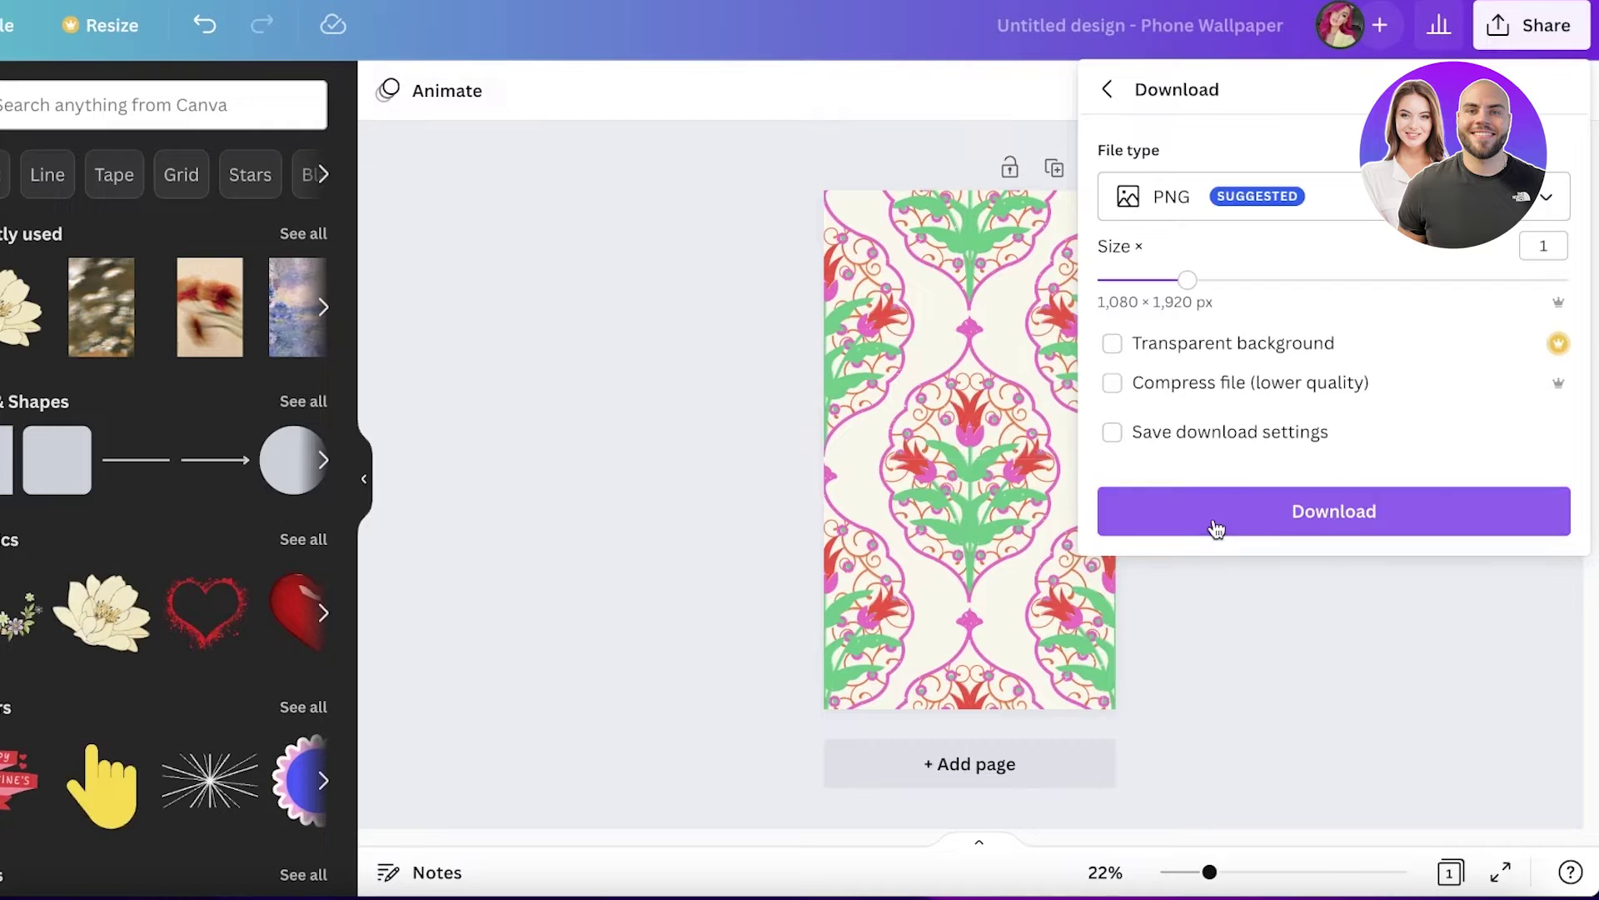
{"action": "left_click", "coordinate": [1214, 525]}
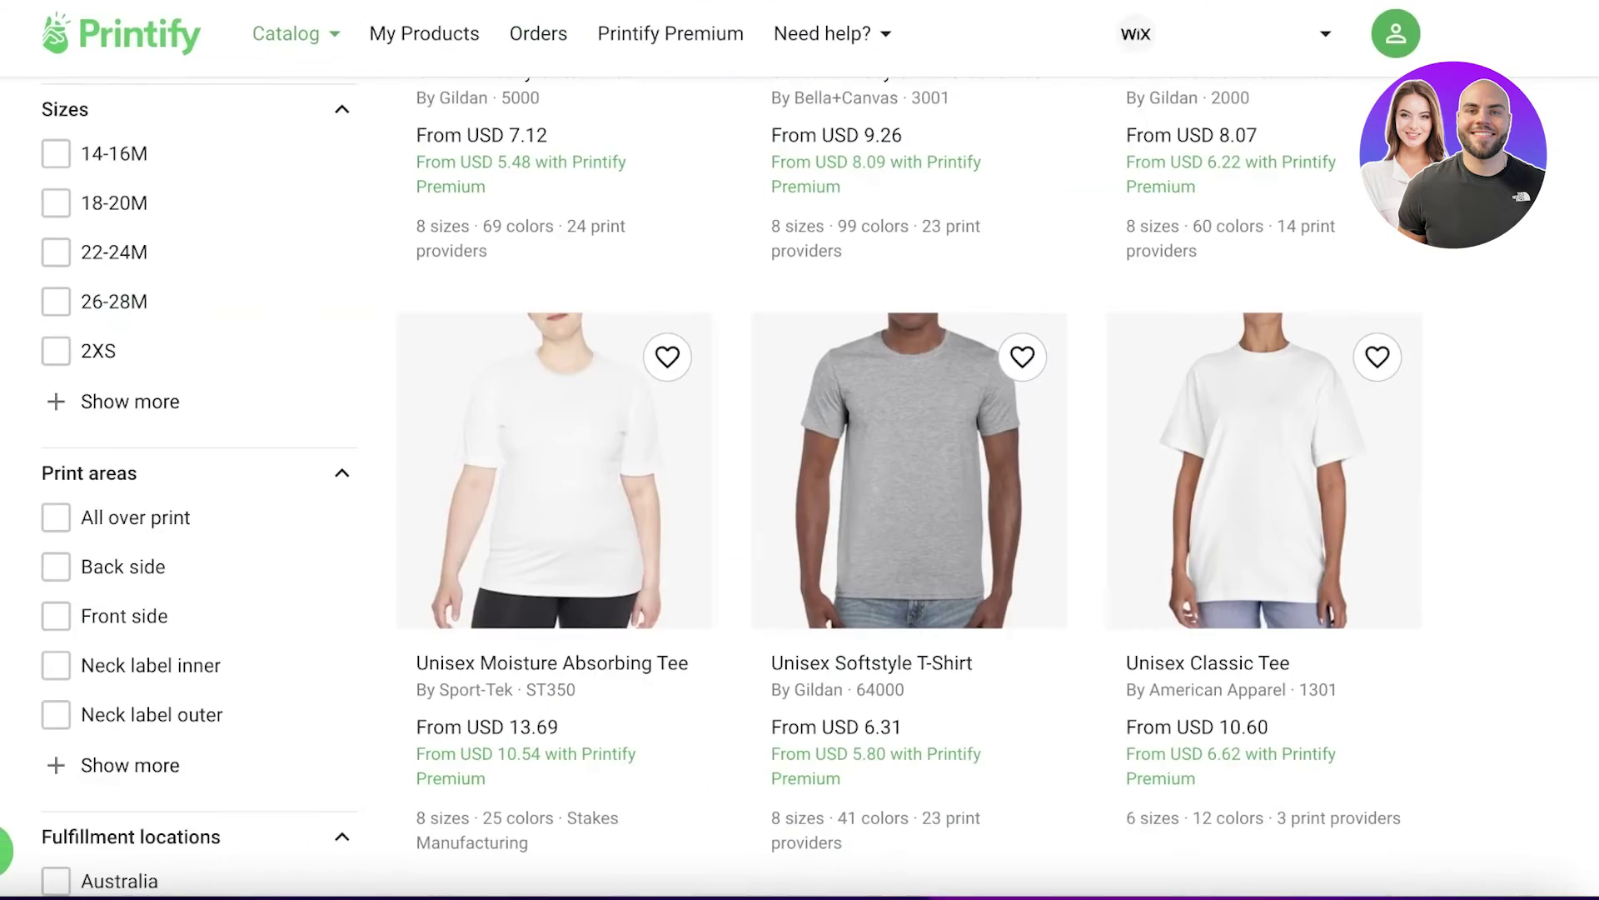
- Switch back to Printify, open the Unisex Jersey Short Sleeve Tee and start designing it with Dimona Tee
{"action": "scroll", "coordinate": [1051, 315], "scroll_direction": "up", "scroll_amount": 8}
{"action": "scroll", "coordinate": [967, 517], "scroll_direction": "down", "scroll_amount": 2}
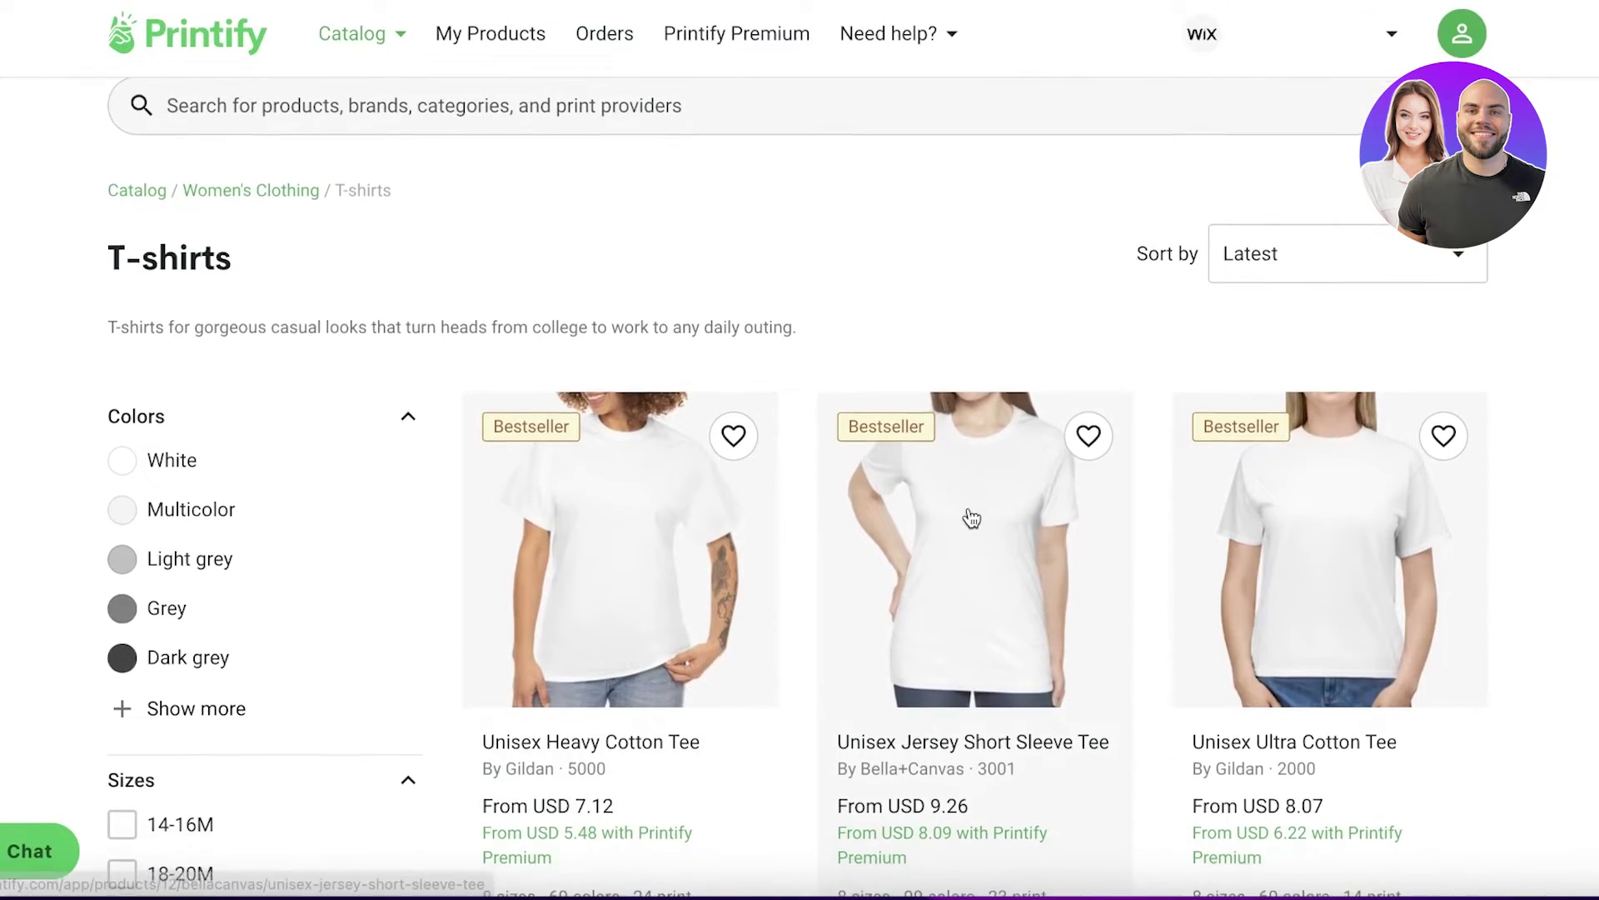
{"action": "left_click", "coordinate": [946, 698]}
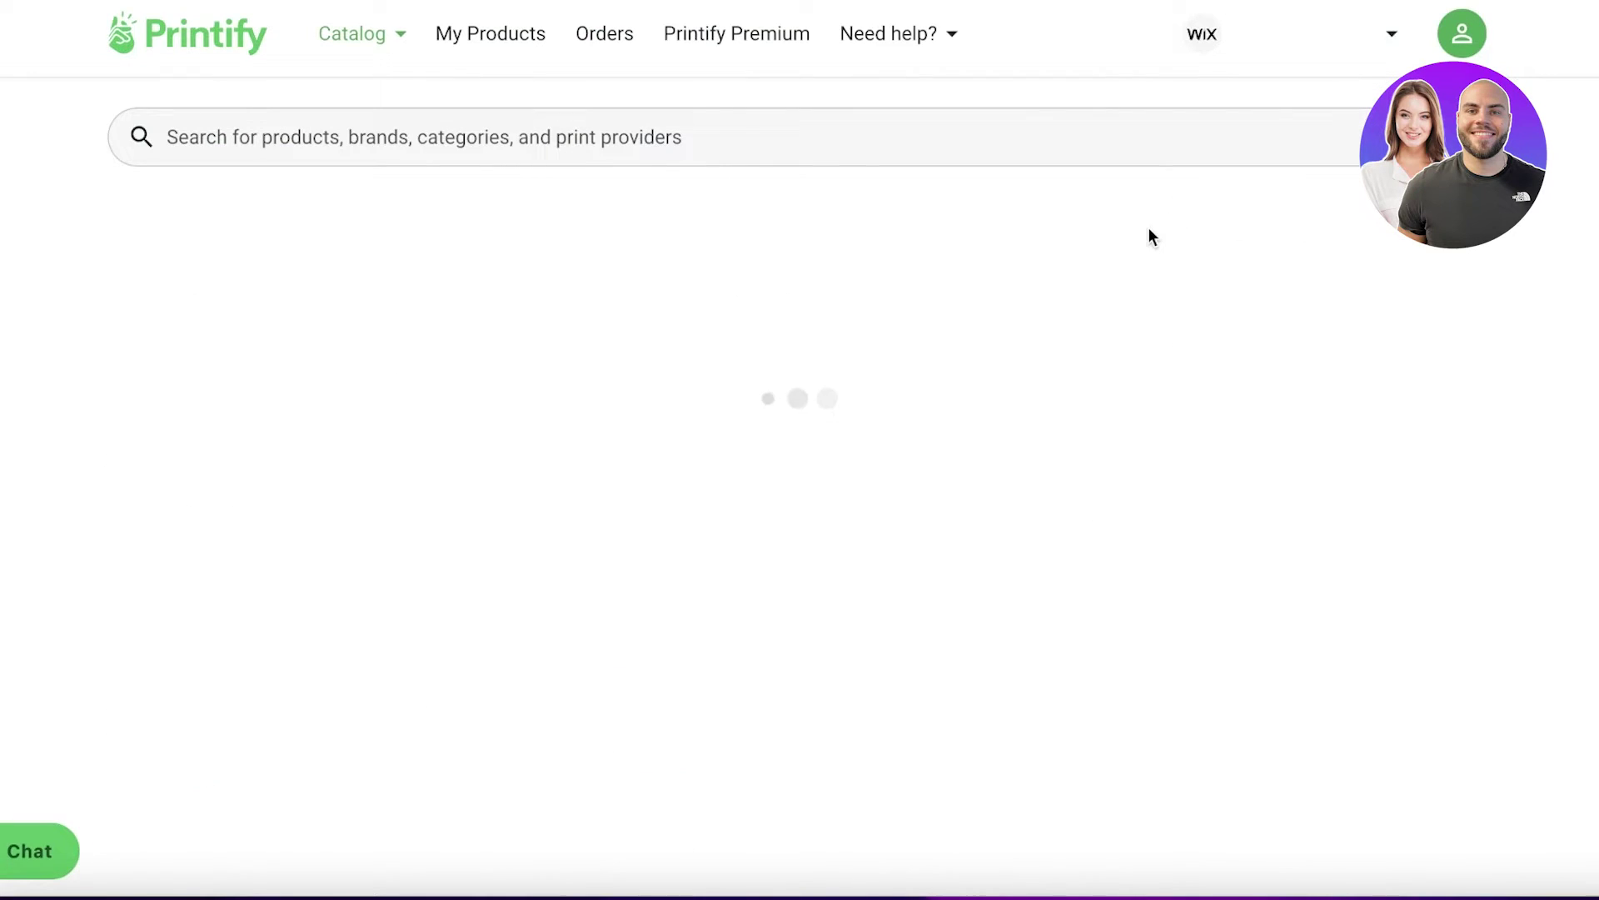
{"action": "scroll", "coordinate": [1321, 543], "scroll_direction": "down", "scroll_amount": 5}
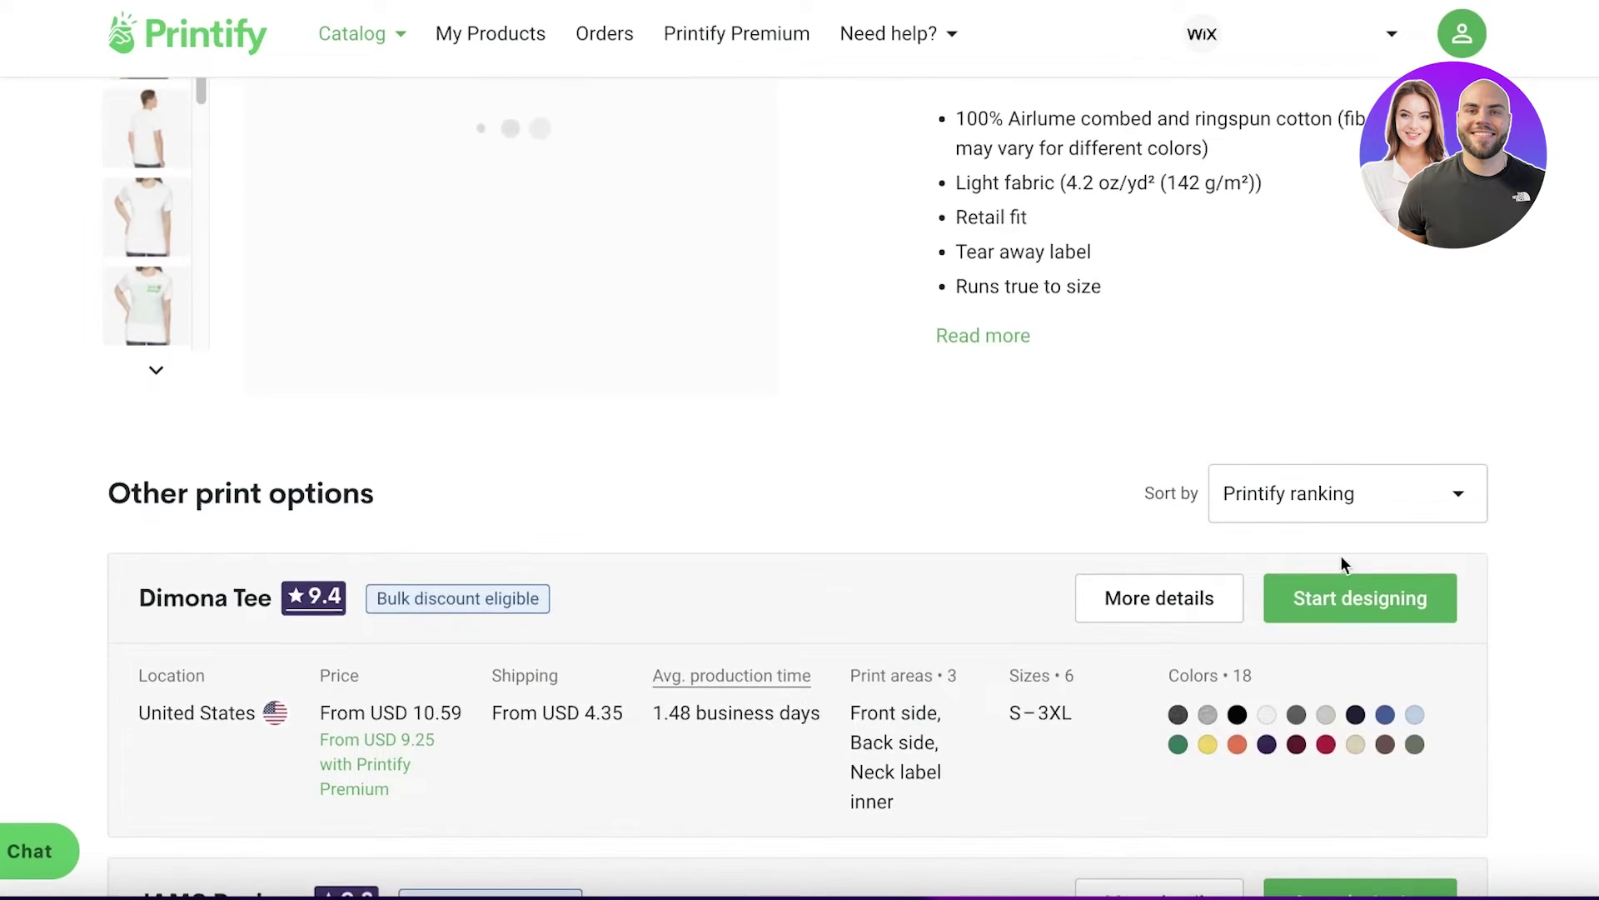
{"action": "left_click", "coordinate": [1359, 549]}
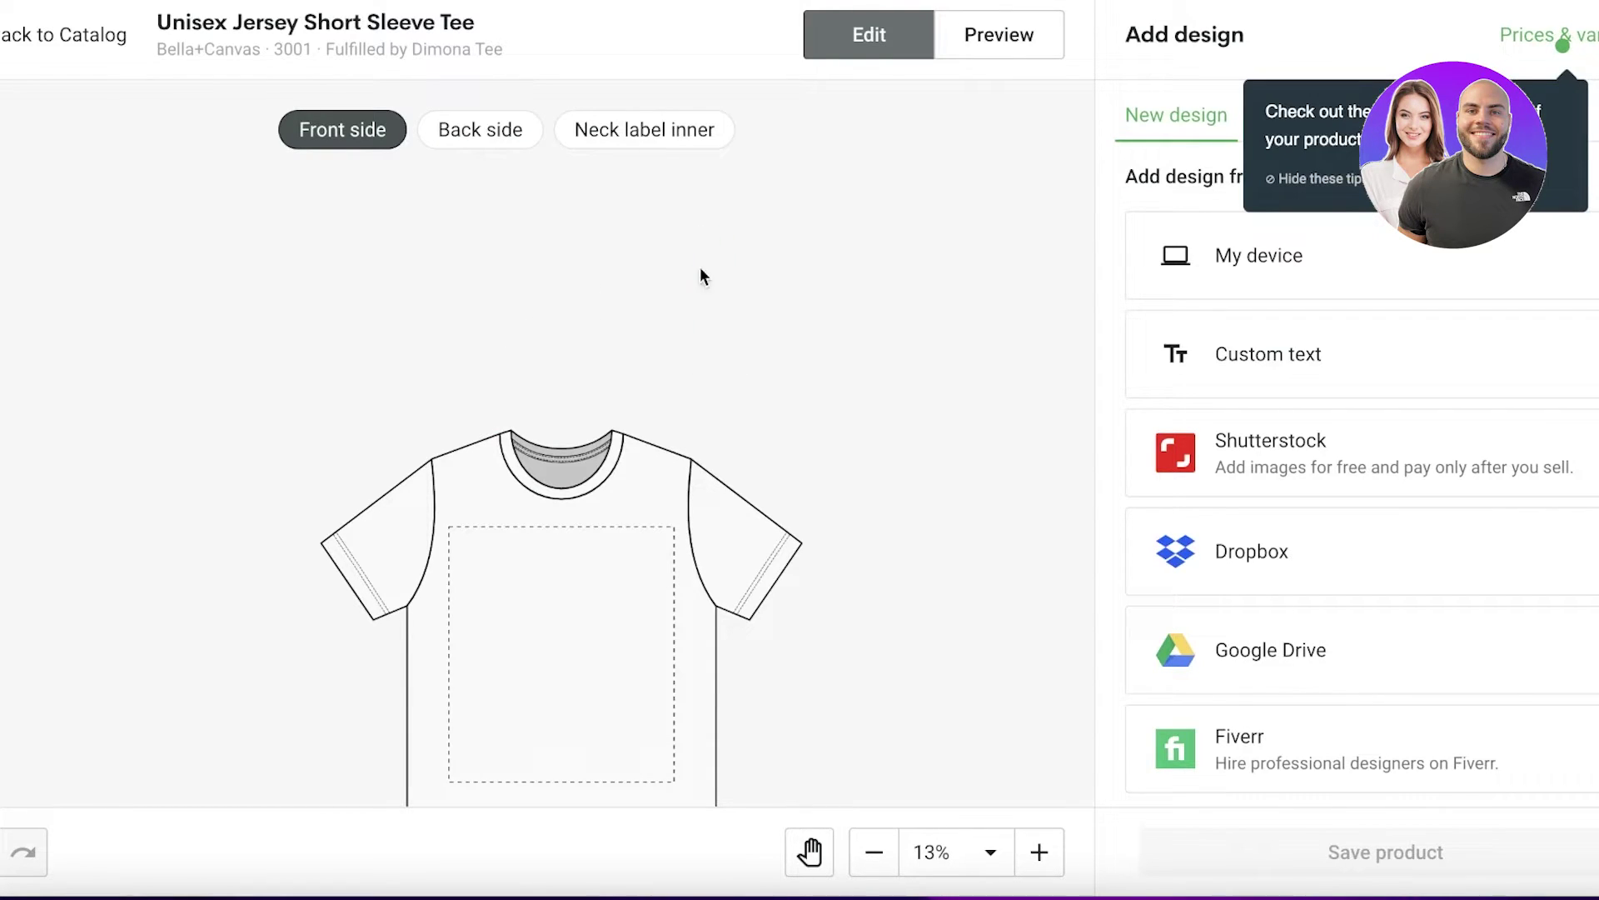
- Examine the T-shirt's front-side print area in the design editor and return to the catalog
{"action": "scroll", "coordinate": [587, 528], "scroll_direction": "down", "scroll_amount": 1}
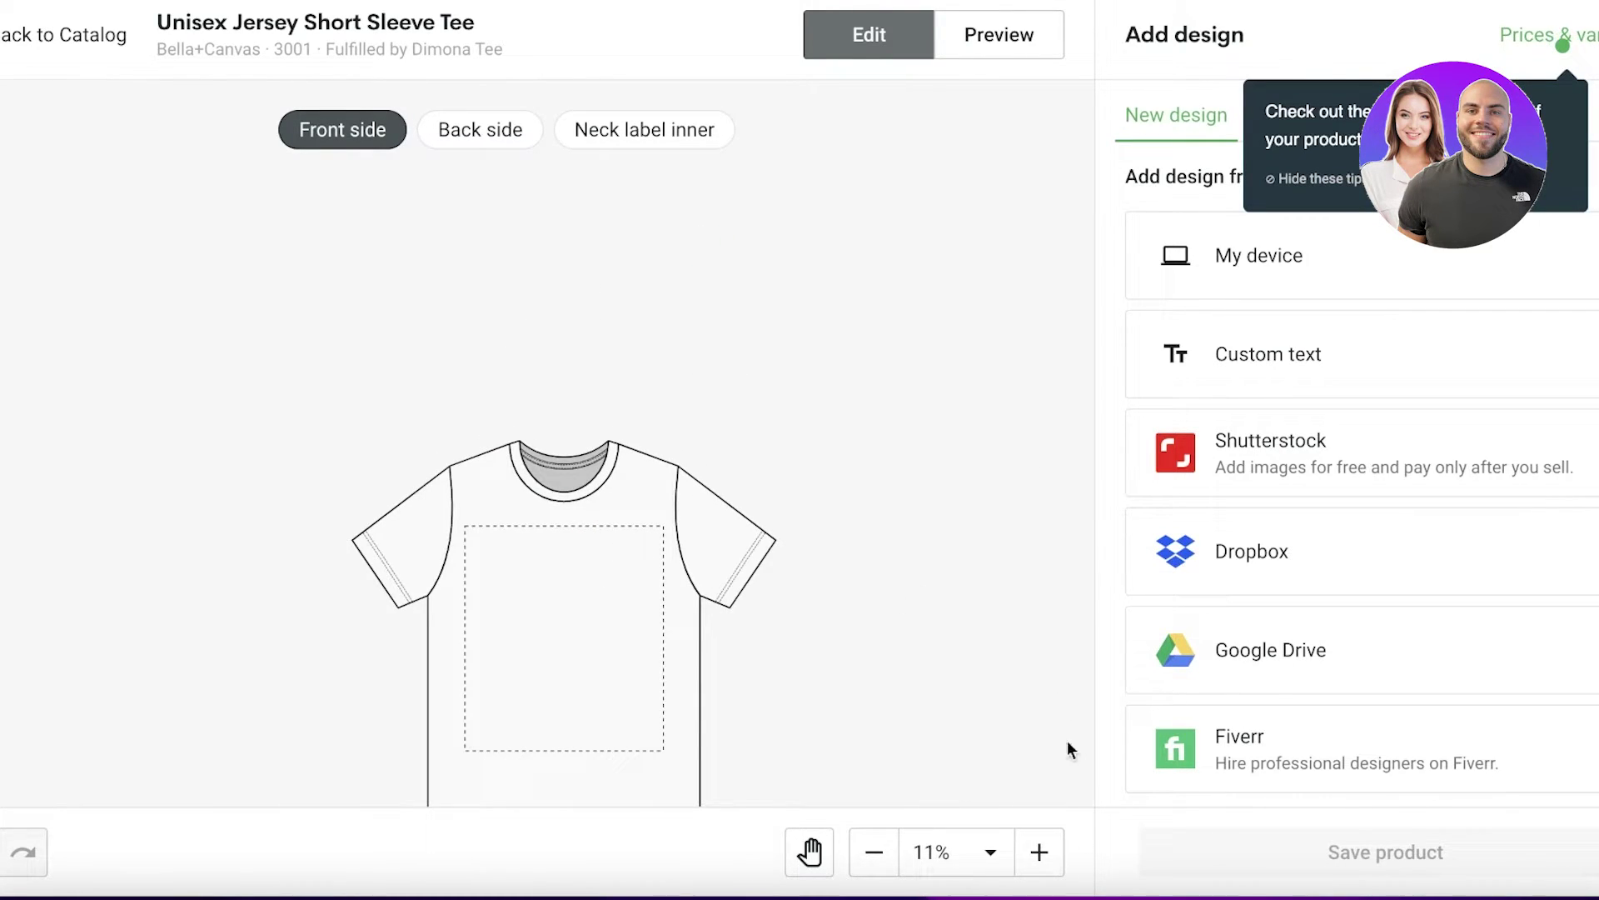
{"action": "left_click", "coordinate": [808, 851]}
{"action": "left_click_drag", "start_coordinate": [606, 743], "coordinate": [541, 555]}
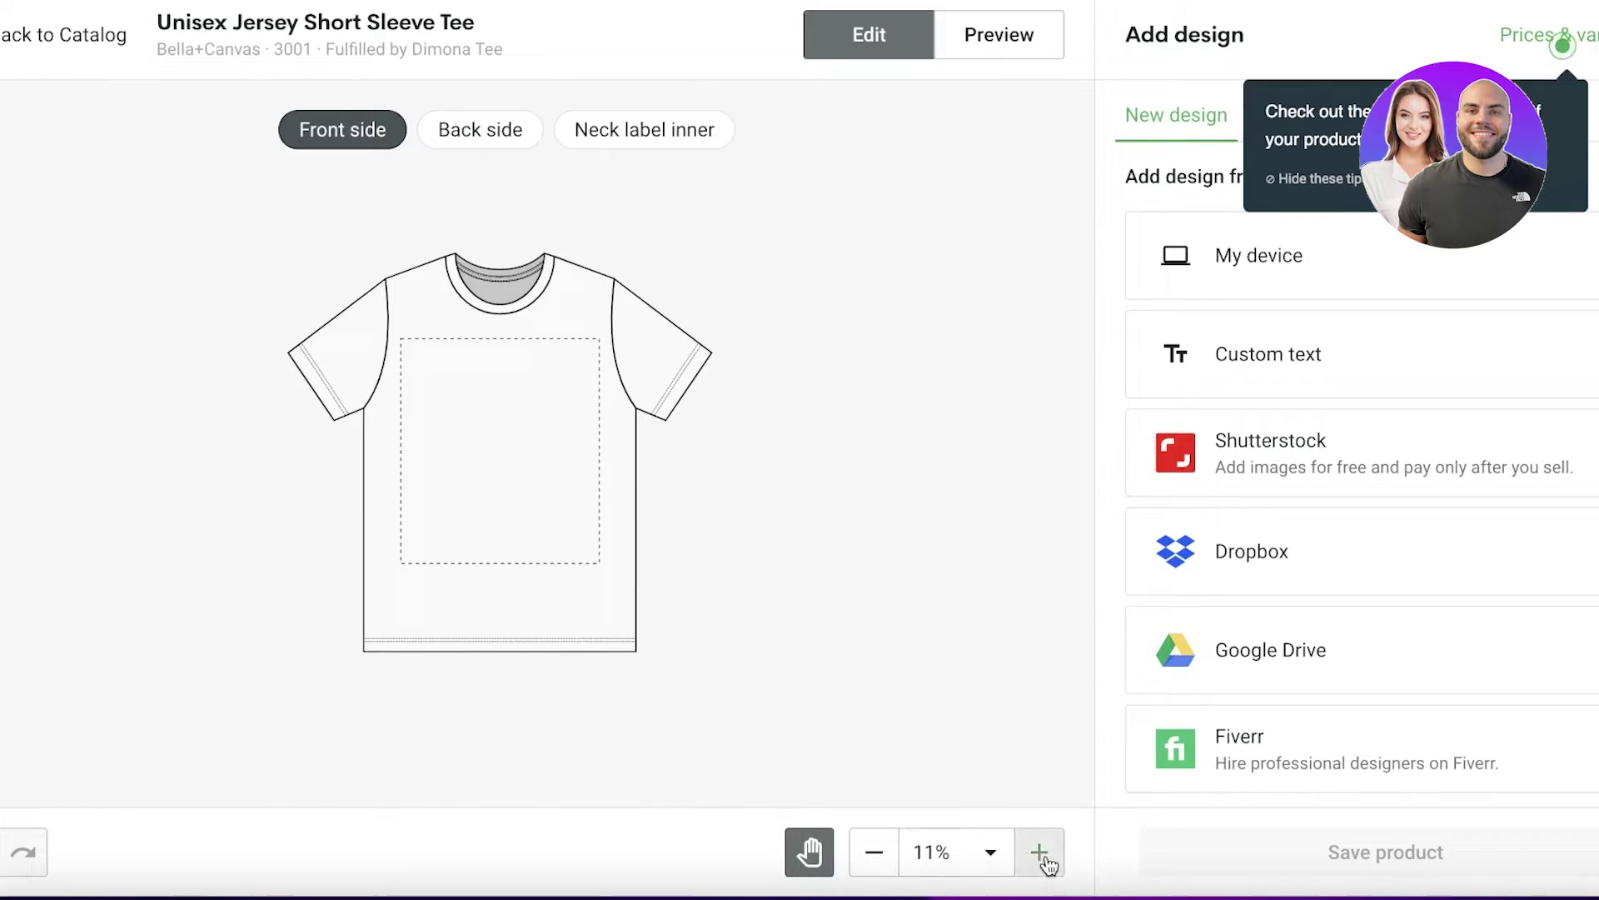
{"action": "left_click", "coordinate": [1042, 853]}
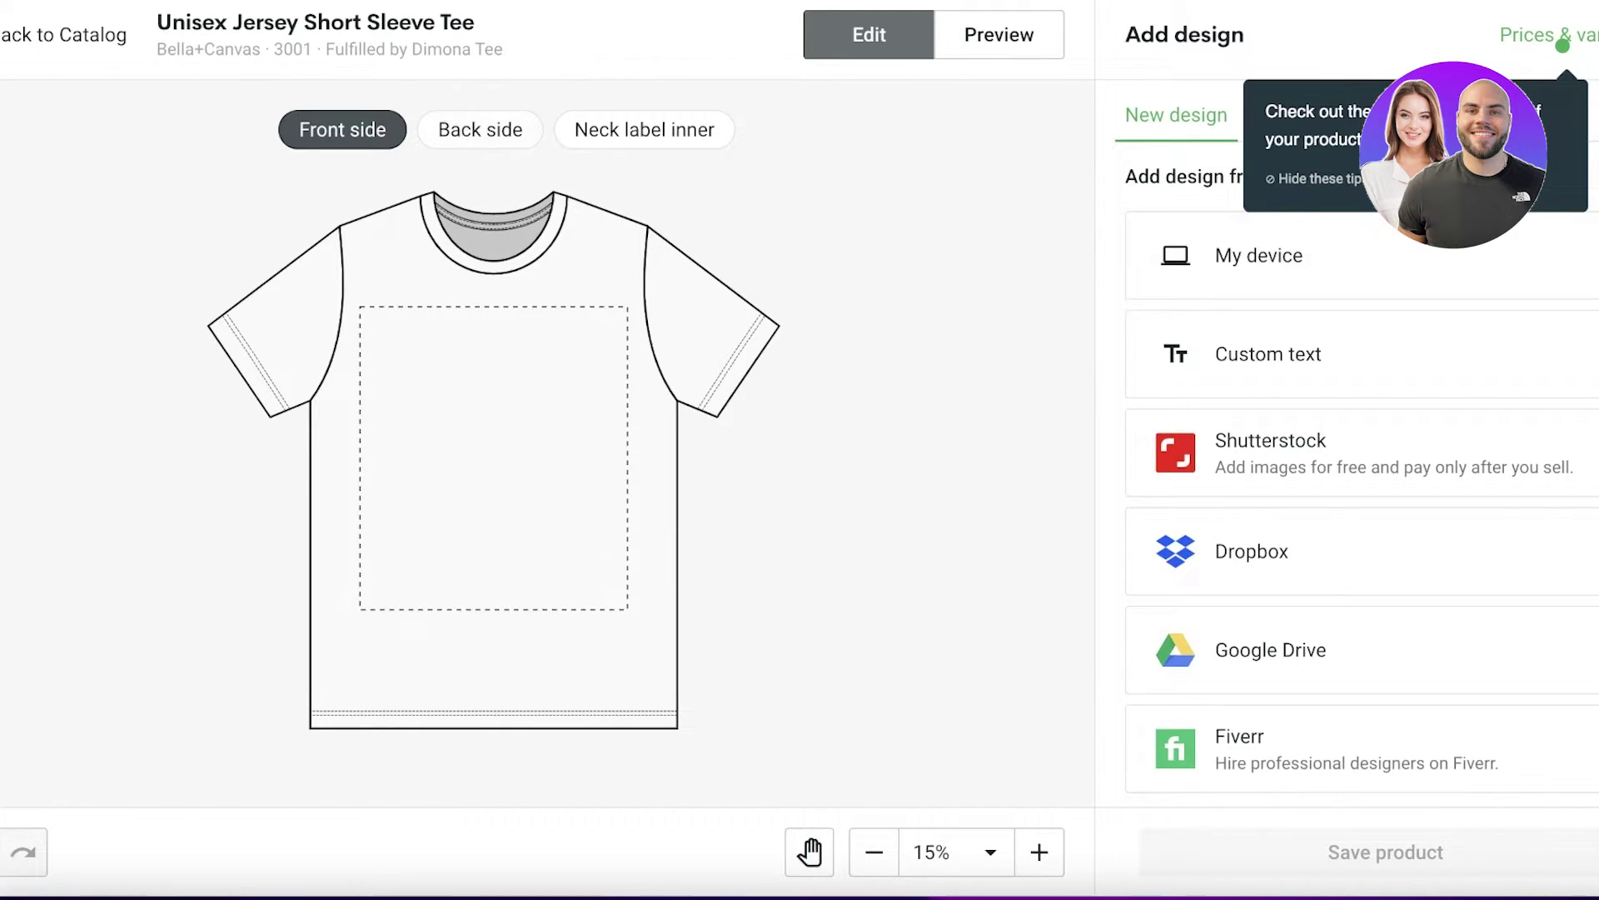
{"action": "left_click", "coordinate": [63, 34]}
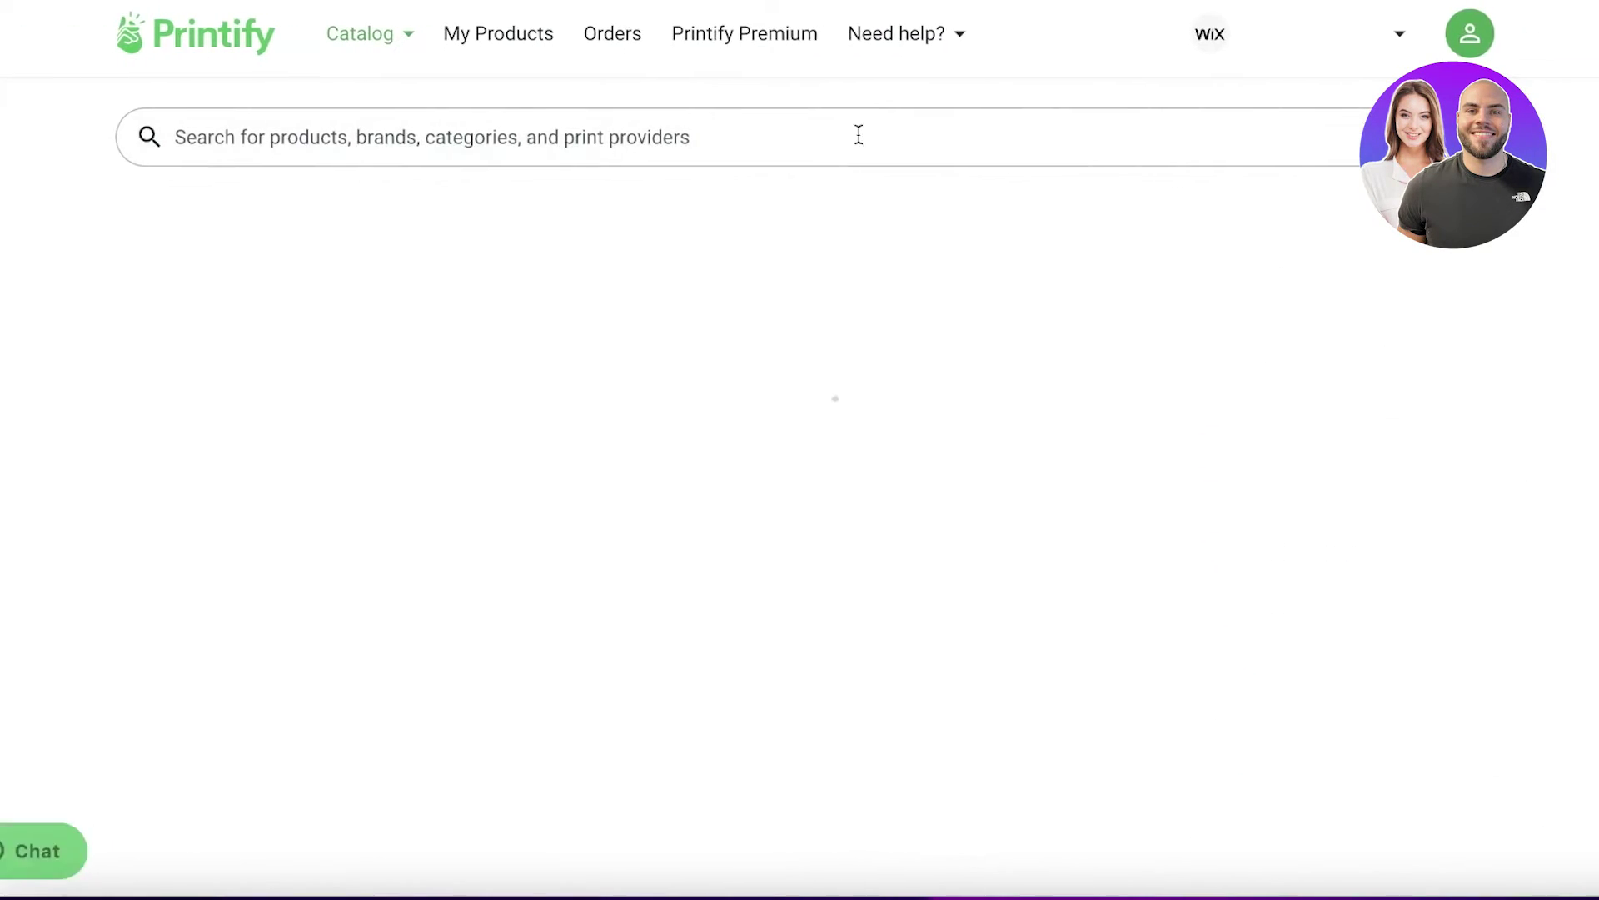
- Compare the print providers for the Unisex Jersey Short Sleeve Tee by price, shipping, production time, print areas, sizes and colors
{"action": "scroll", "coordinate": [928, 403], "scroll_direction": "down", "scroll_amount": 8}
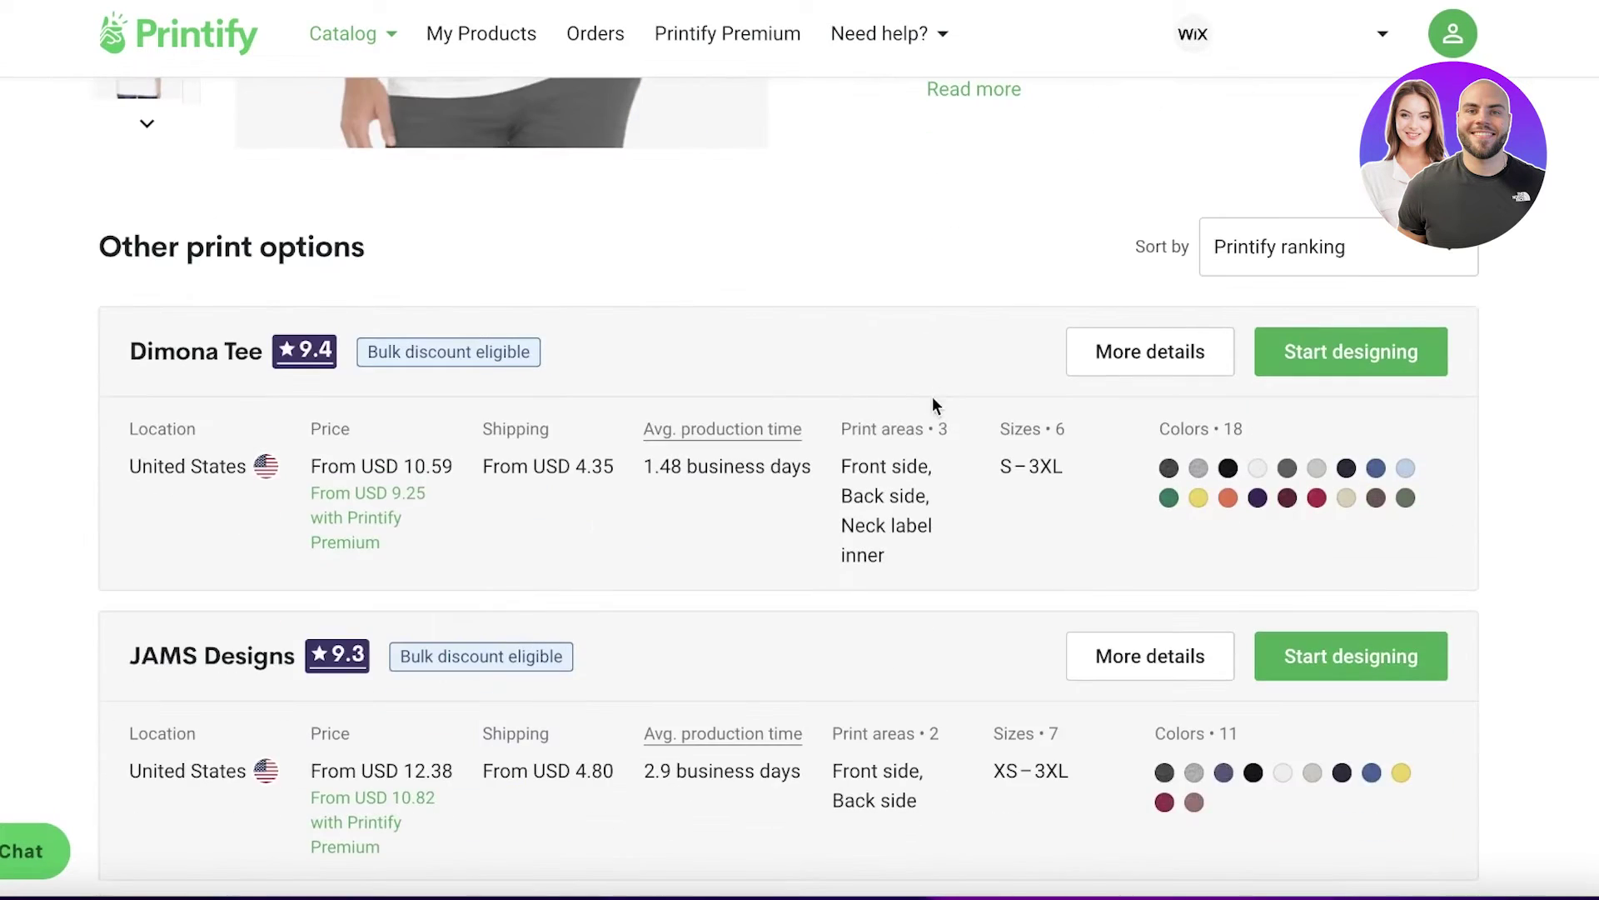
{"action": "scroll", "coordinate": [1170, 356], "scroll_direction": "down", "scroll_amount": 5}
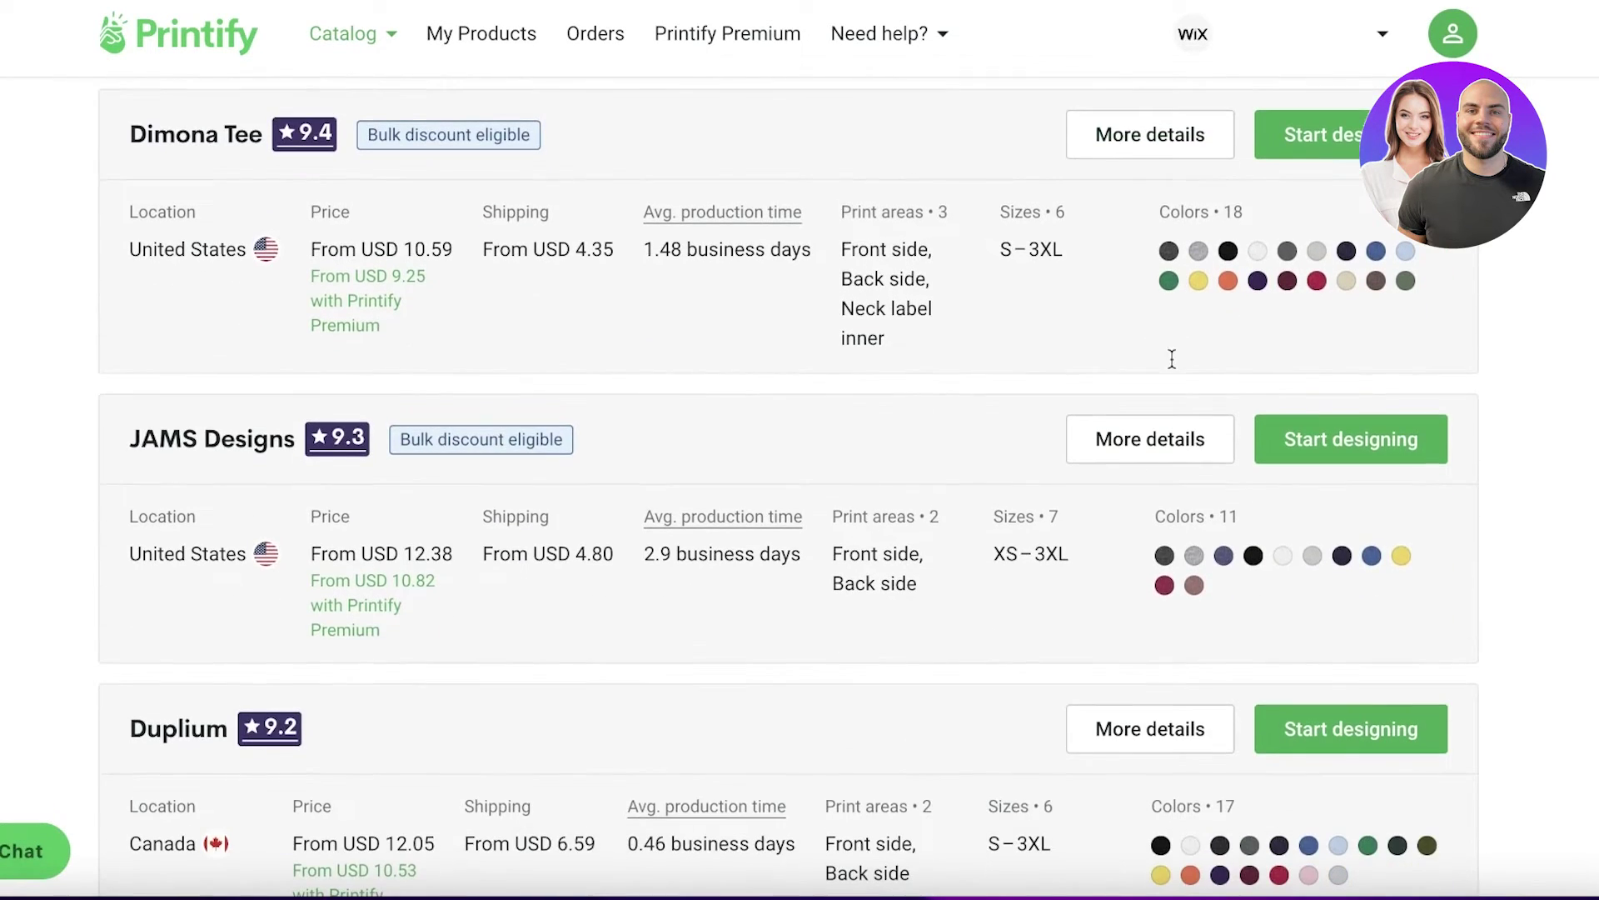
{"action": "scroll", "coordinate": [463, 227], "scroll_direction": "down", "scroll_amount": 20}
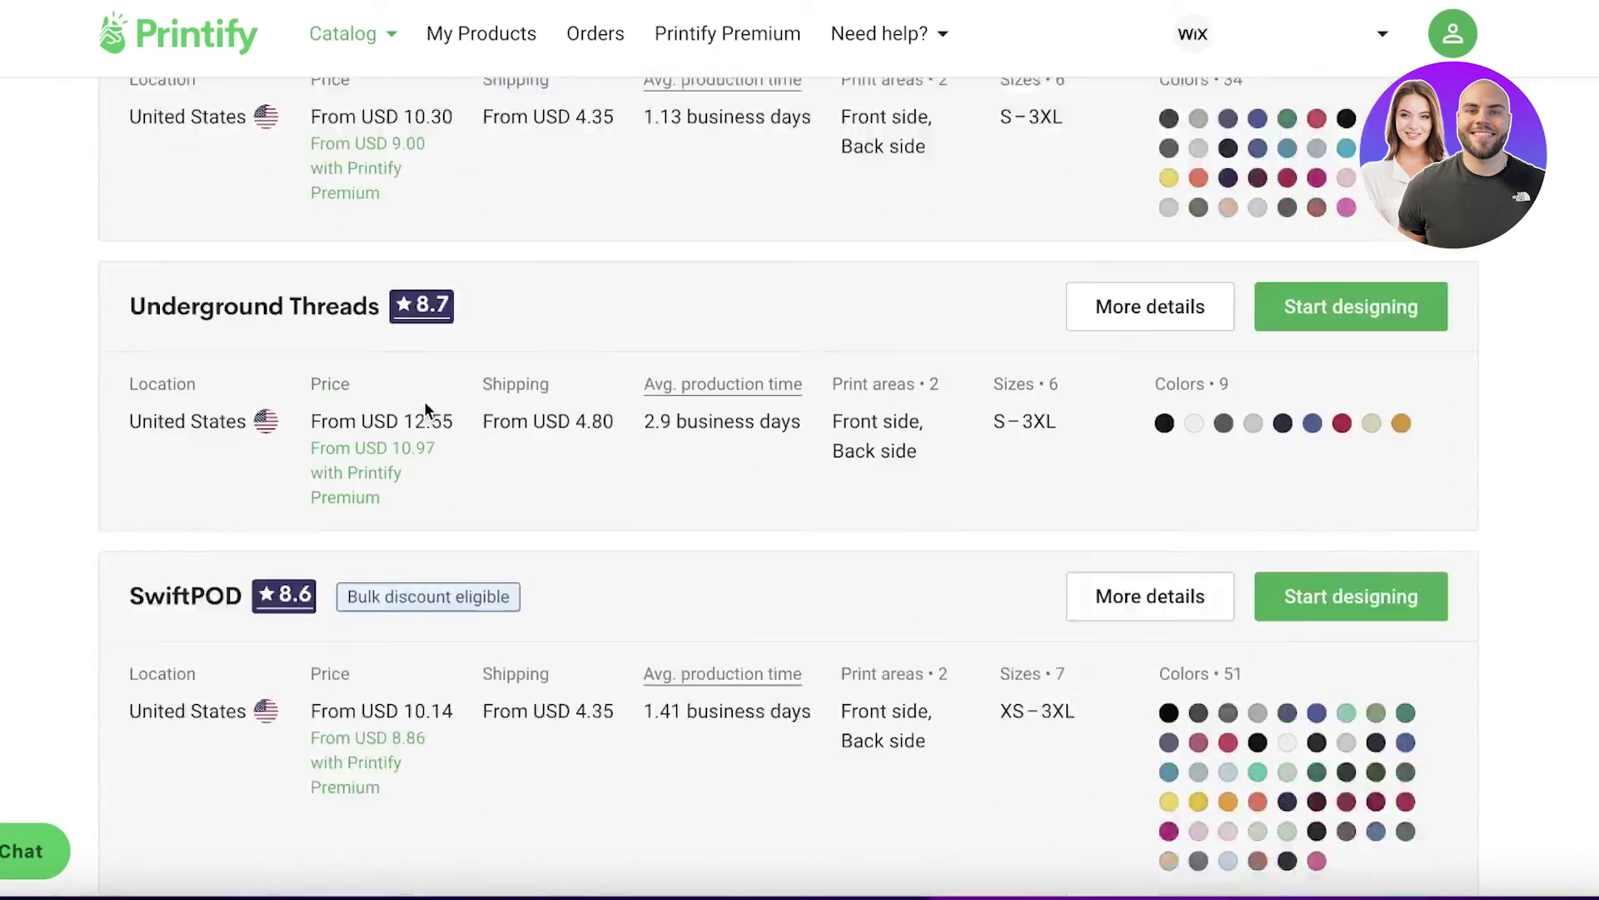
{"action": "scroll", "coordinate": [476, 335], "scroll_direction": "down", "scroll_amount": 12}
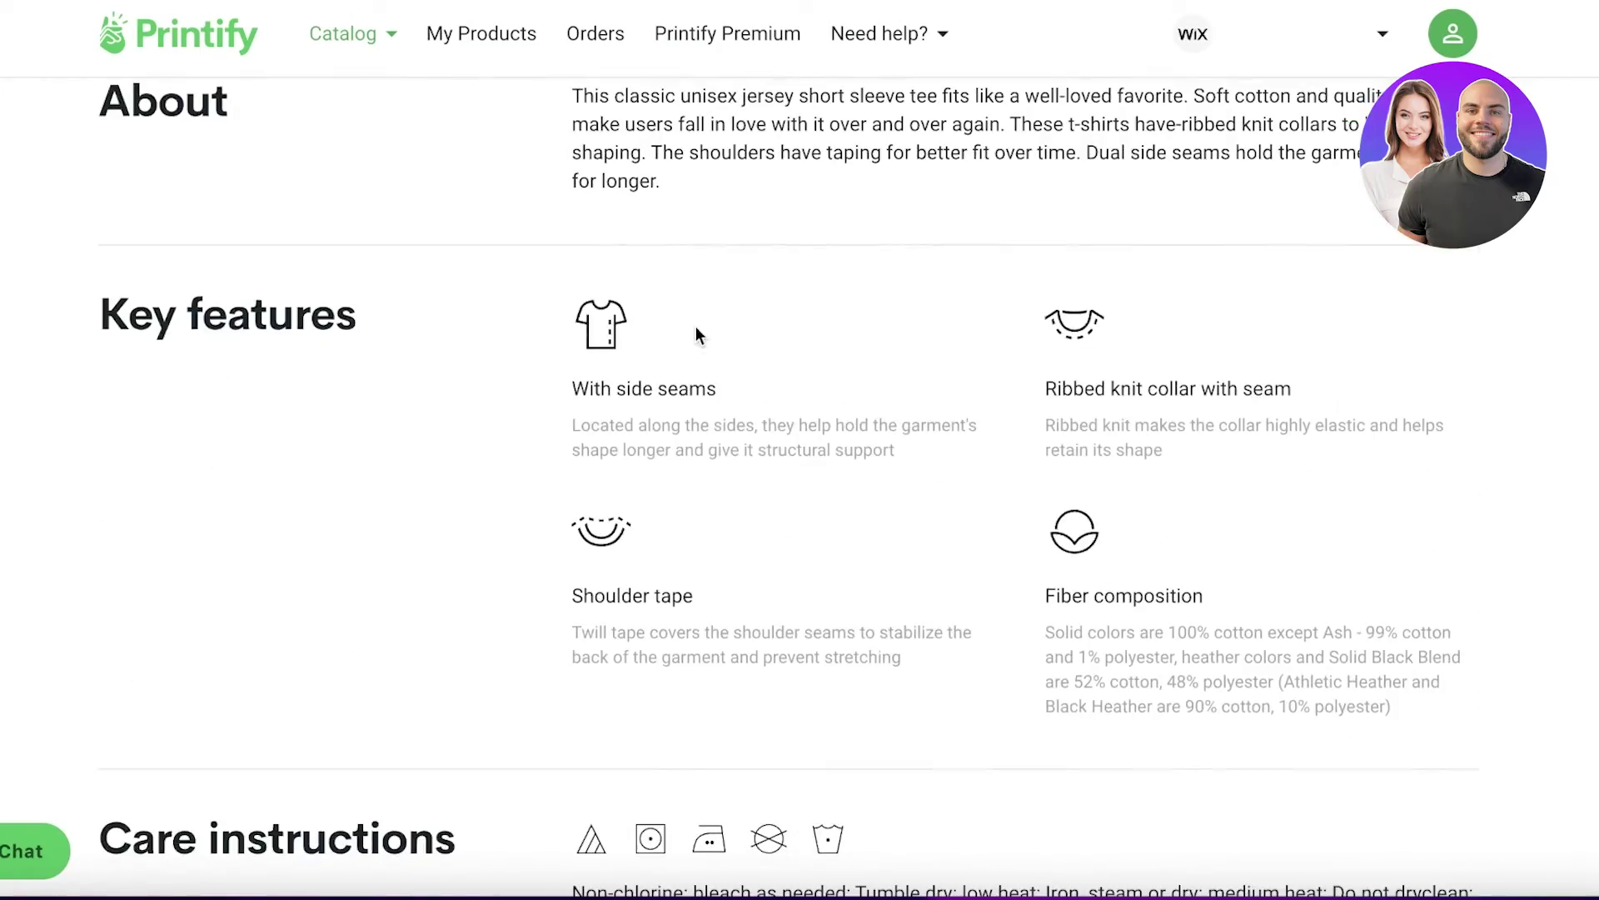
{"action": "scroll", "coordinate": [696, 329], "scroll_direction": "up", "scroll_amount": 10}
{"action": "scroll", "coordinate": [698, 350], "scroll_direction": "up", "scroll_amount": 9}
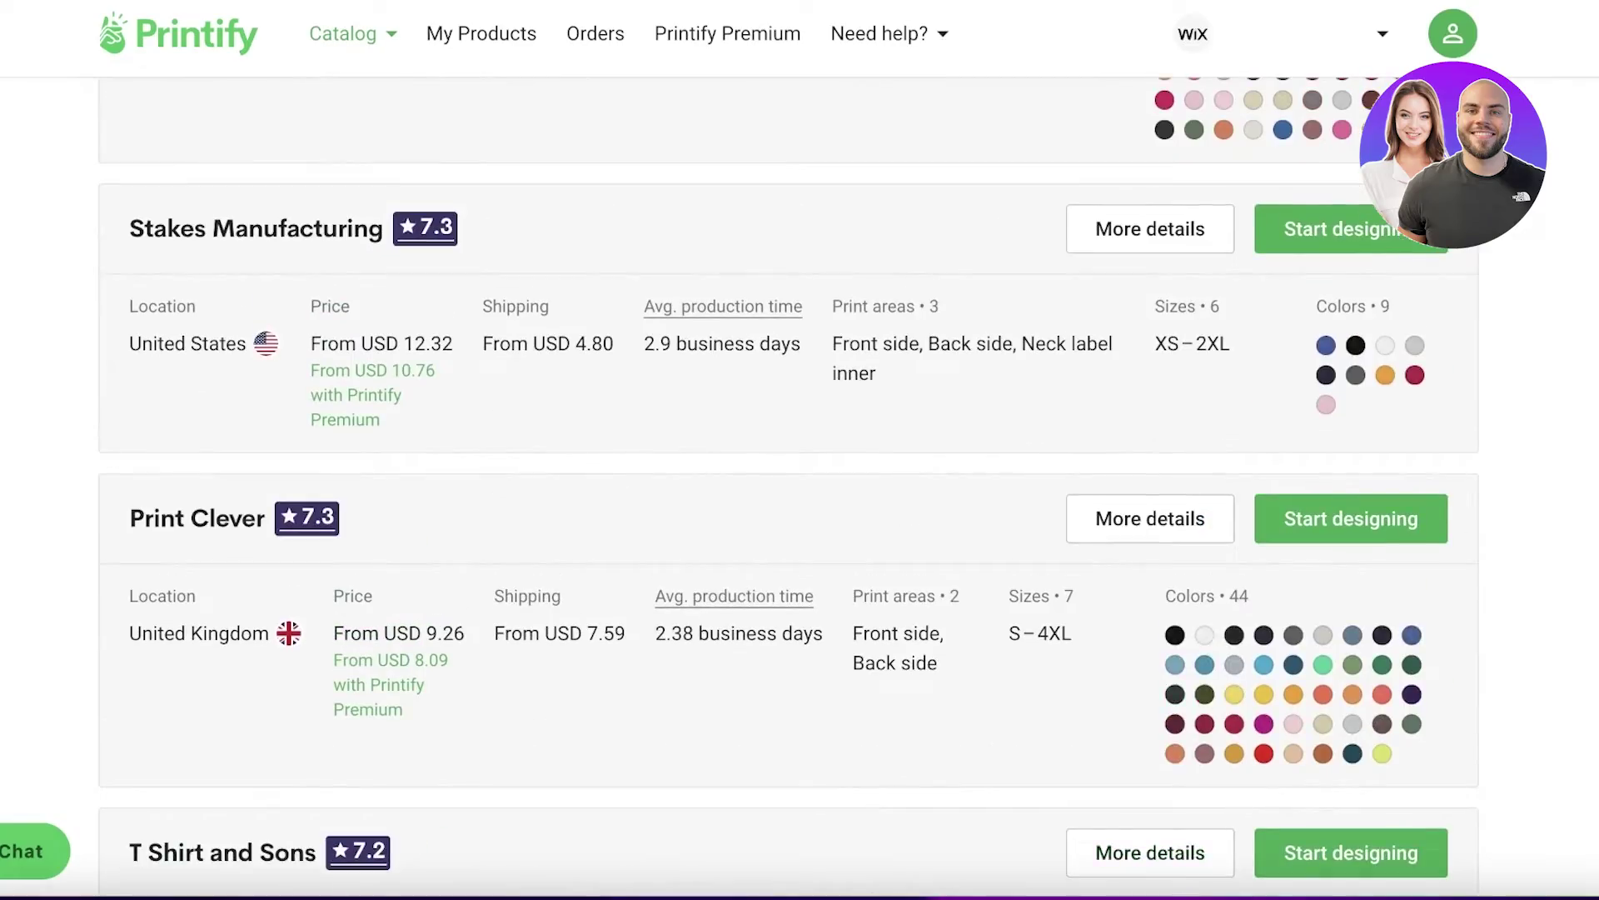
{"action": "scroll", "coordinate": [906, 427], "scroll_direction": "up", "scroll_amount": 20}
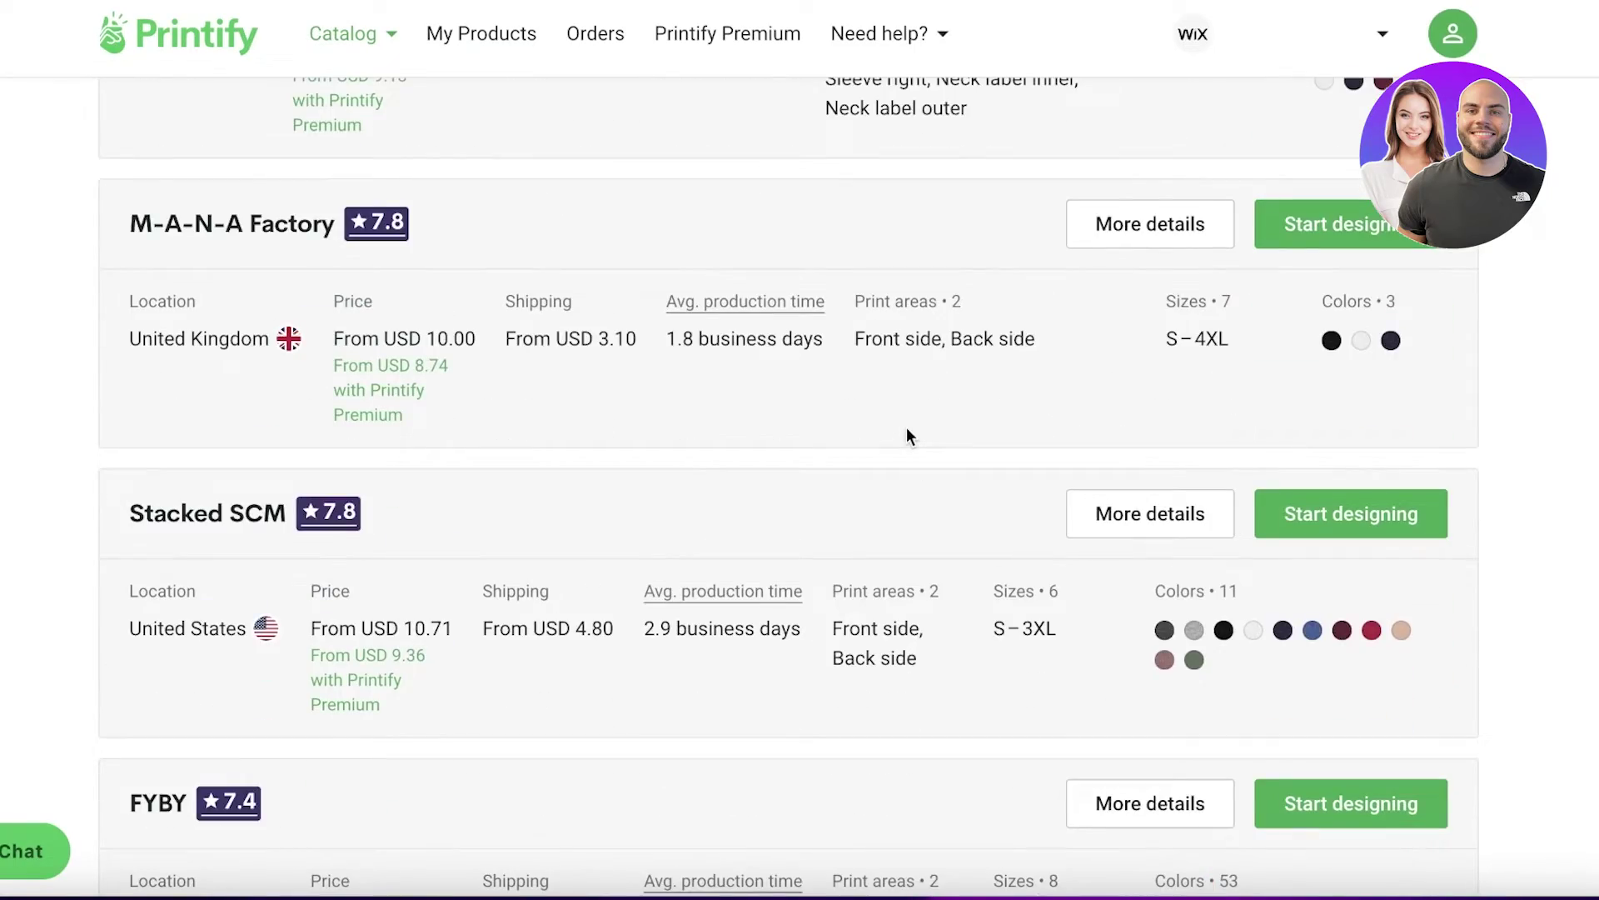
{"action": "scroll", "coordinate": [908, 430], "scroll_direction": "up", "scroll_amount": 20}
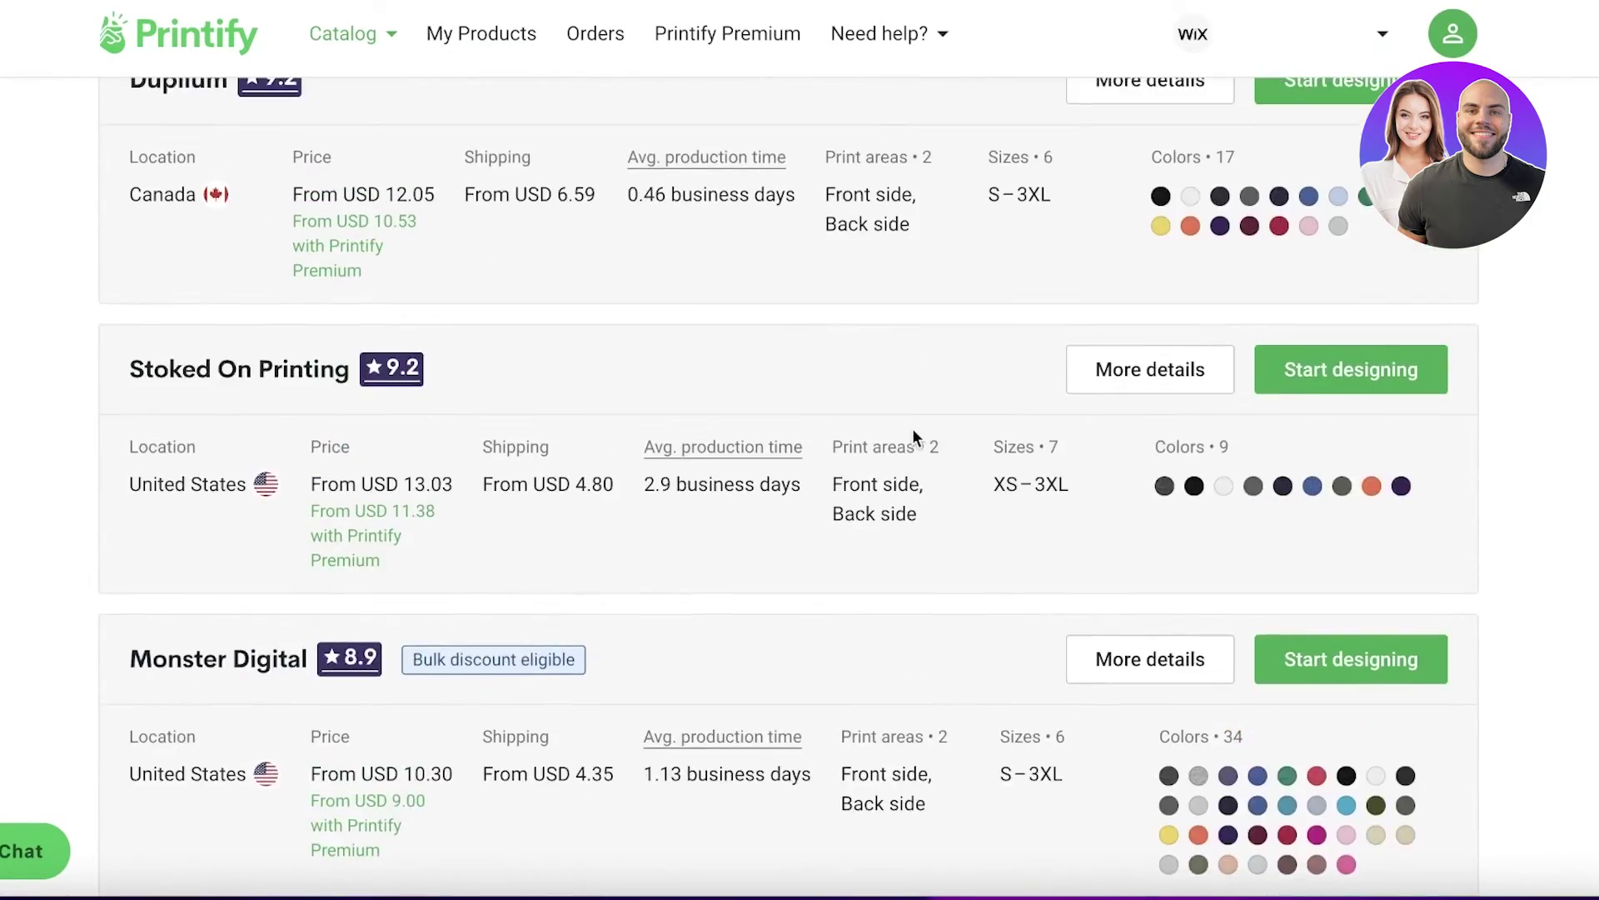
{"action": "scroll", "coordinate": [1178, 354], "scroll_direction": "down", "scroll_amount": 5}
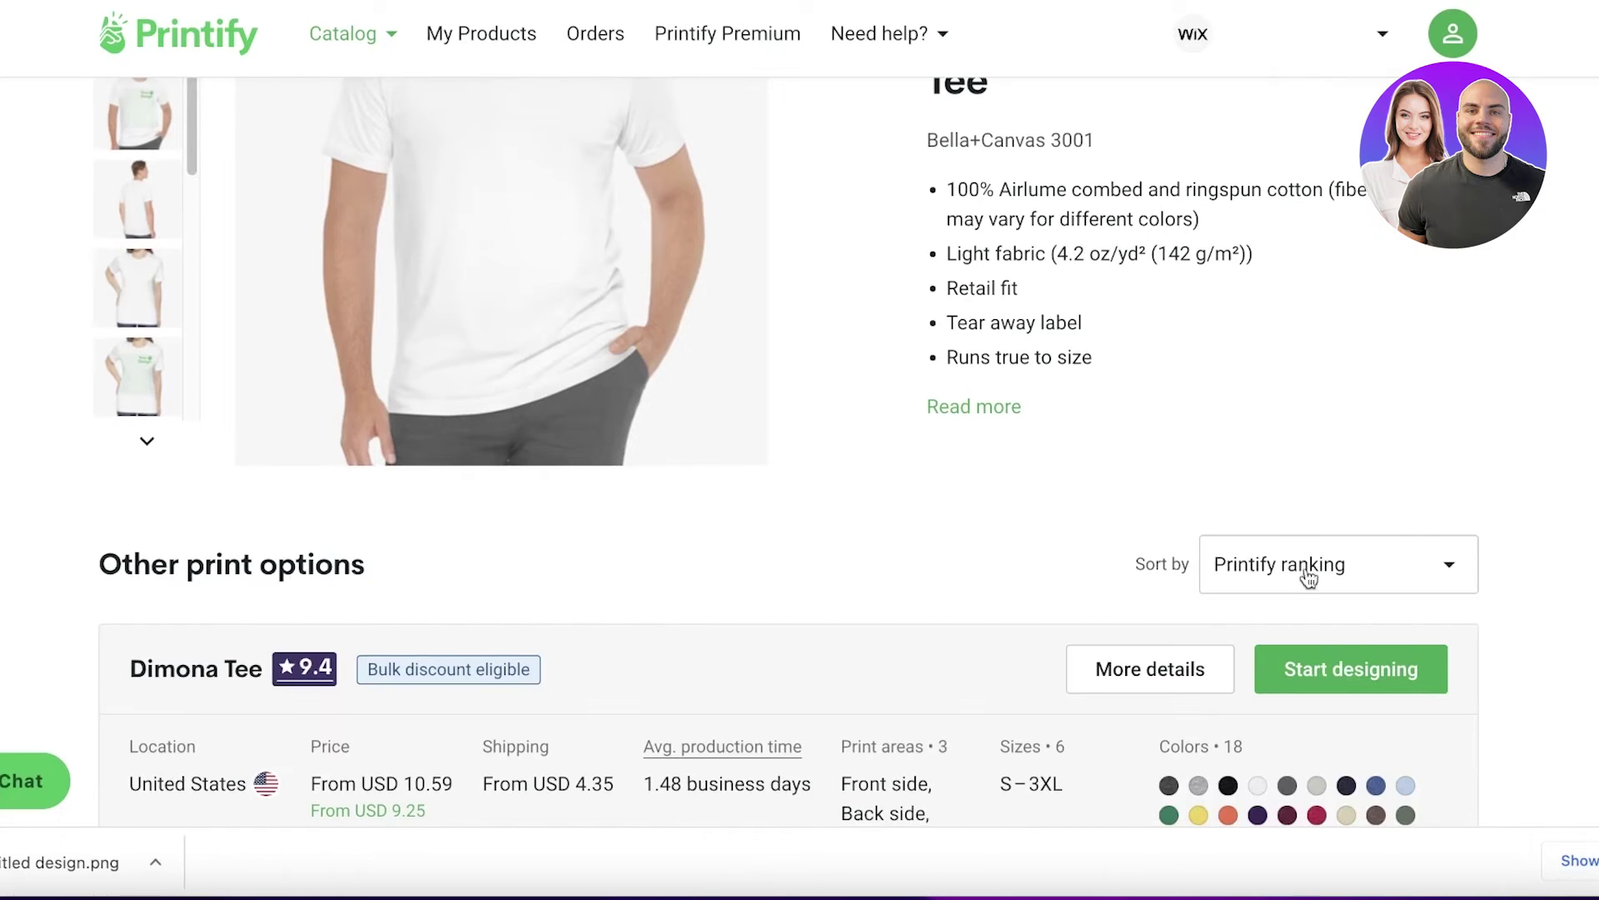
- Start designing the tee with Dimona Tee and upload Untitled design.png from the Downloads folder to the front side
{"action": "left_click", "coordinate": [1333, 685]}
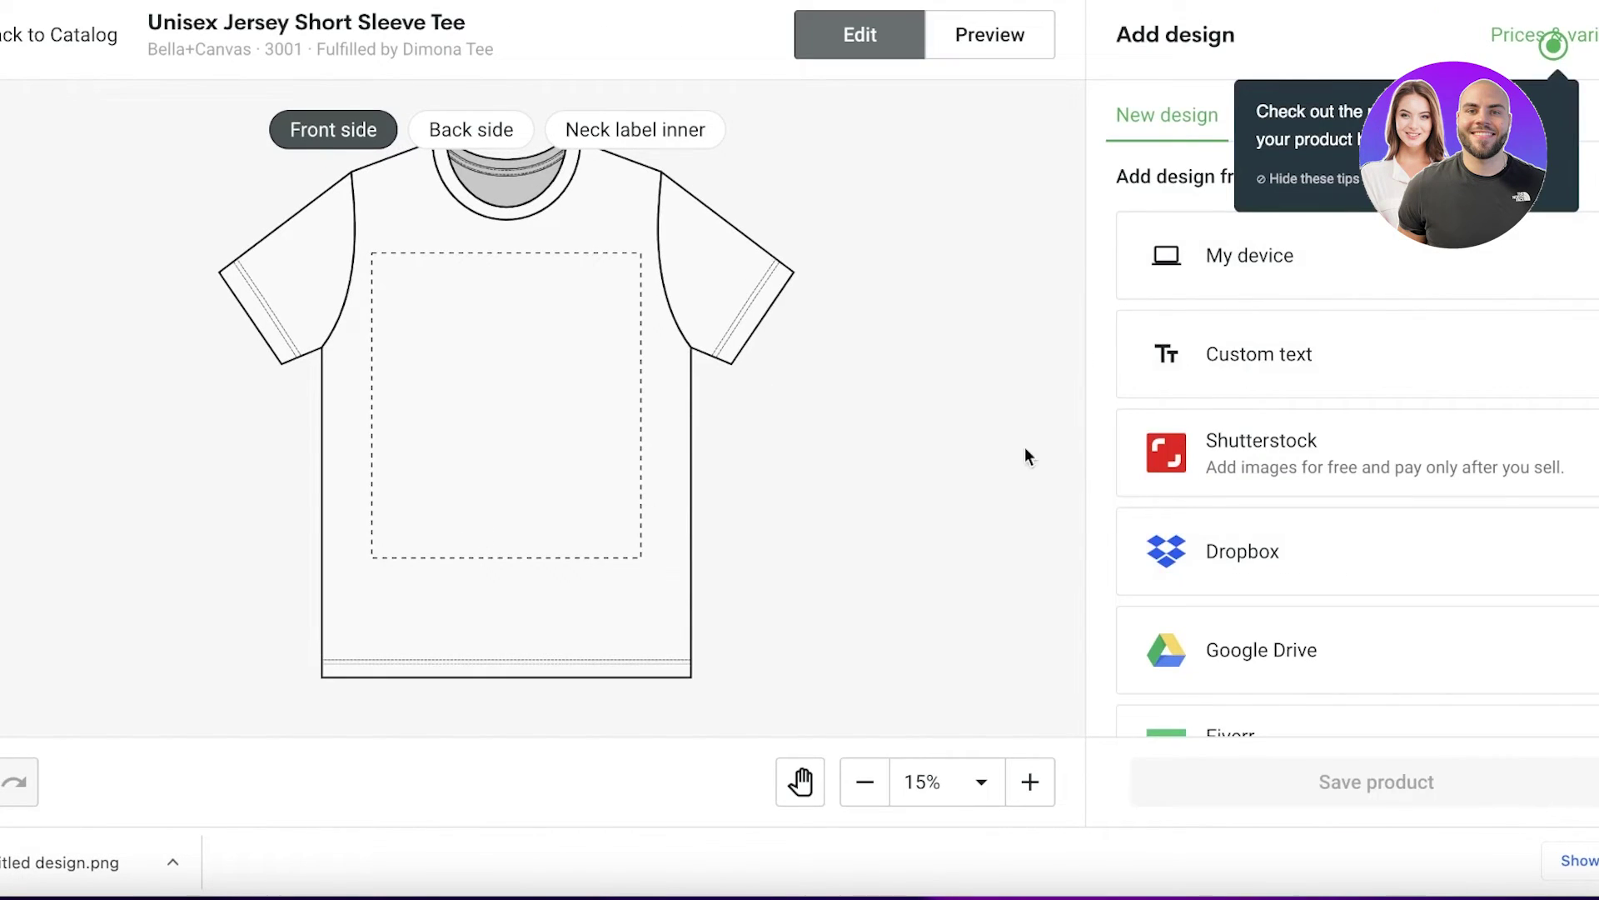
{"action": "left_click", "coordinate": [1321, 295]}
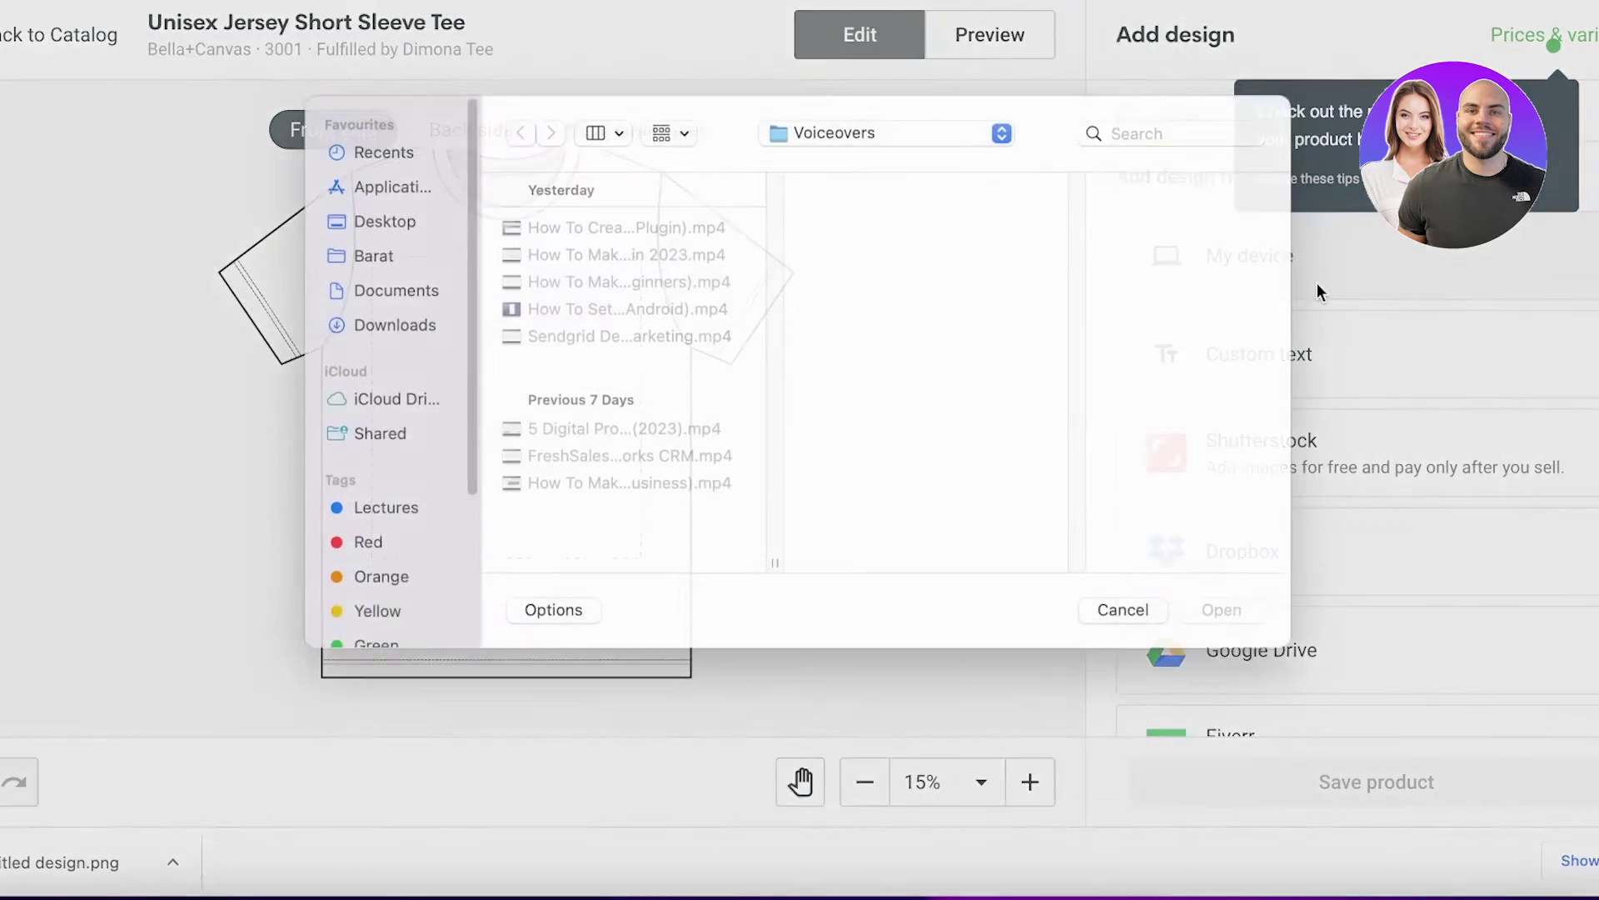
{"action": "left_click", "coordinate": [328, 350]}
{"action": "left_click", "coordinate": [504, 254]}
{"action": "left_click", "coordinate": [1191, 631]}
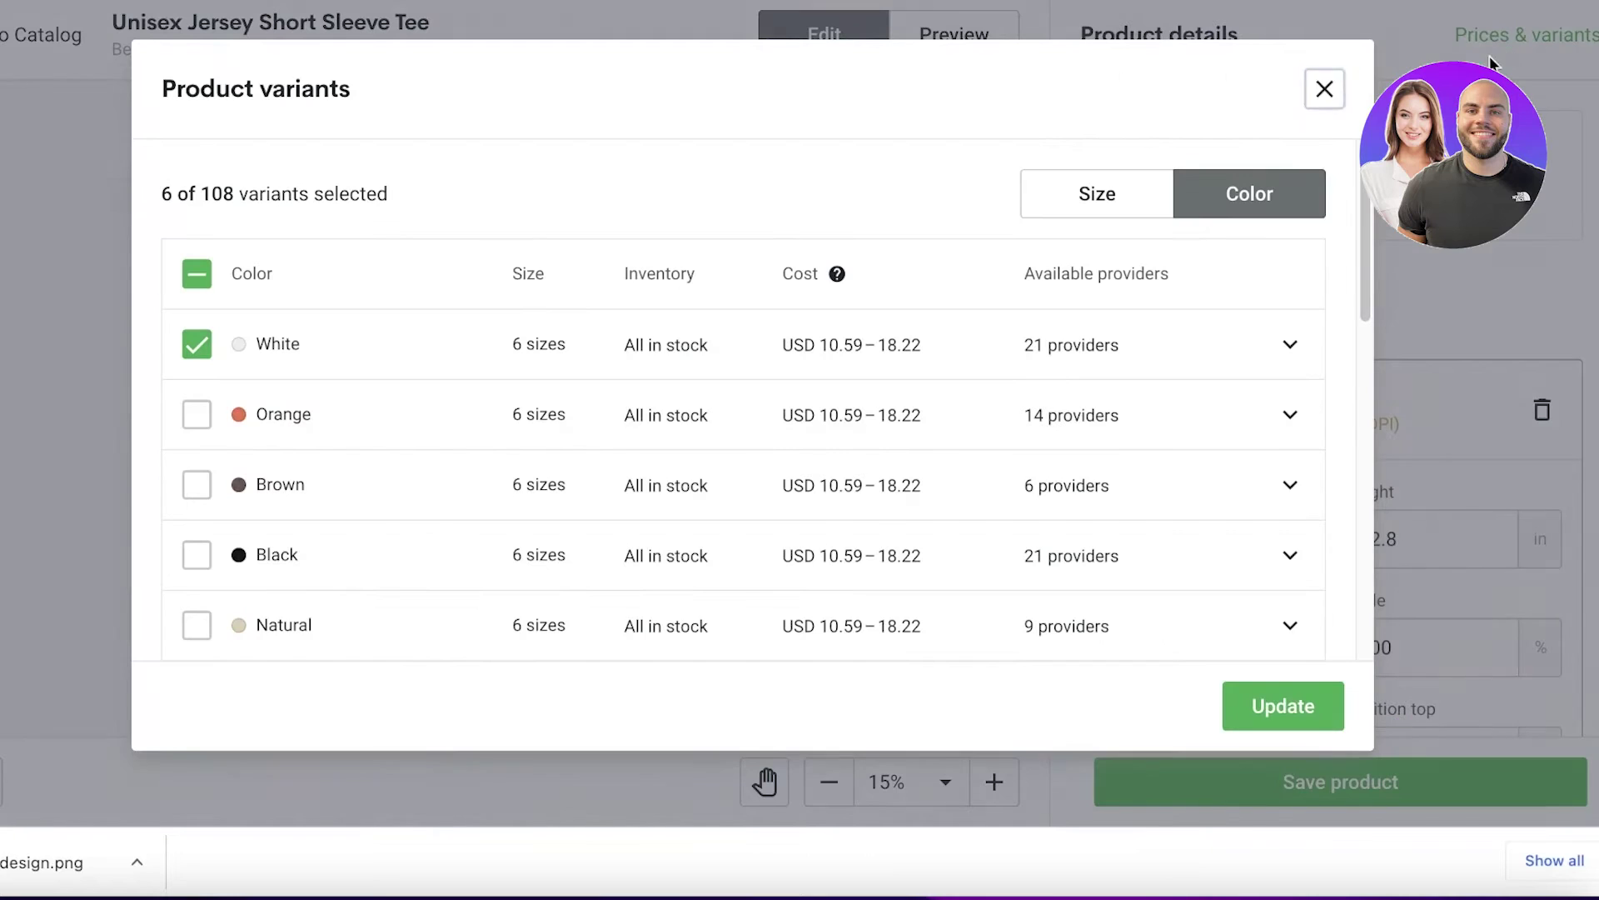
- Add Brown, Black and Natural alongside White as the tee's color variants, leaving Orange out, and update the product variants
{"action": "left_click", "coordinate": [197, 412]}
{"action": "left_click", "coordinate": [222, 484]}
{"action": "left_click", "coordinate": [222, 551]}
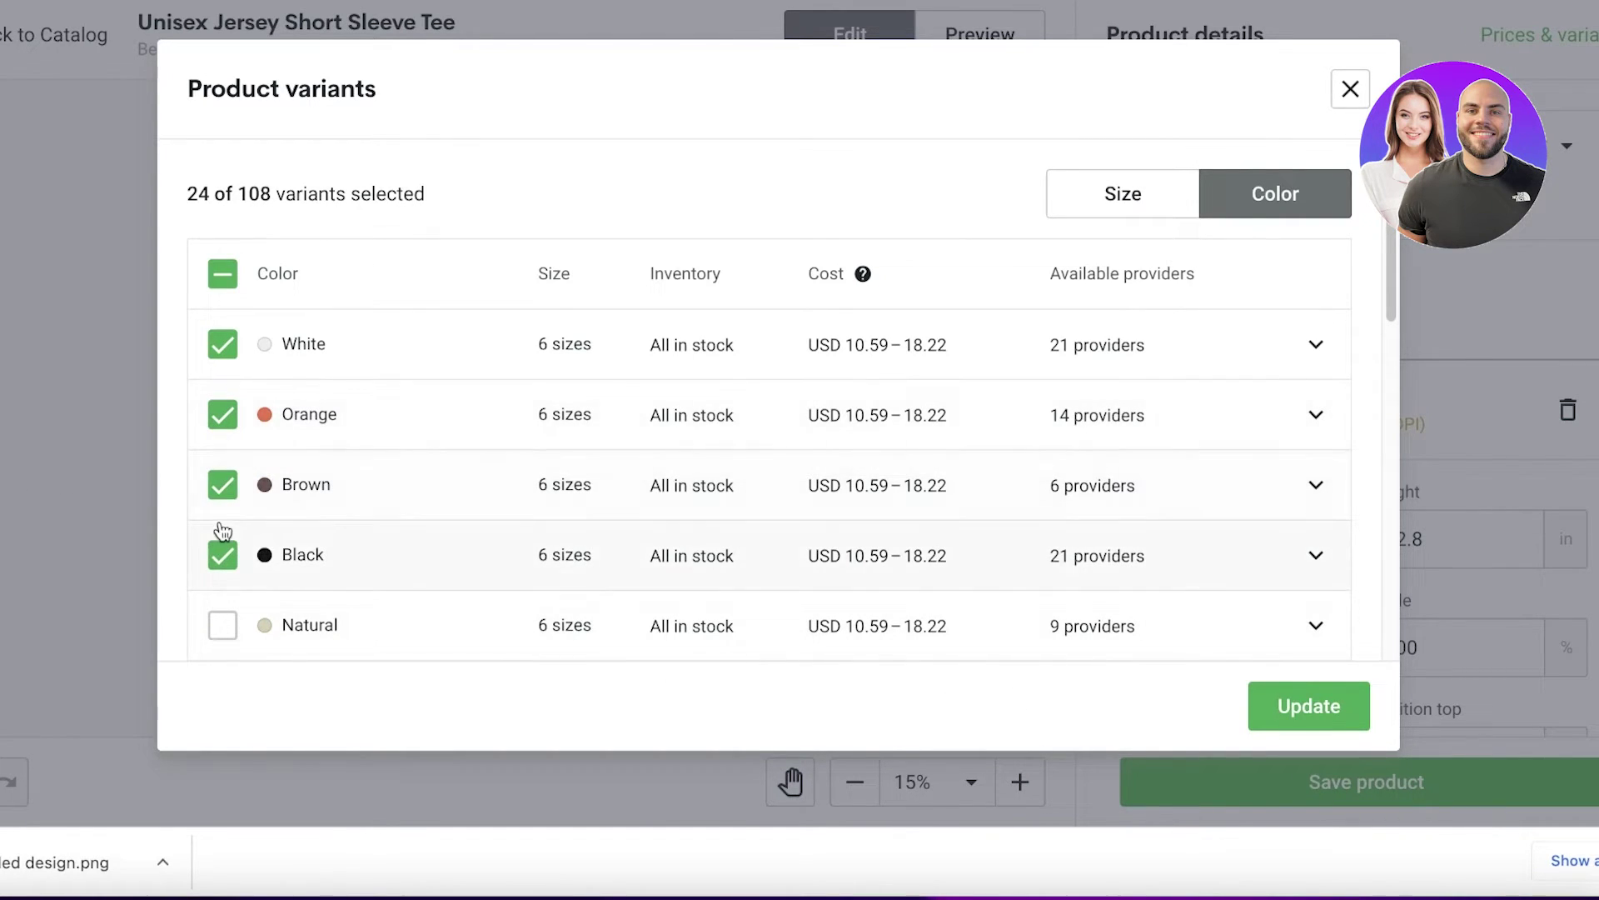
{"action": "left_click", "coordinate": [222, 484]}
{"action": "left_click", "coordinate": [222, 483]}
{"action": "left_click", "coordinate": [222, 413]}
{"action": "left_click", "coordinate": [224, 631]}
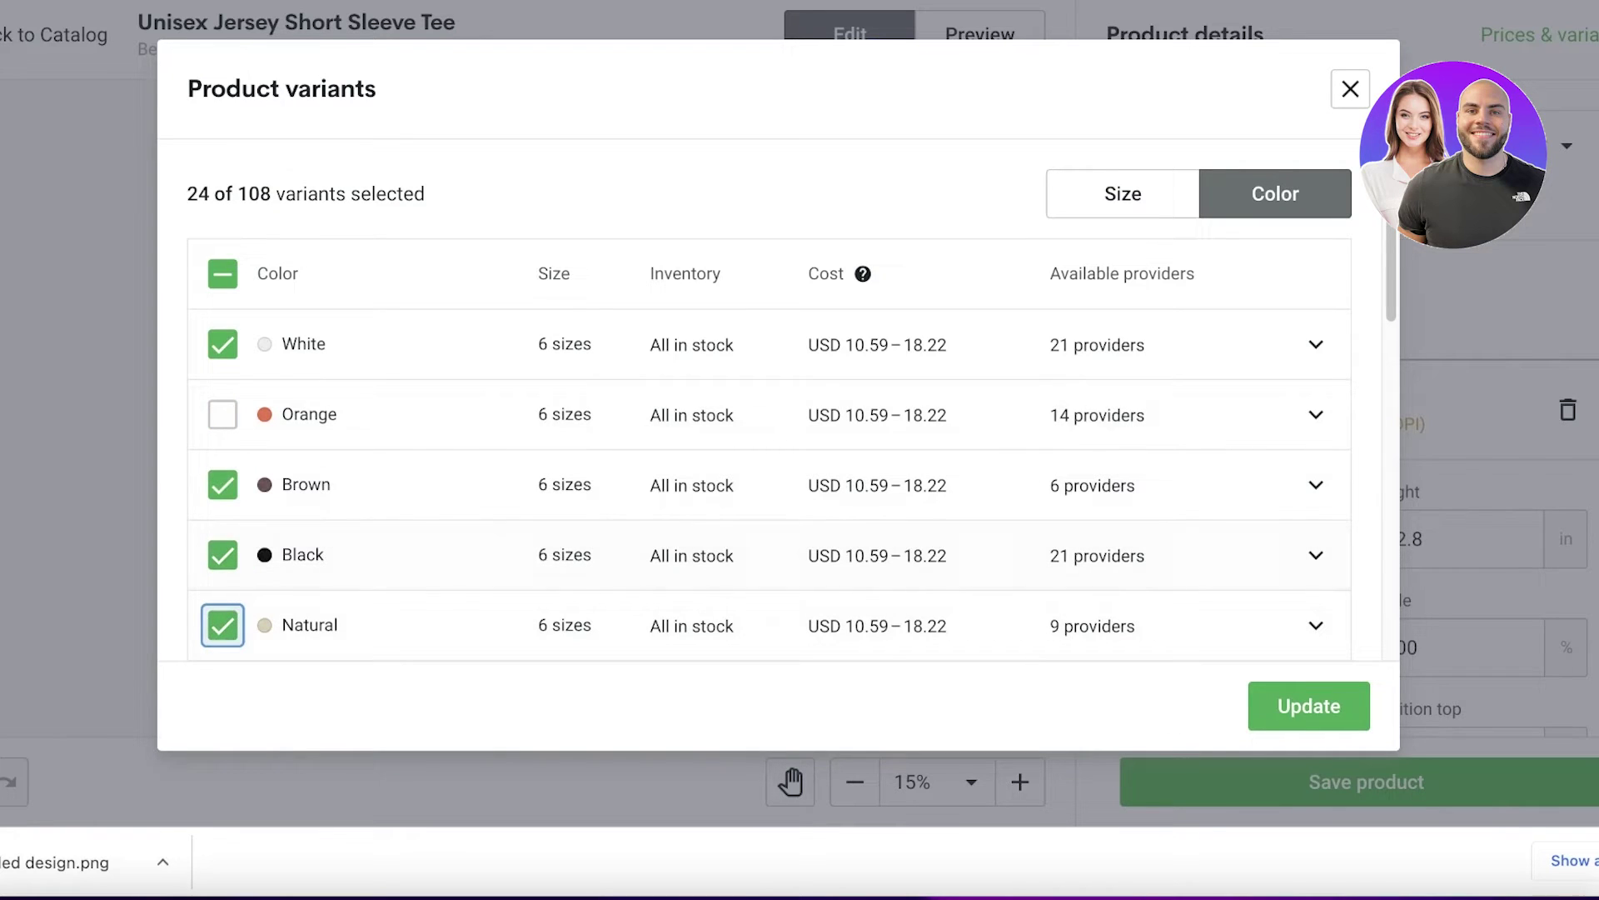
{"action": "left_click", "coordinate": [1308, 708]}
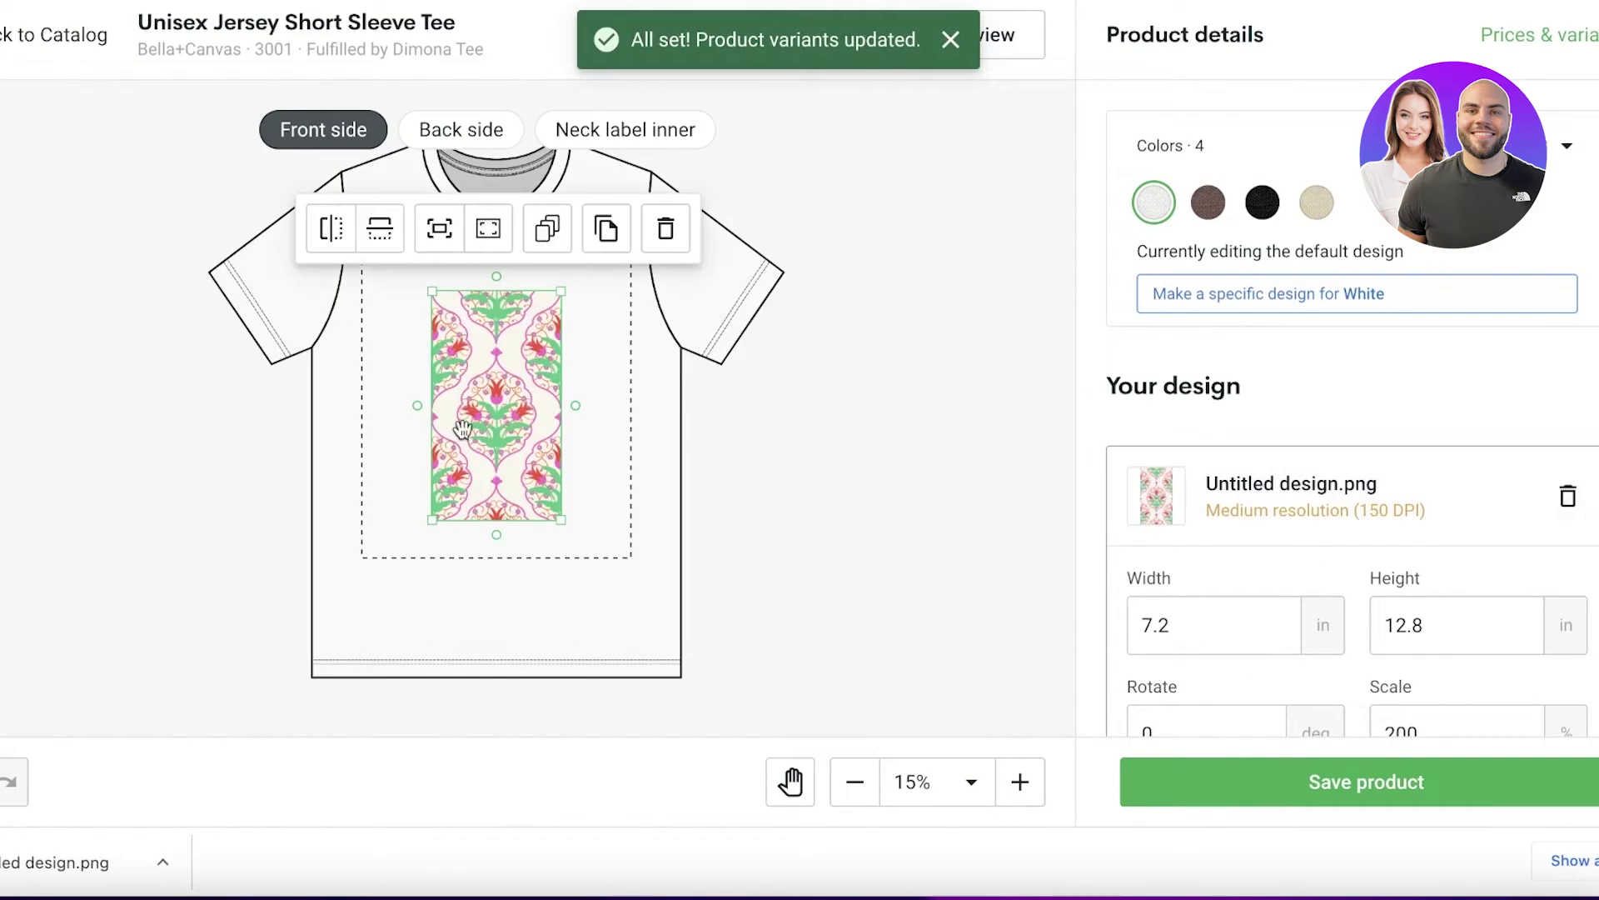
- Reposition the floral artwork near the centre of the front print area, and view the back side and inner neck label areas
{"action": "left_click_drag", "start_coordinate": [466, 389], "coordinate": [396, 389]}
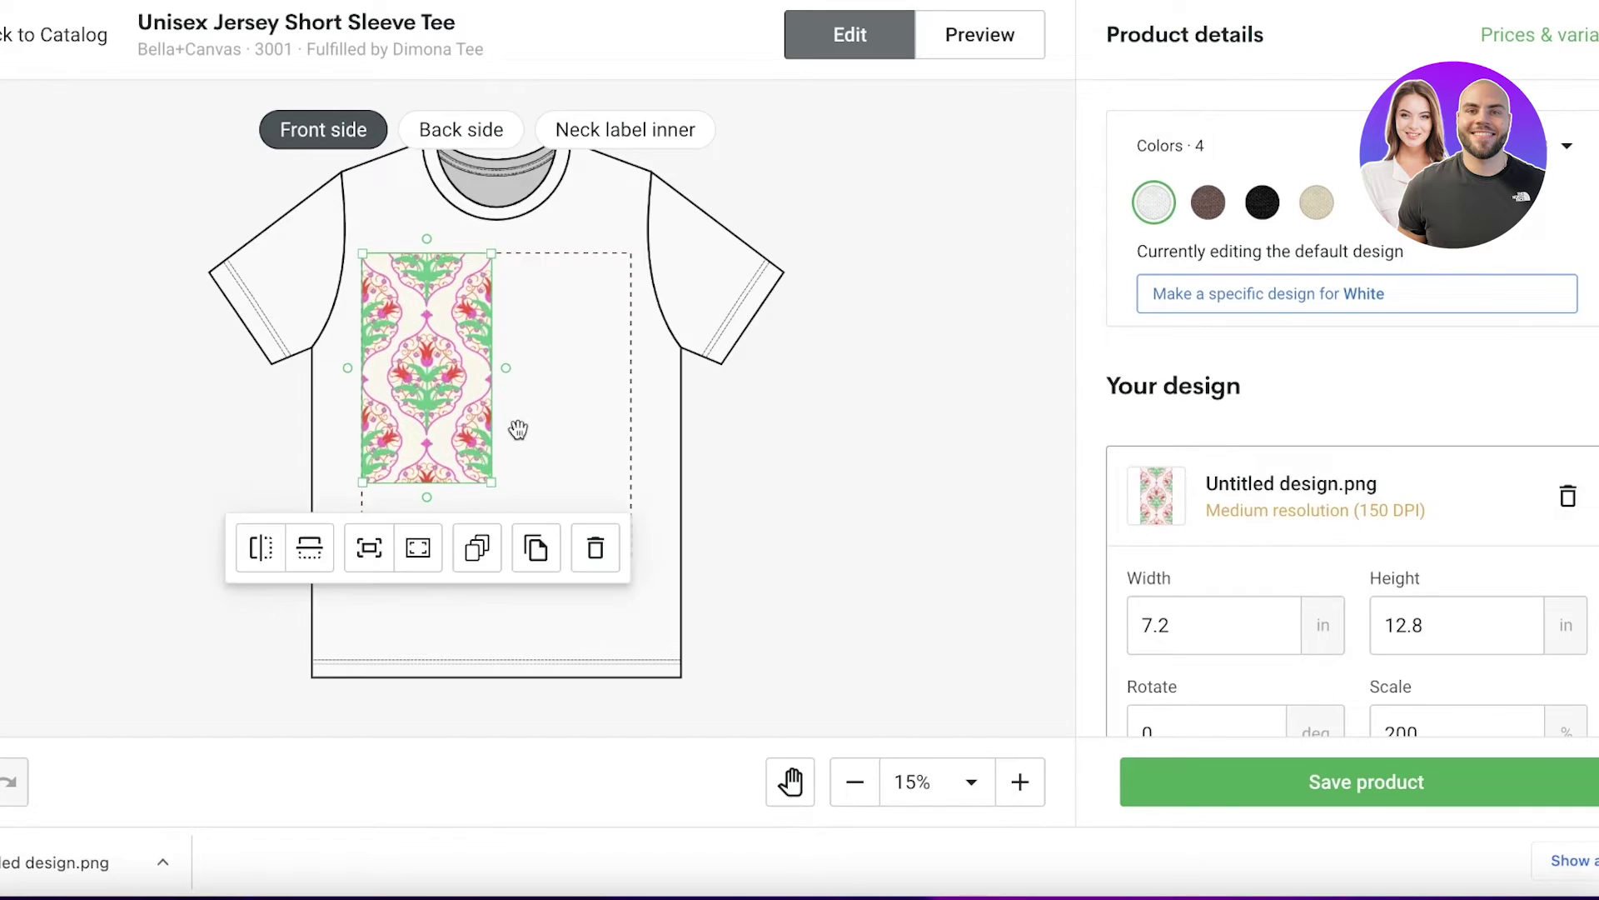
{"action": "left_click_drag", "start_coordinate": [500, 481], "coordinate": [491, 525]}
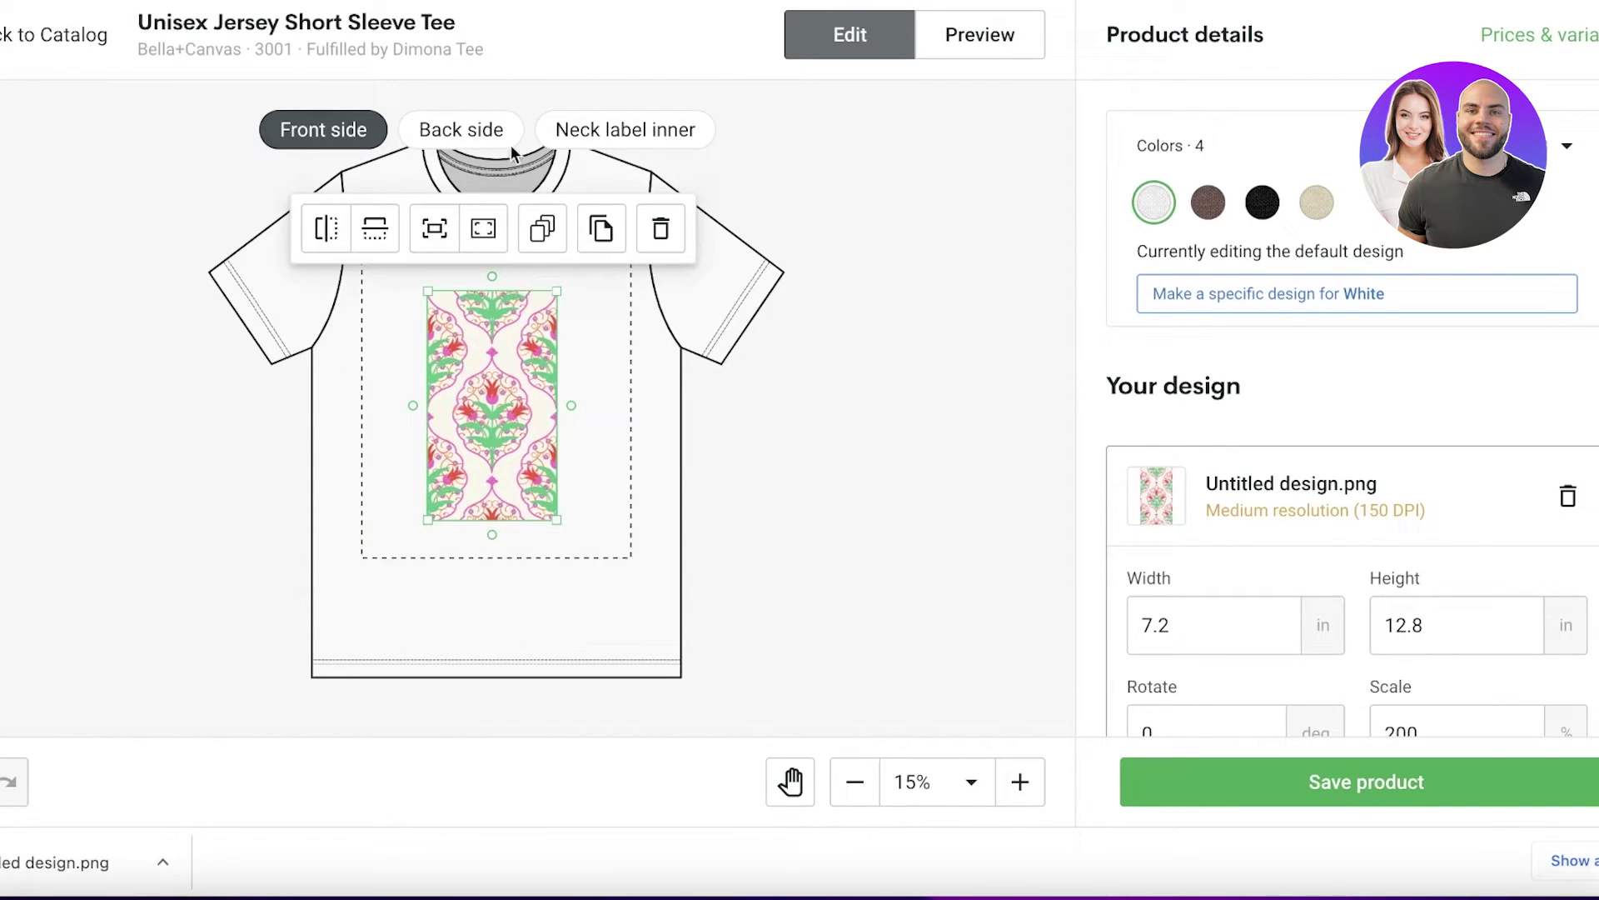
{"action": "left_click", "coordinate": [466, 140]}
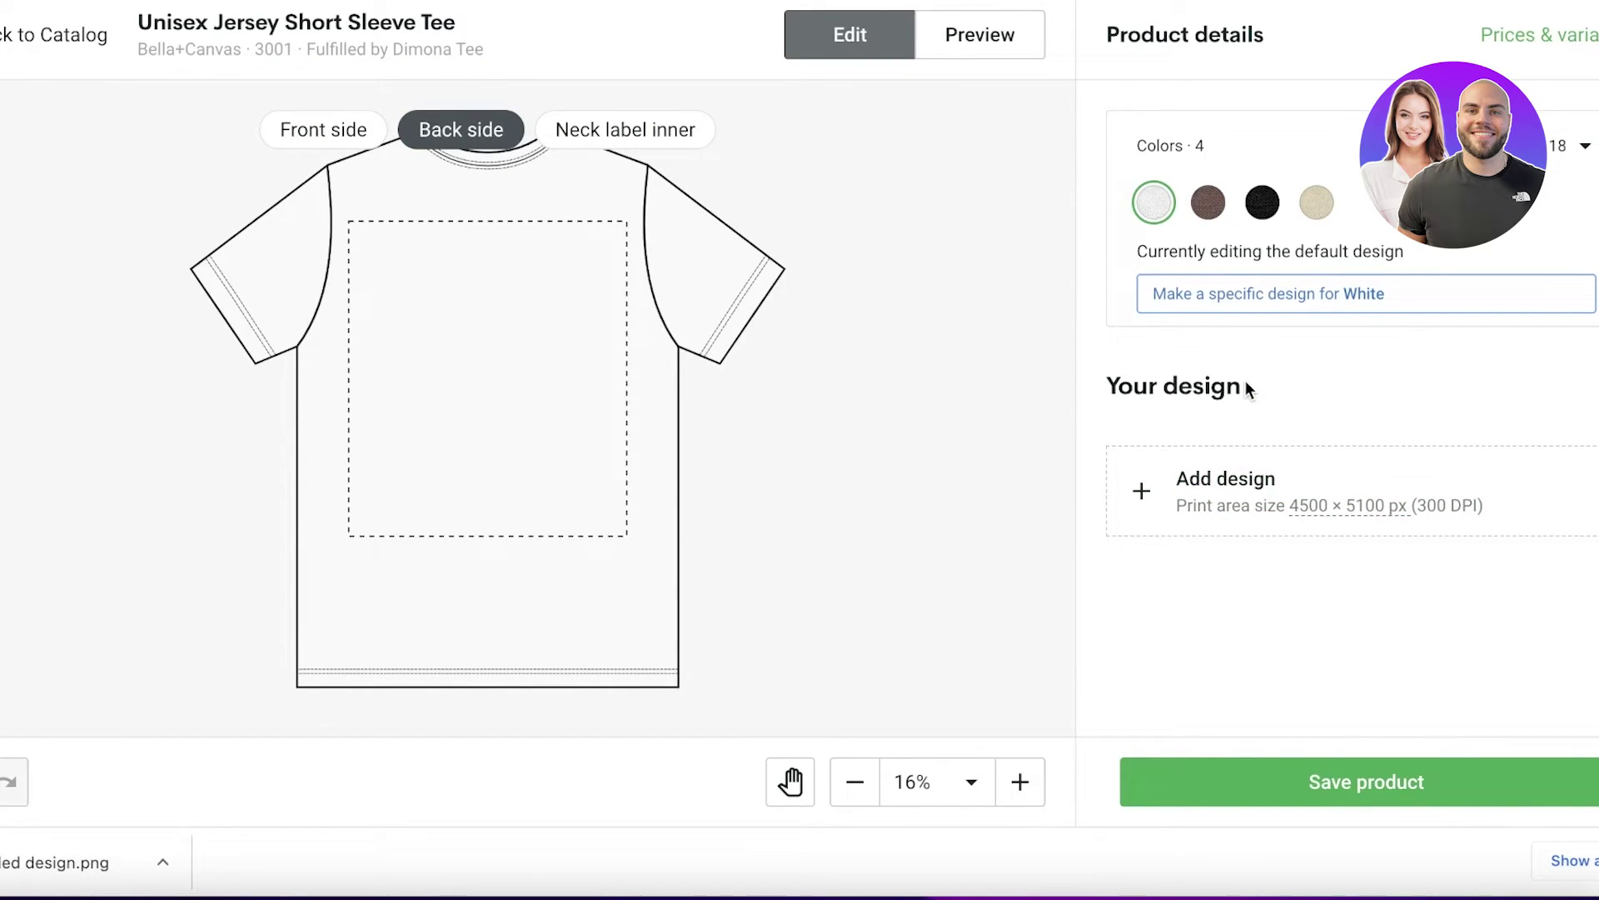
{"action": "left_click", "coordinate": [601, 127]}
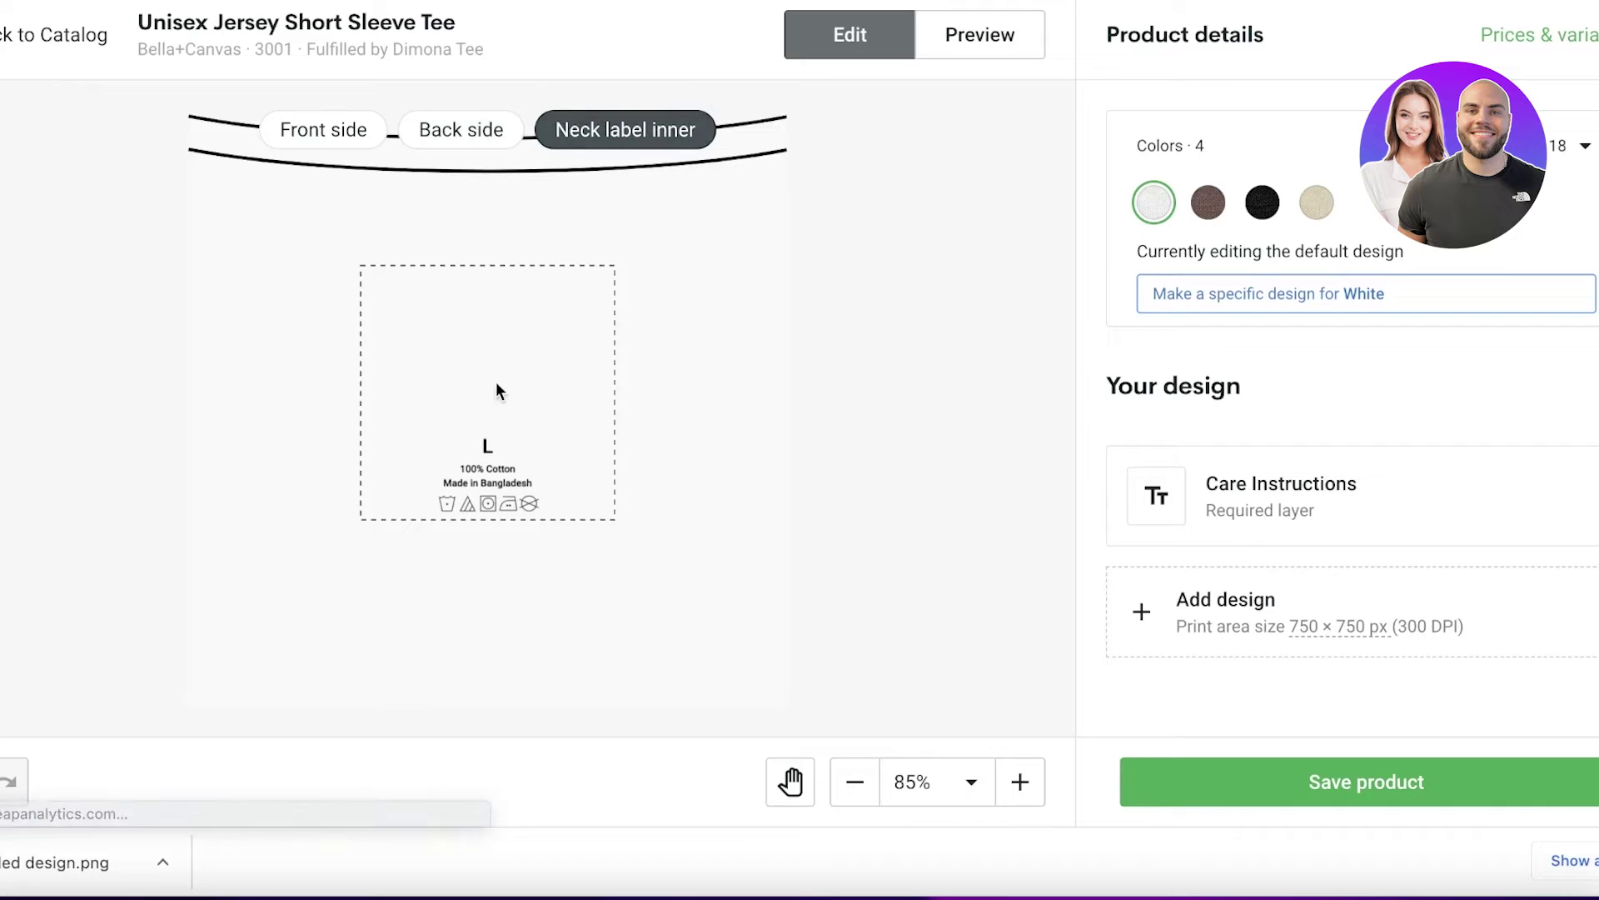
{"action": "left_click", "coordinate": [997, 489]}
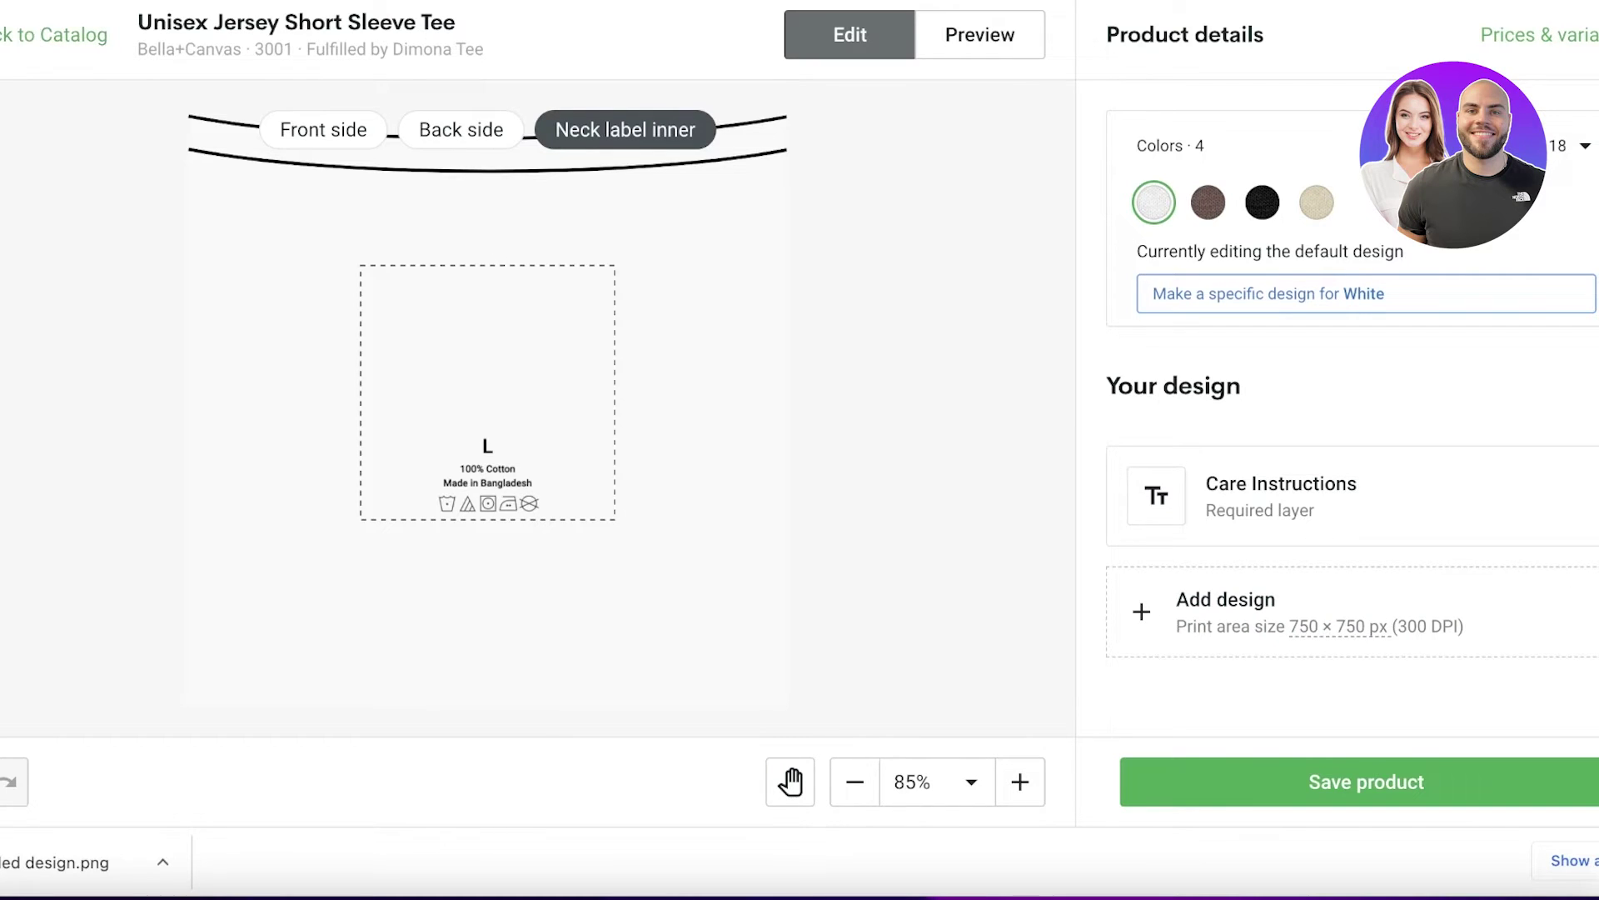
- Leave the tee design without saving and publish the Tough Phone Cases, Case-Mate product from My Products
{"action": "left_click", "coordinate": [52, 34]}
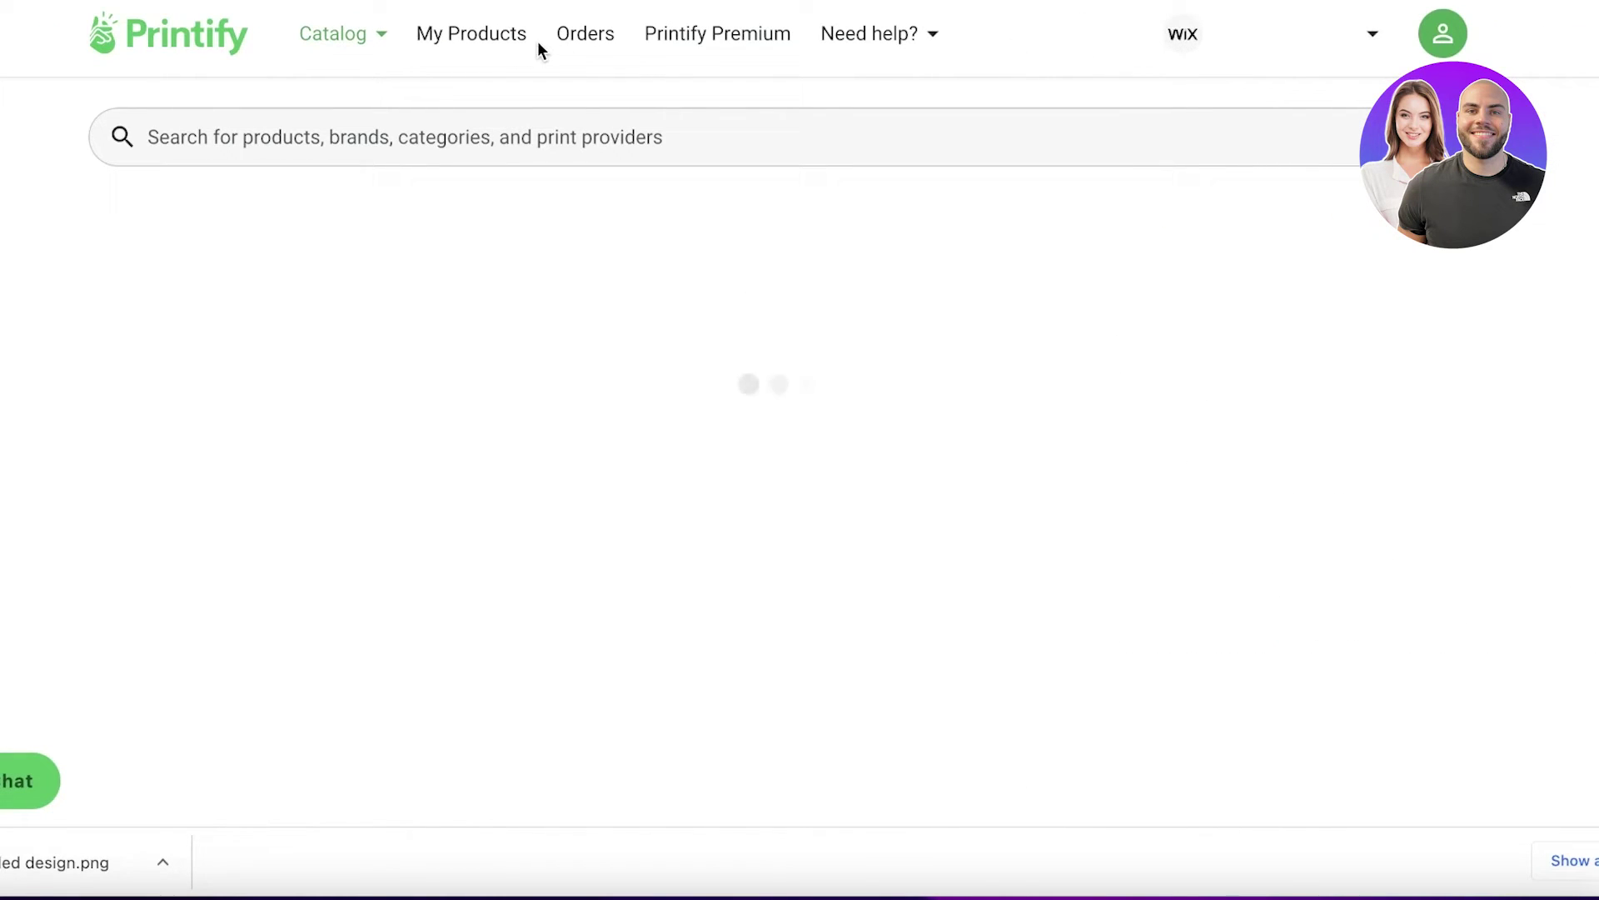
{"action": "left_click", "coordinate": [421, 43]}
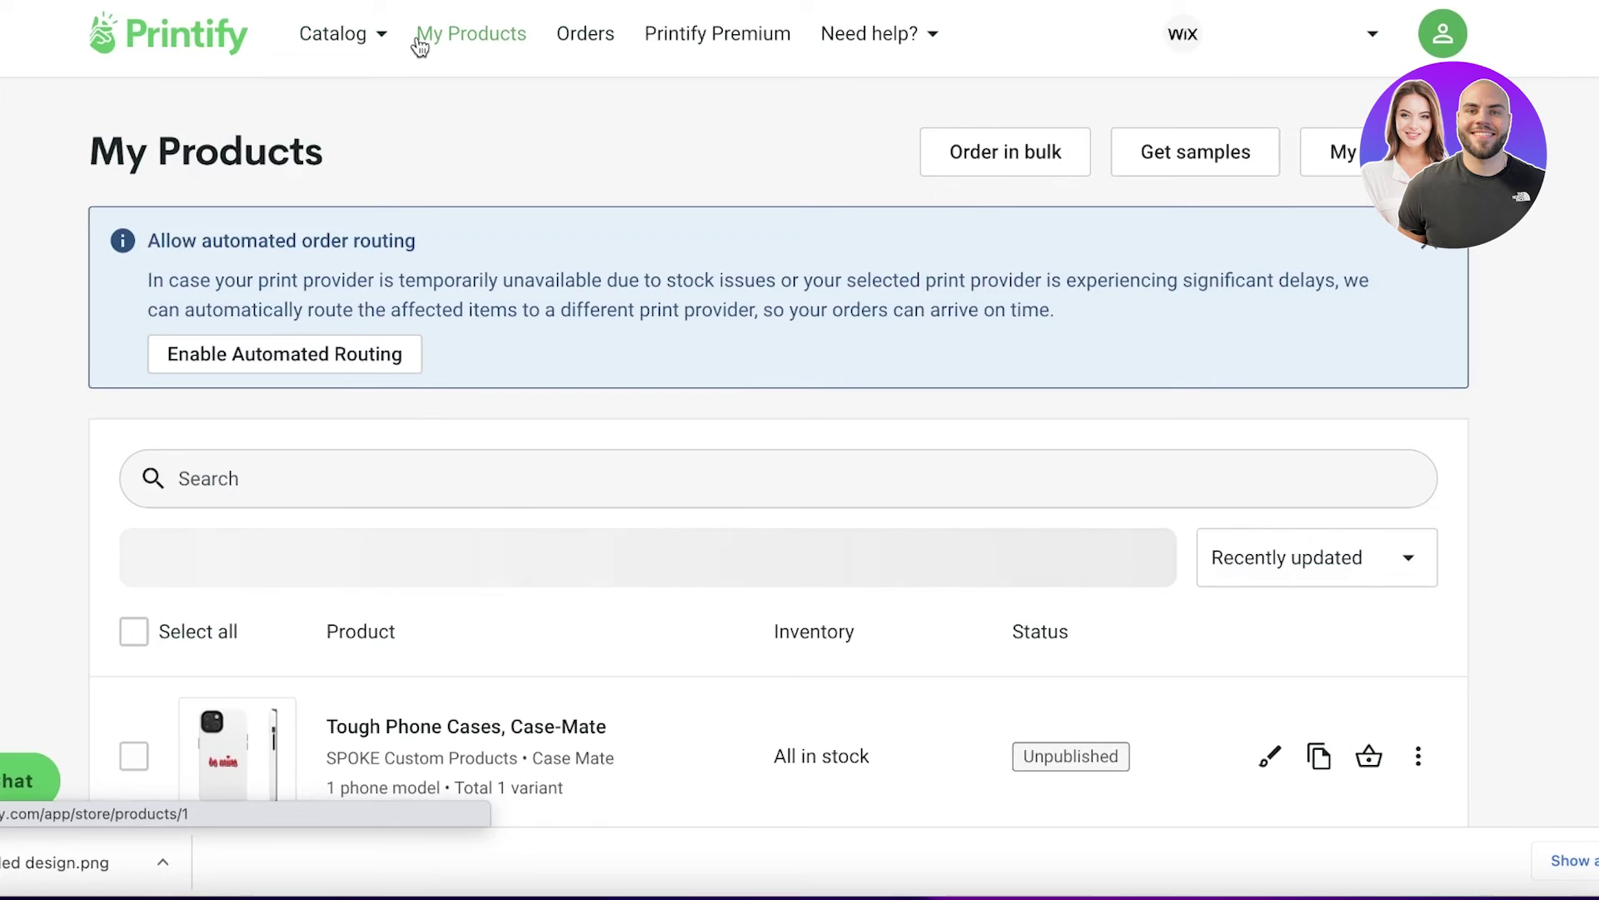
{"action": "scroll", "coordinate": [462, 67], "scroll_direction": "down", "scroll_amount": 1}
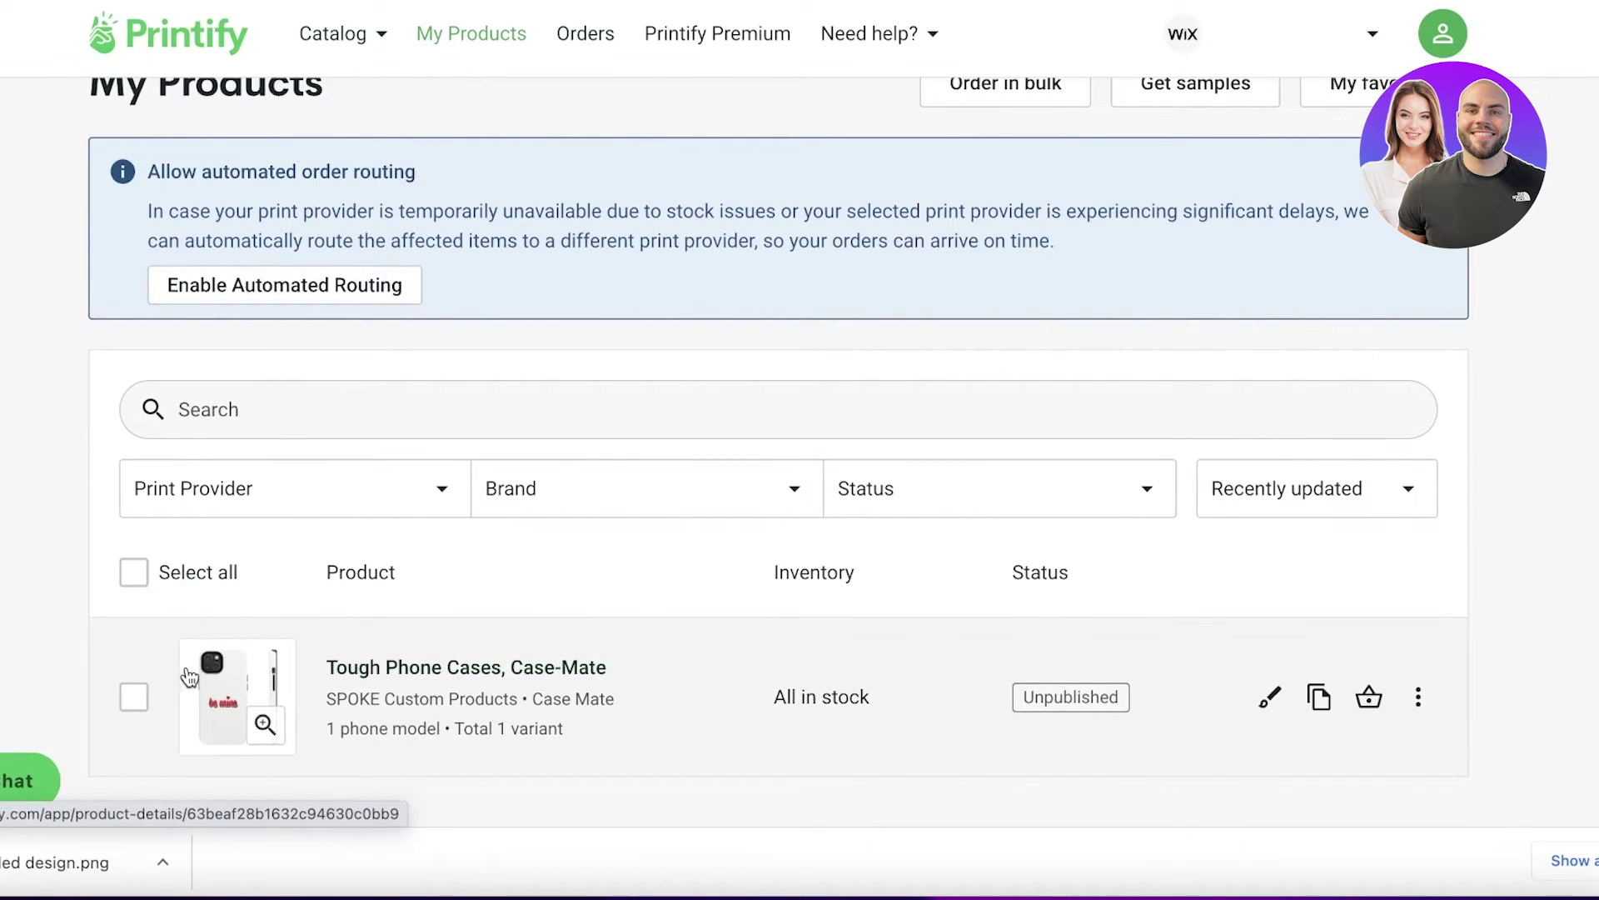
{"action": "left_click", "coordinate": [133, 700]}
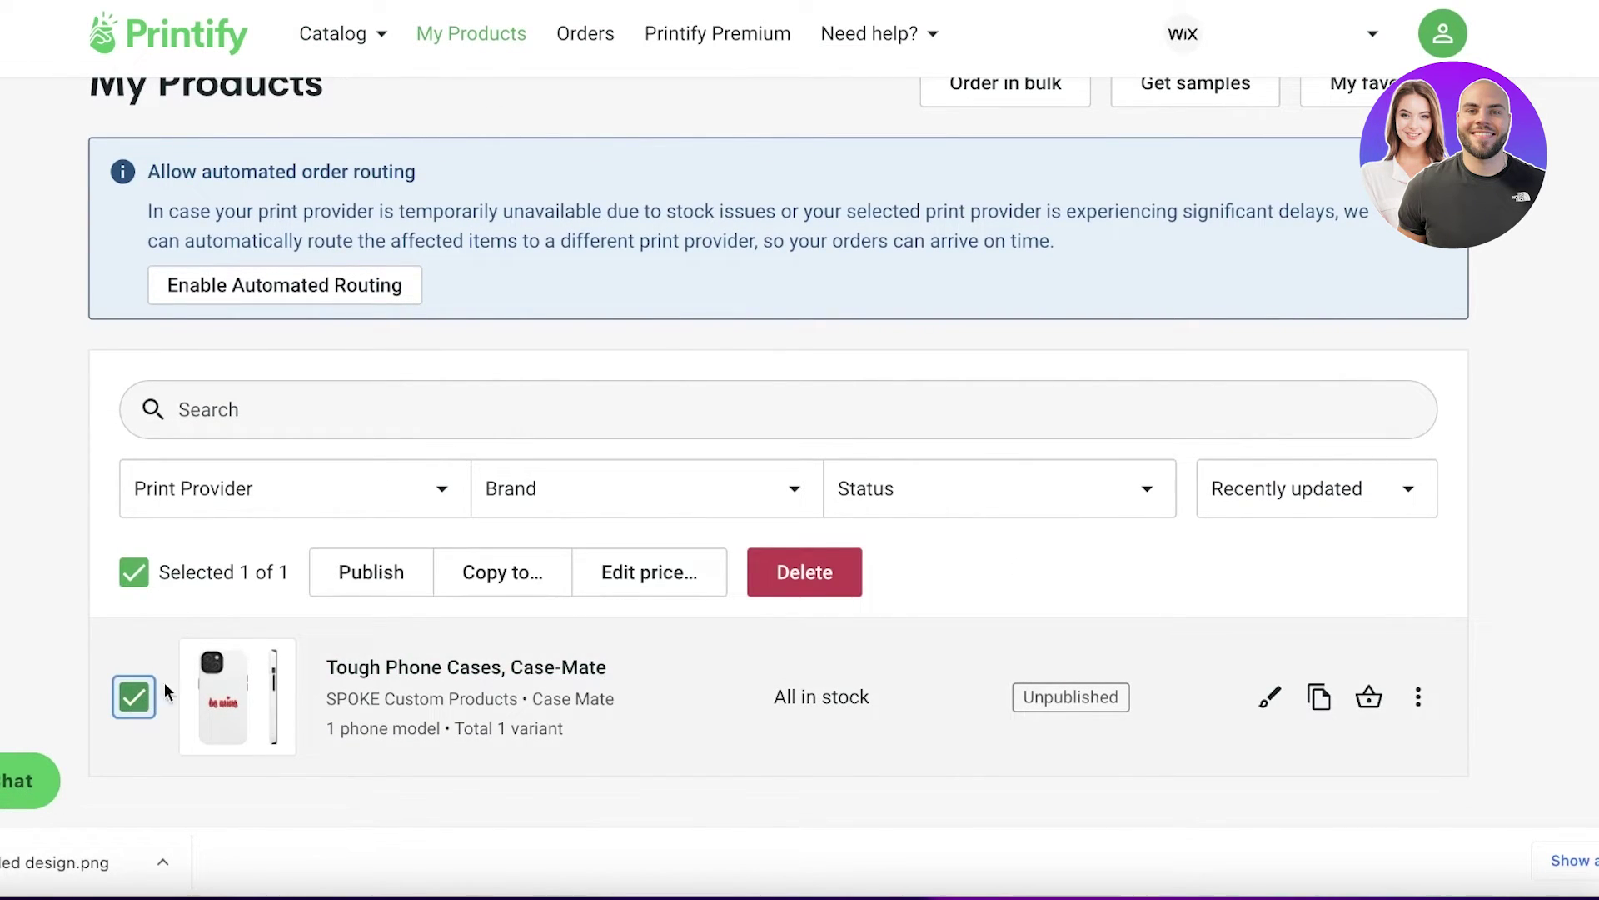
{"action": "left_click", "coordinate": [364, 574]}
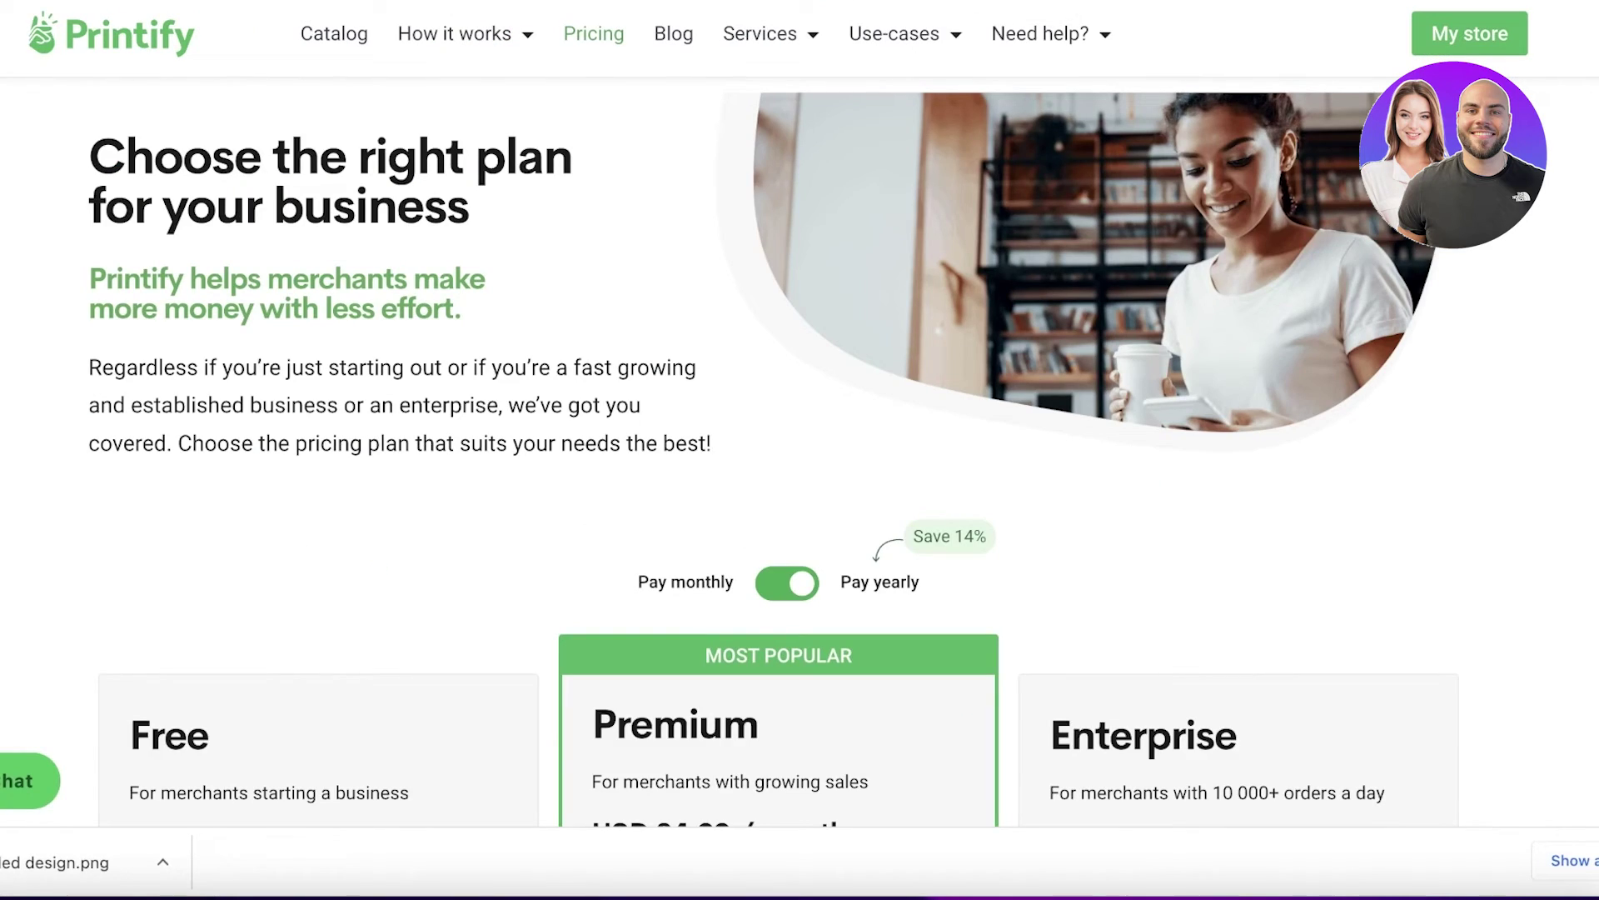
- Examine the Free, Premium and Enterprise pricing plans, comparing their monthly cost, store limits, discounts and main features
{"action": "scroll", "coordinate": [1521, 521], "scroll_direction": "down", "scroll_amount": 6}
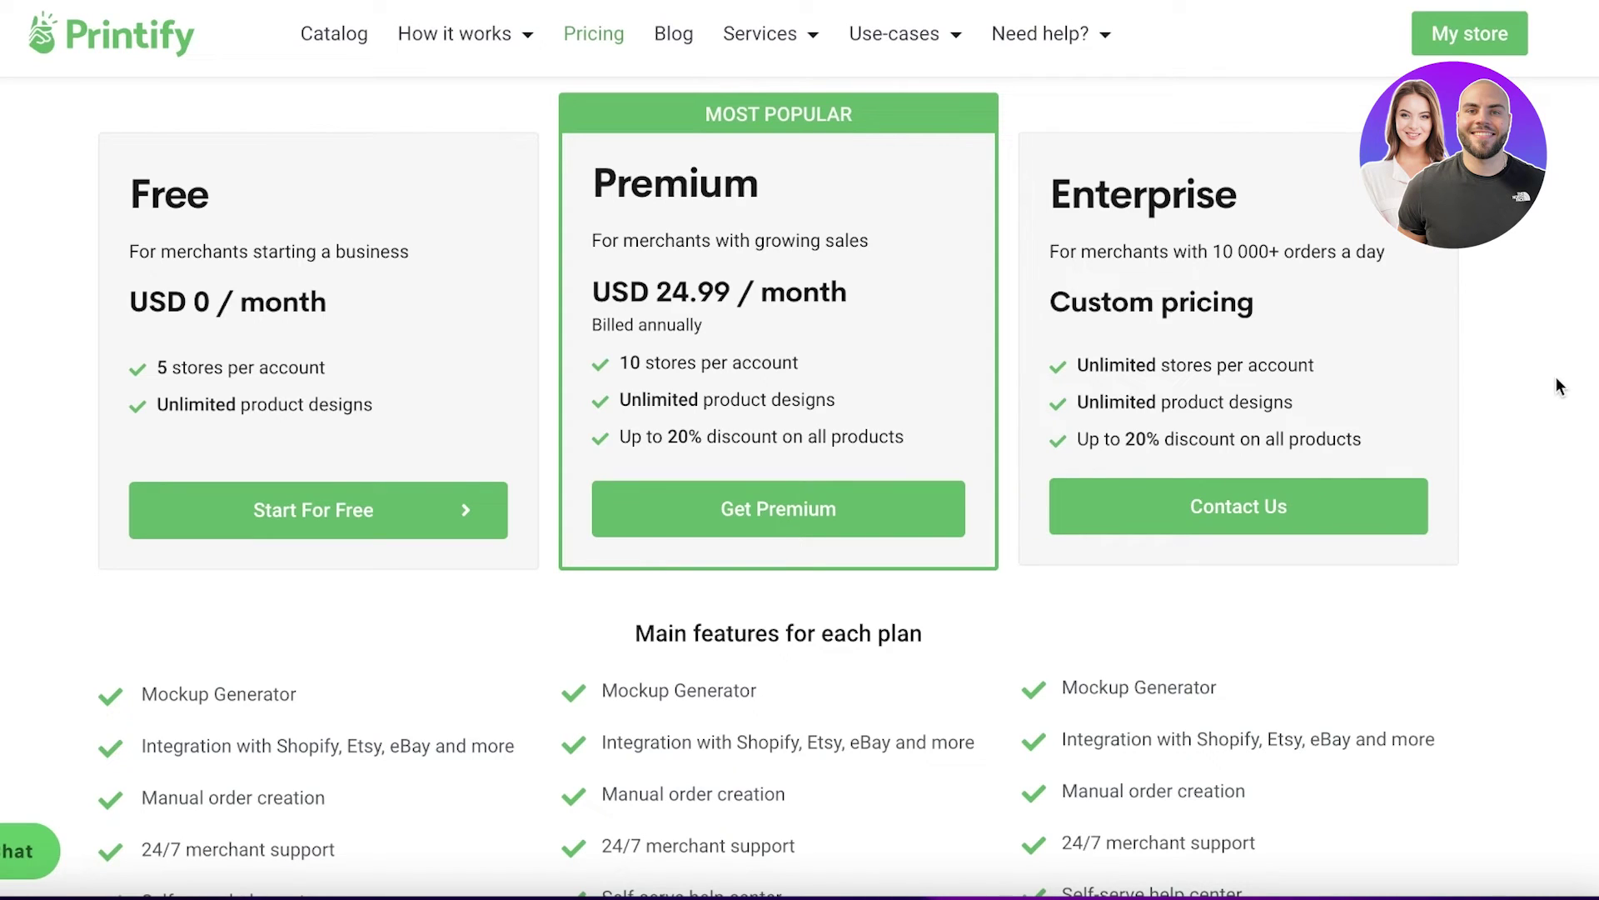
{"action": "scroll", "coordinate": [1557, 383], "scroll_direction": "down", "scroll_amount": 3}
{"action": "scroll", "coordinate": [1557, 383], "scroll_direction": "up", "scroll_amount": 1}
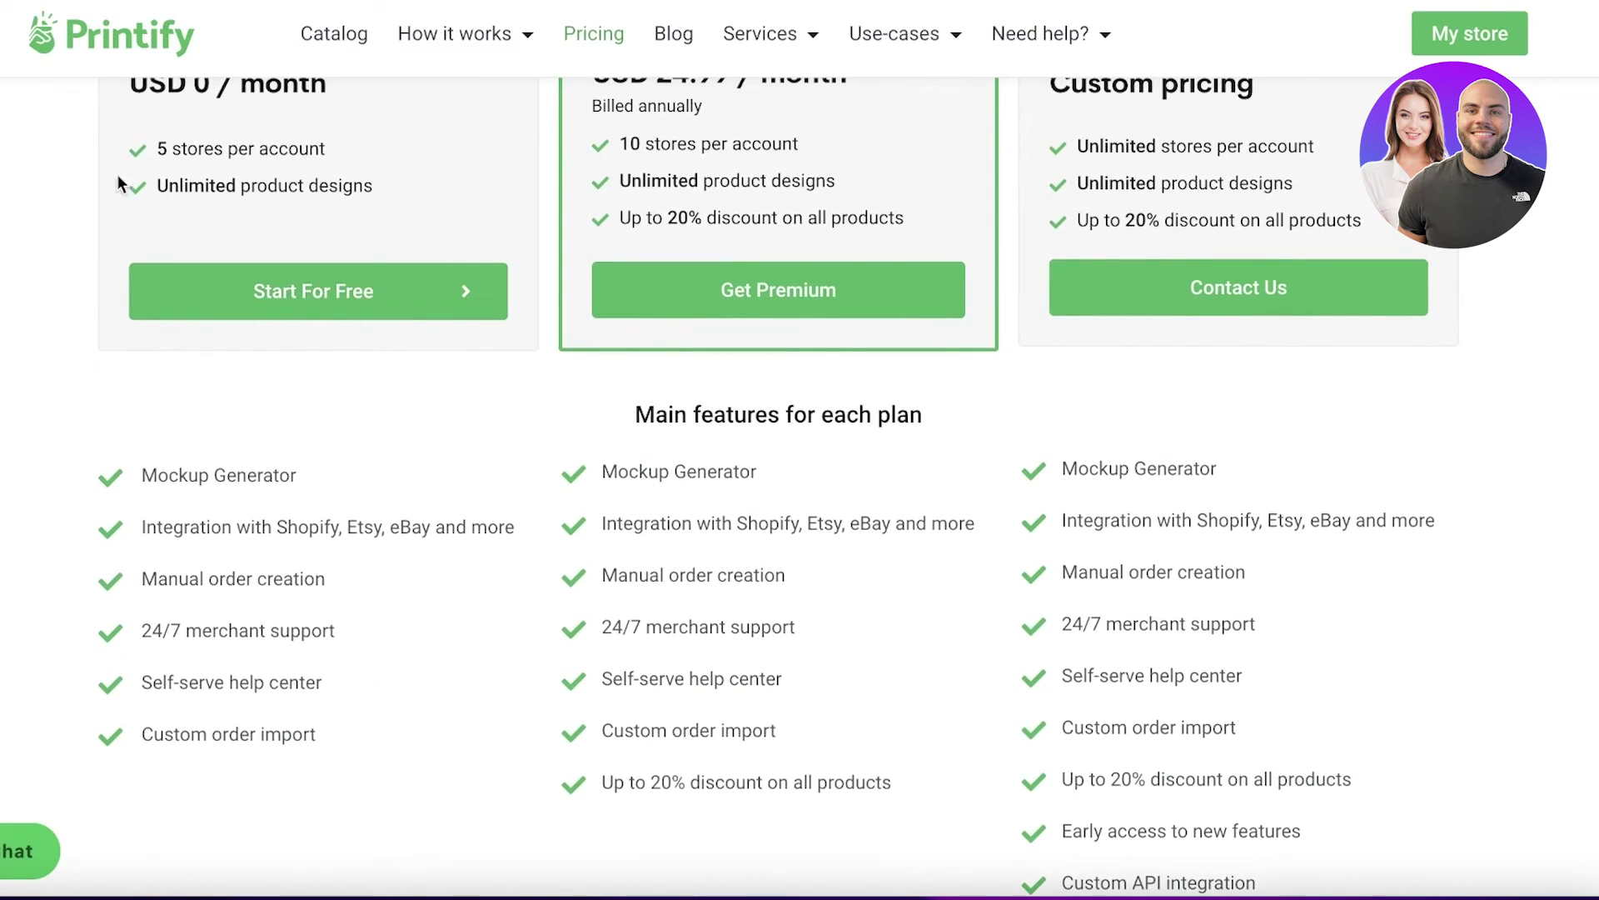
{"action": "scroll", "coordinate": [224, 130], "scroll_direction": "up", "scroll_amount": 1}
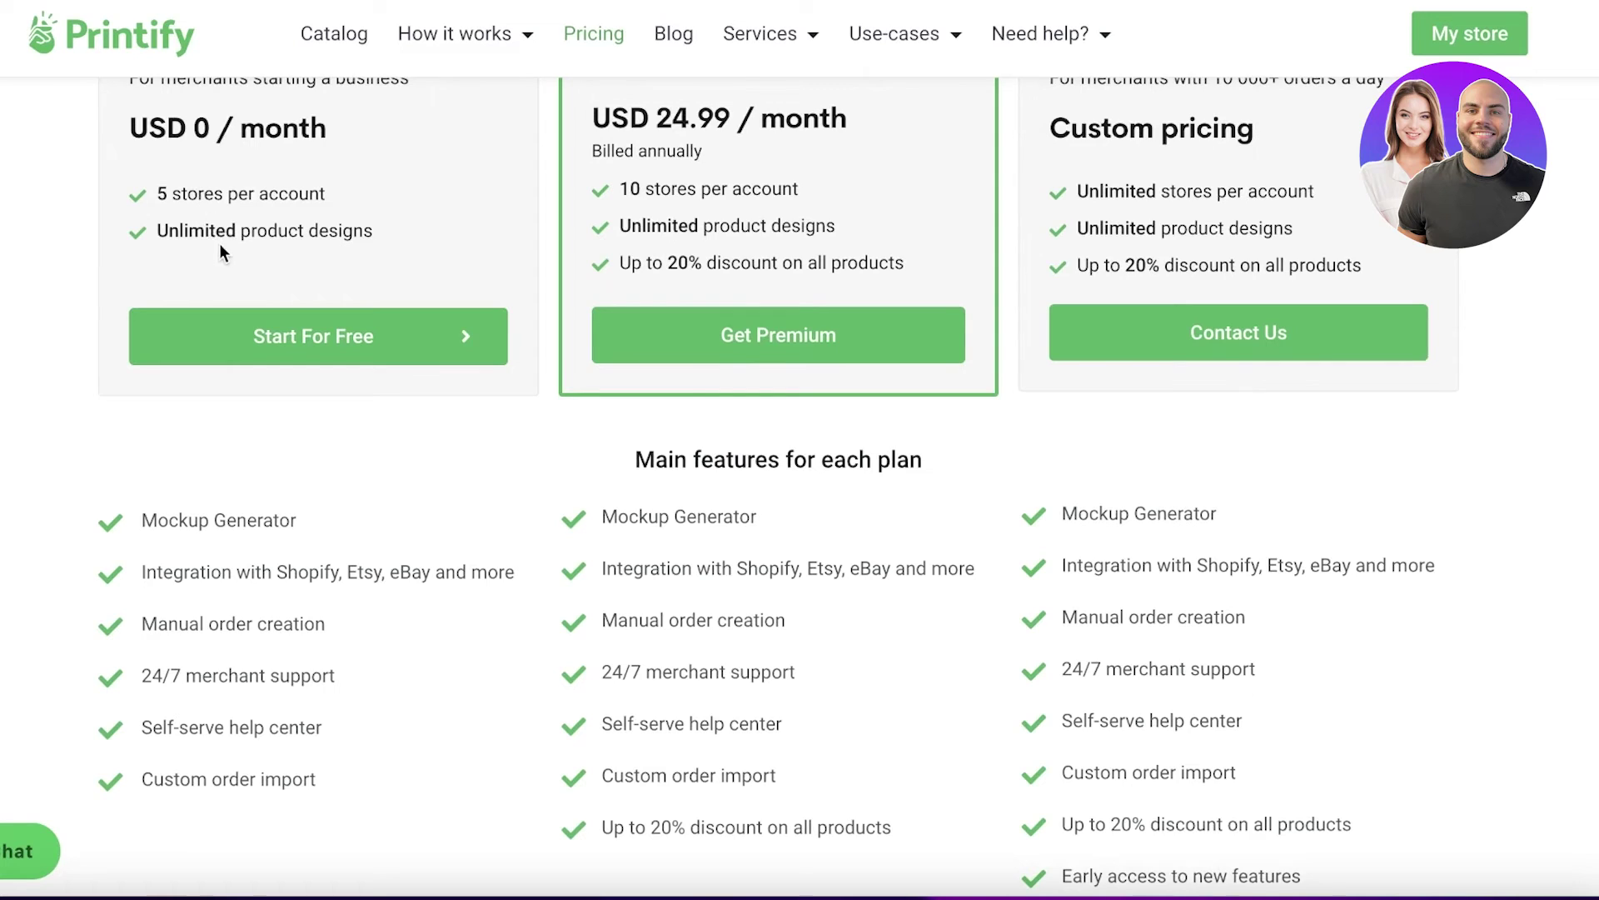
{"action": "scroll", "coordinate": [221, 250], "scroll_direction": "up", "scroll_amount": 1}
{"action": "scroll", "coordinate": [223, 275], "scroll_direction": "up", "scroll_amount": 3}
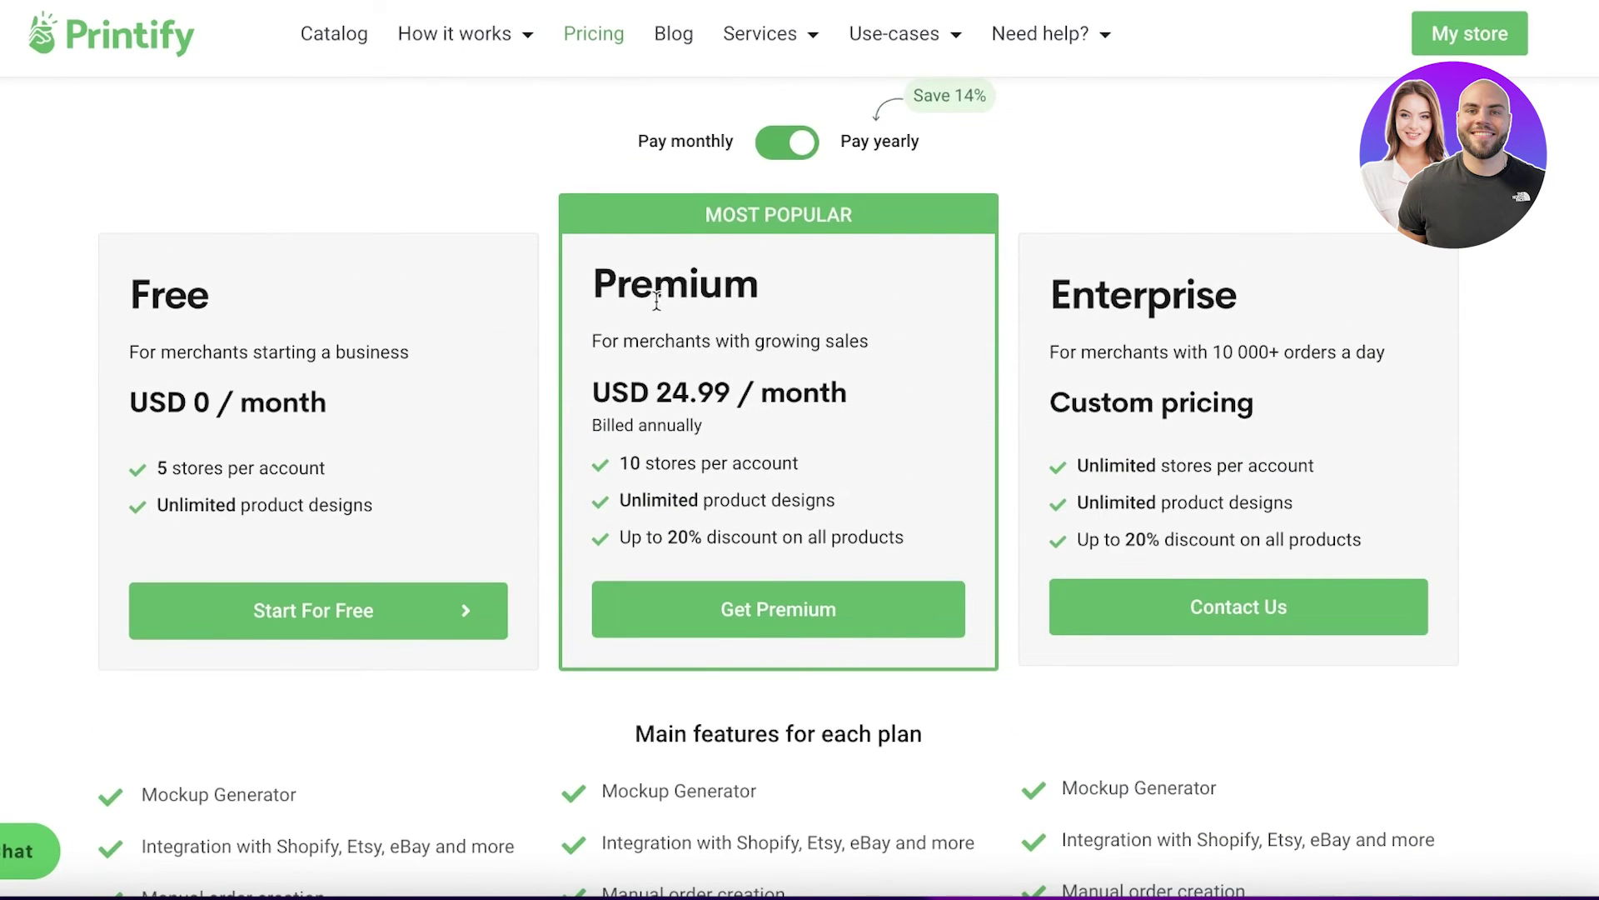
{"action": "scroll", "coordinate": [658, 302], "scroll_direction": "down", "scroll_amount": 1}
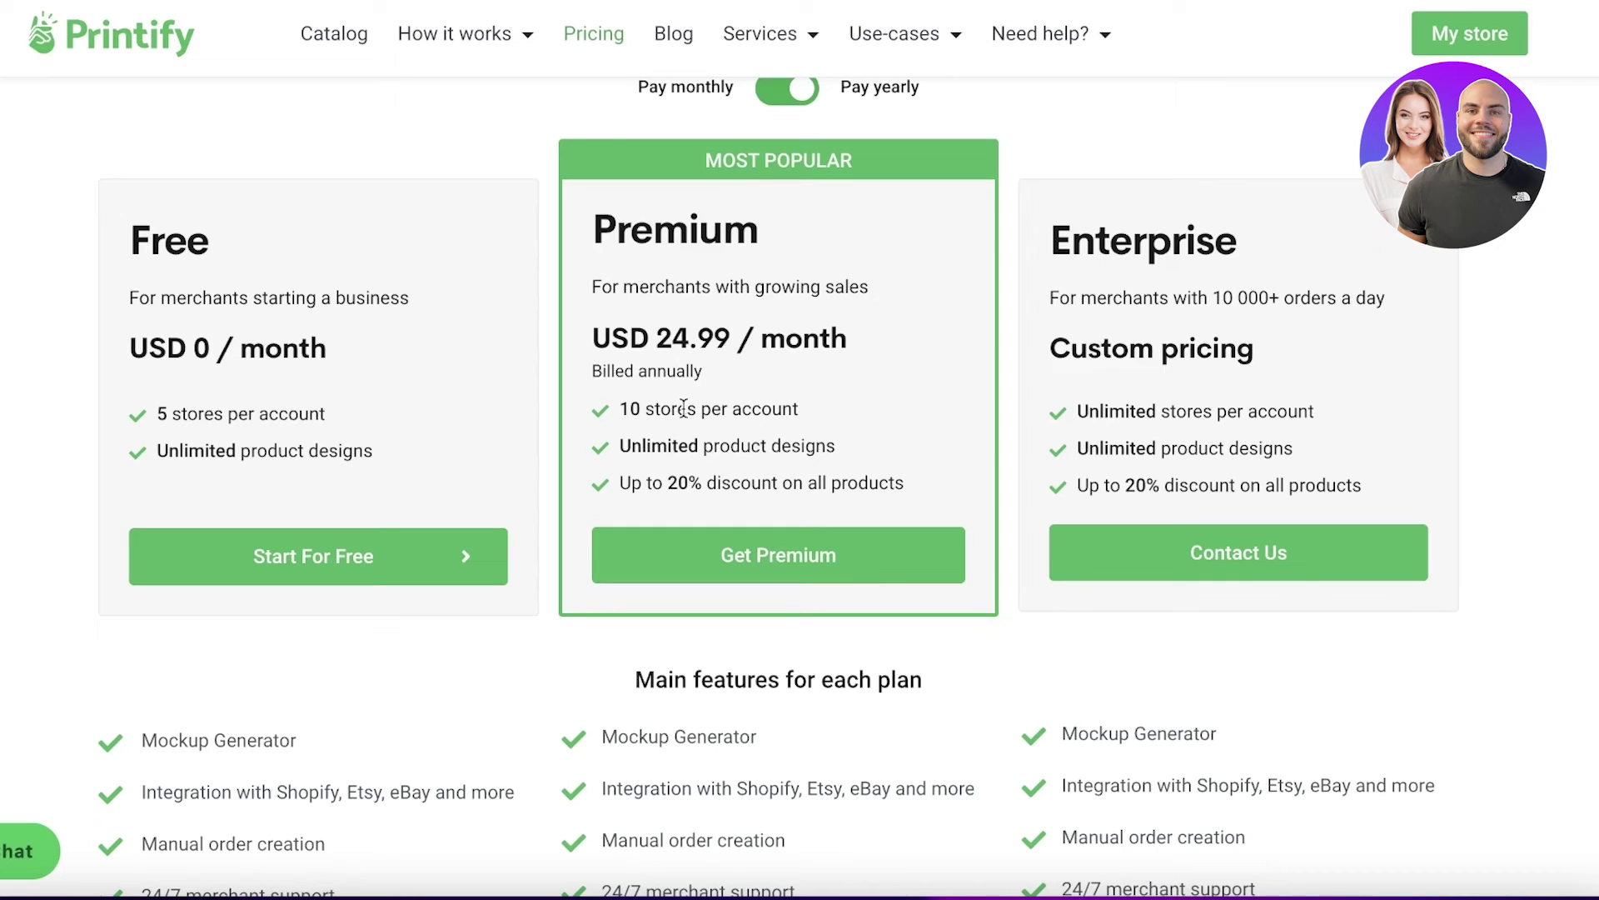
{"action": "scroll", "coordinate": [721, 417], "scroll_direction": "down", "scroll_amount": 1}
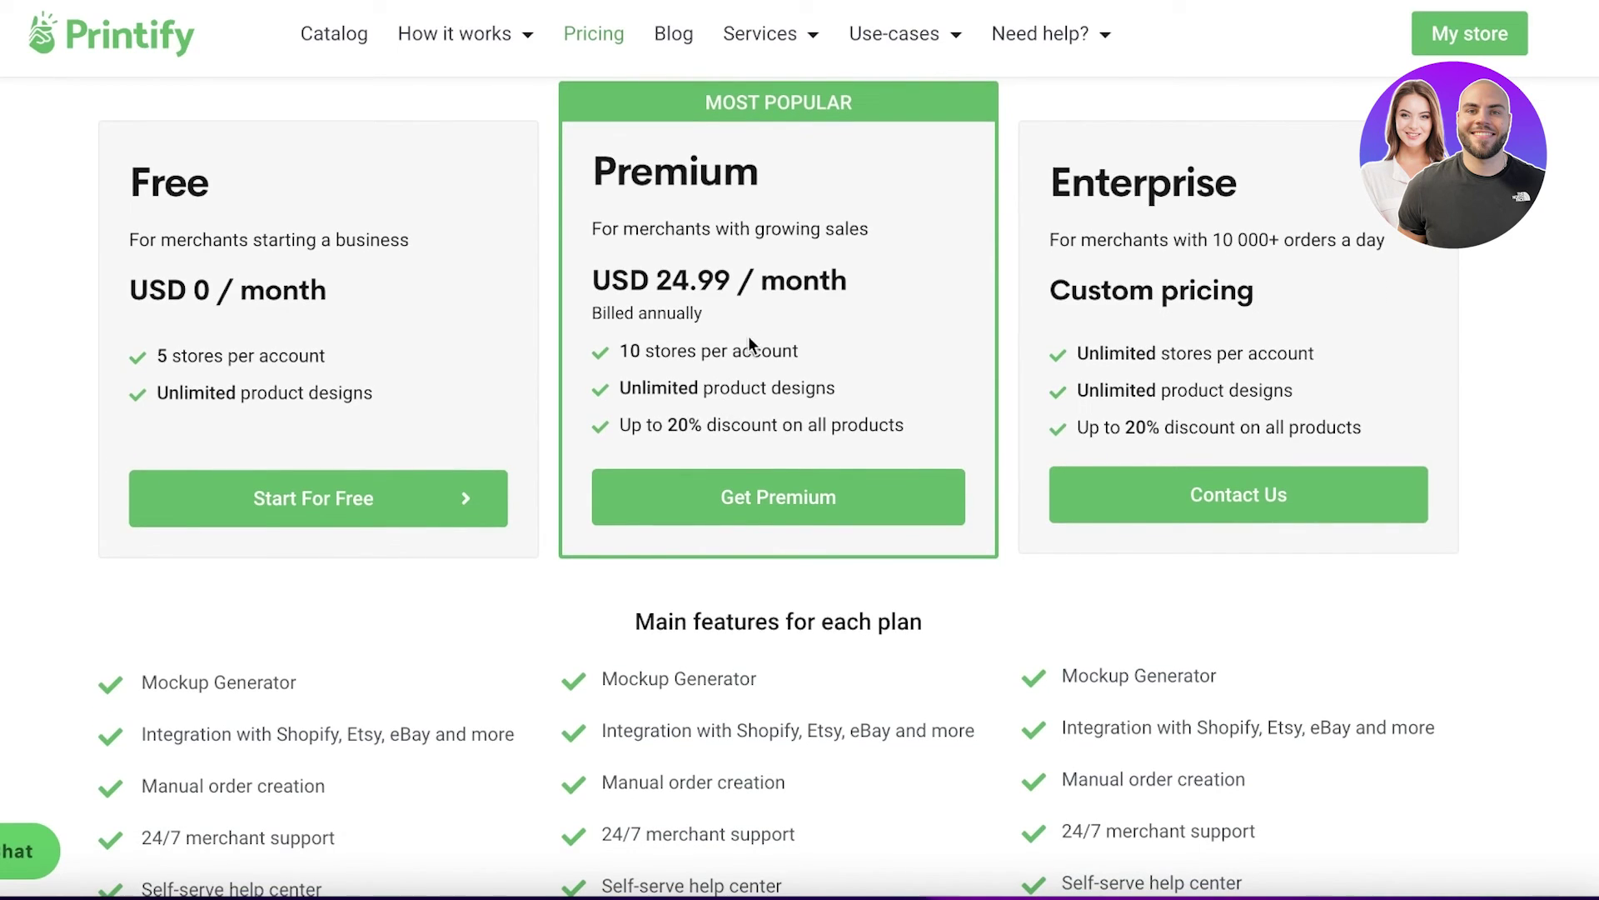
{"action": "scroll", "coordinate": [795, 338], "scroll_direction": "down", "scroll_amount": 1}
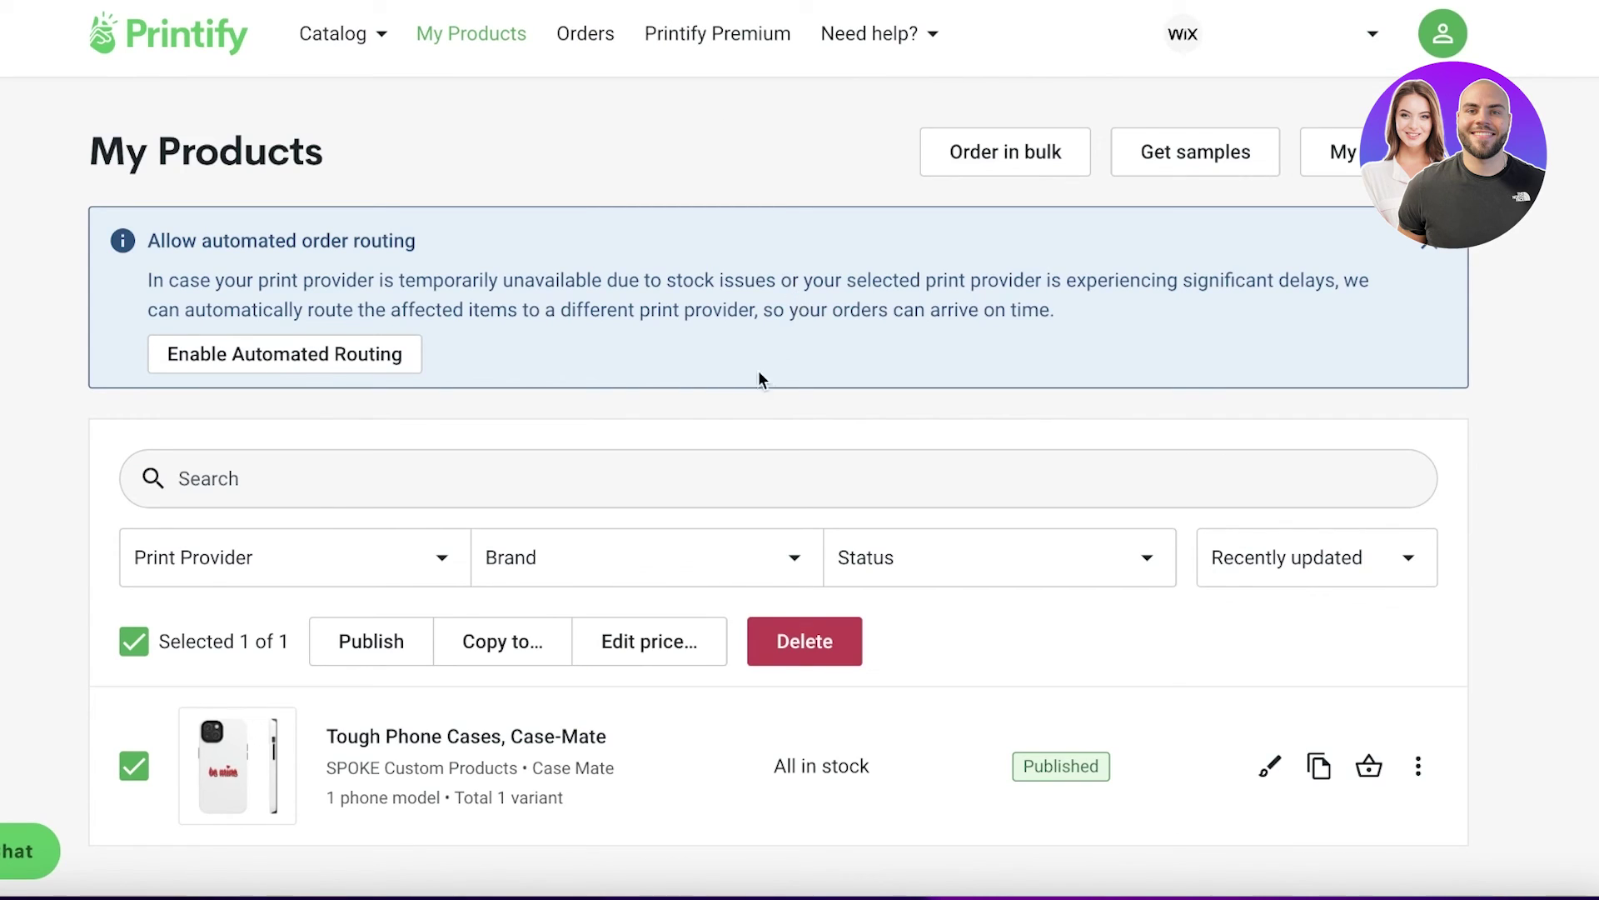
- Try to view the published phone case in the connected Wix store, and return to My Products
{"action": "left_click", "coordinate": [1419, 767]}
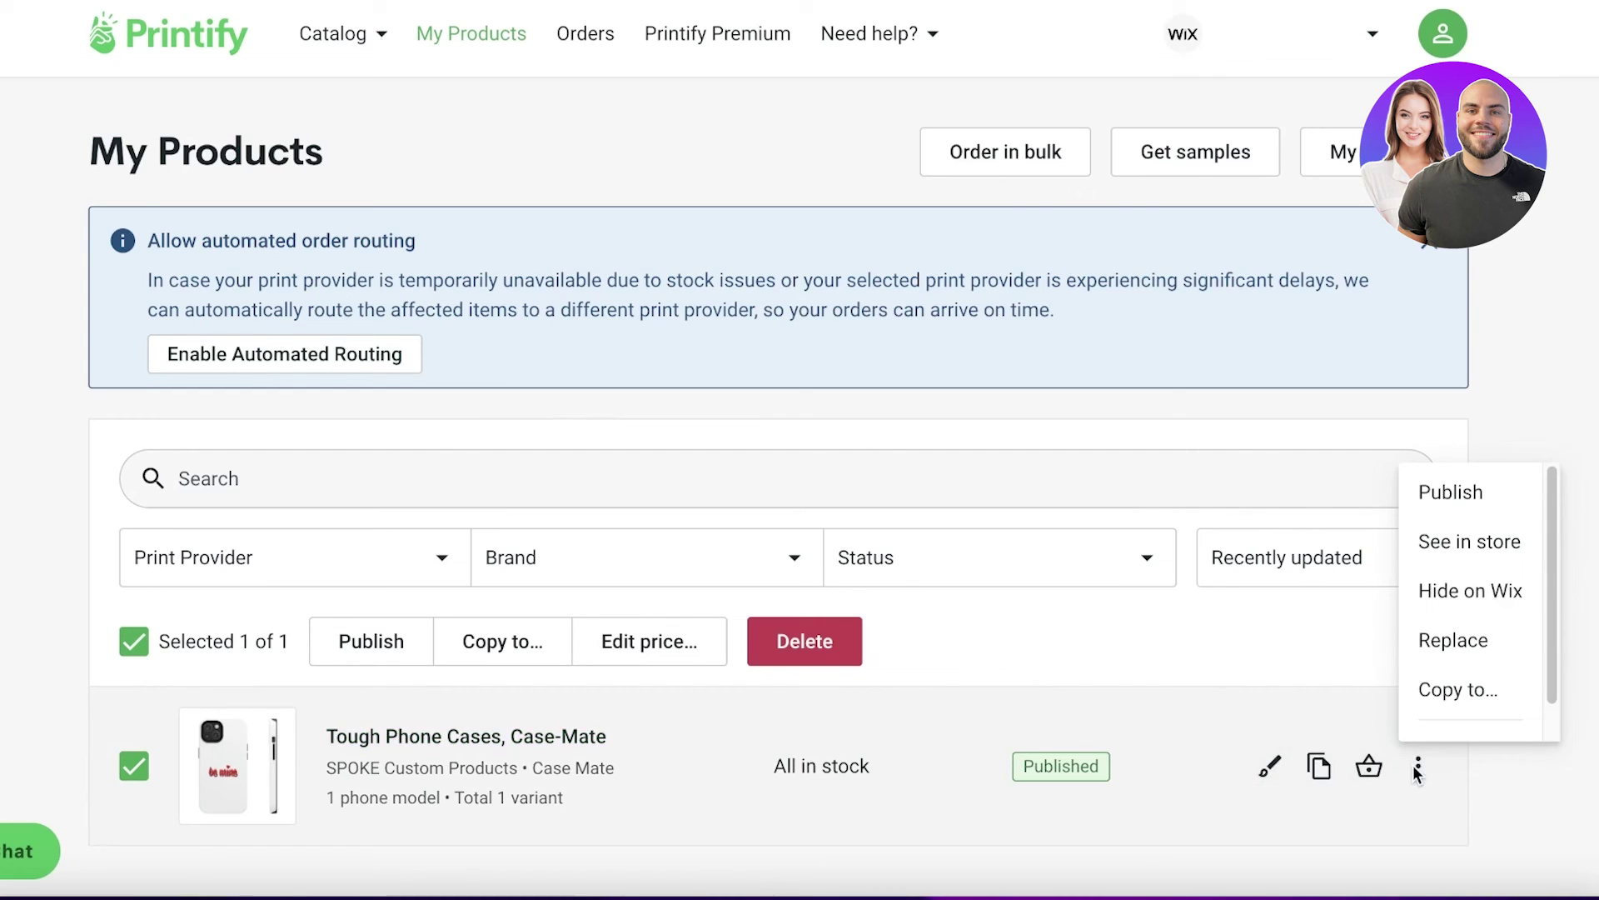
{"action": "left_click", "coordinate": [1471, 548]}
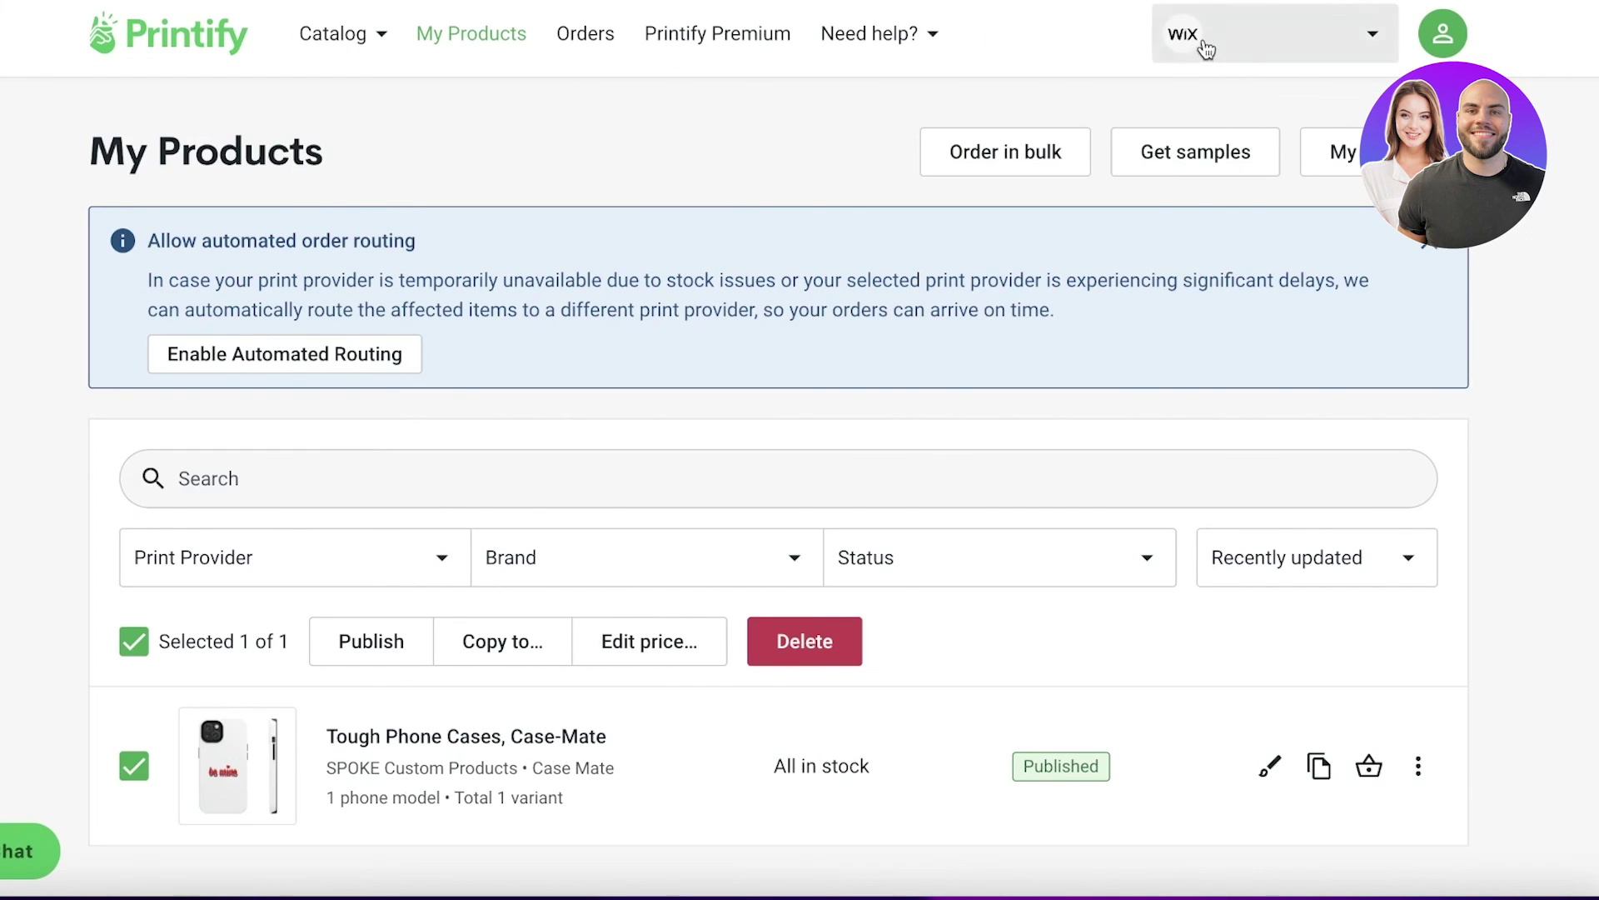
{"action": "left_click", "coordinate": [1205, 42]}
{"action": "left_click", "coordinate": [860, 77]}
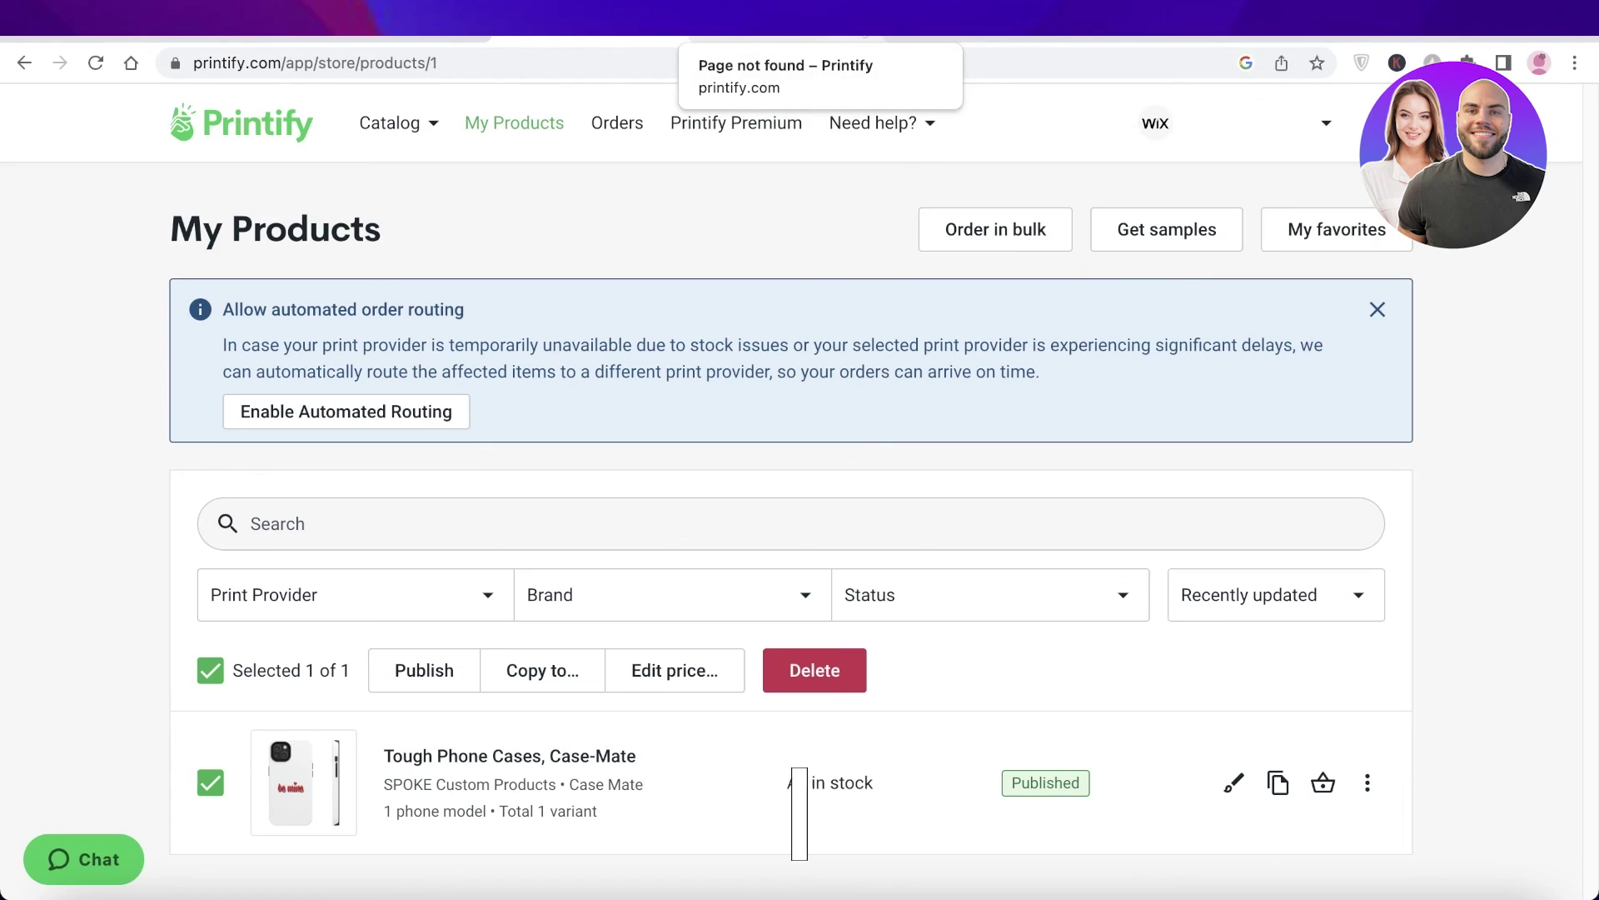
{"action": "key", "text": "Escape"}
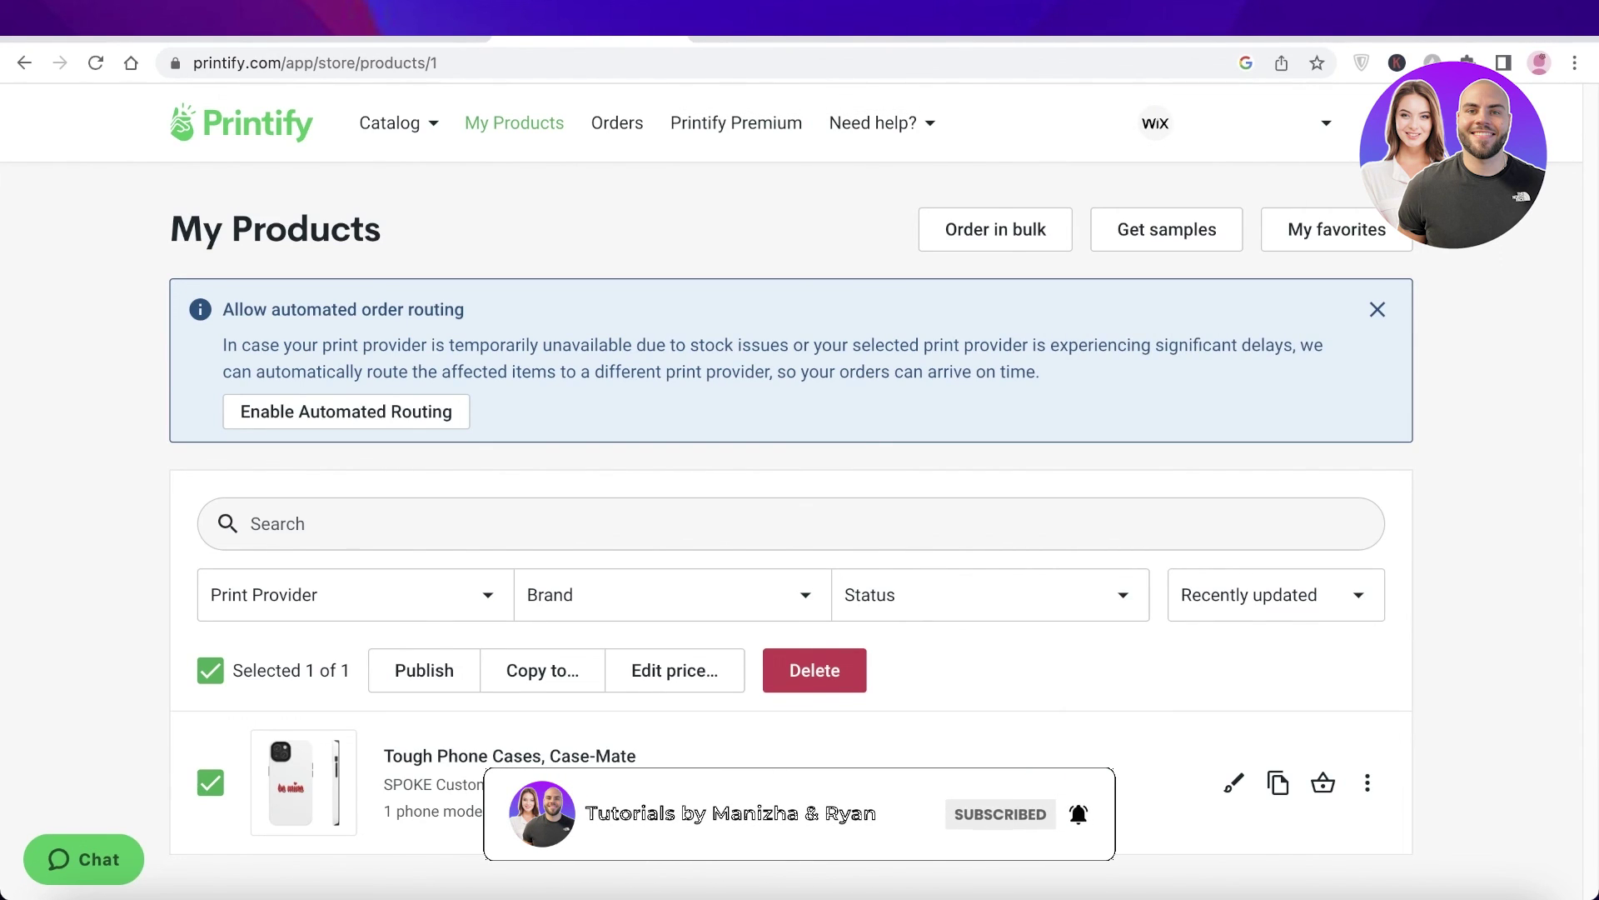